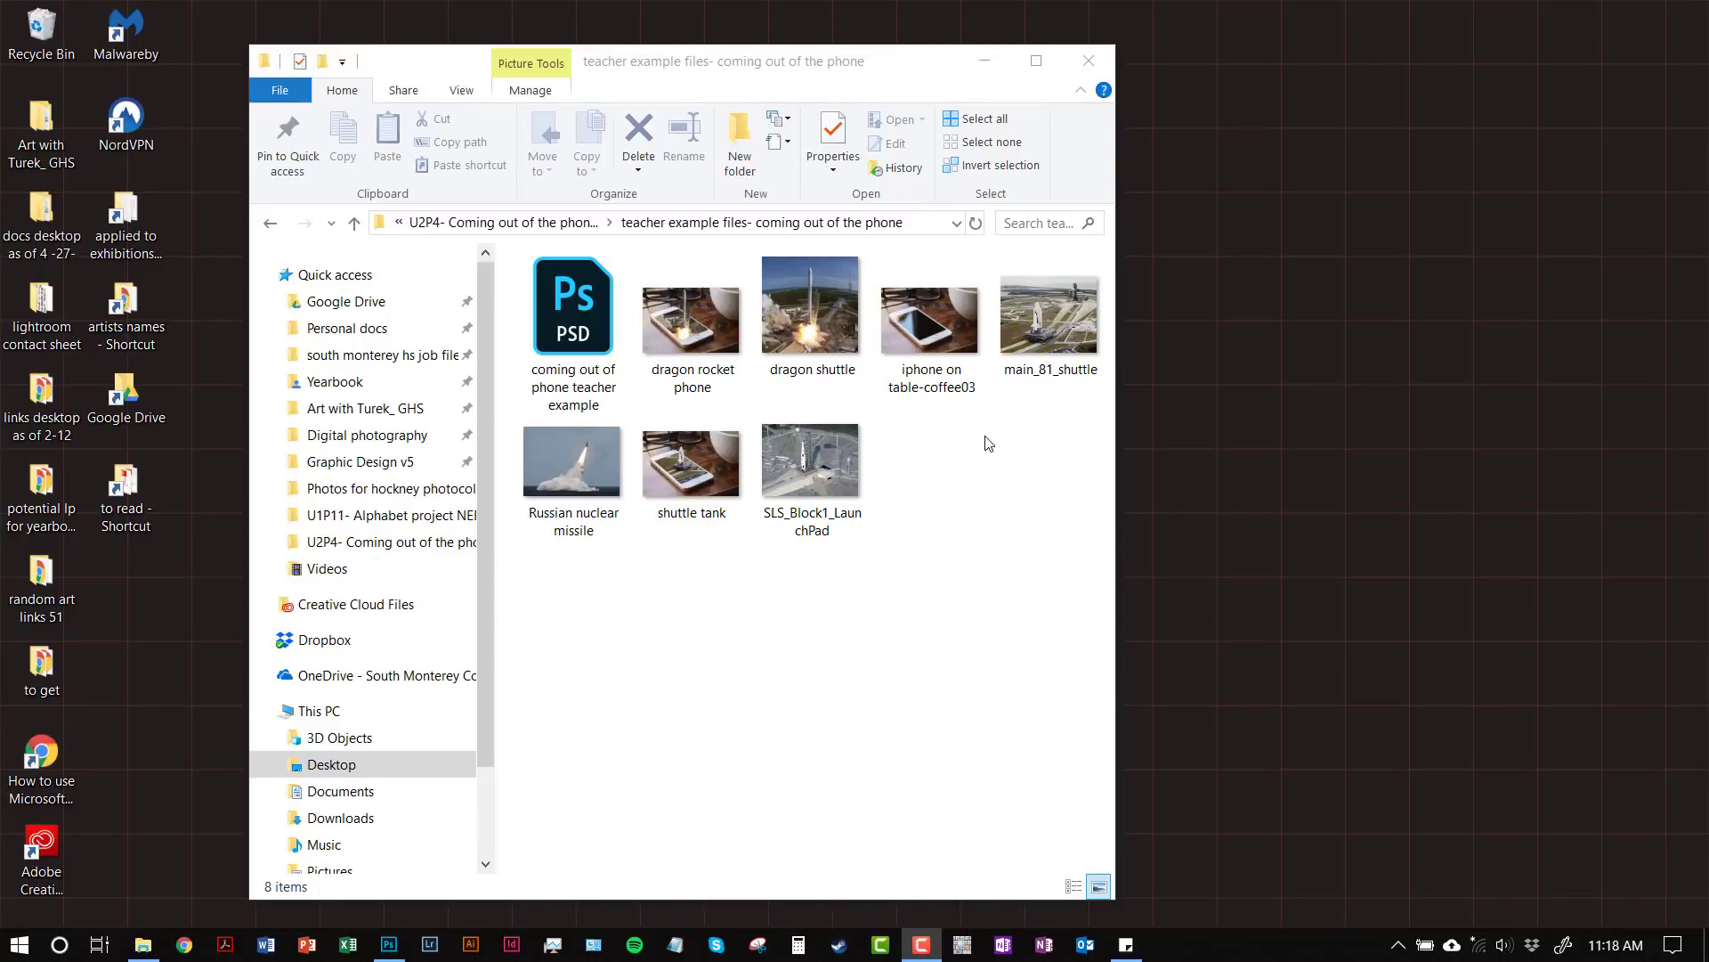
Step: Preview the iphone, dragon shuttle, SLS_Block1_LaunchPad and main_81_shuttle photos, deselect them, then open Start
click(961, 352)
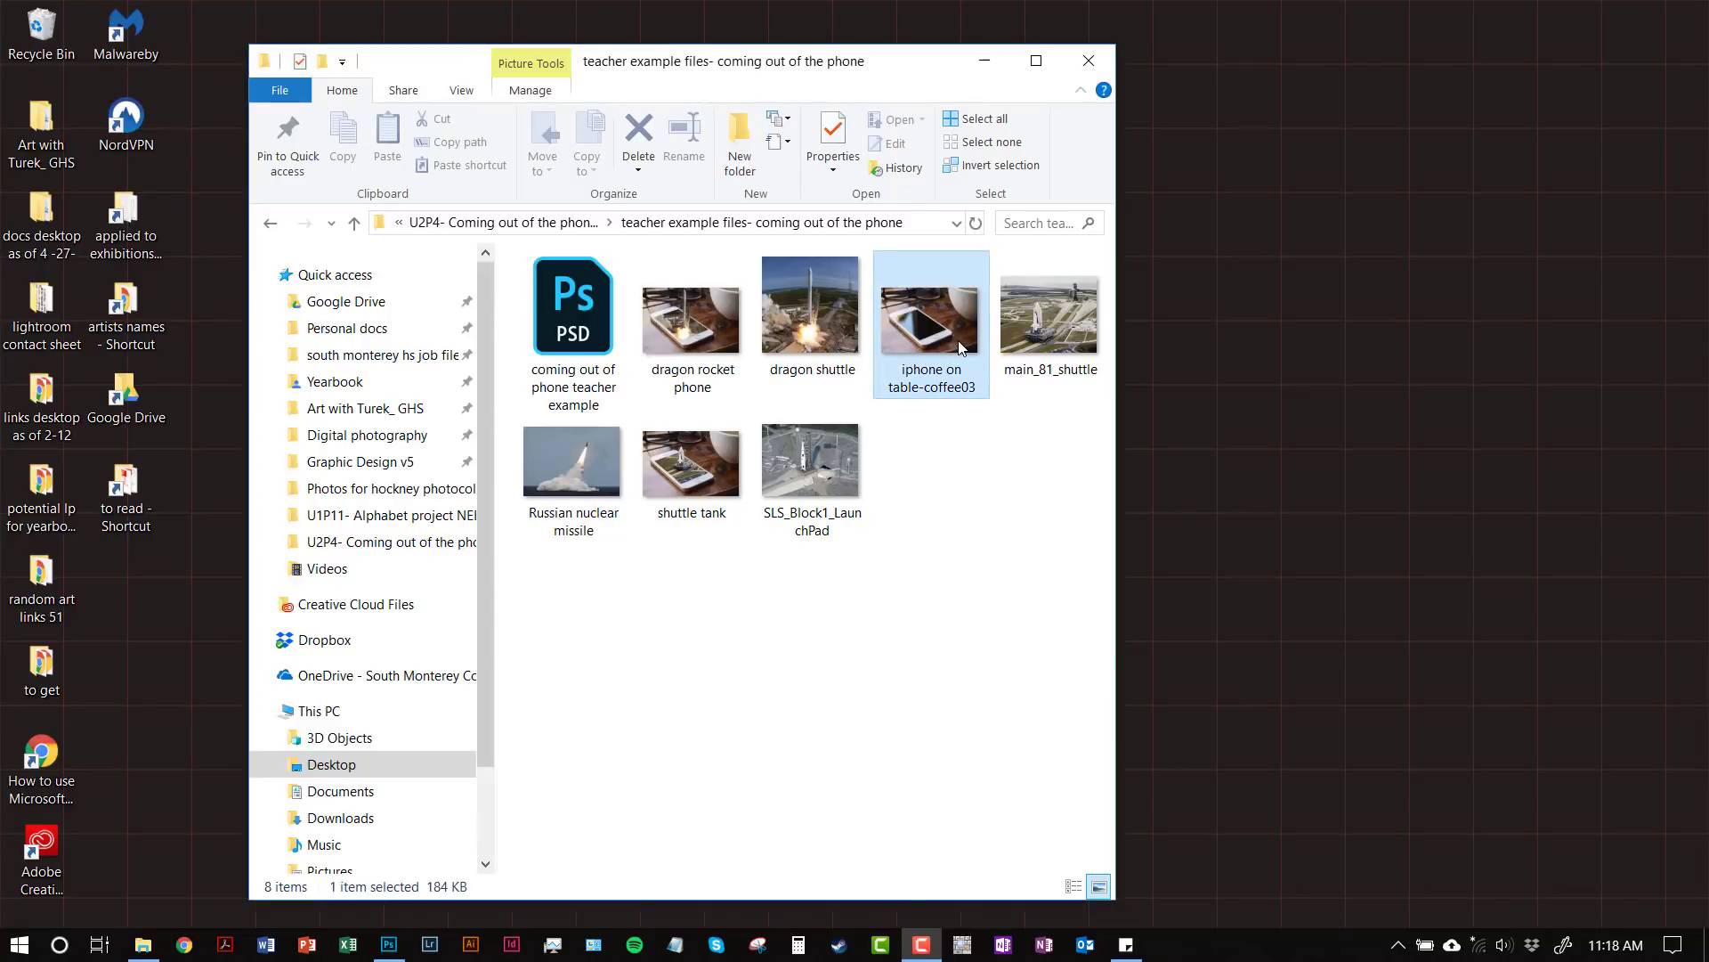
click(800, 322)
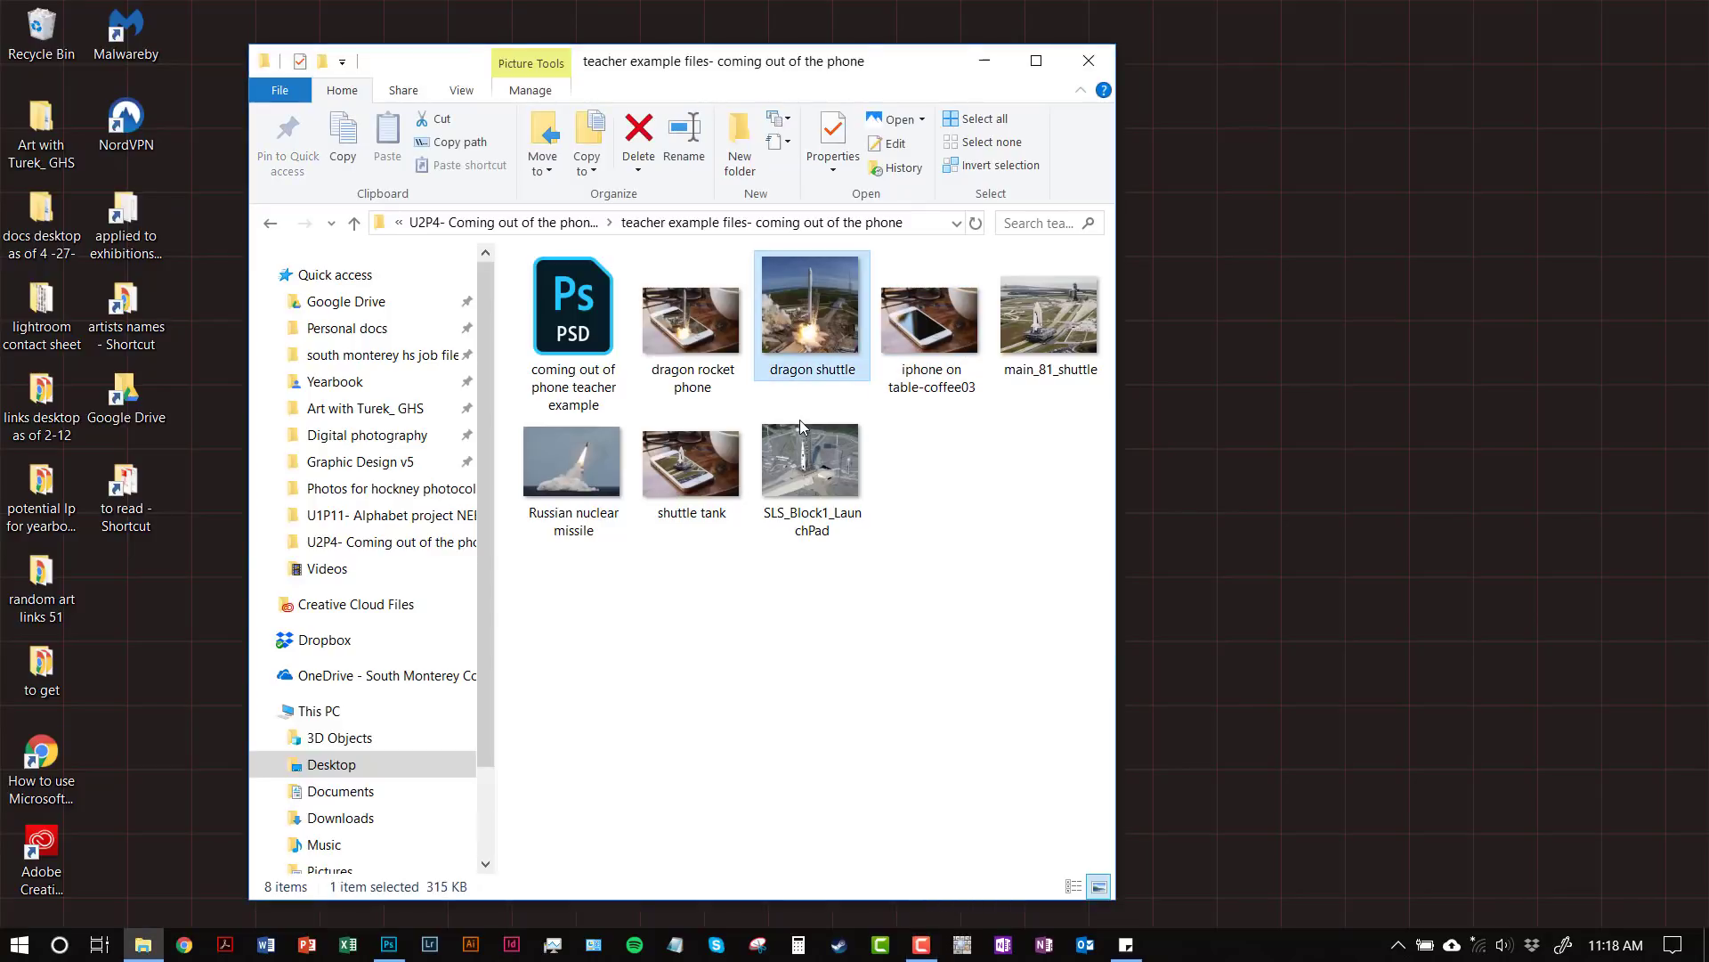
click(791, 488)
click(1029, 352)
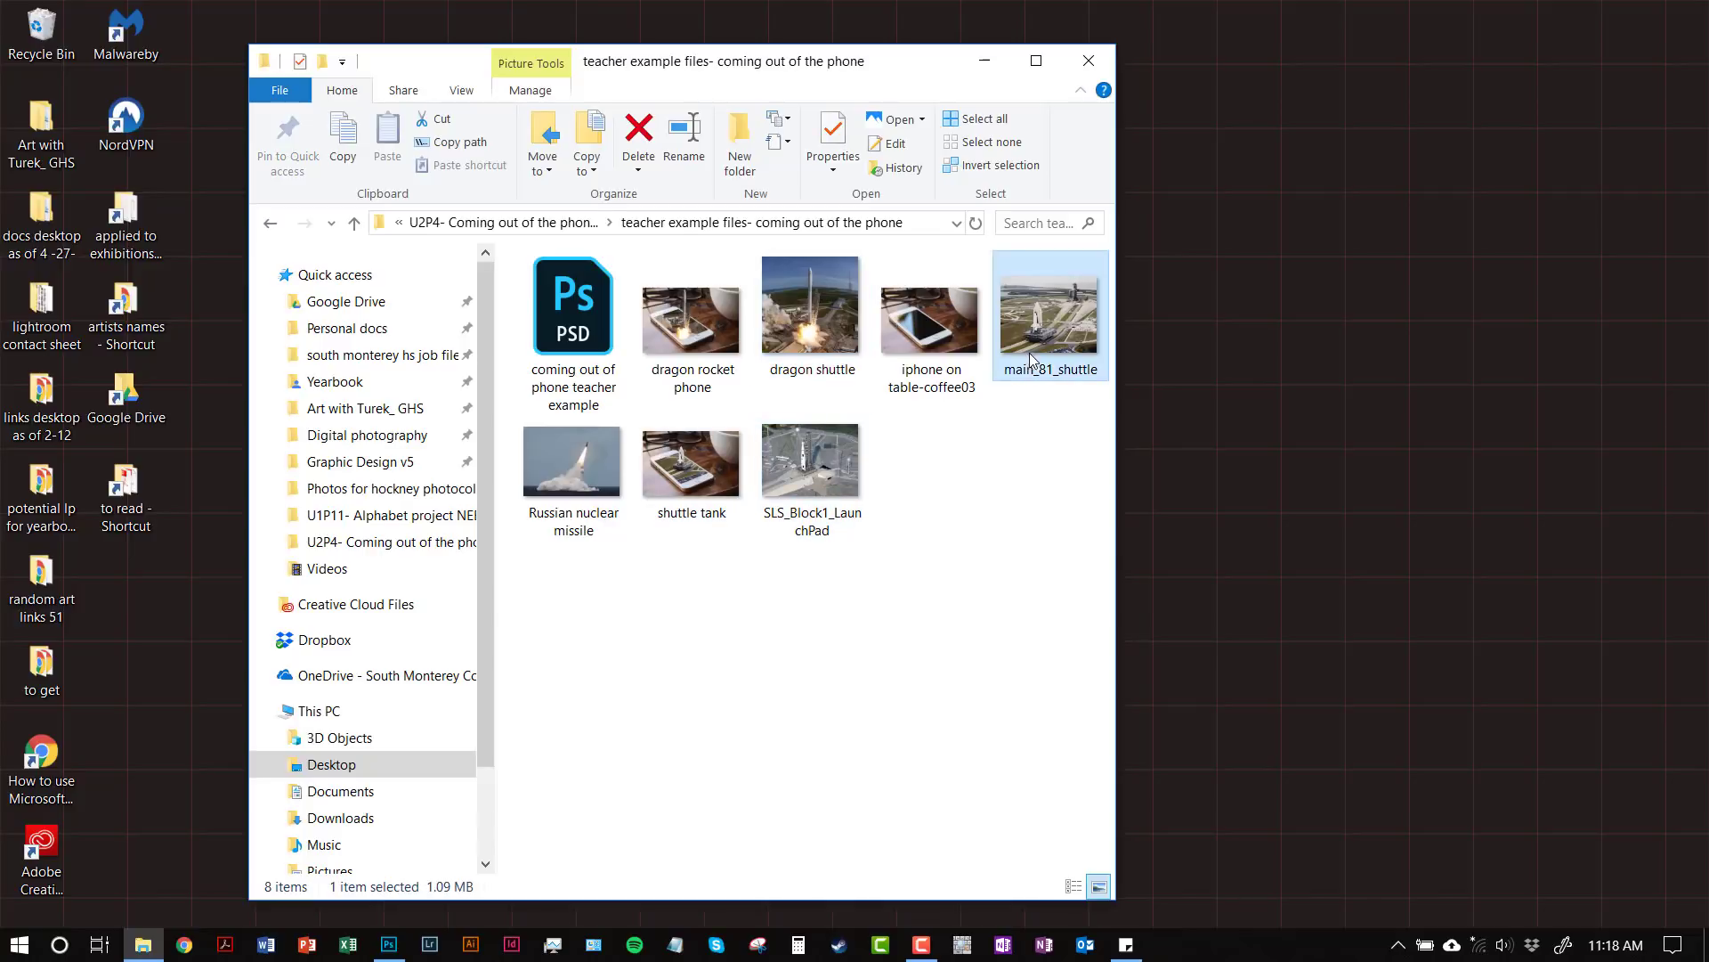
click(999, 465)
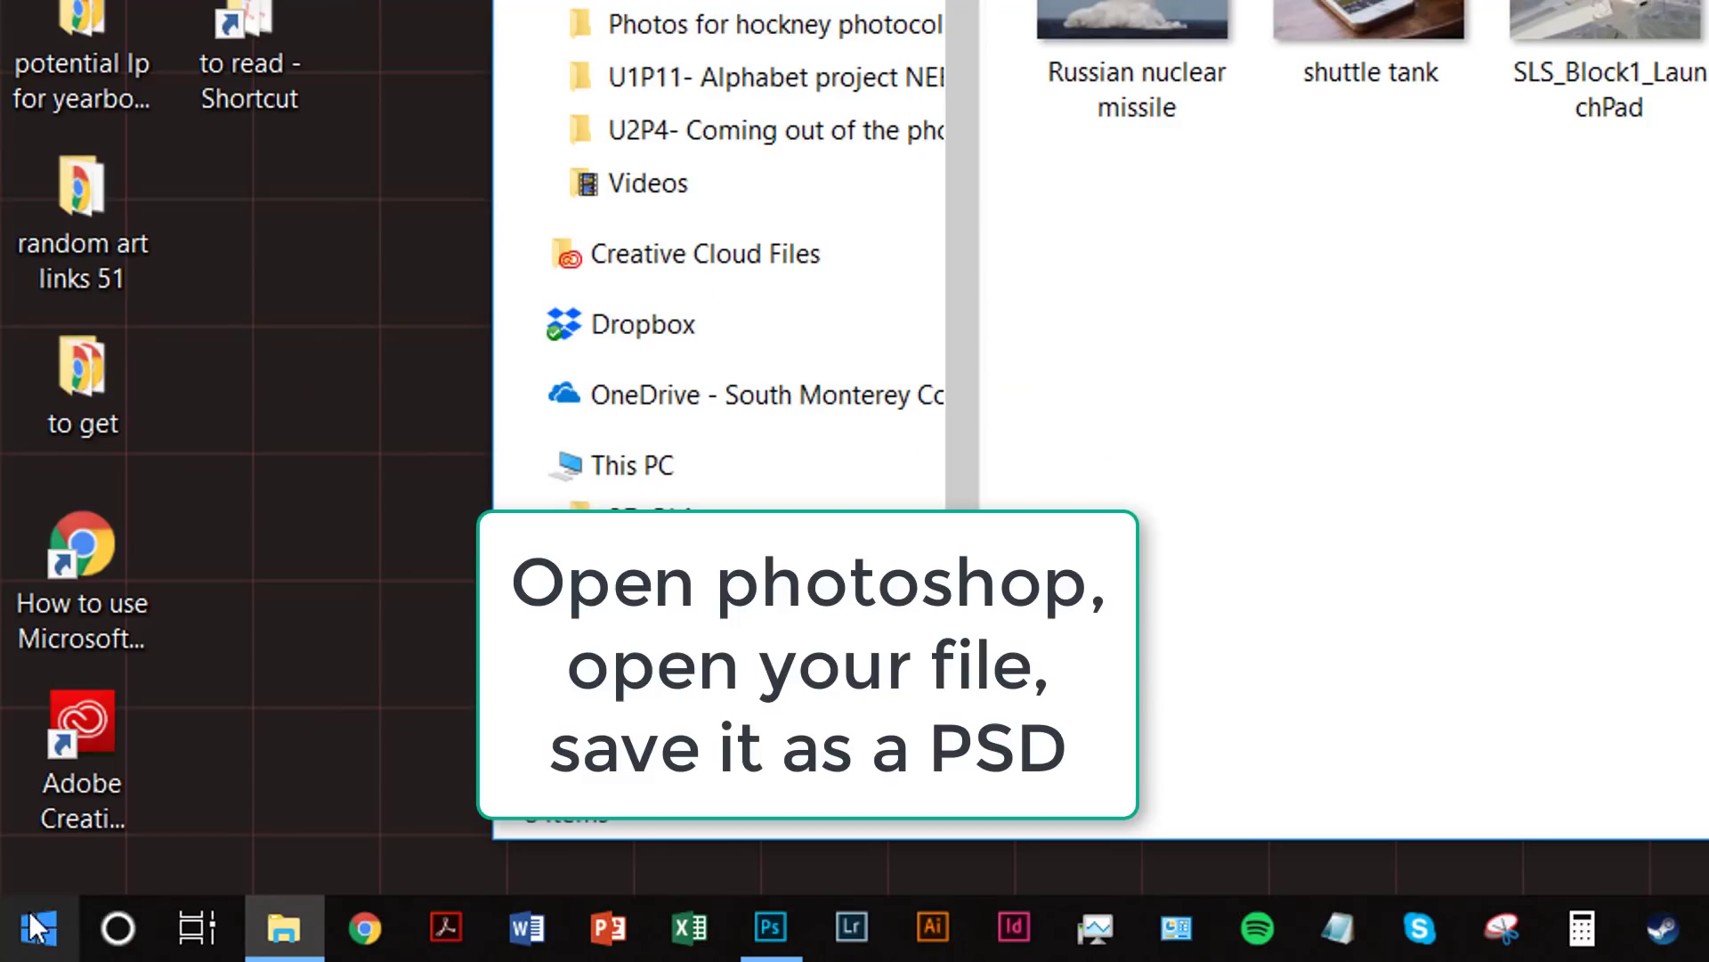
click(36, 926)
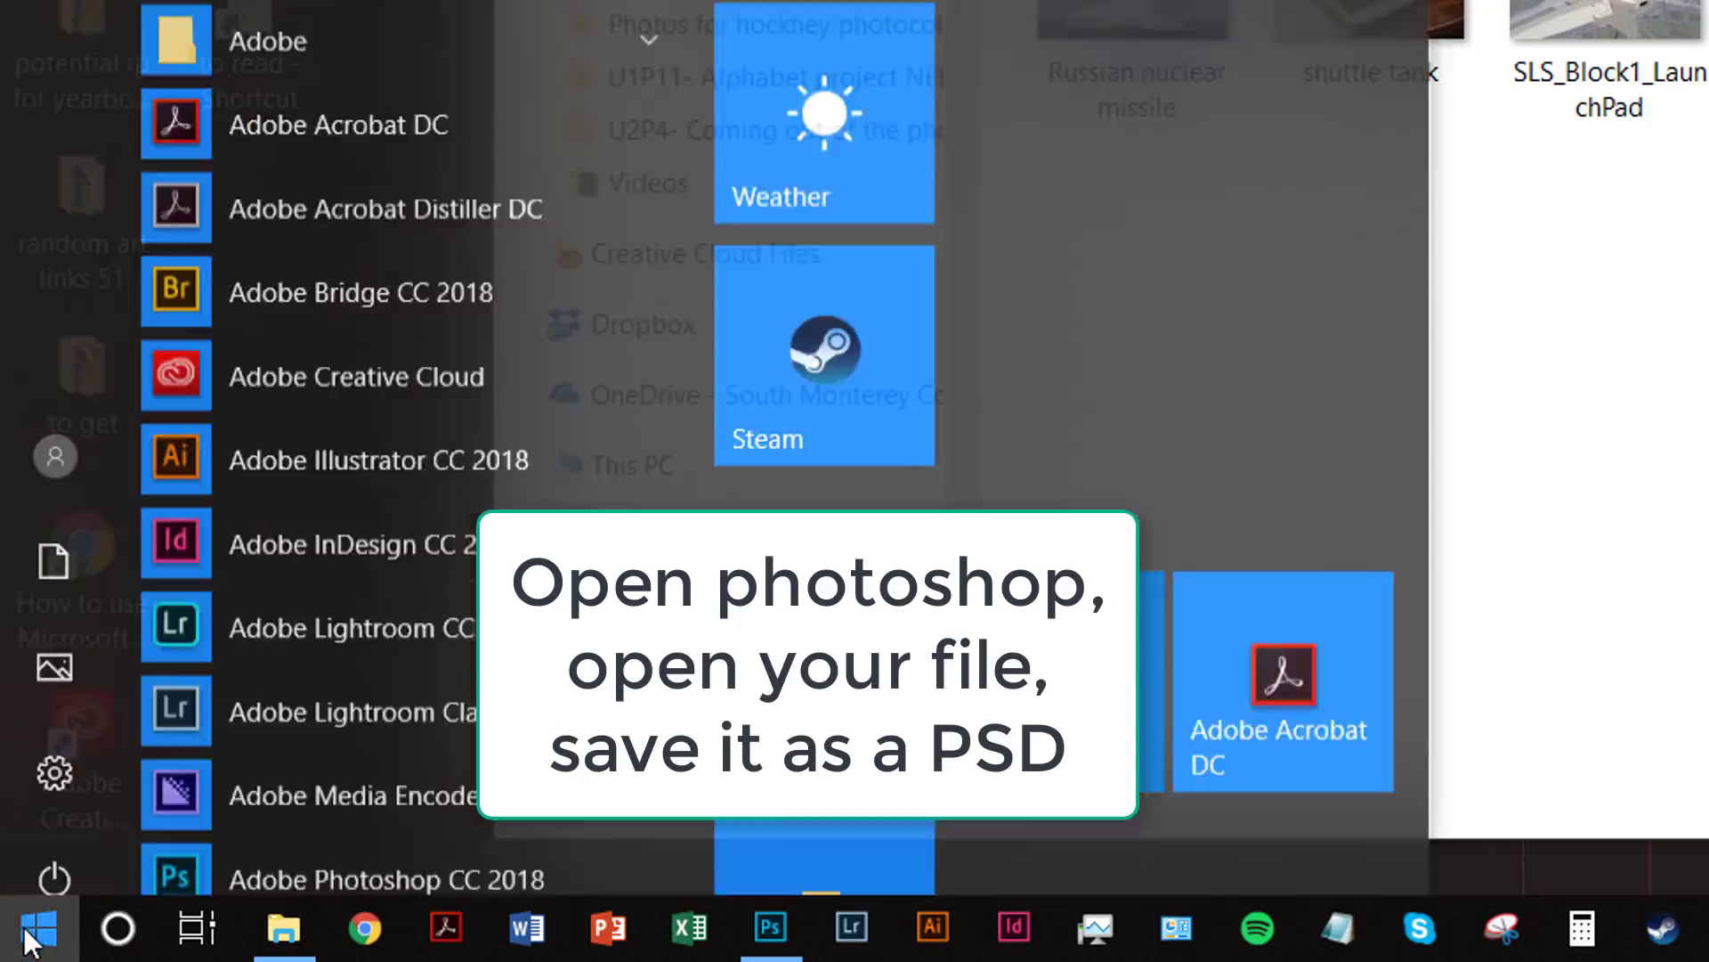
Step: Launch Photoshop and open iphone on table-coffee03.jpg from U2P4 > teacher example files
click(761, 943)
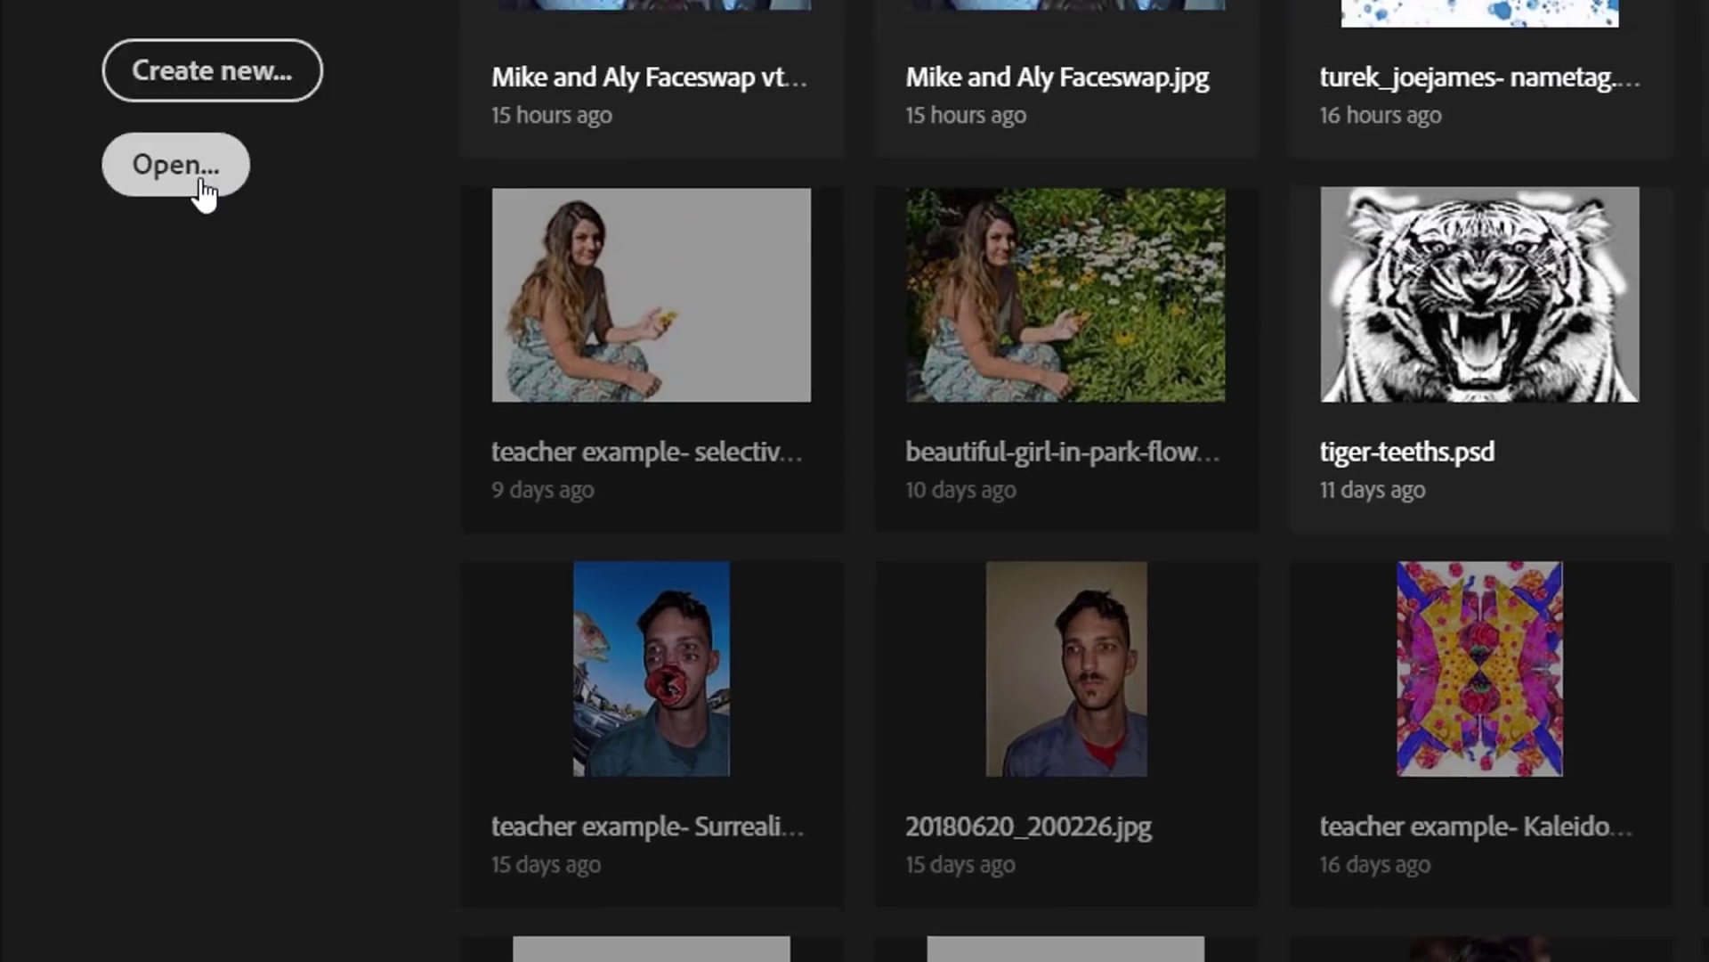
click(199, 180)
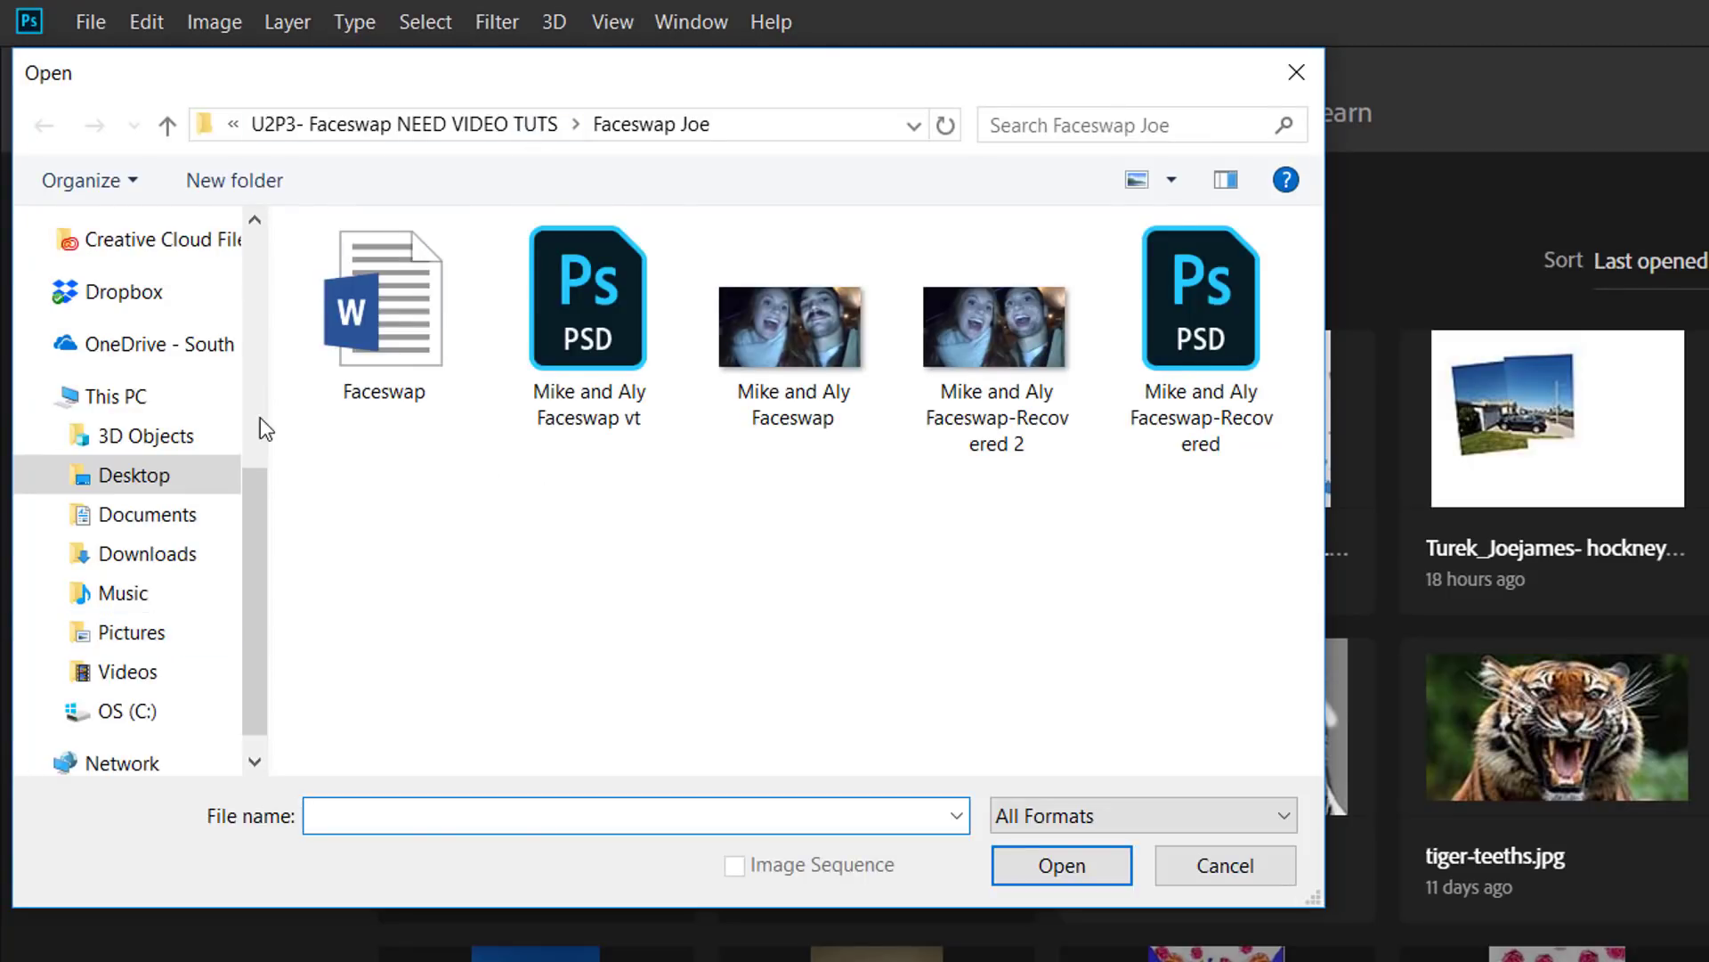
drag(258, 495, 255, 285)
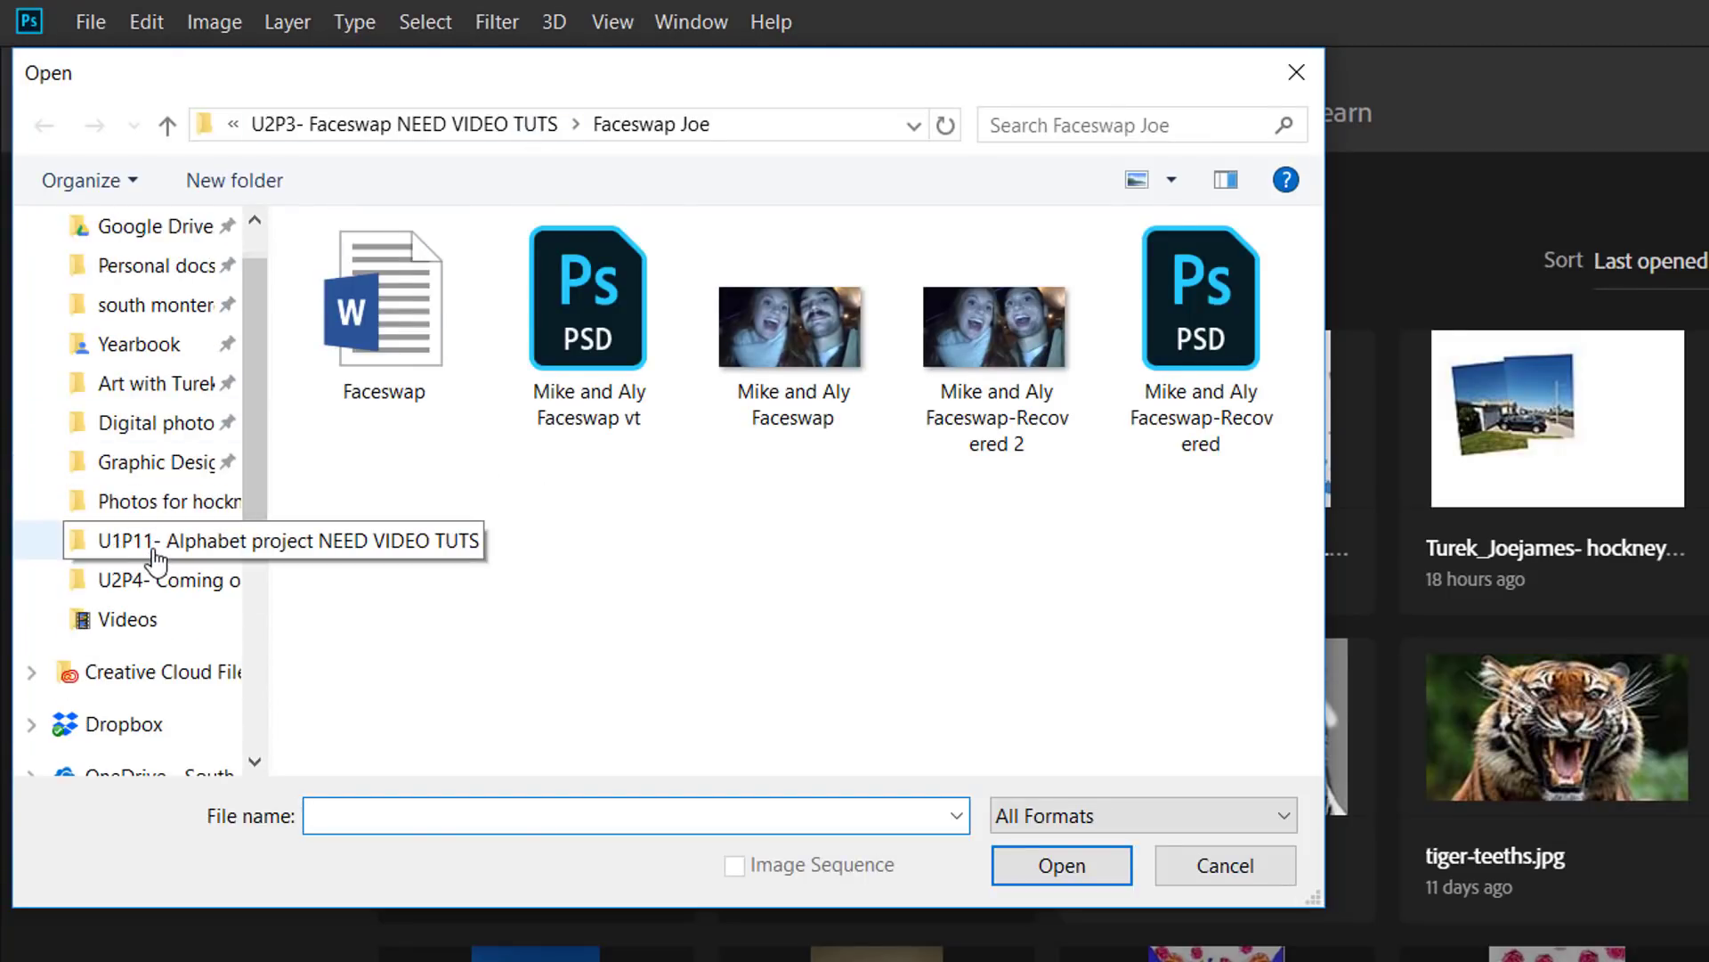
click(158, 588)
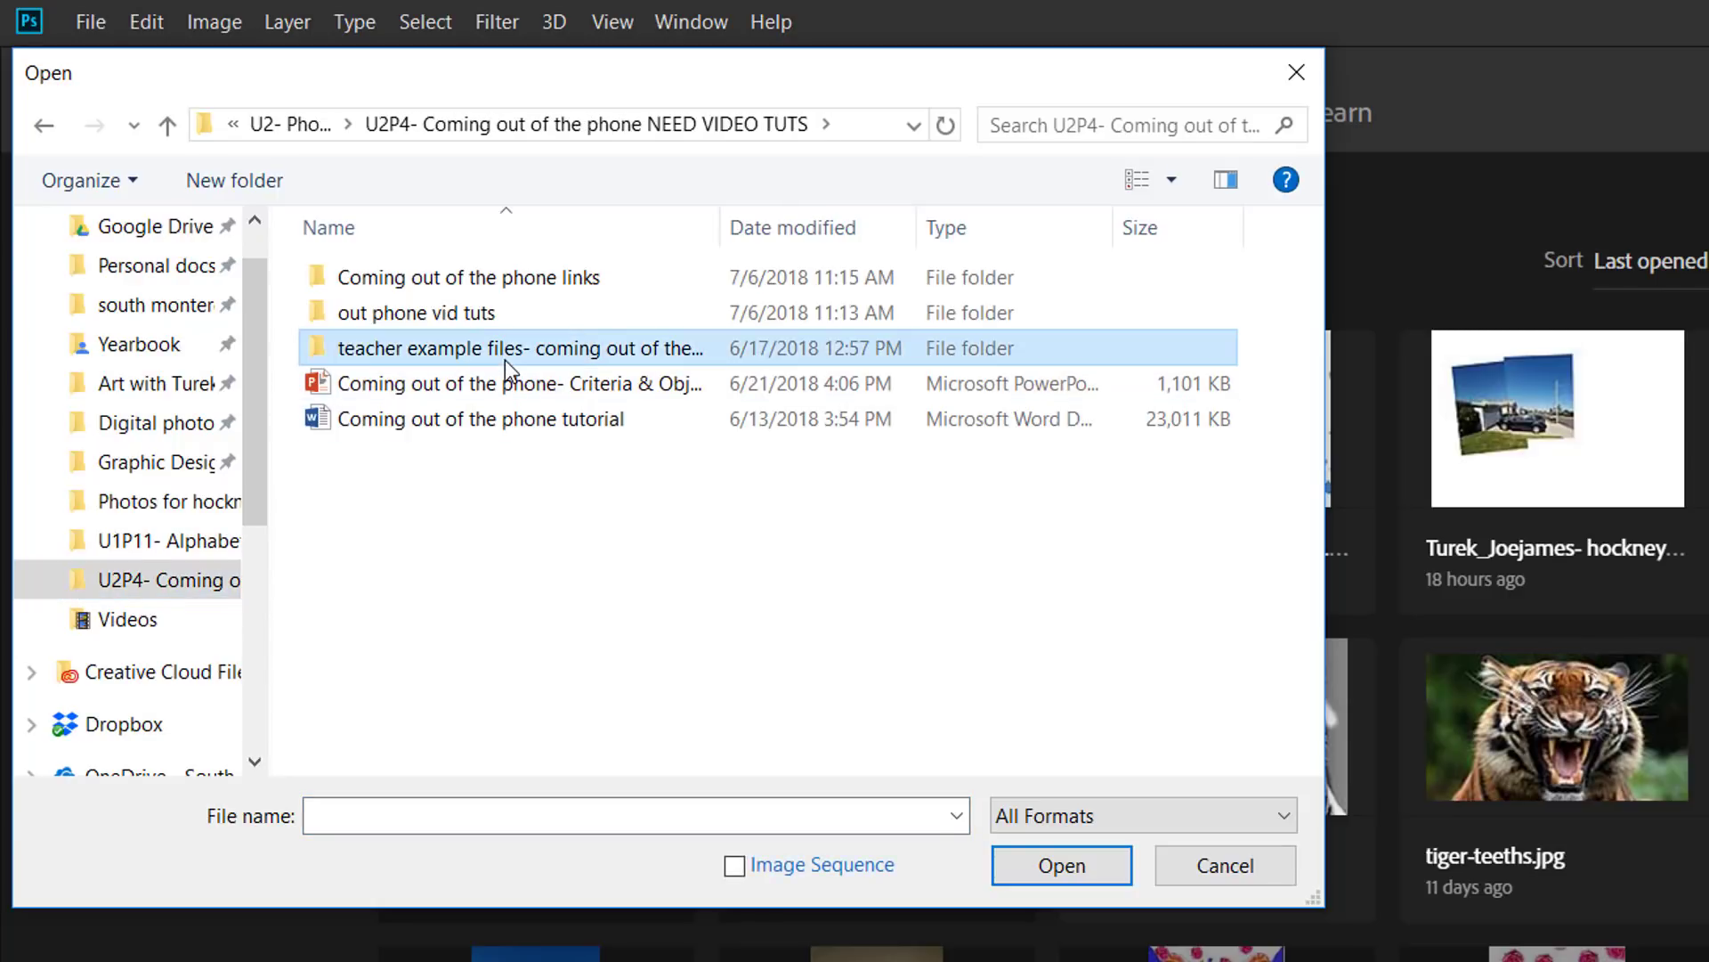
double_click(502, 356)
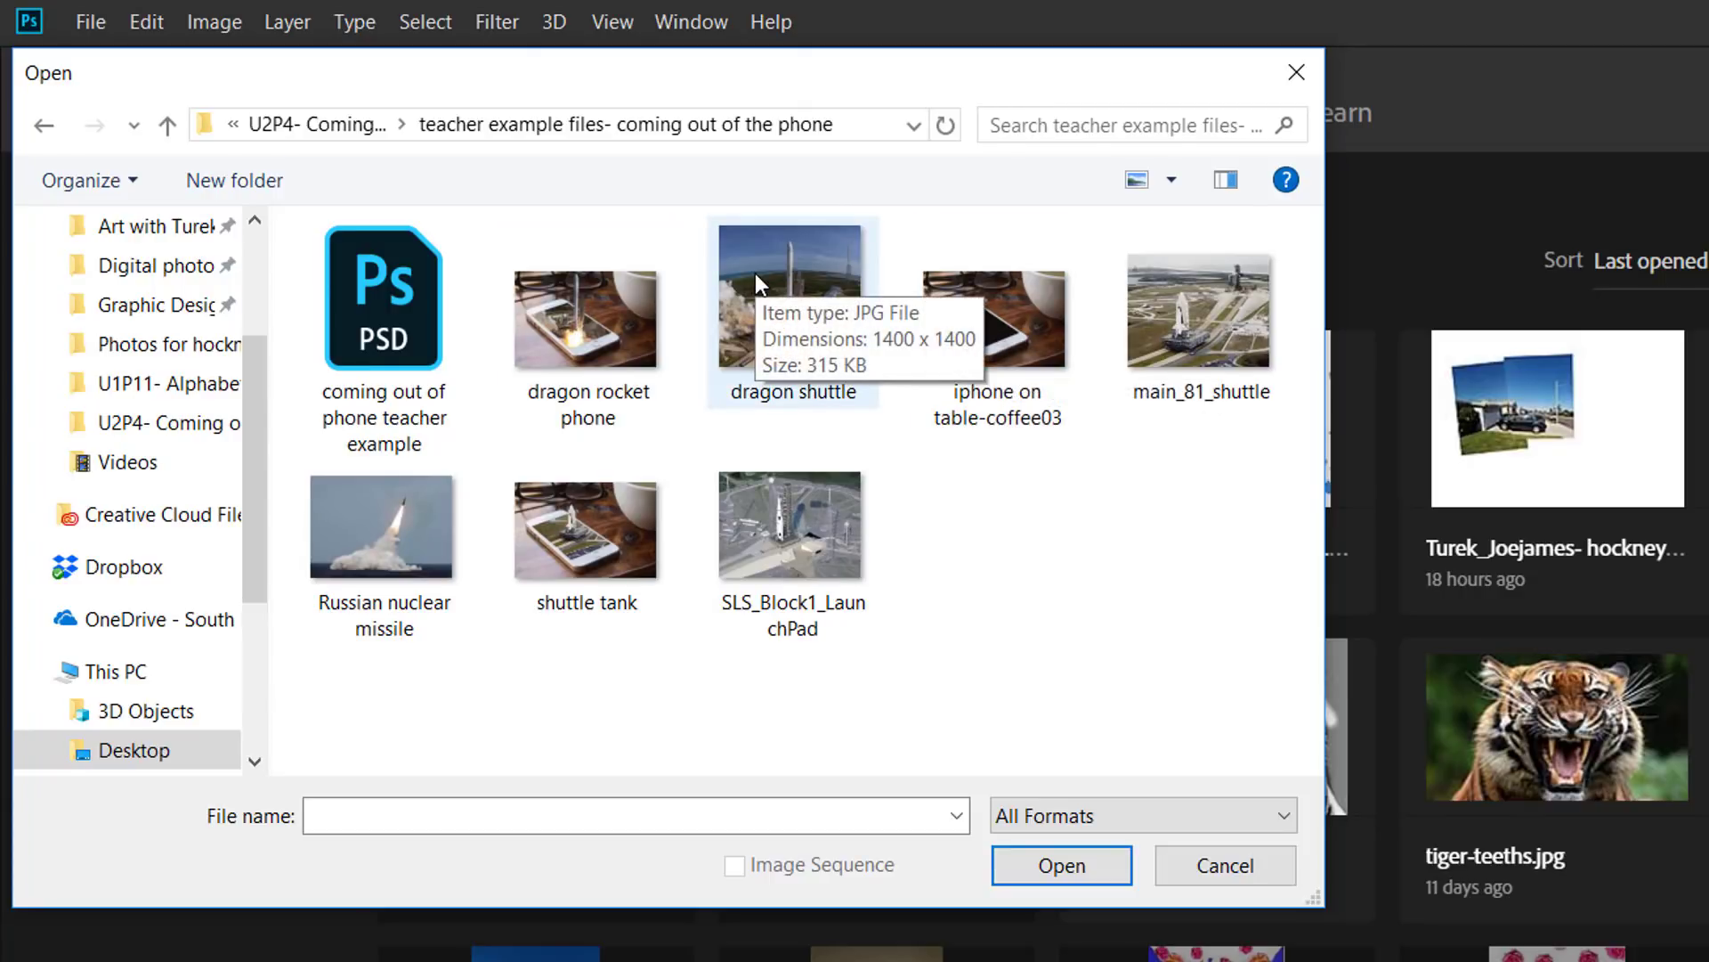
click(997, 361)
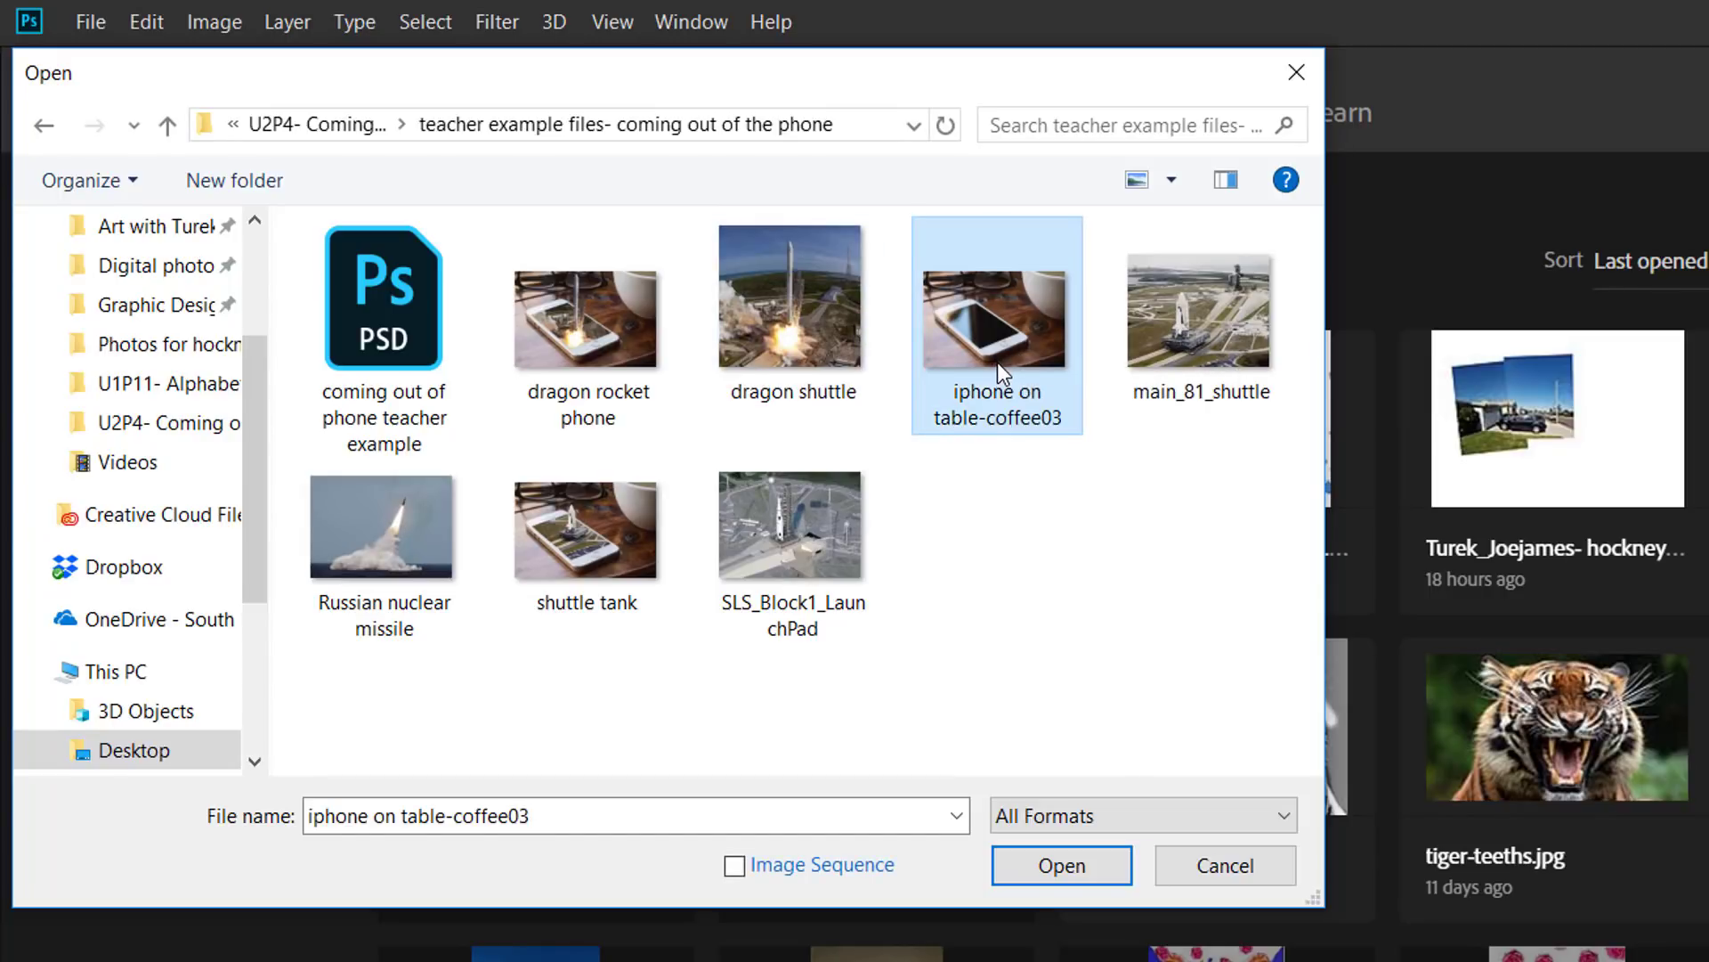
click(1088, 872)
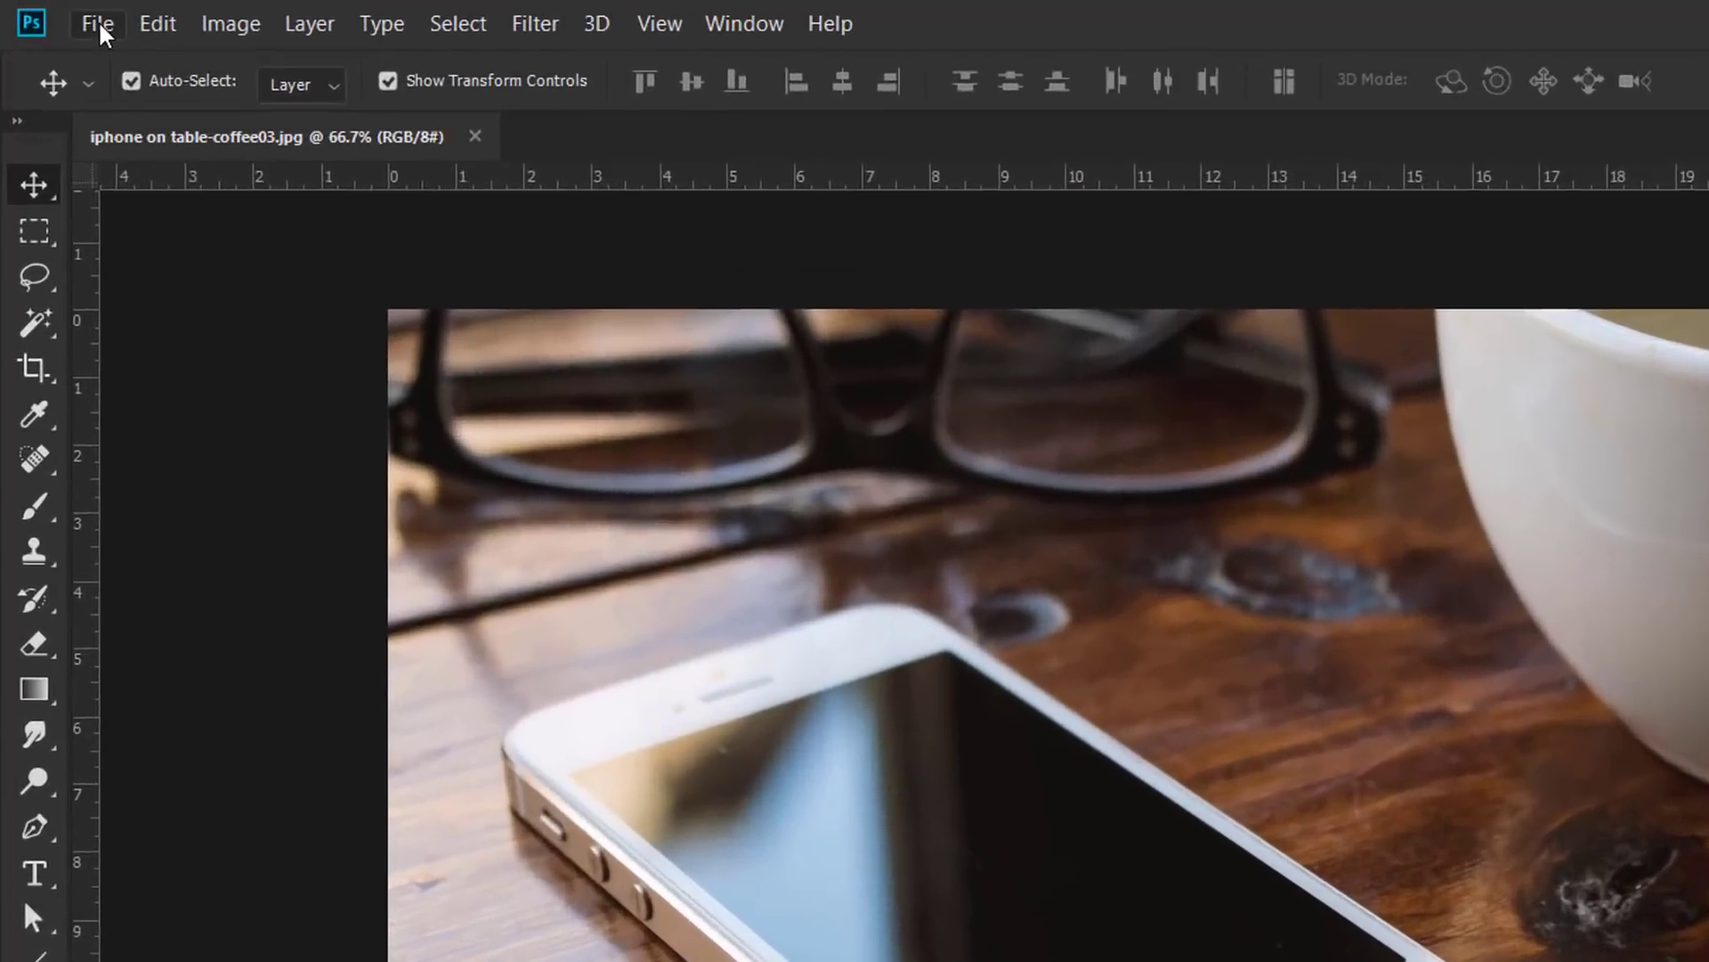
Step: Save the photo as a Photoshop PSD named with the student's name plus '- coming out of the phone'
click(98, 20)
click(178, 402)
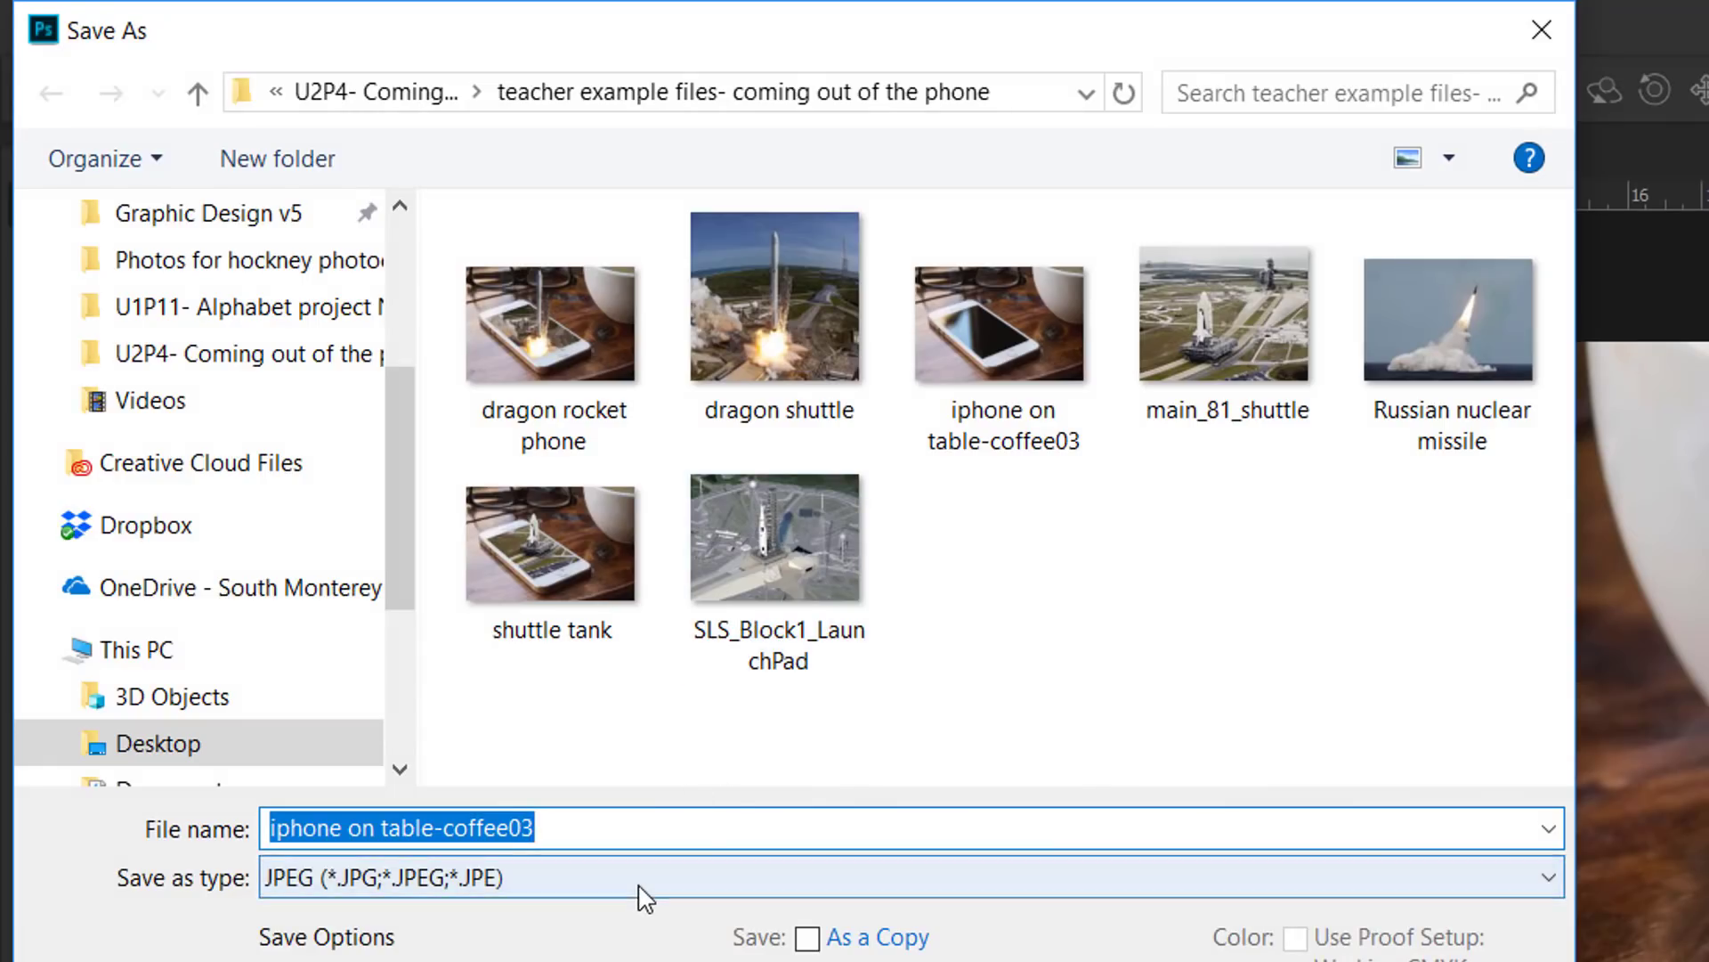
click(640, 882)
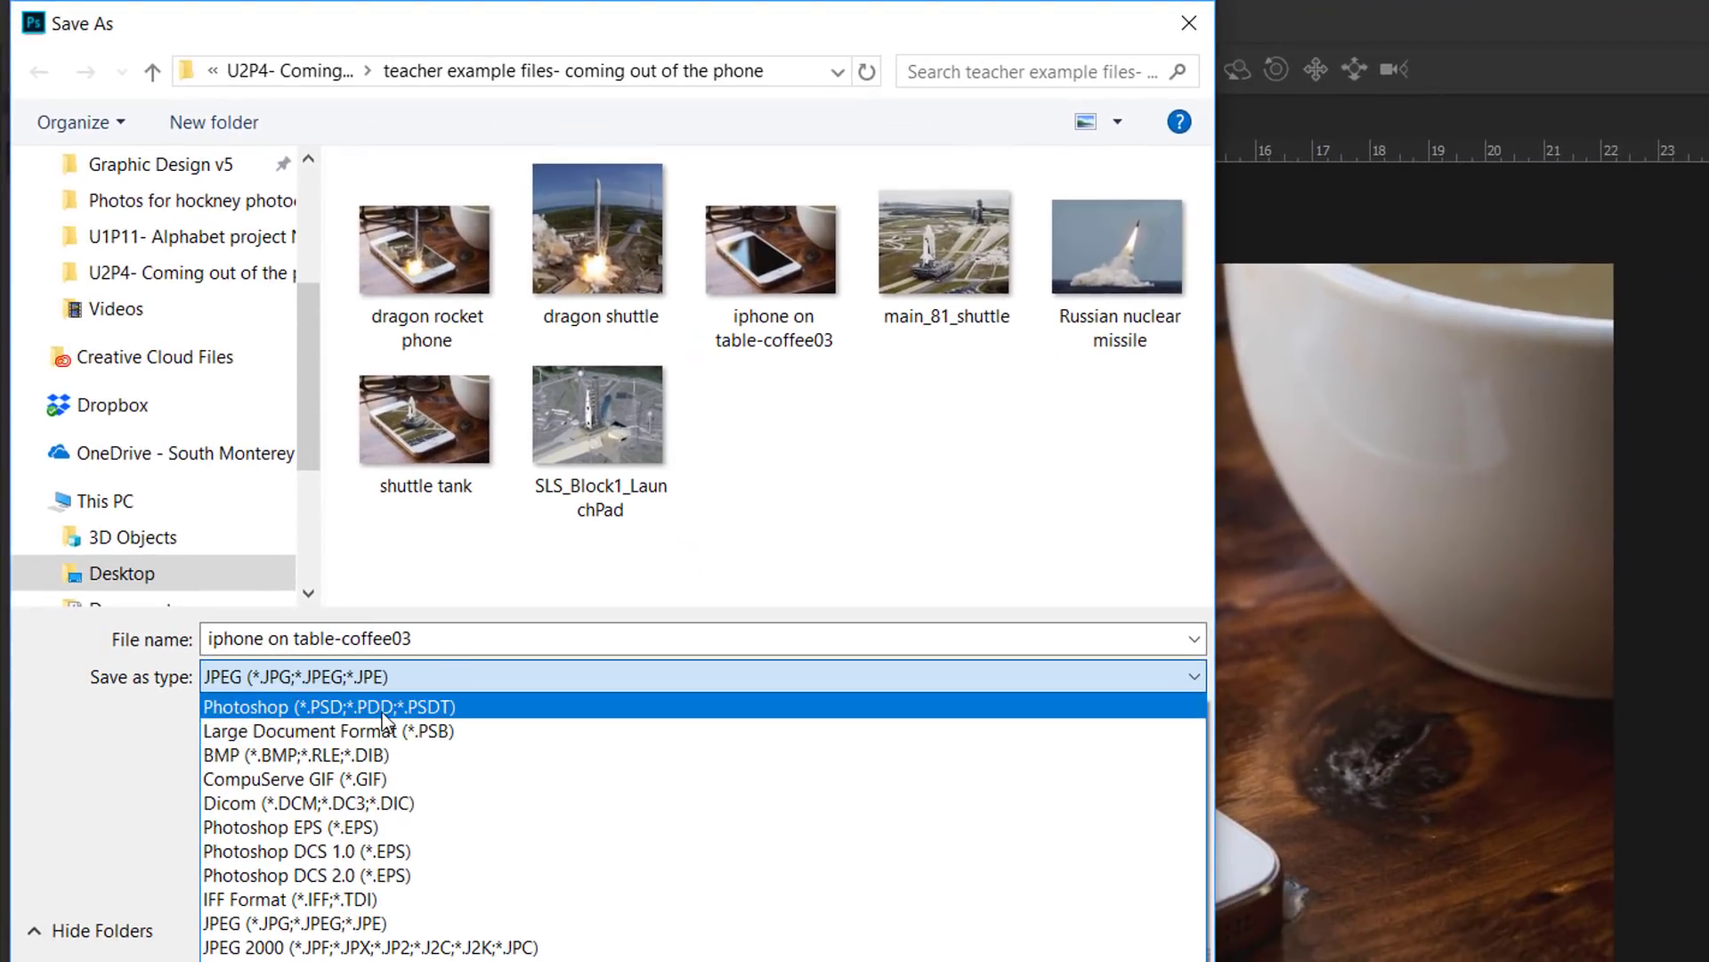
click(385, 719)
click(258, 636)
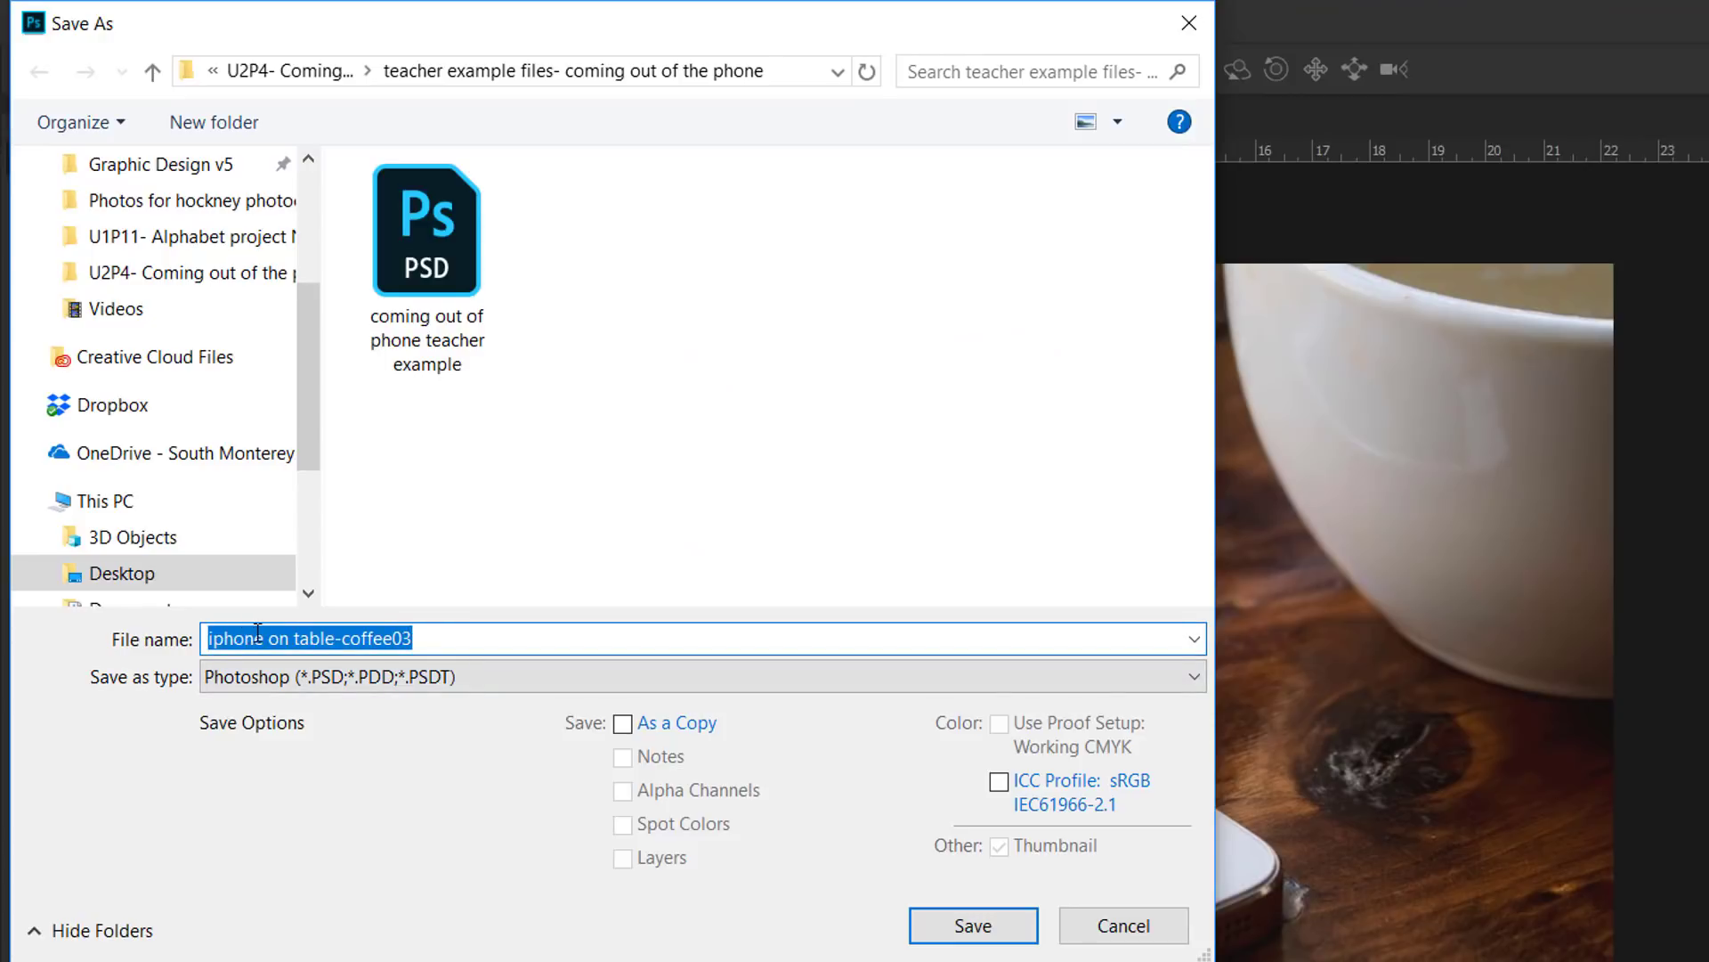
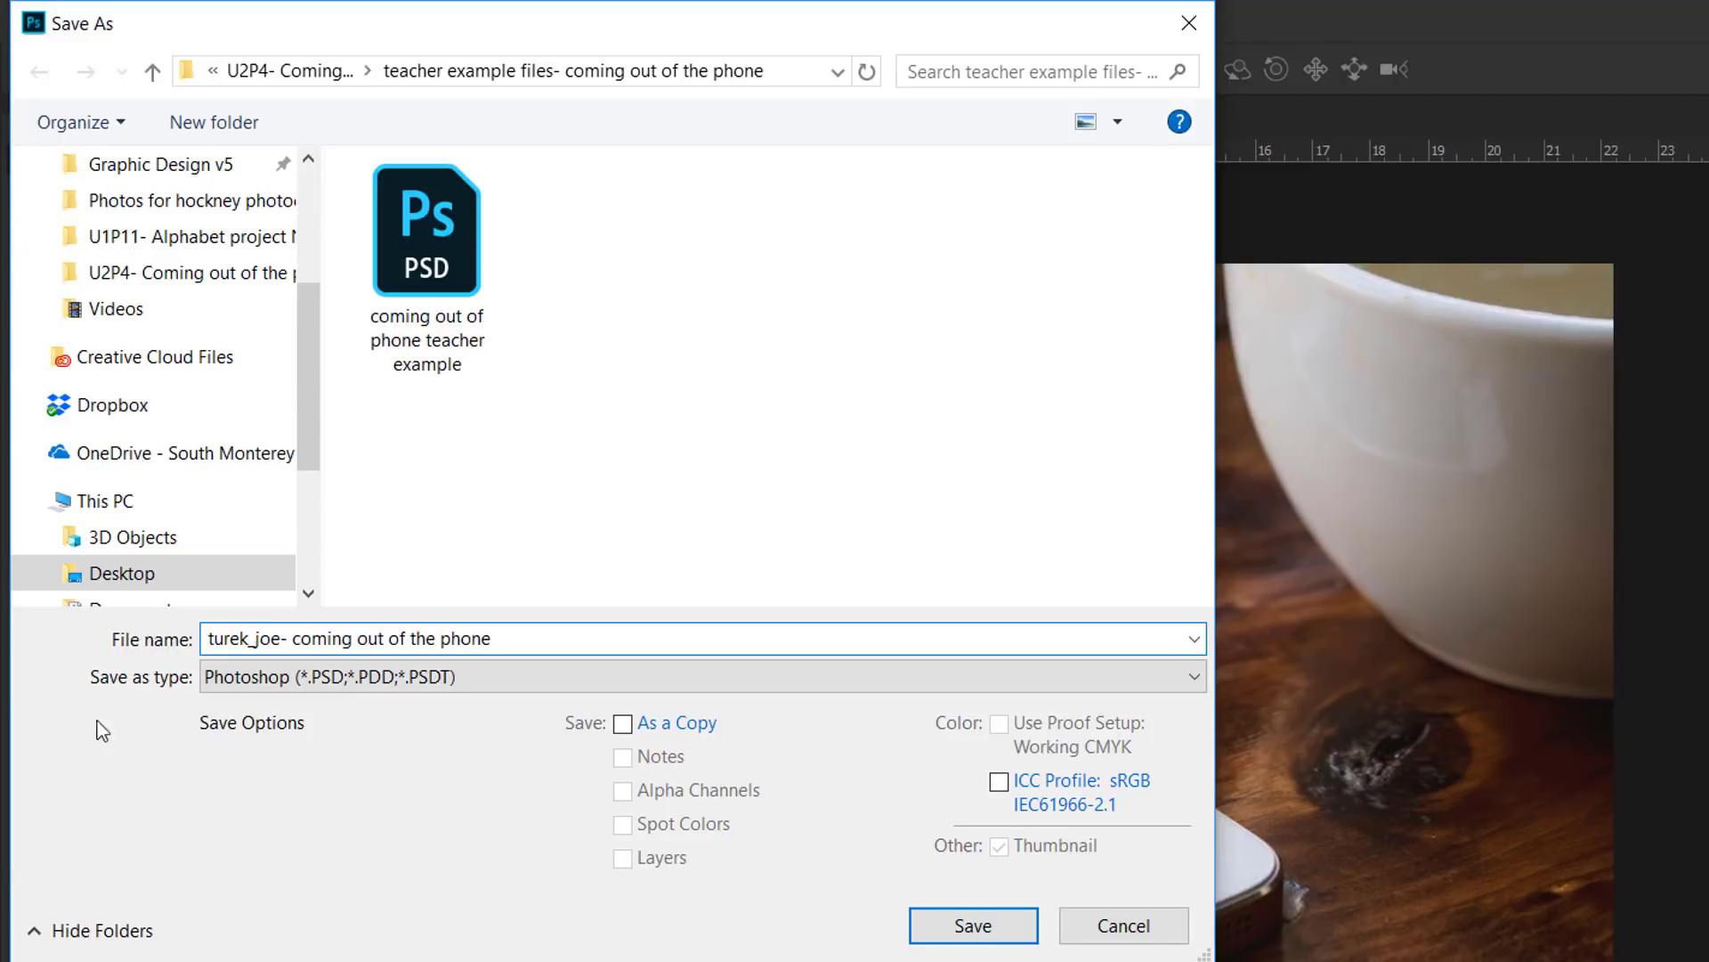
click(932, 922)
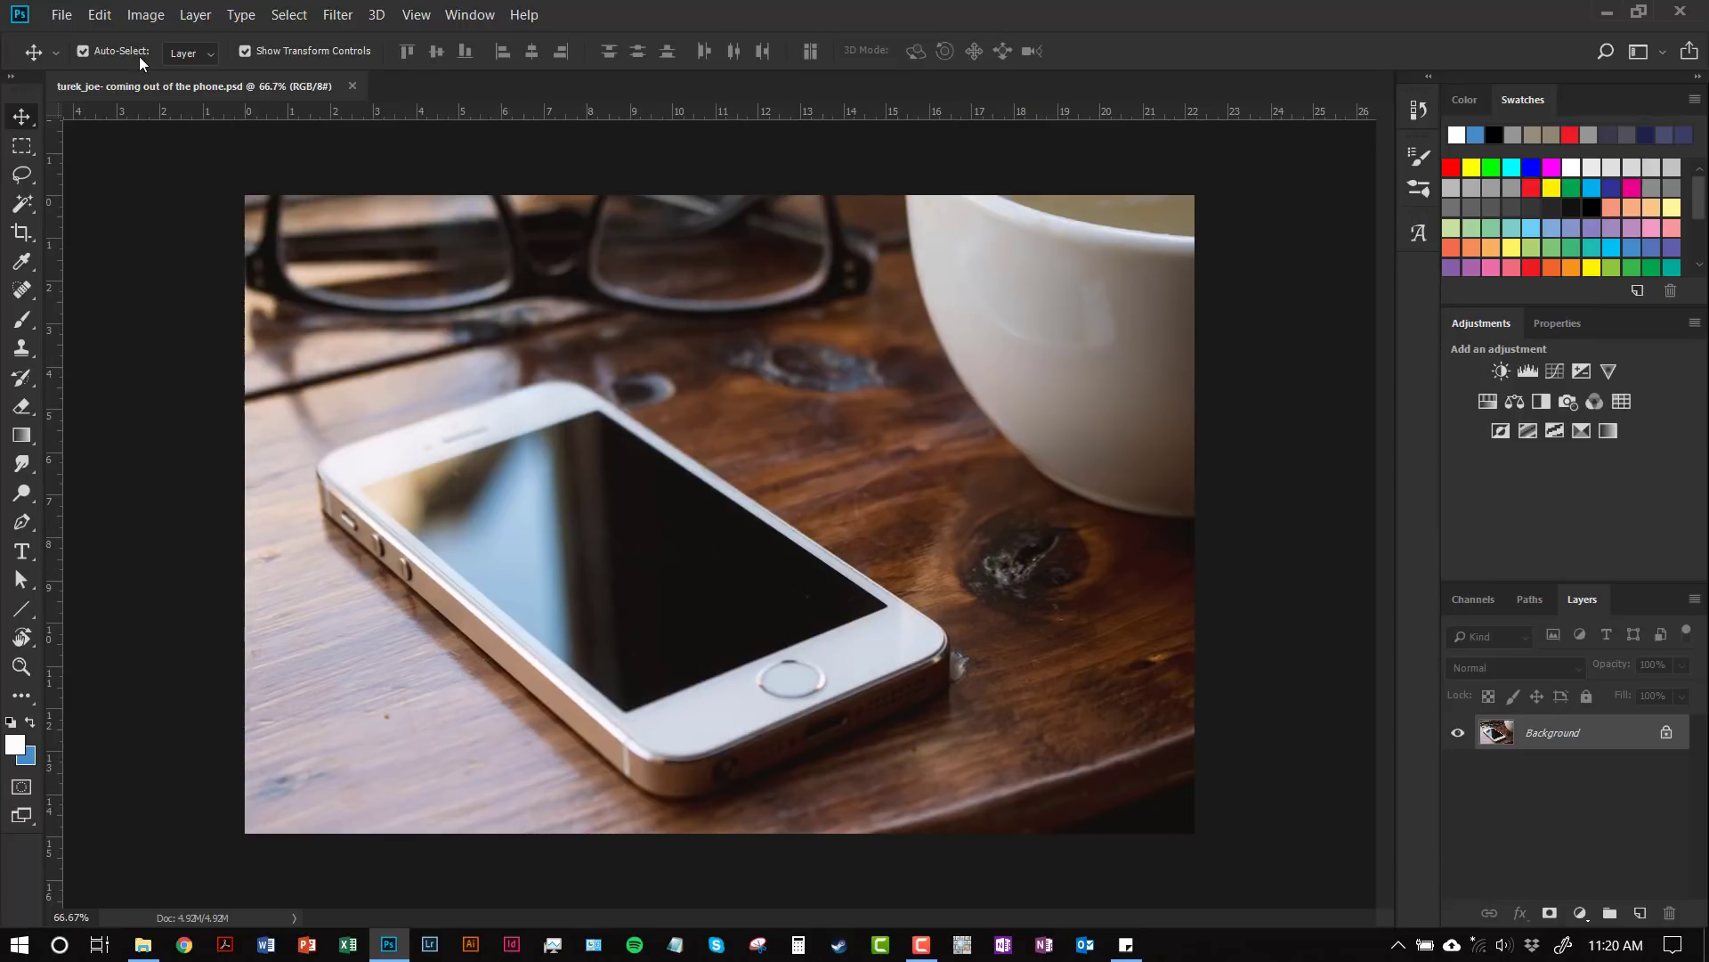
Step: Place Embedded the dragon shuttle photo into the document and commit its placement
click(61, 15)
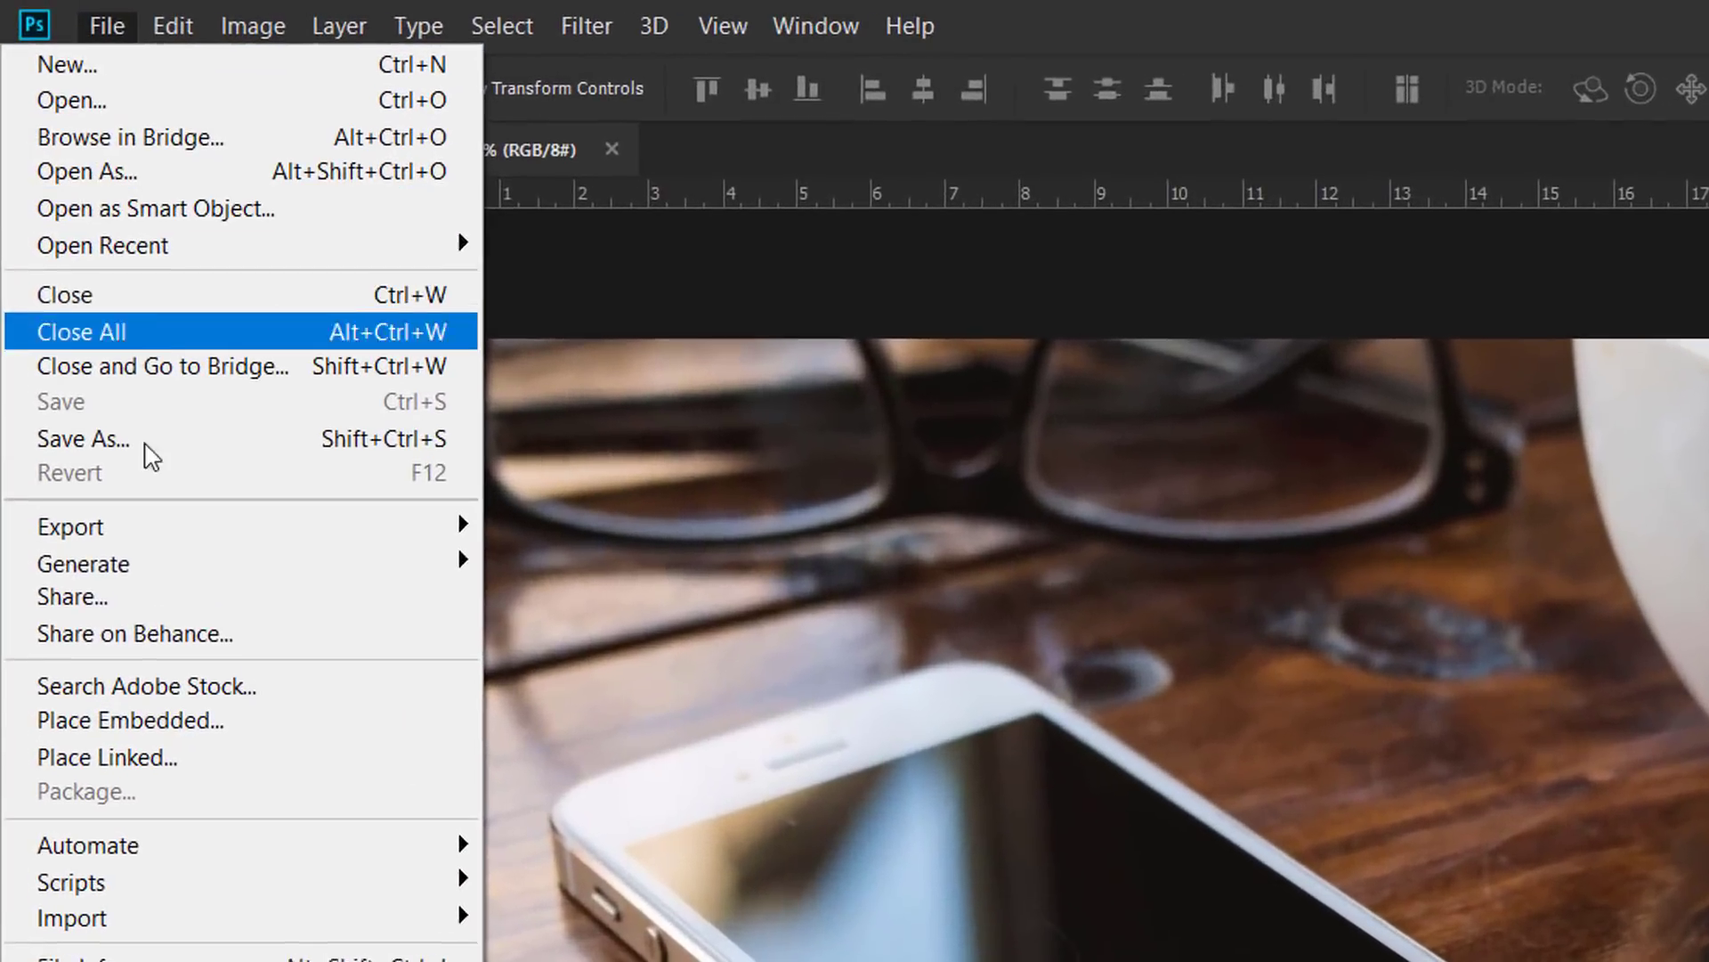
click(205, 726)
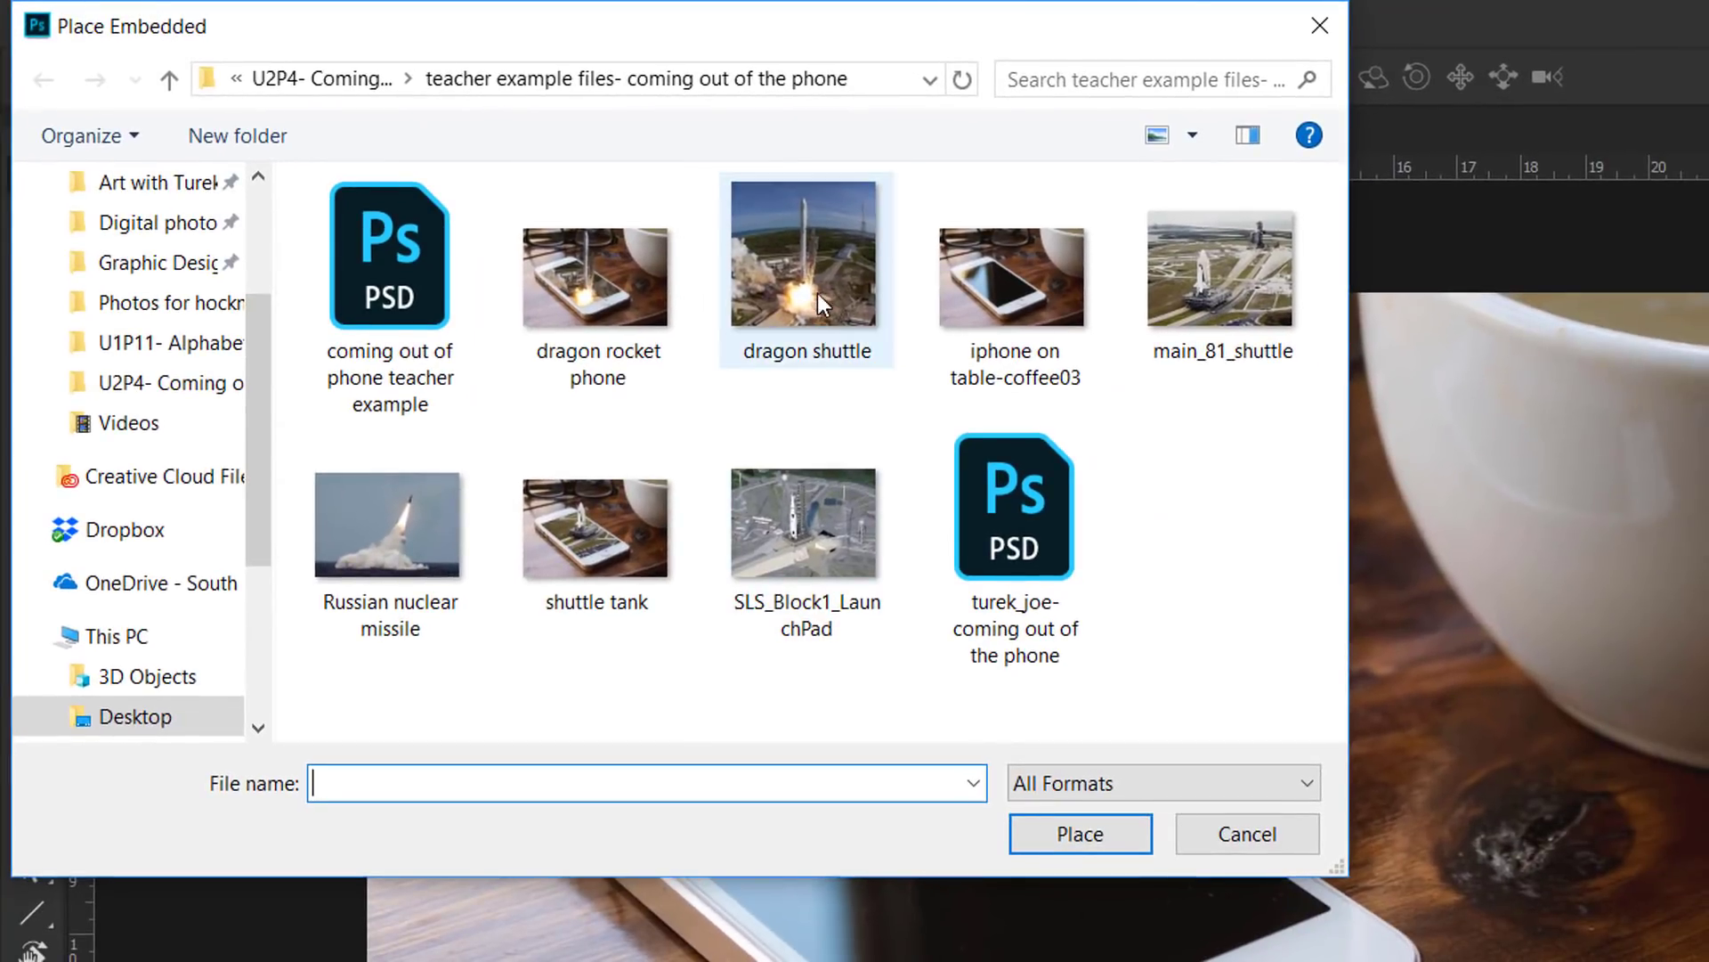
click(828, 291)
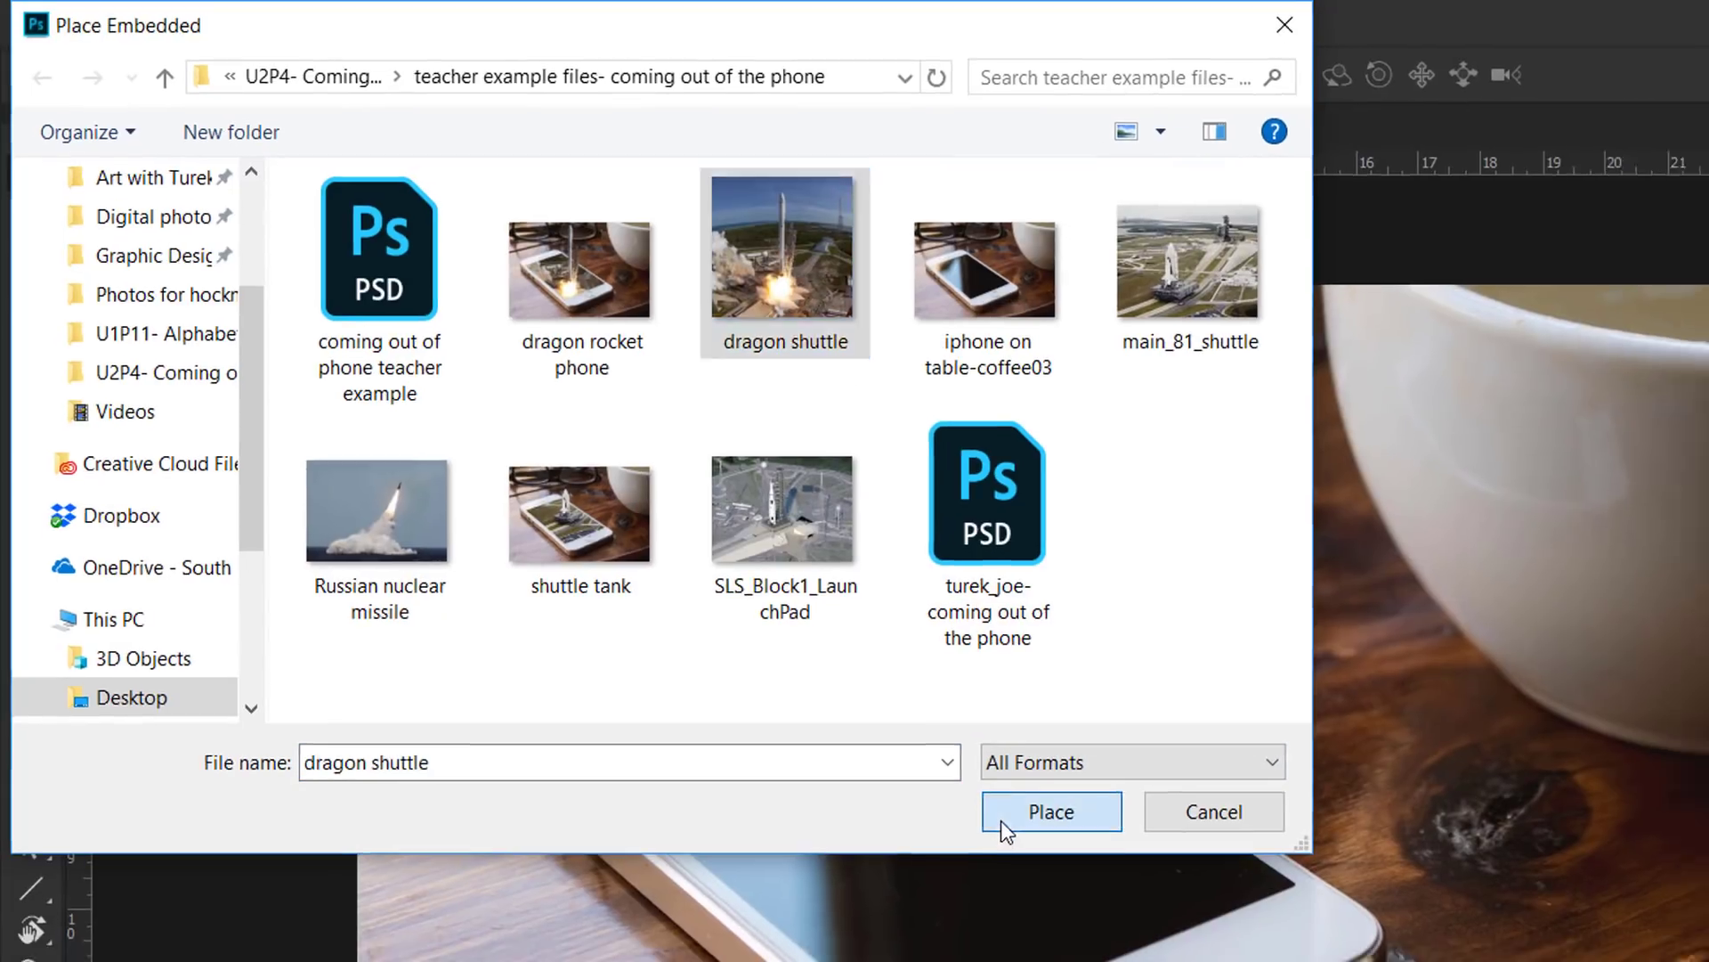
click(1031, 843)
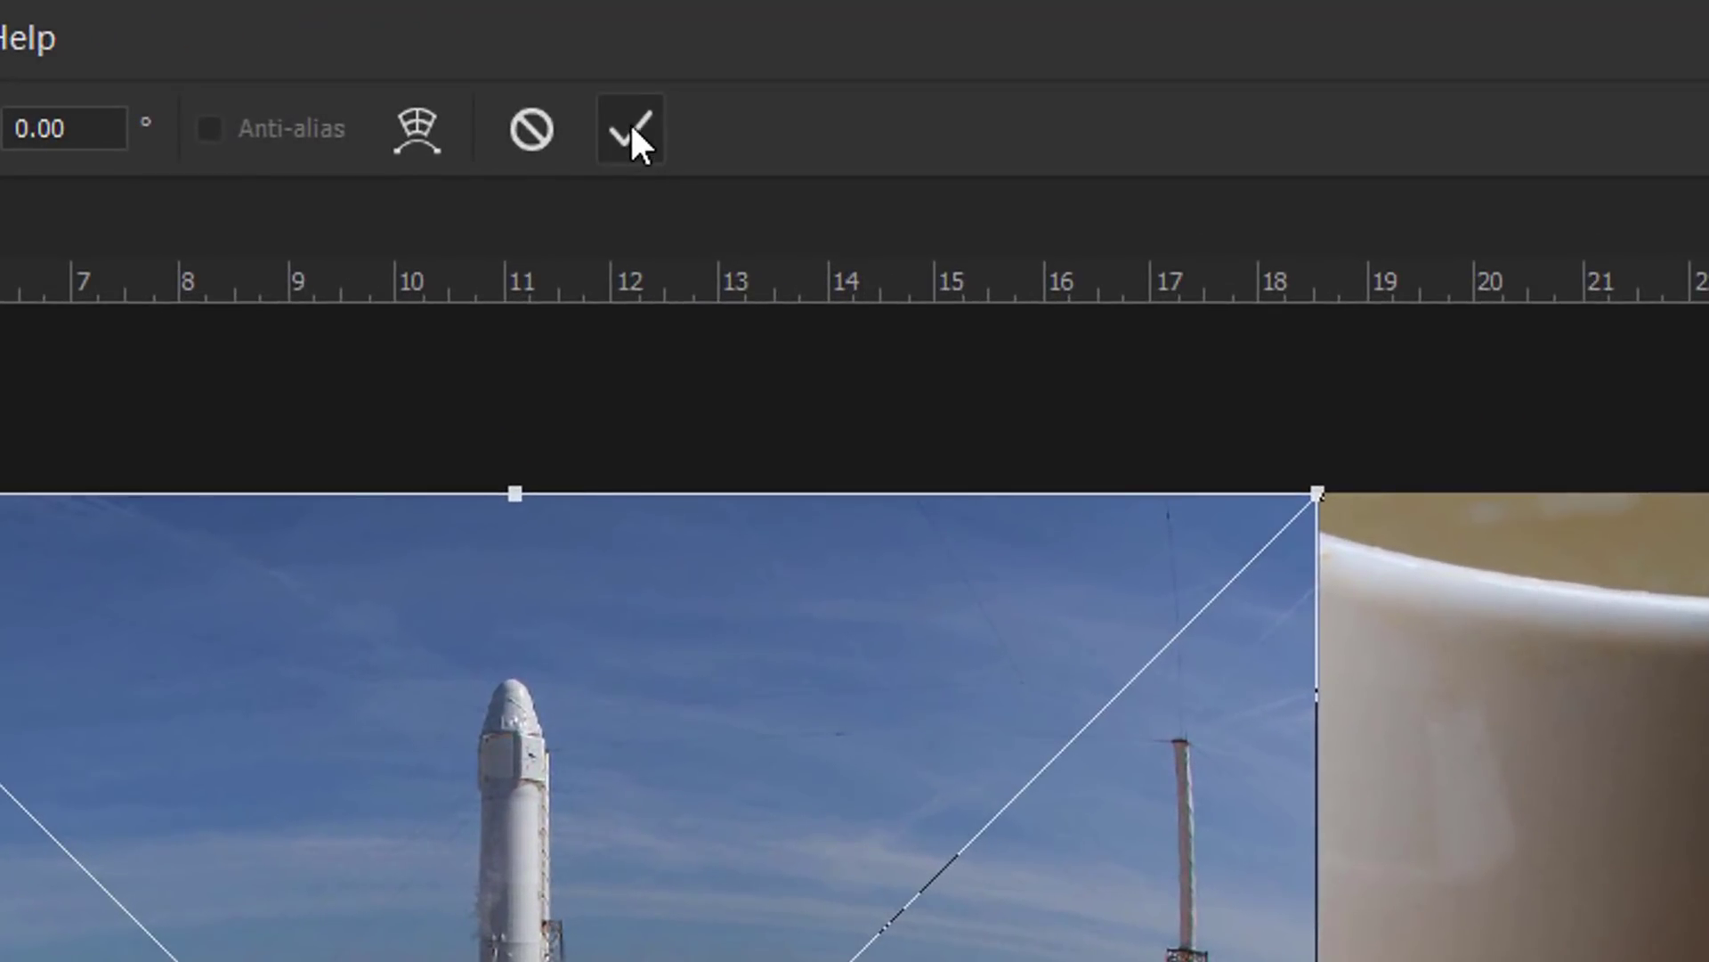
click(631, 132)
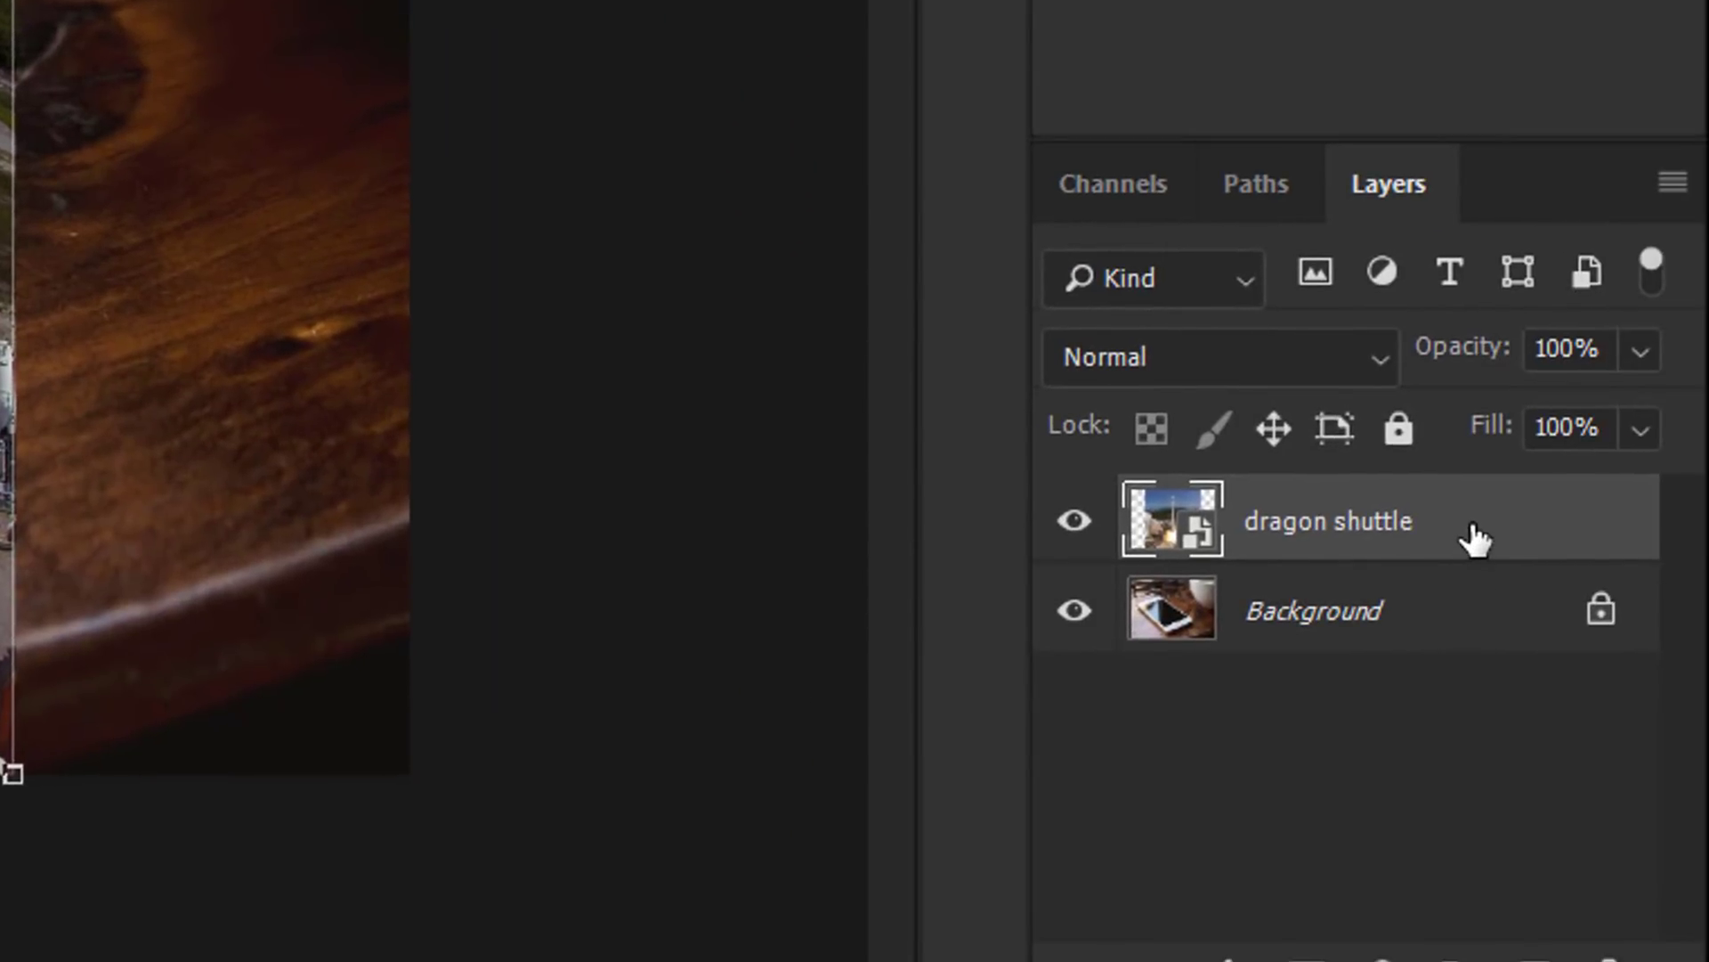
Step: Rasterize the dragon shuttle layer and lower its opacity to 65%
right_click(1473, 535)
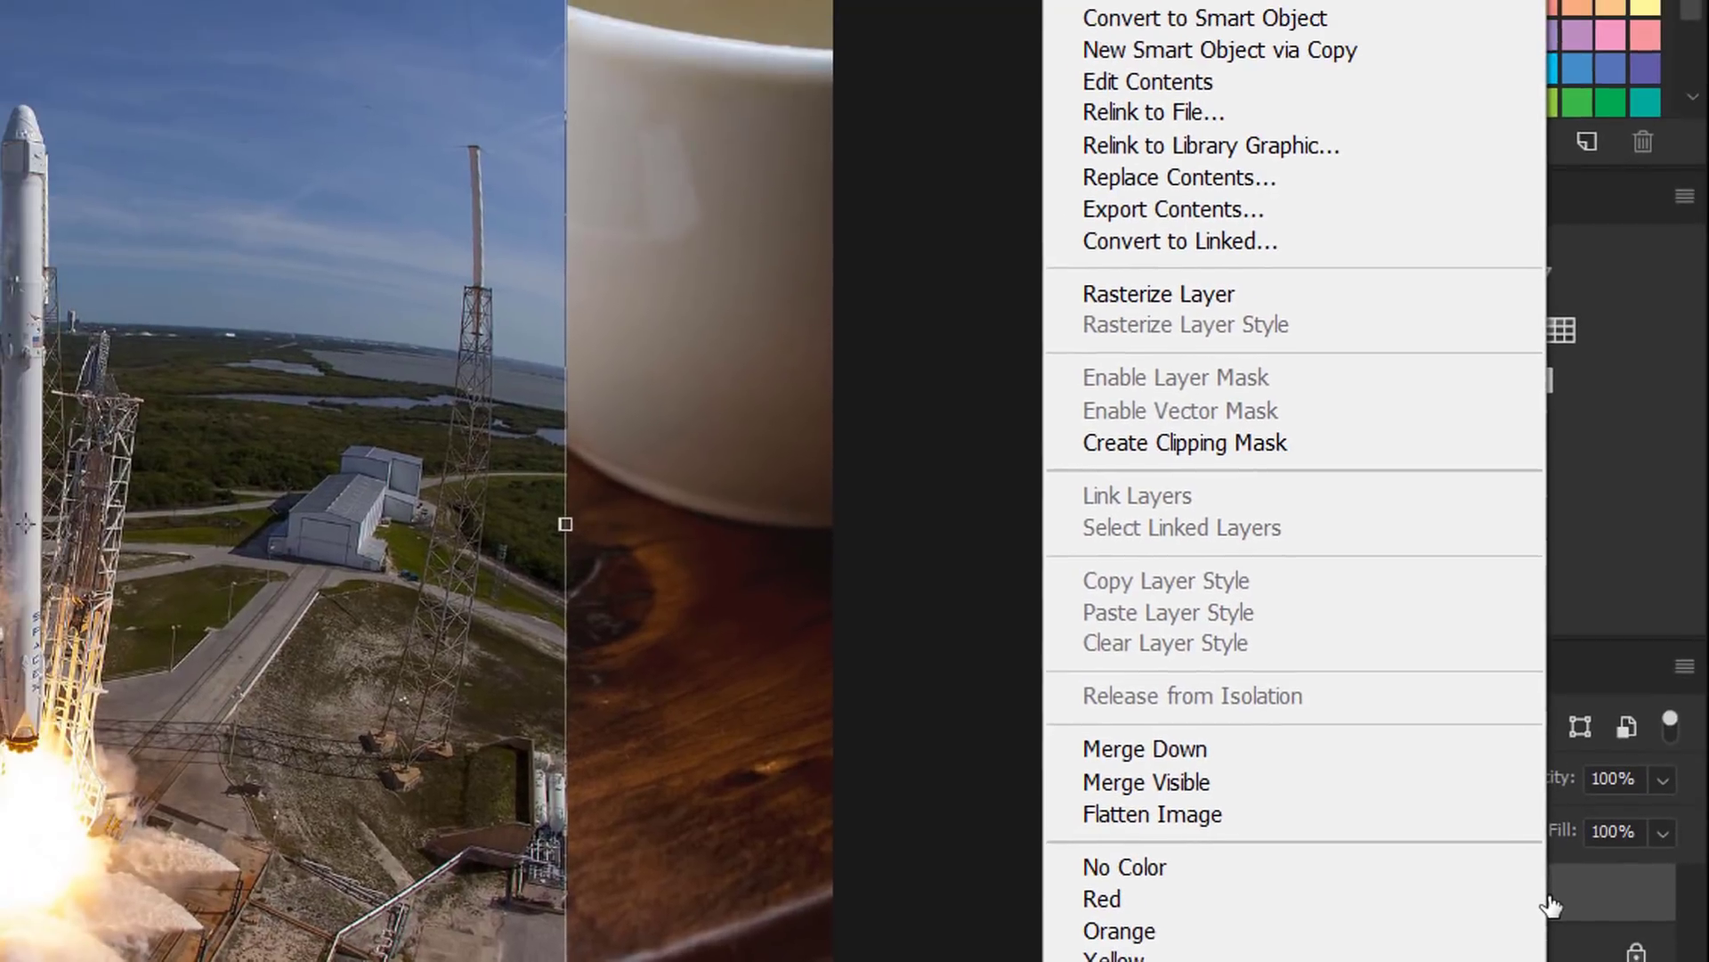
click(1240, 301)
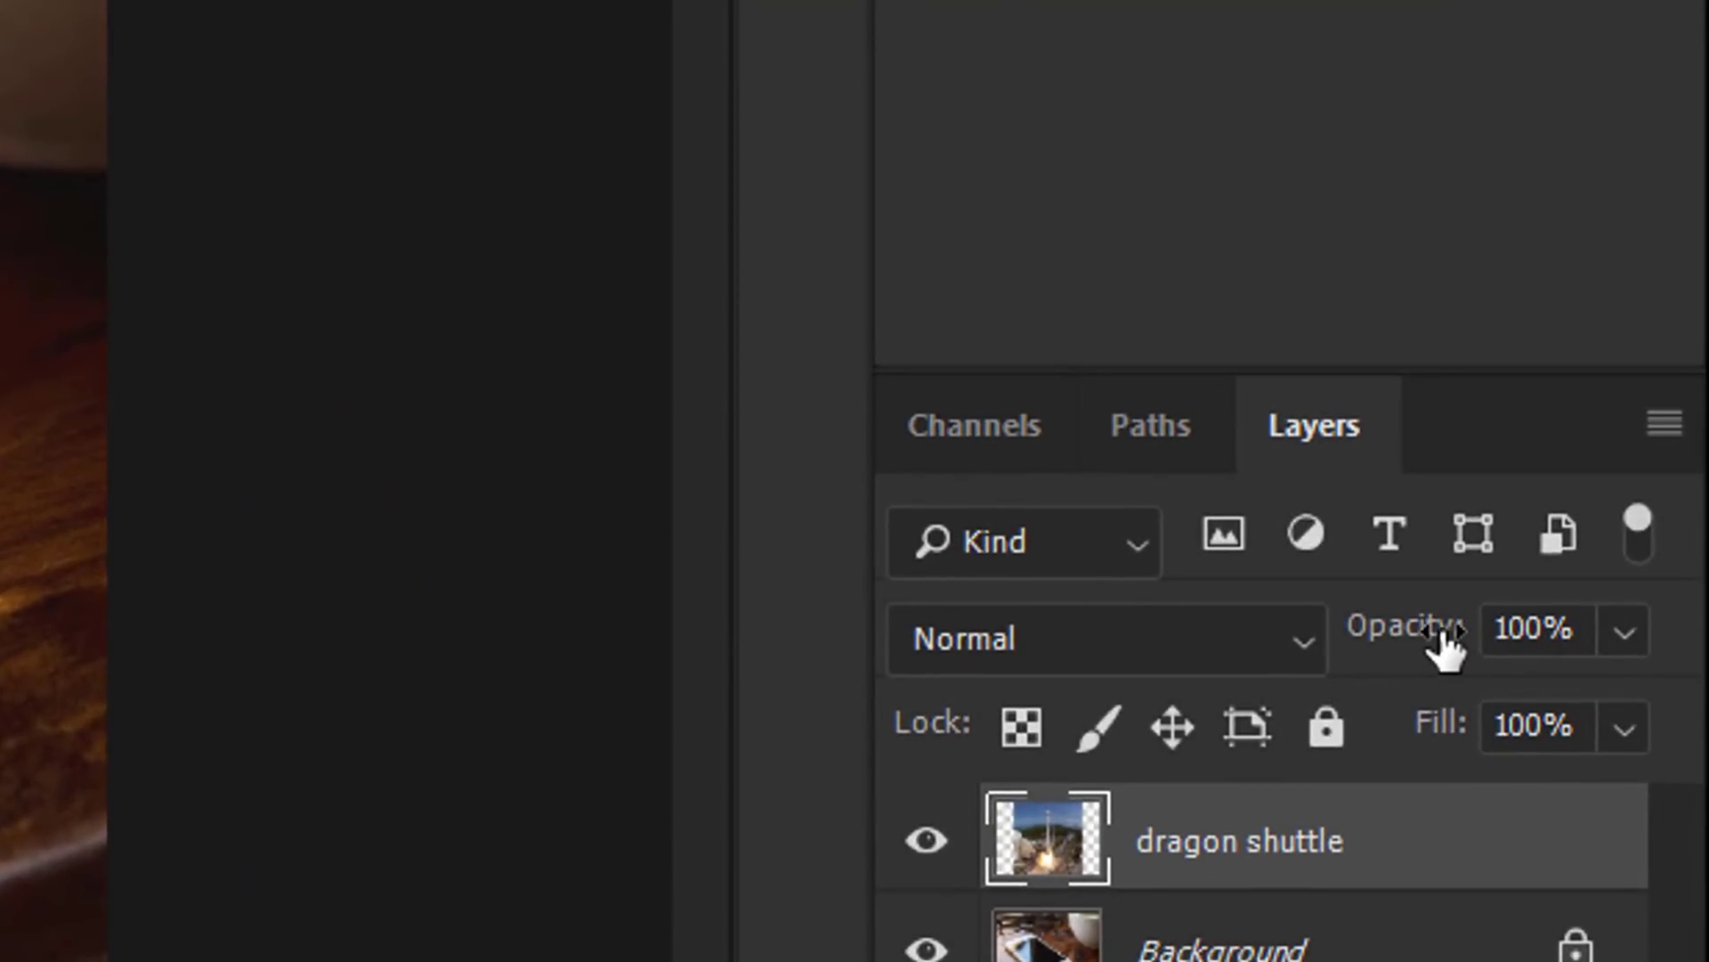
drag(1434, 641, 1312, 643)
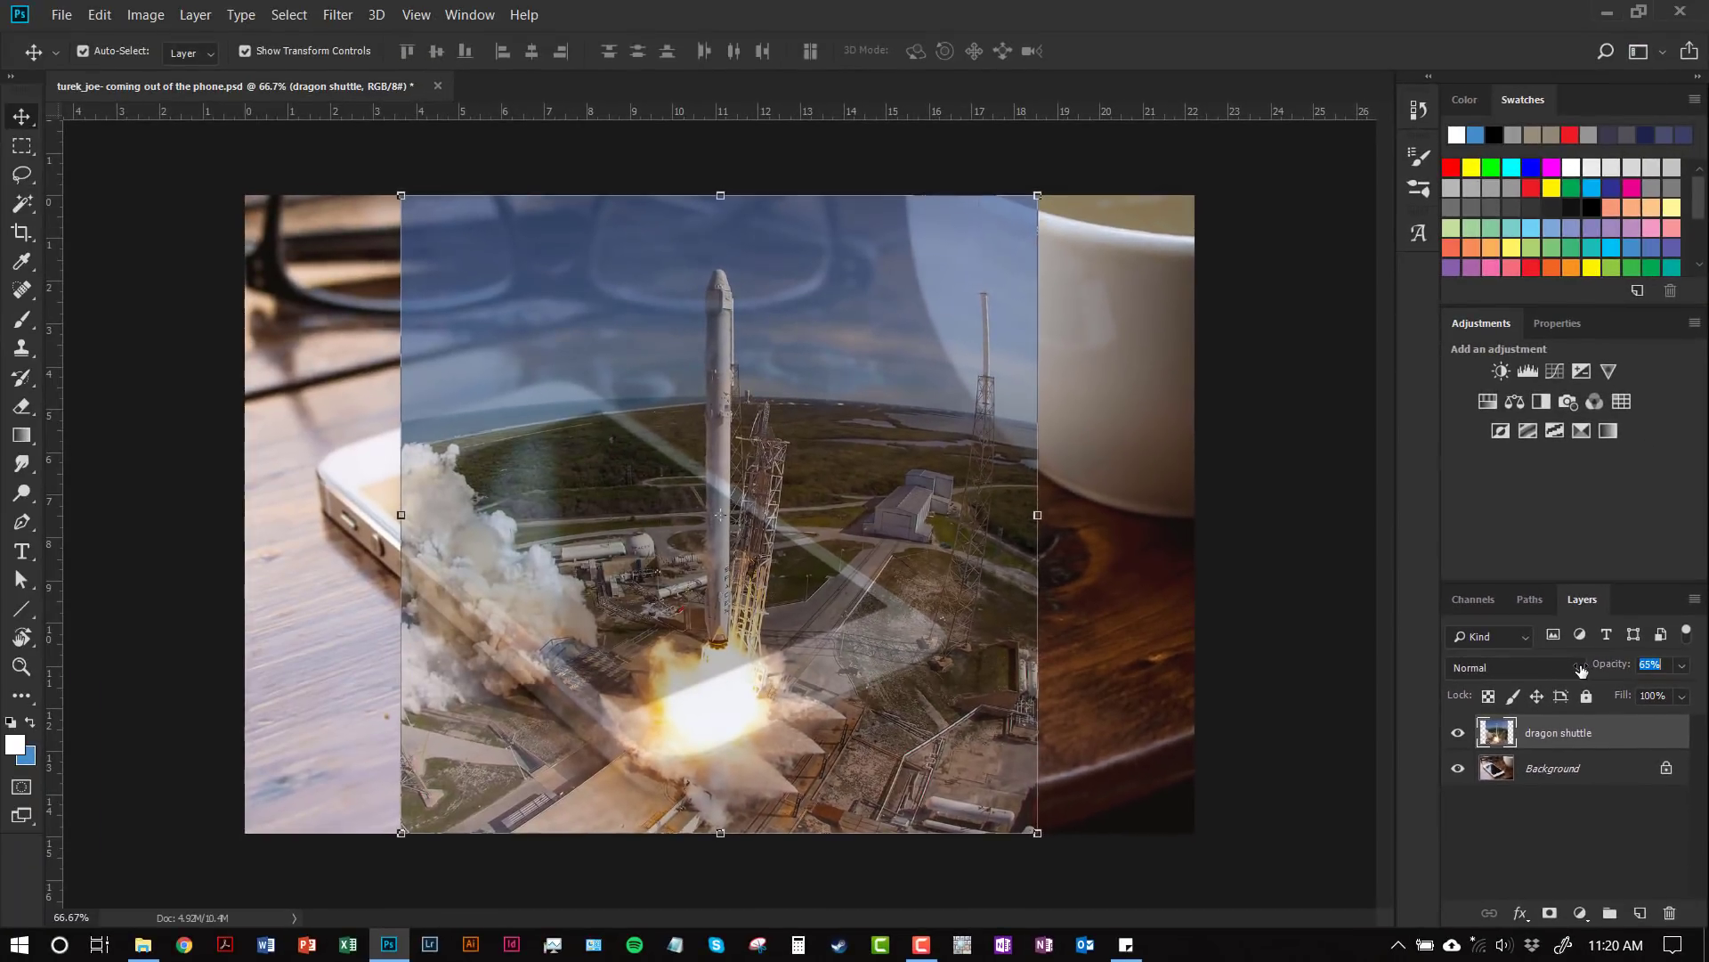
drag(1581, 669, 1579, 665)
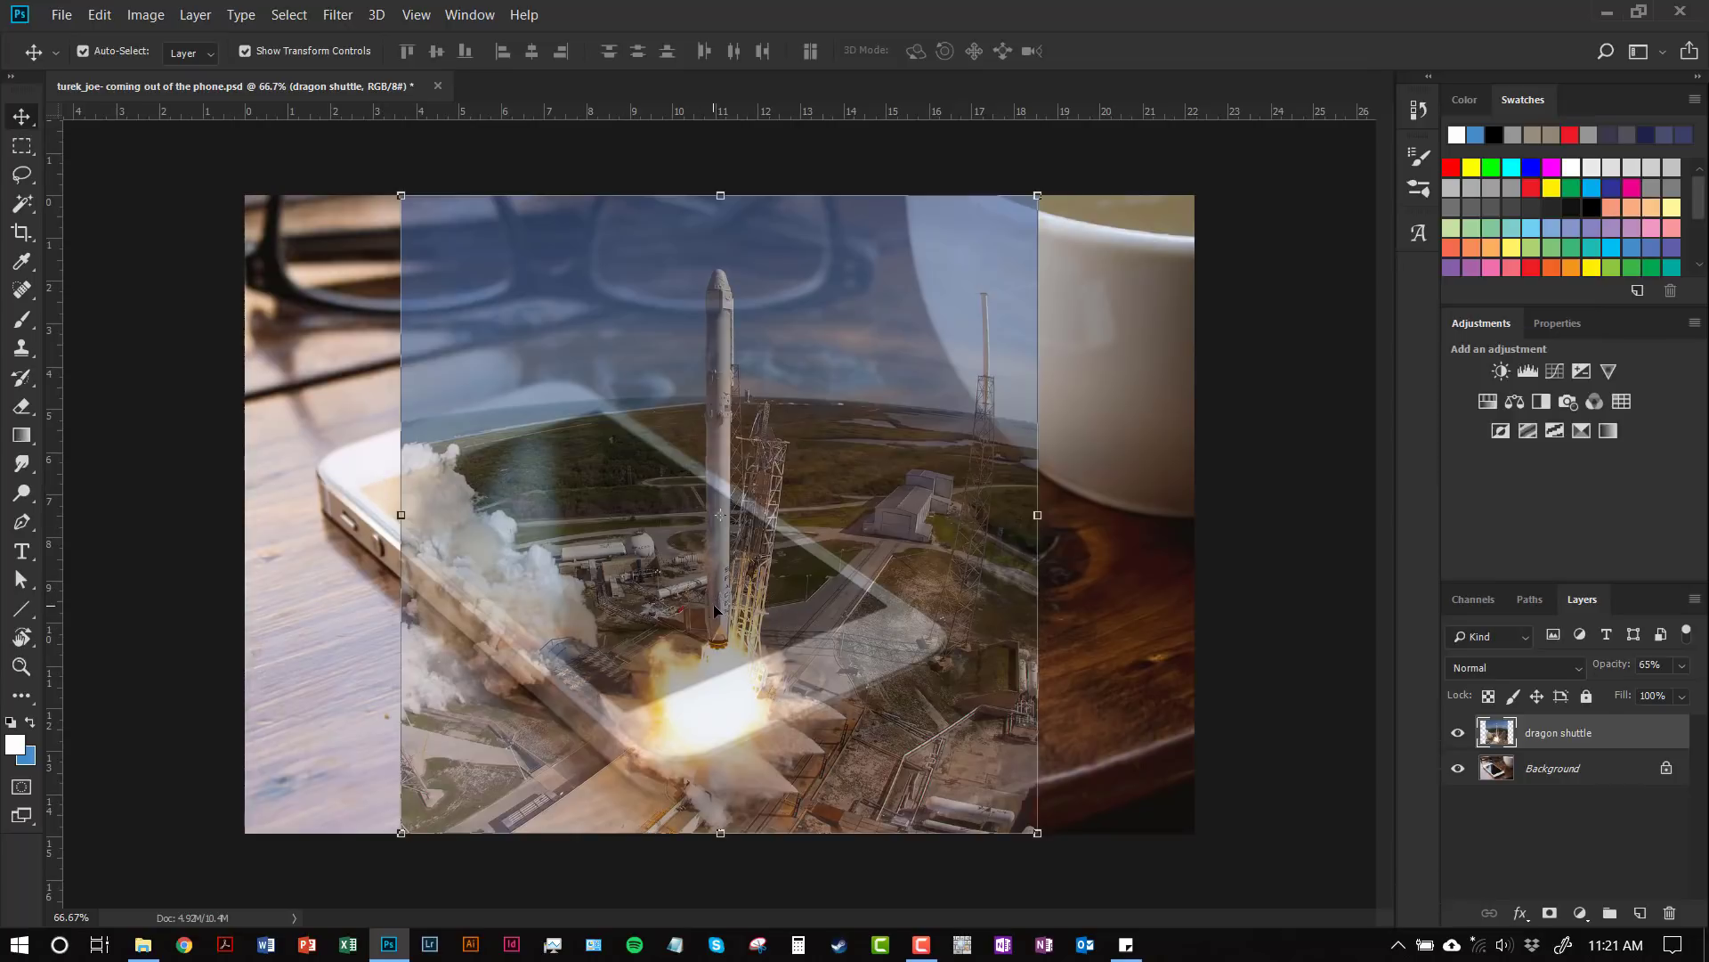
Step: Shift the rocket image up and left over the phone and shrink it proportionally
drag(714, 603, 680, 592)
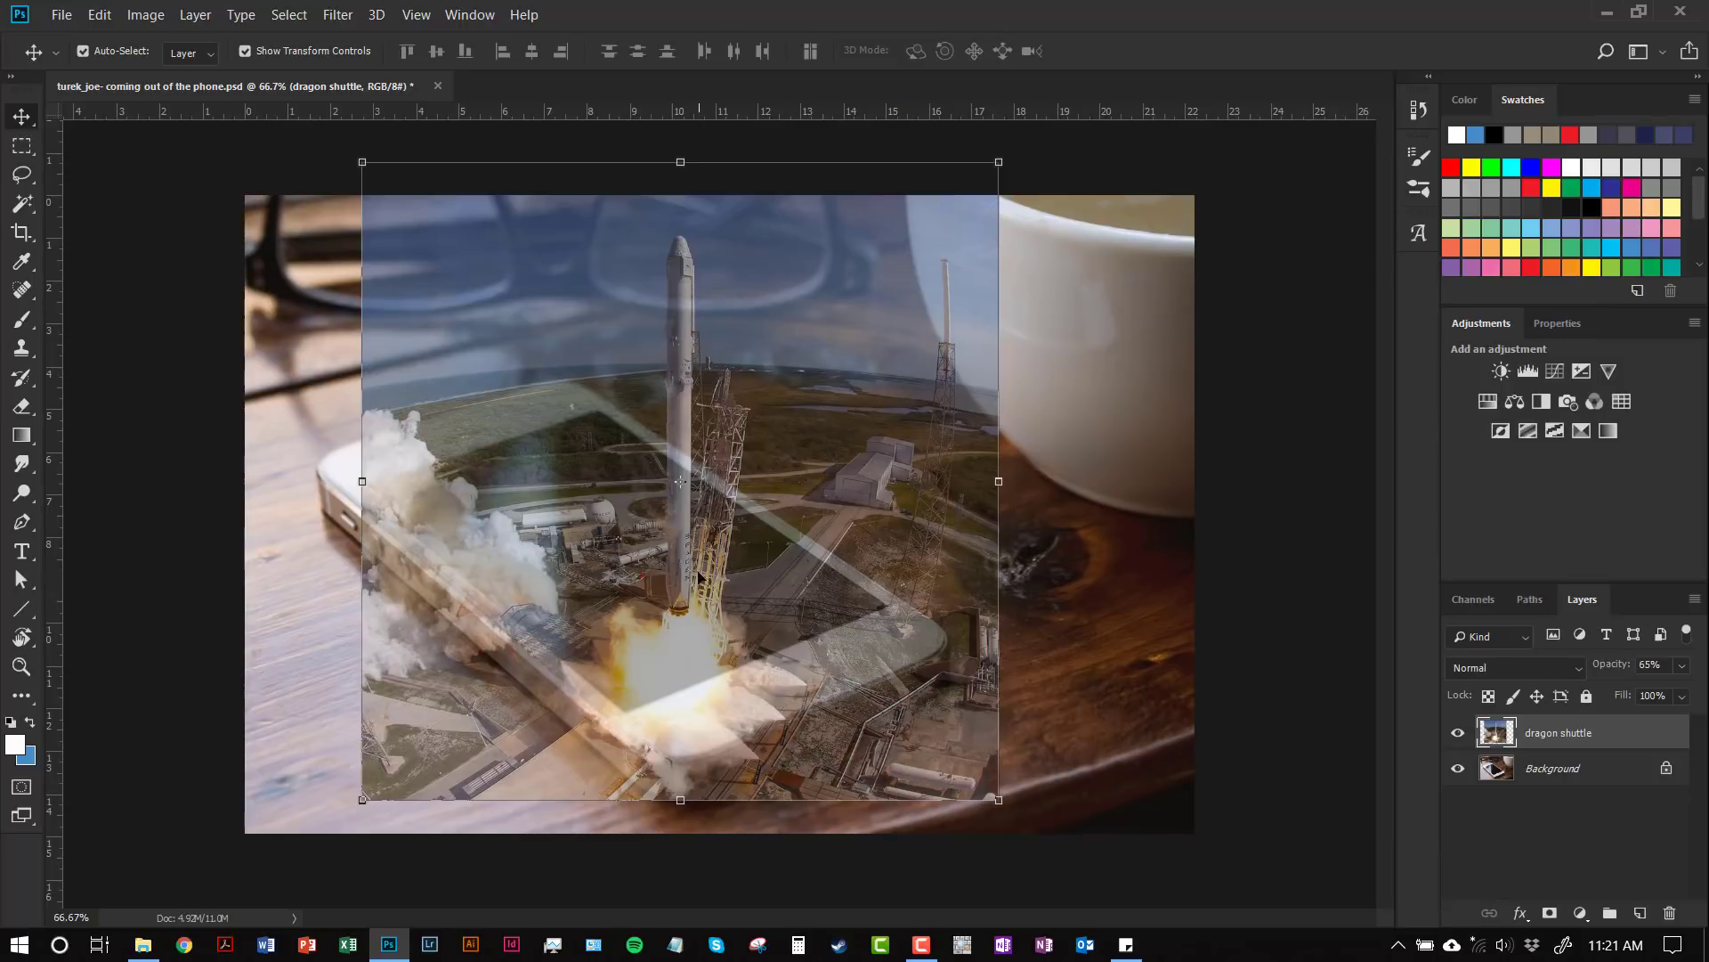
mouse_move(666, 594)
mouse_down()
mouse_move(634, 573)
mouse_move(643, 584)
mouse_up()
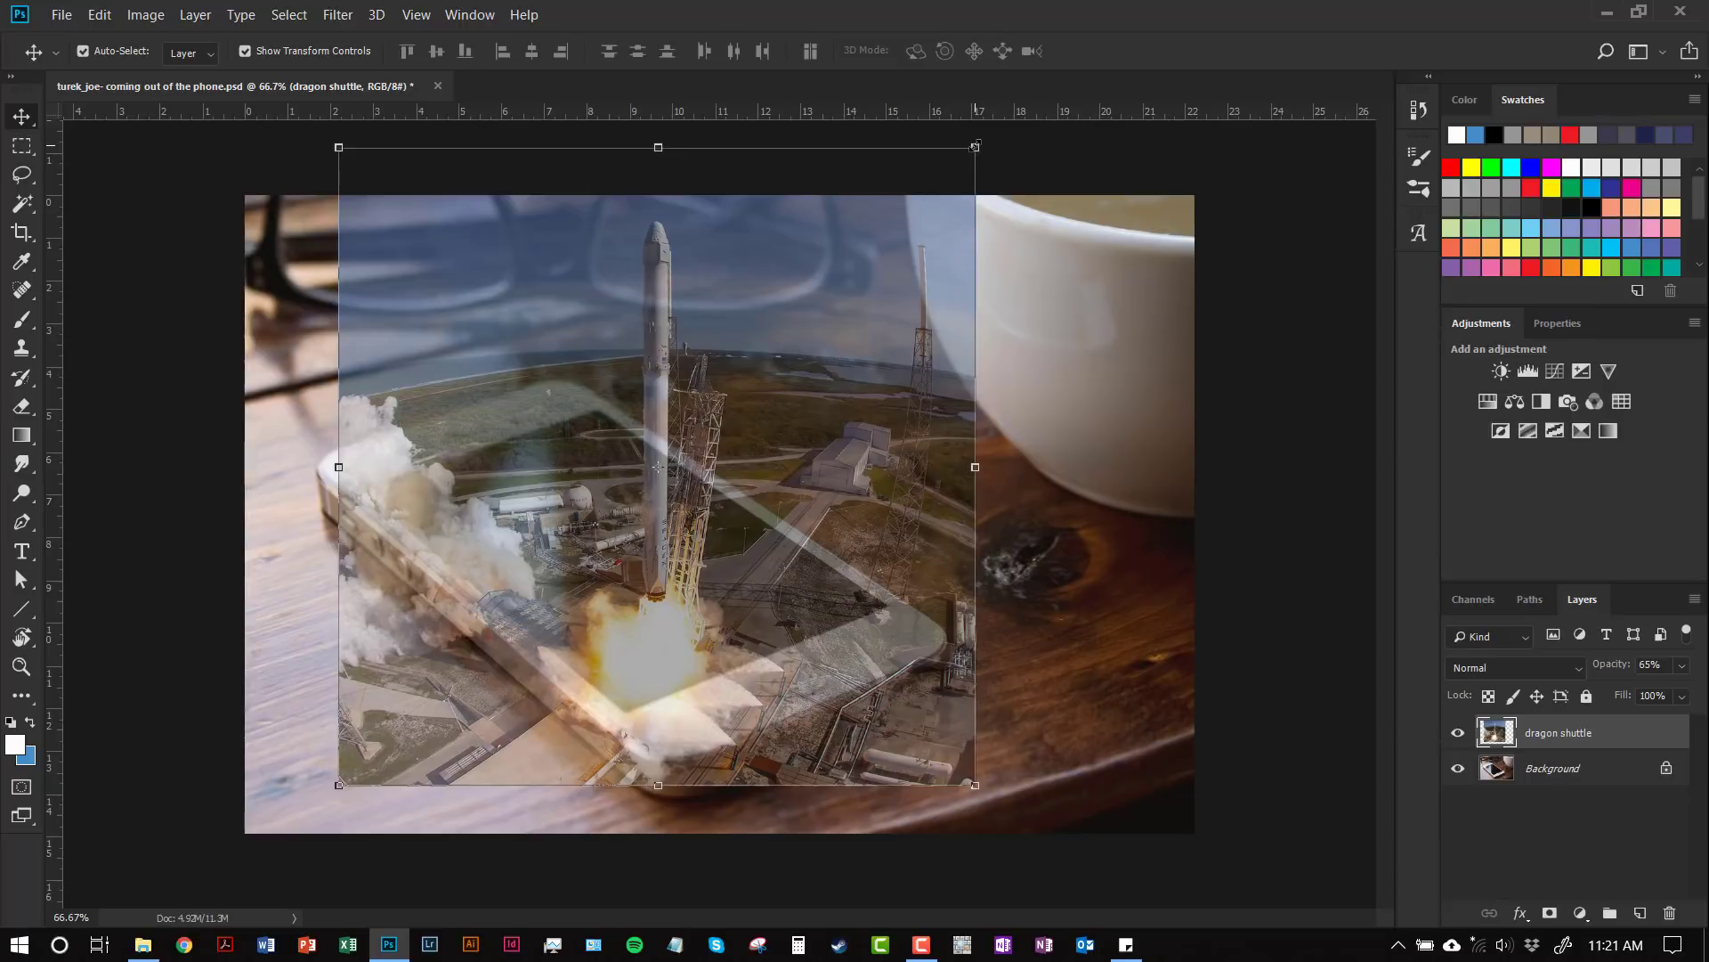
drag(975, 146, 895, 230)
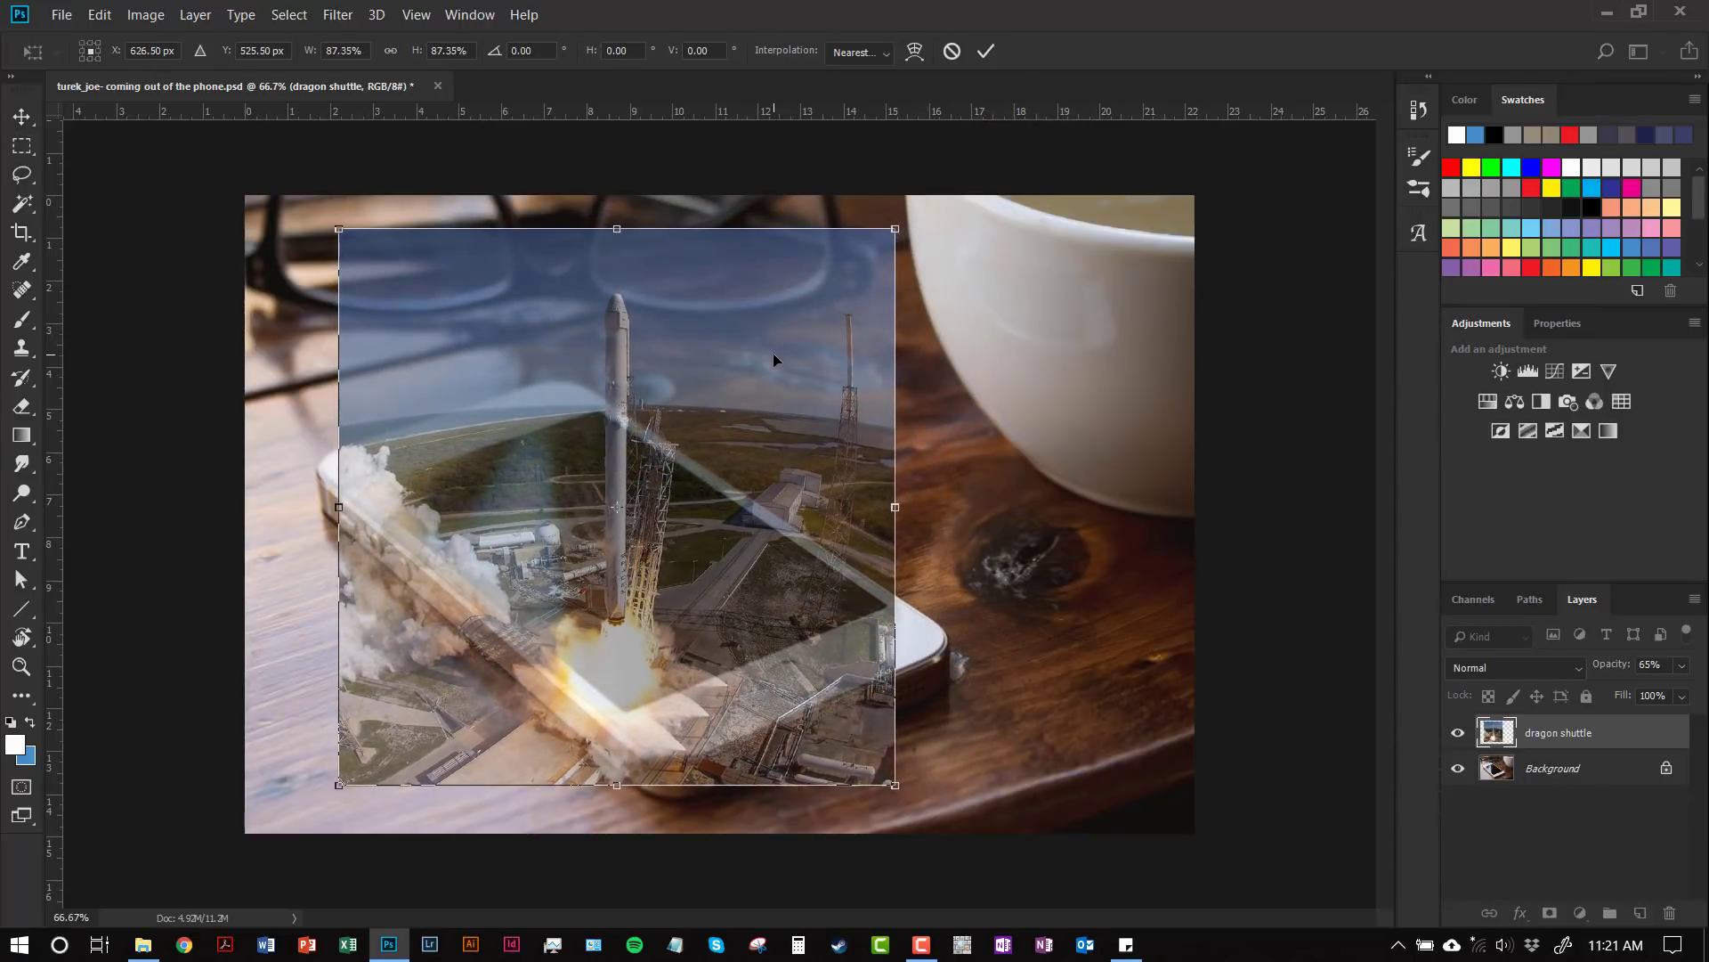
Step: Nudge the scaled rocket image up and right over the phone and commit the transform
drag(774, 354, 782, 343)
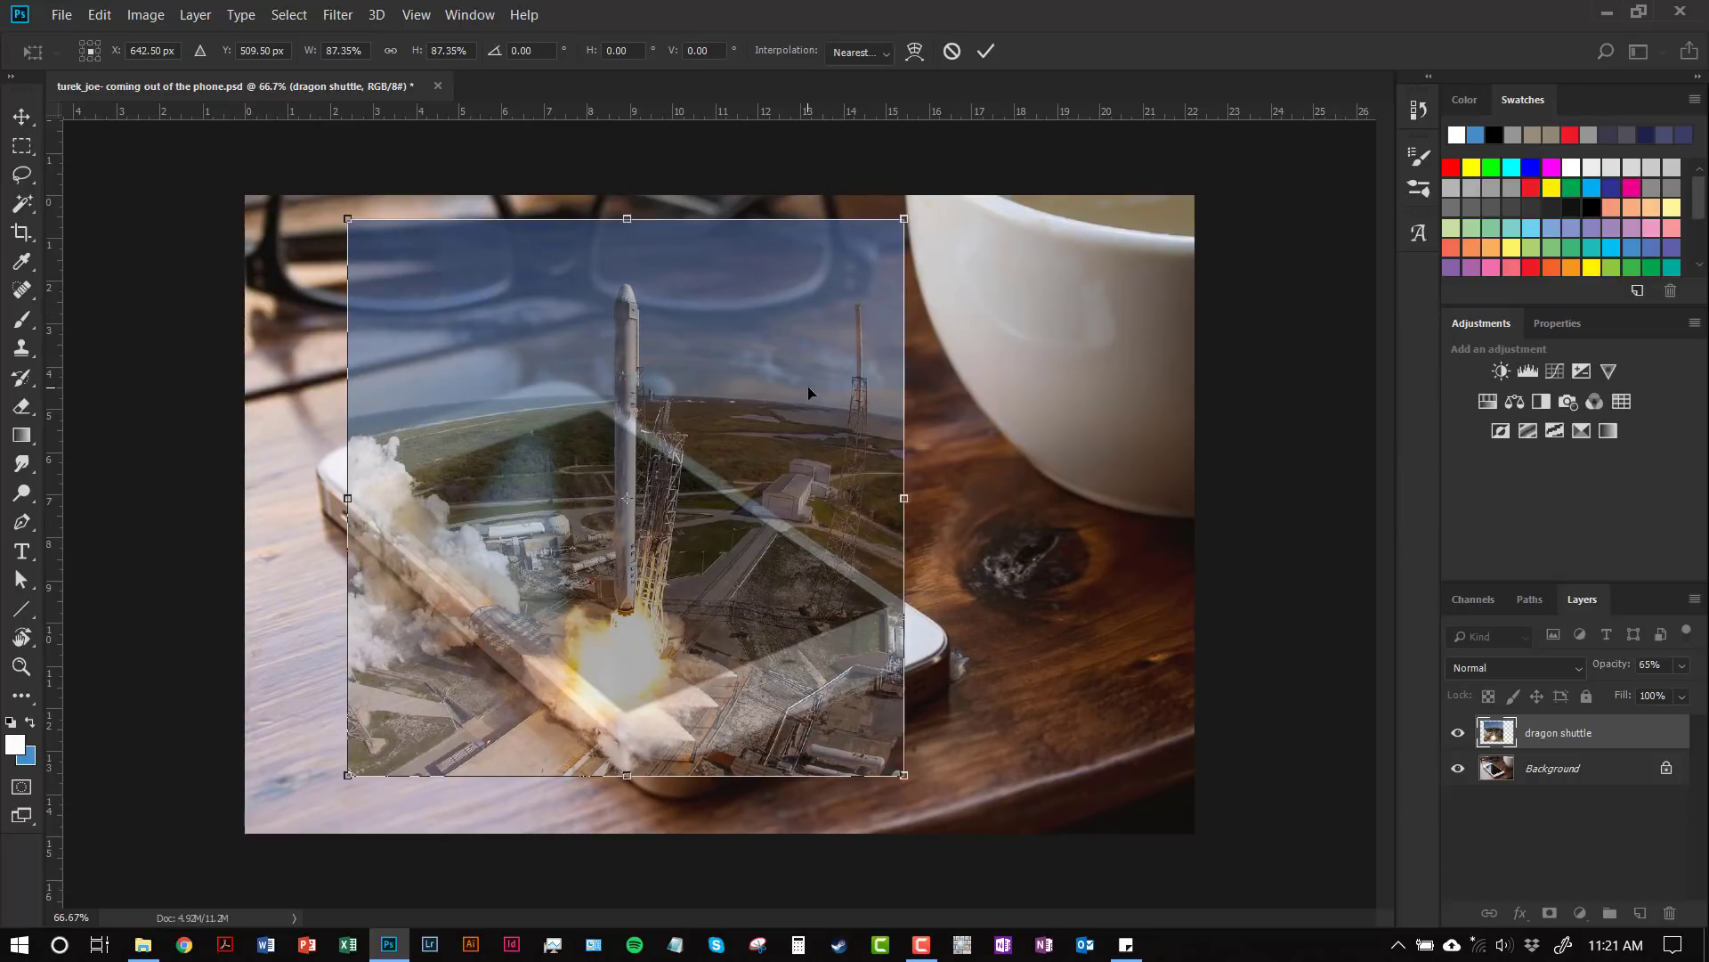
drag(787, 462, 788, 455)
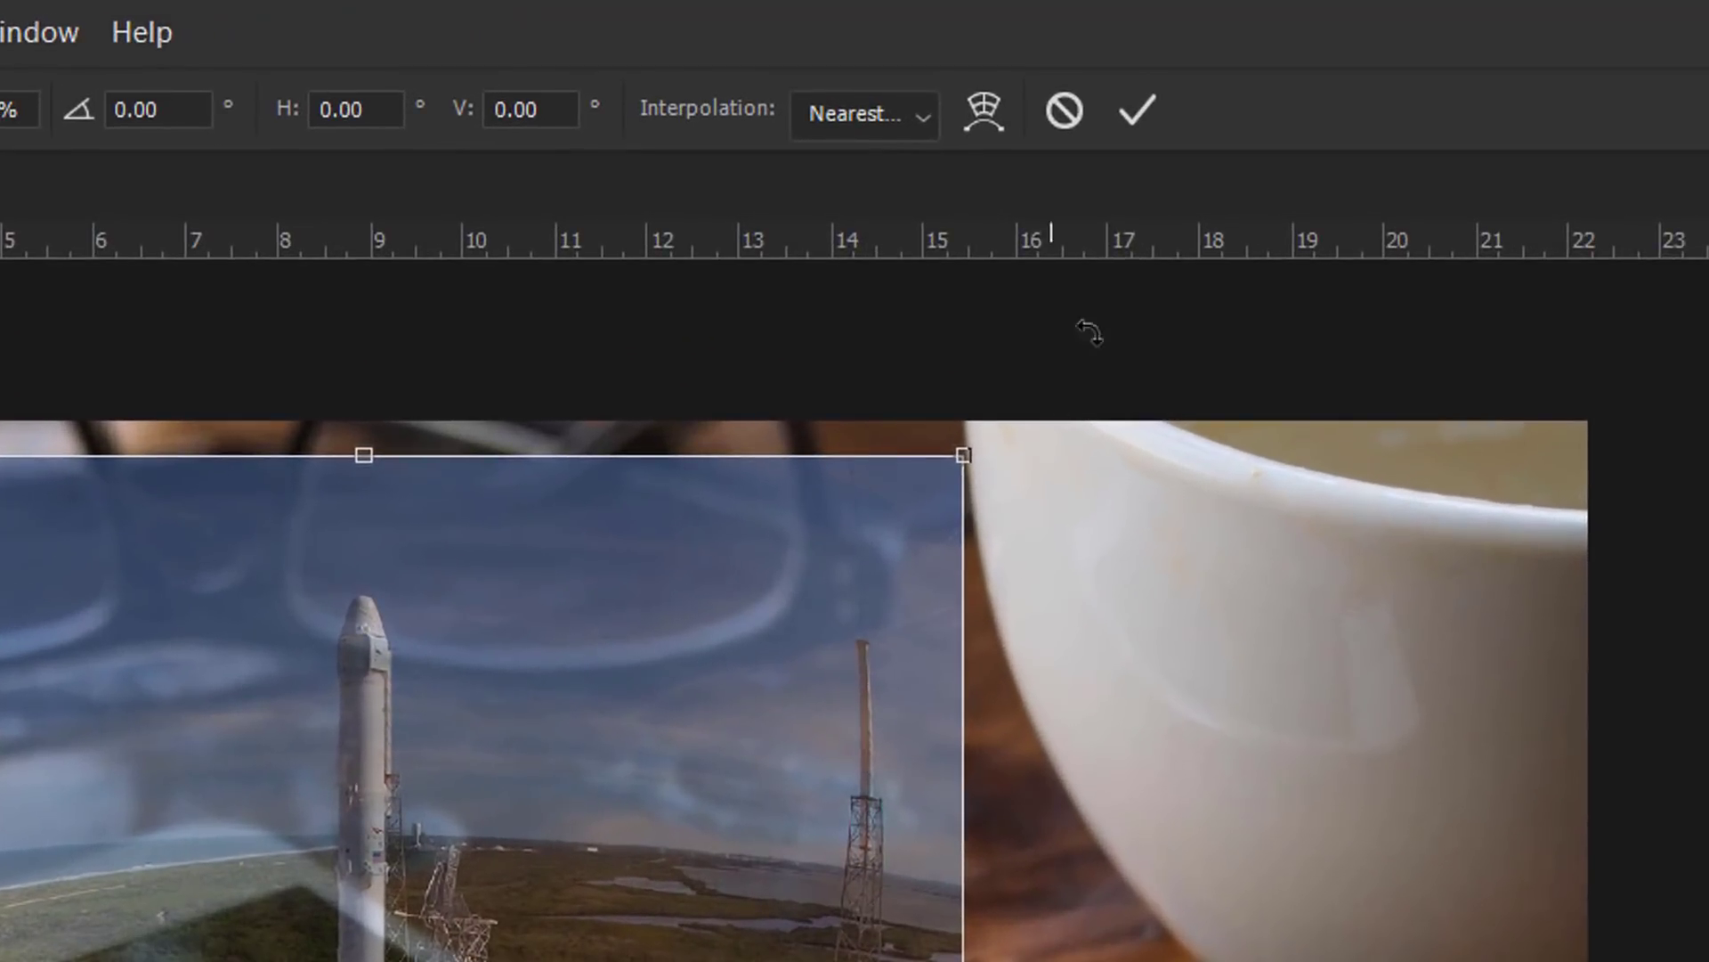
click(1158, 108)
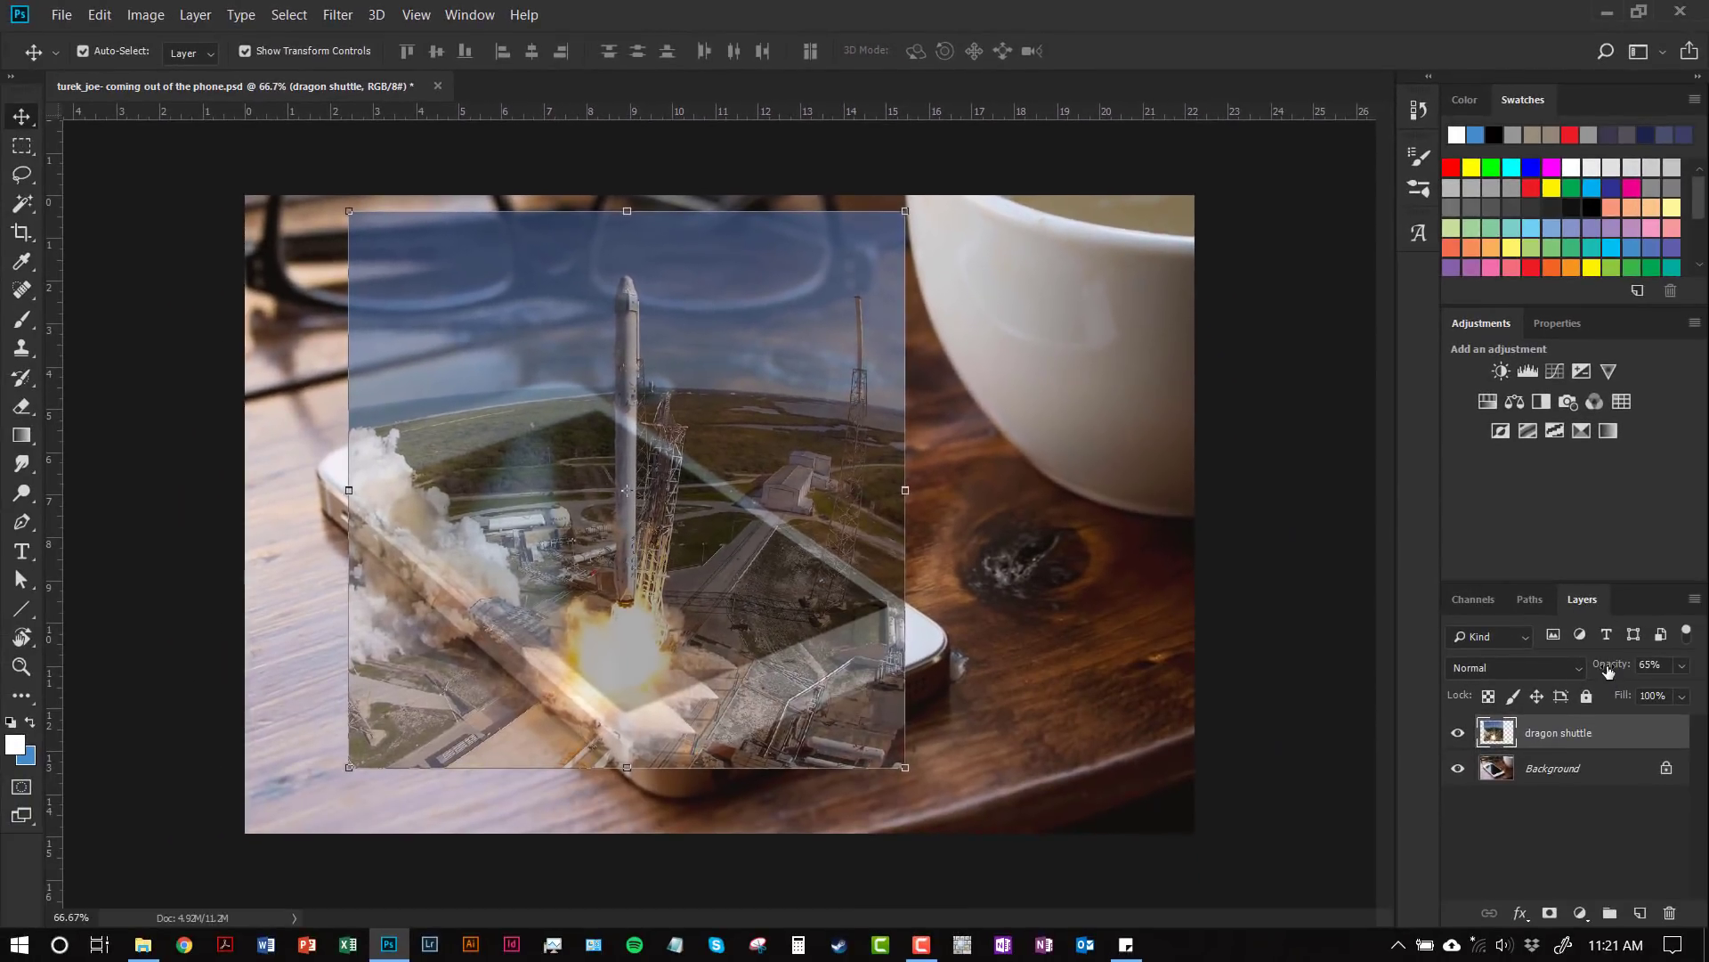
Step: Set the dragon shuttle layer's opacity back to 100%
click(1640, 667)
text(100)
key(Return)
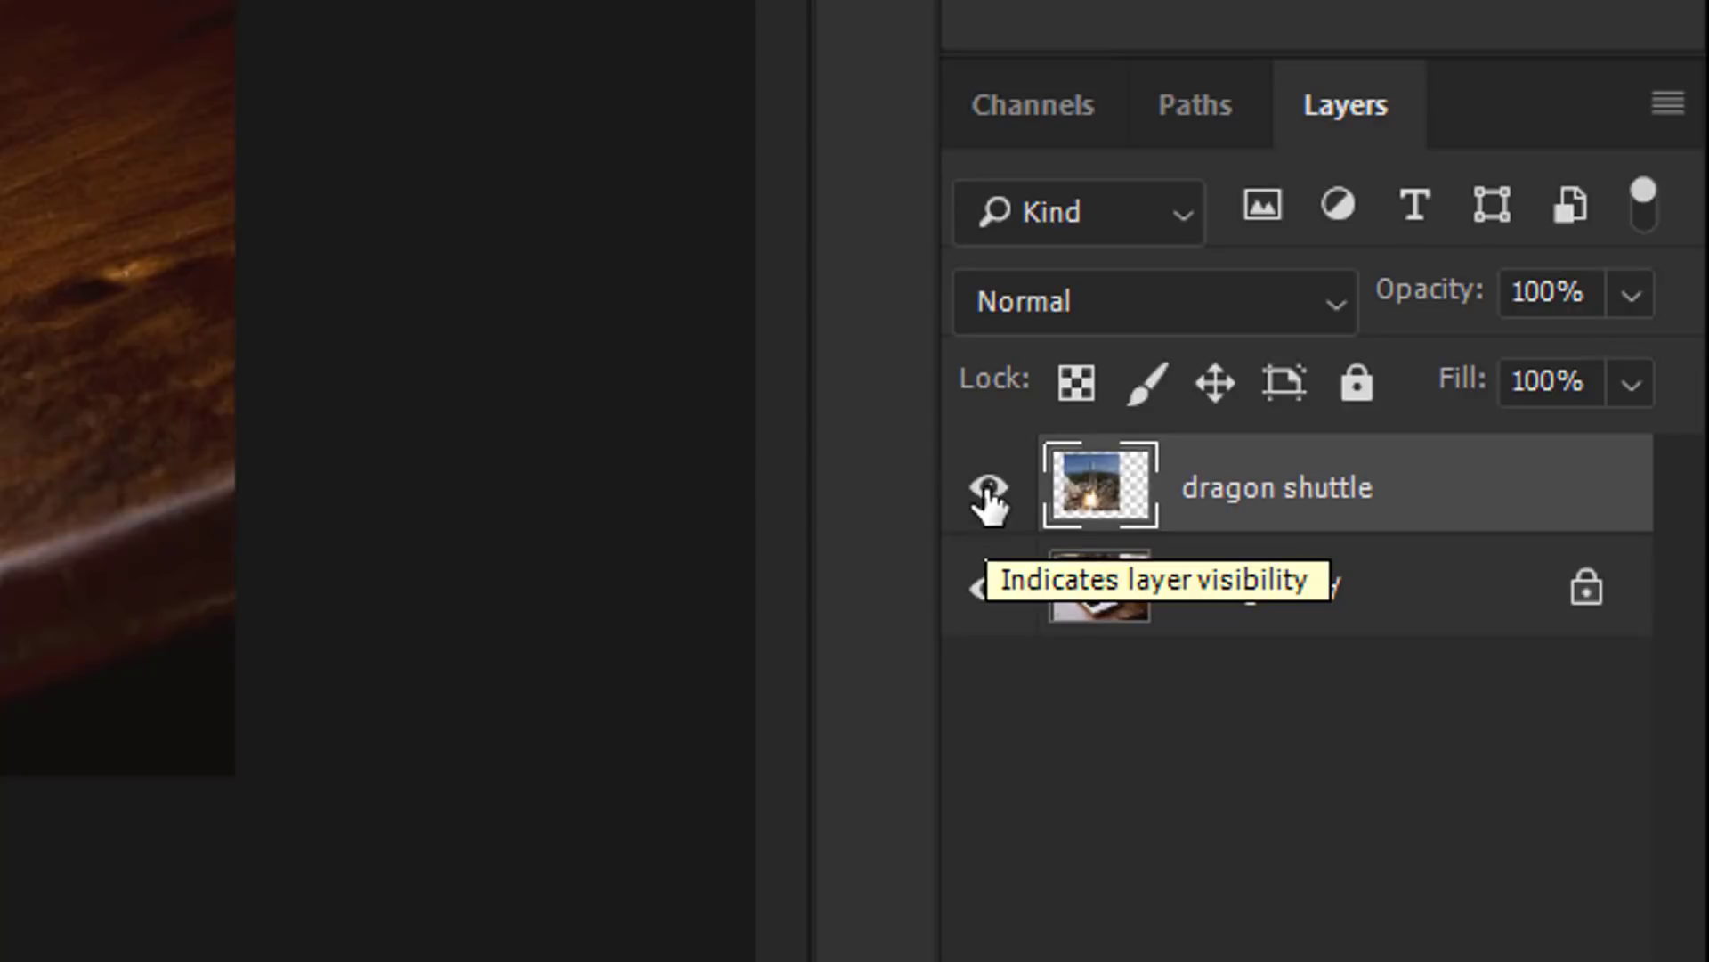
Step: Hide the dragon shuttle layer and switch to the Polygonal Lasso Tool
click(988, 506)
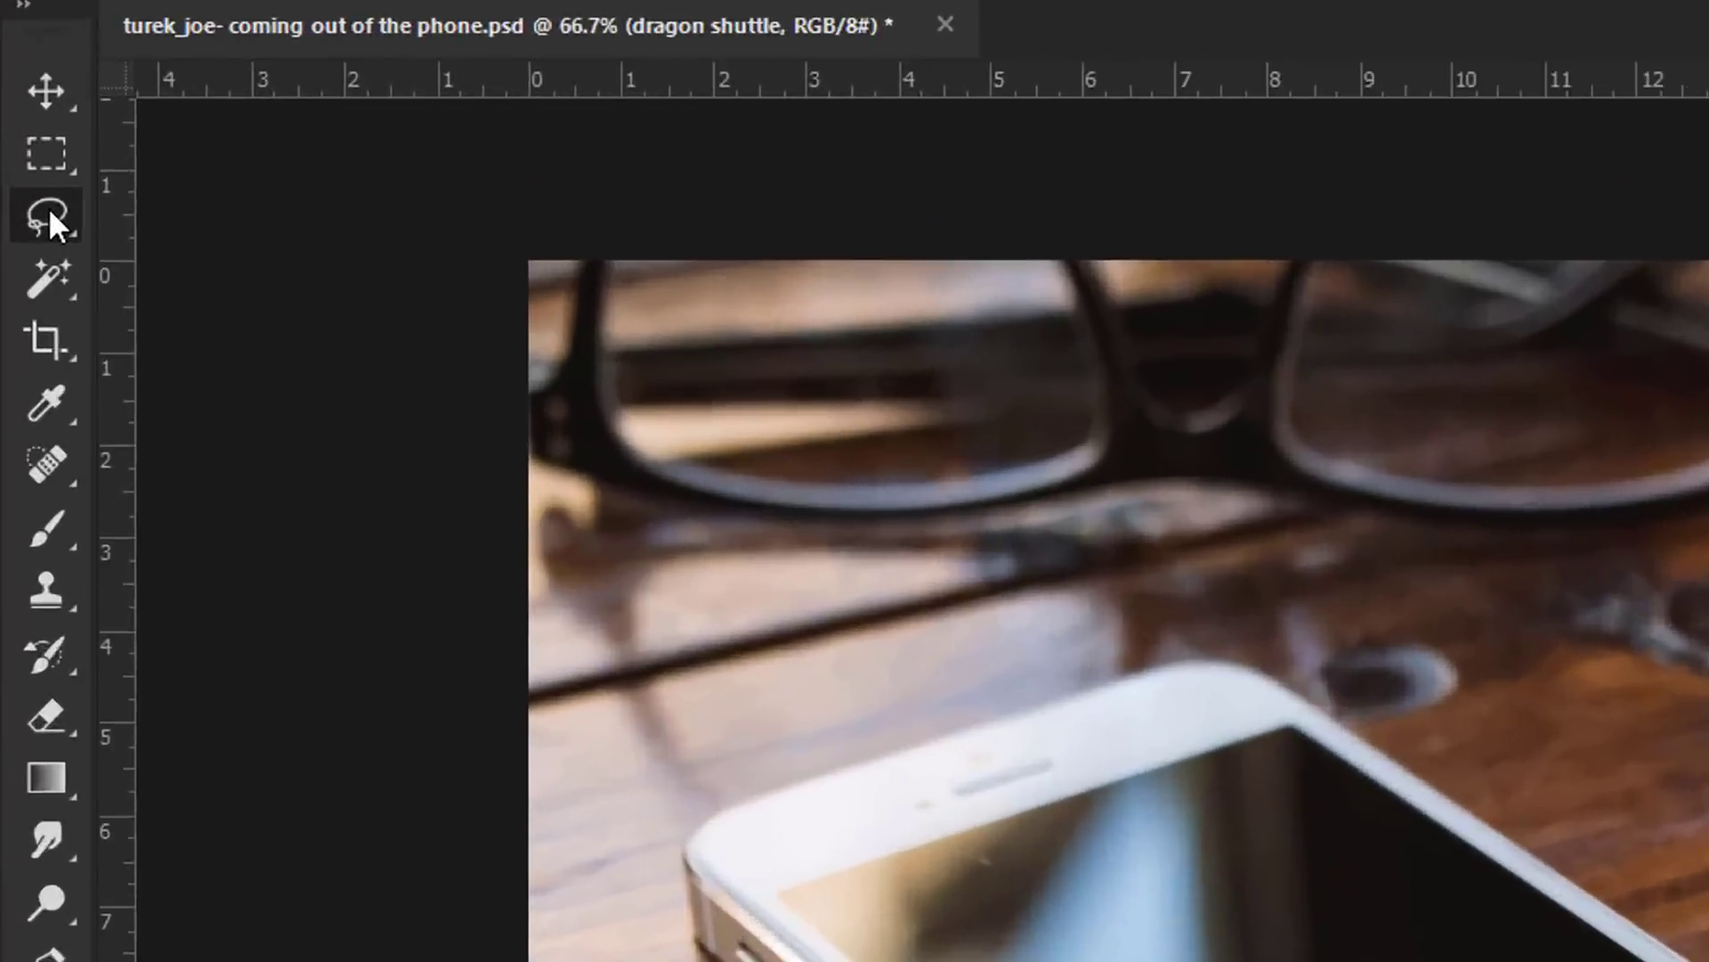
click(23, 175)
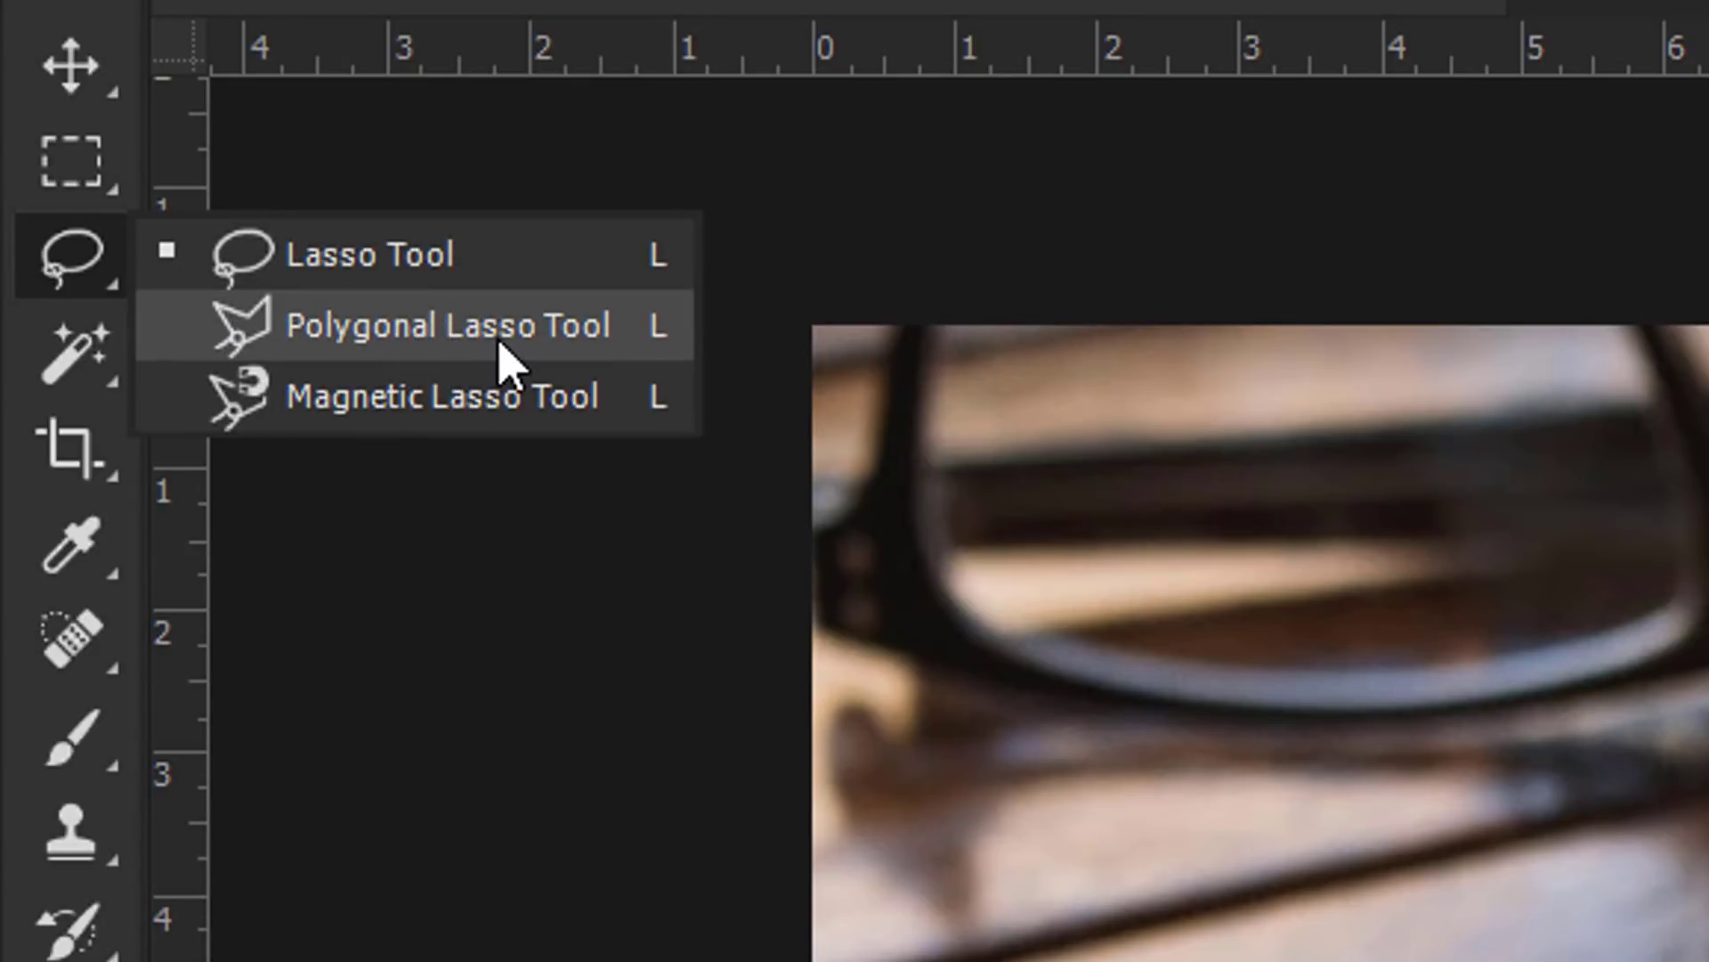
click(389, 341)
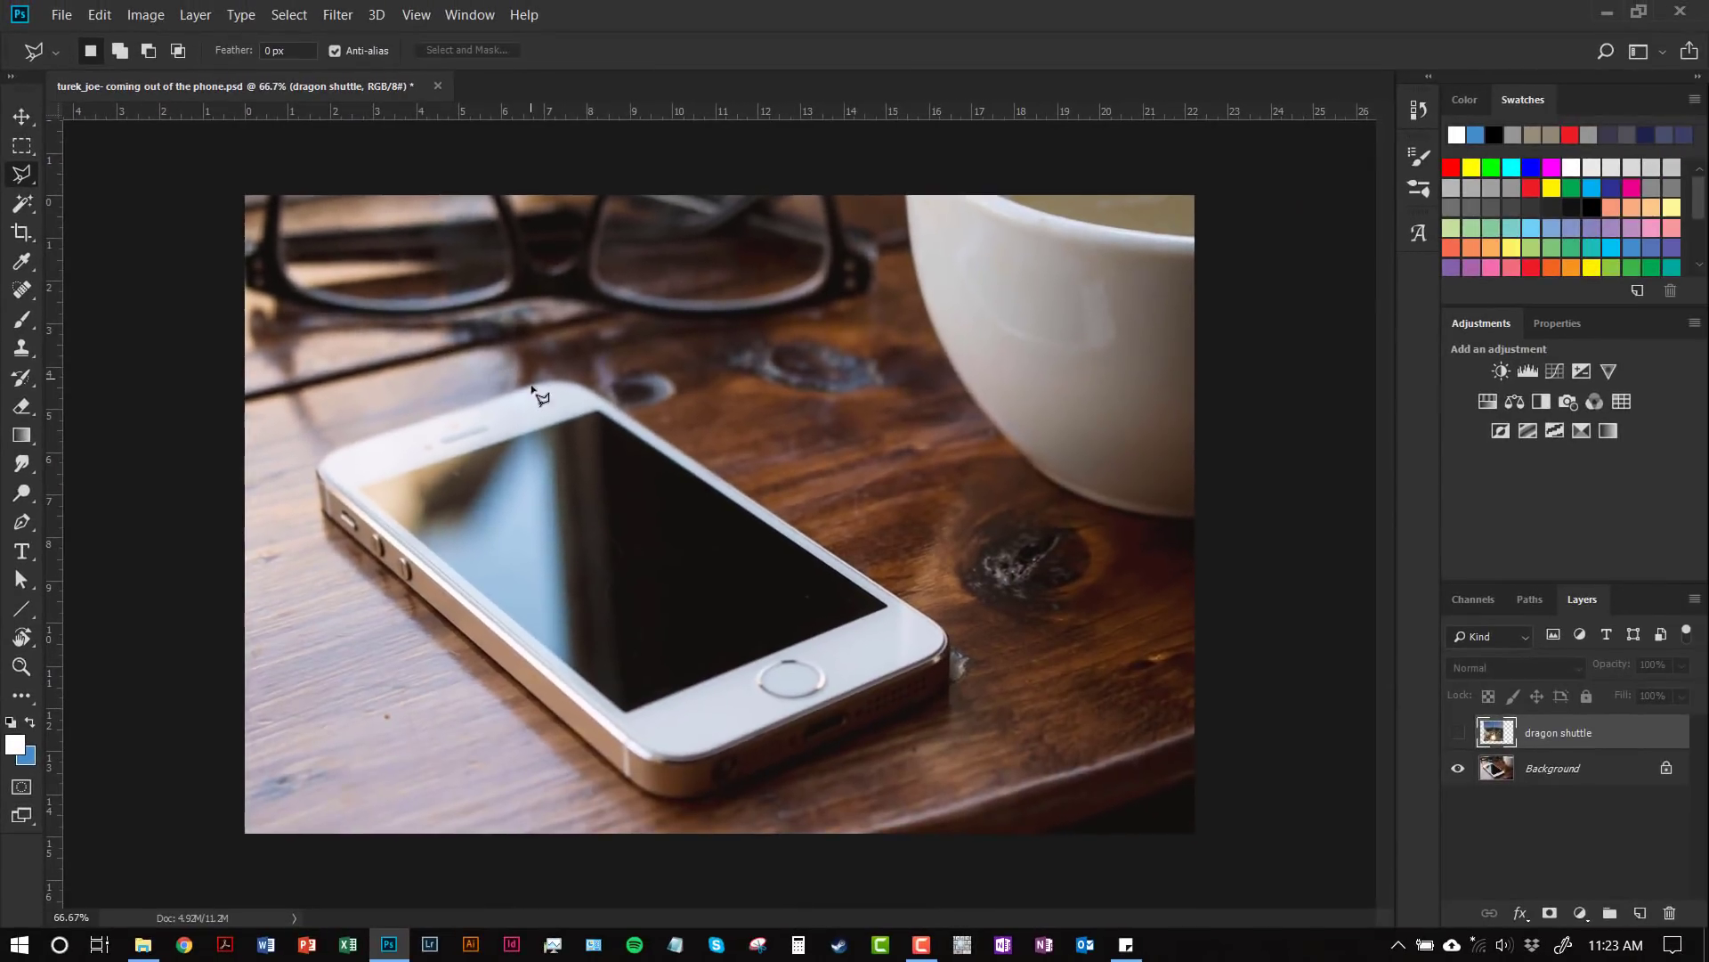
Step: Trace a closed selection around the phone screen's four corners
click(600, 413)
click(885, 608)
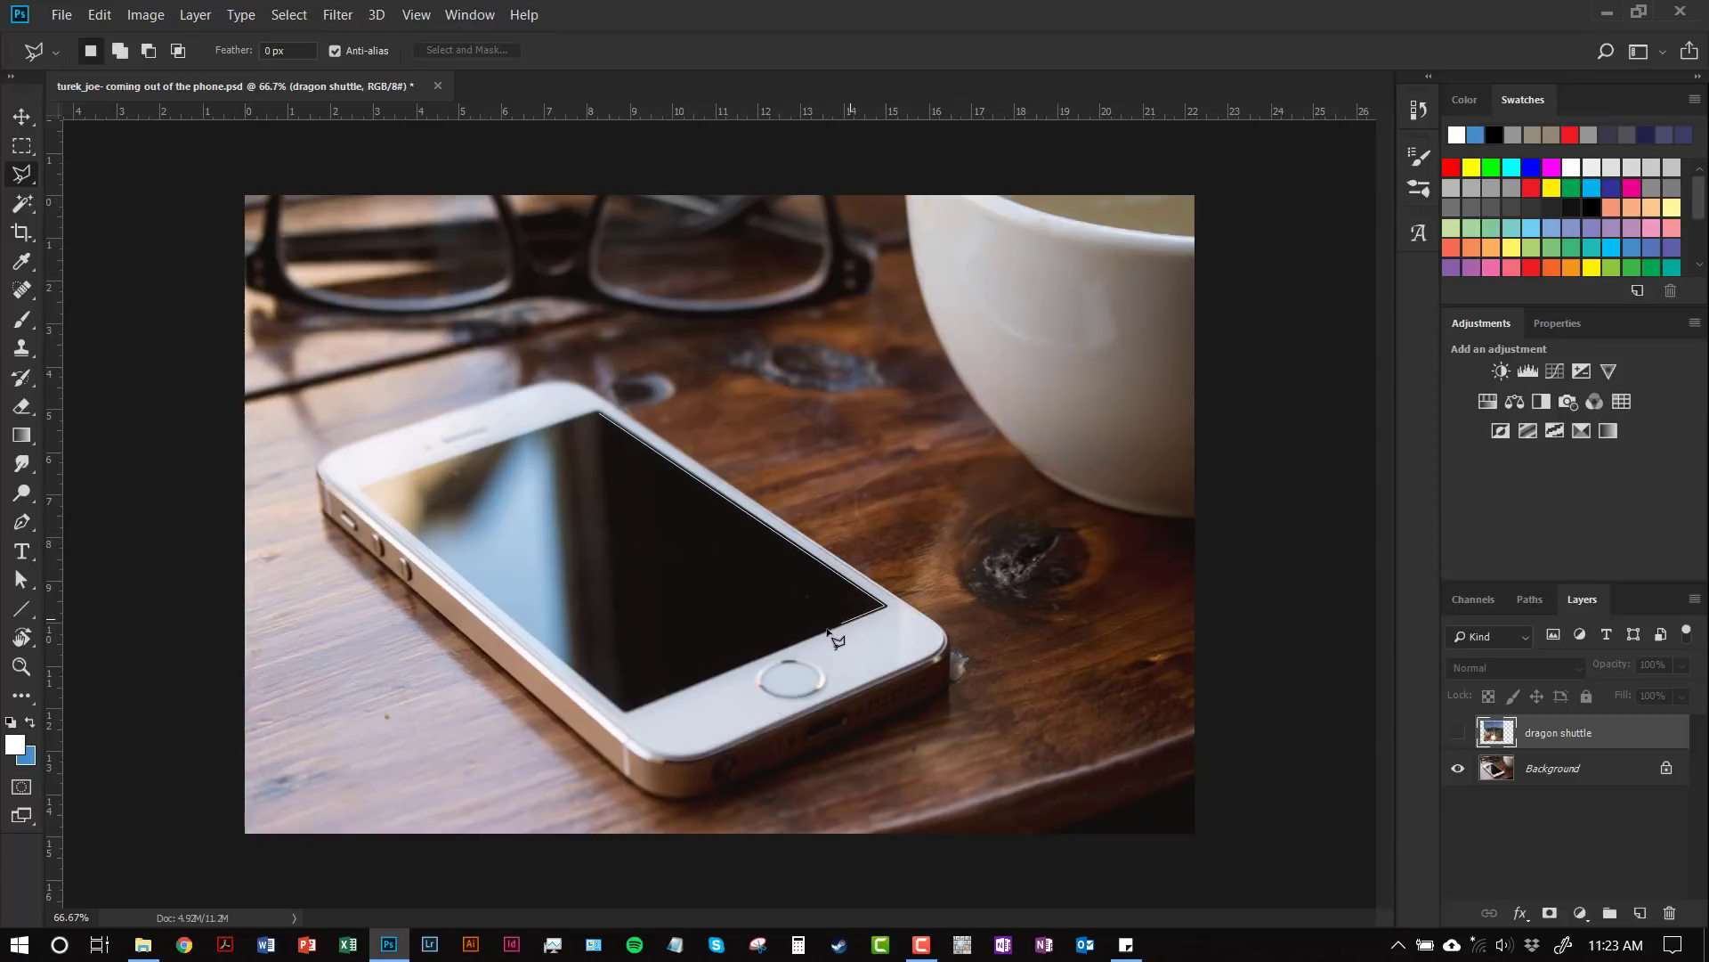
click(627, 712)
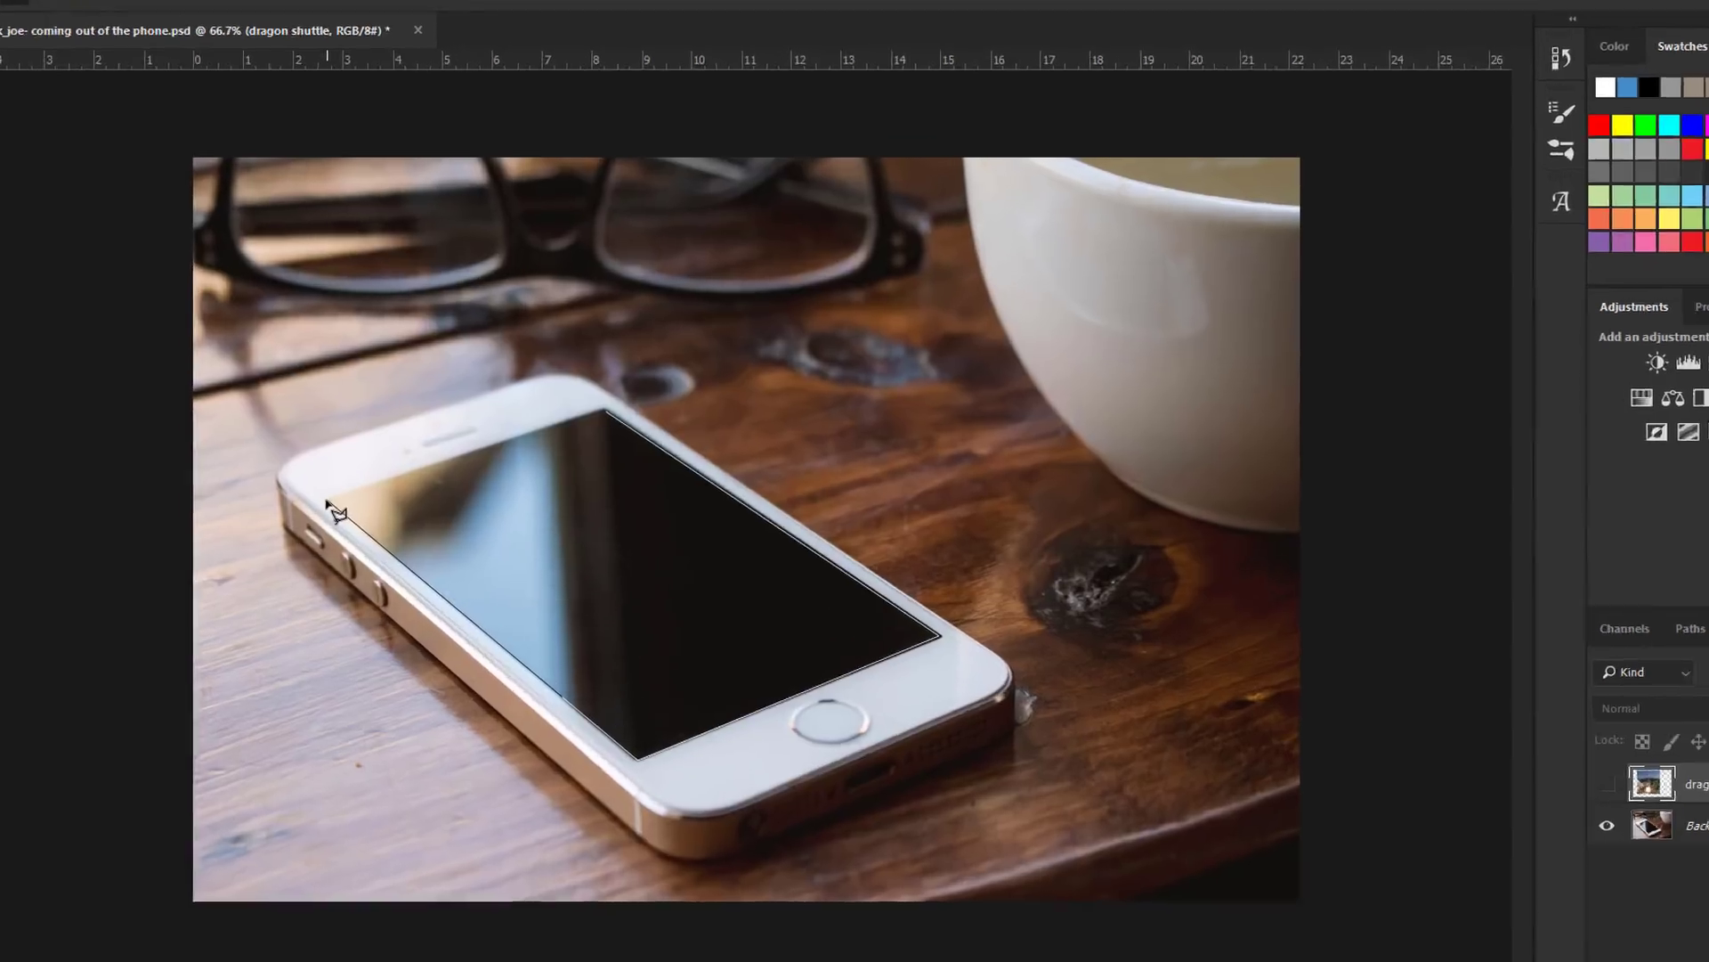
click(361, 490)
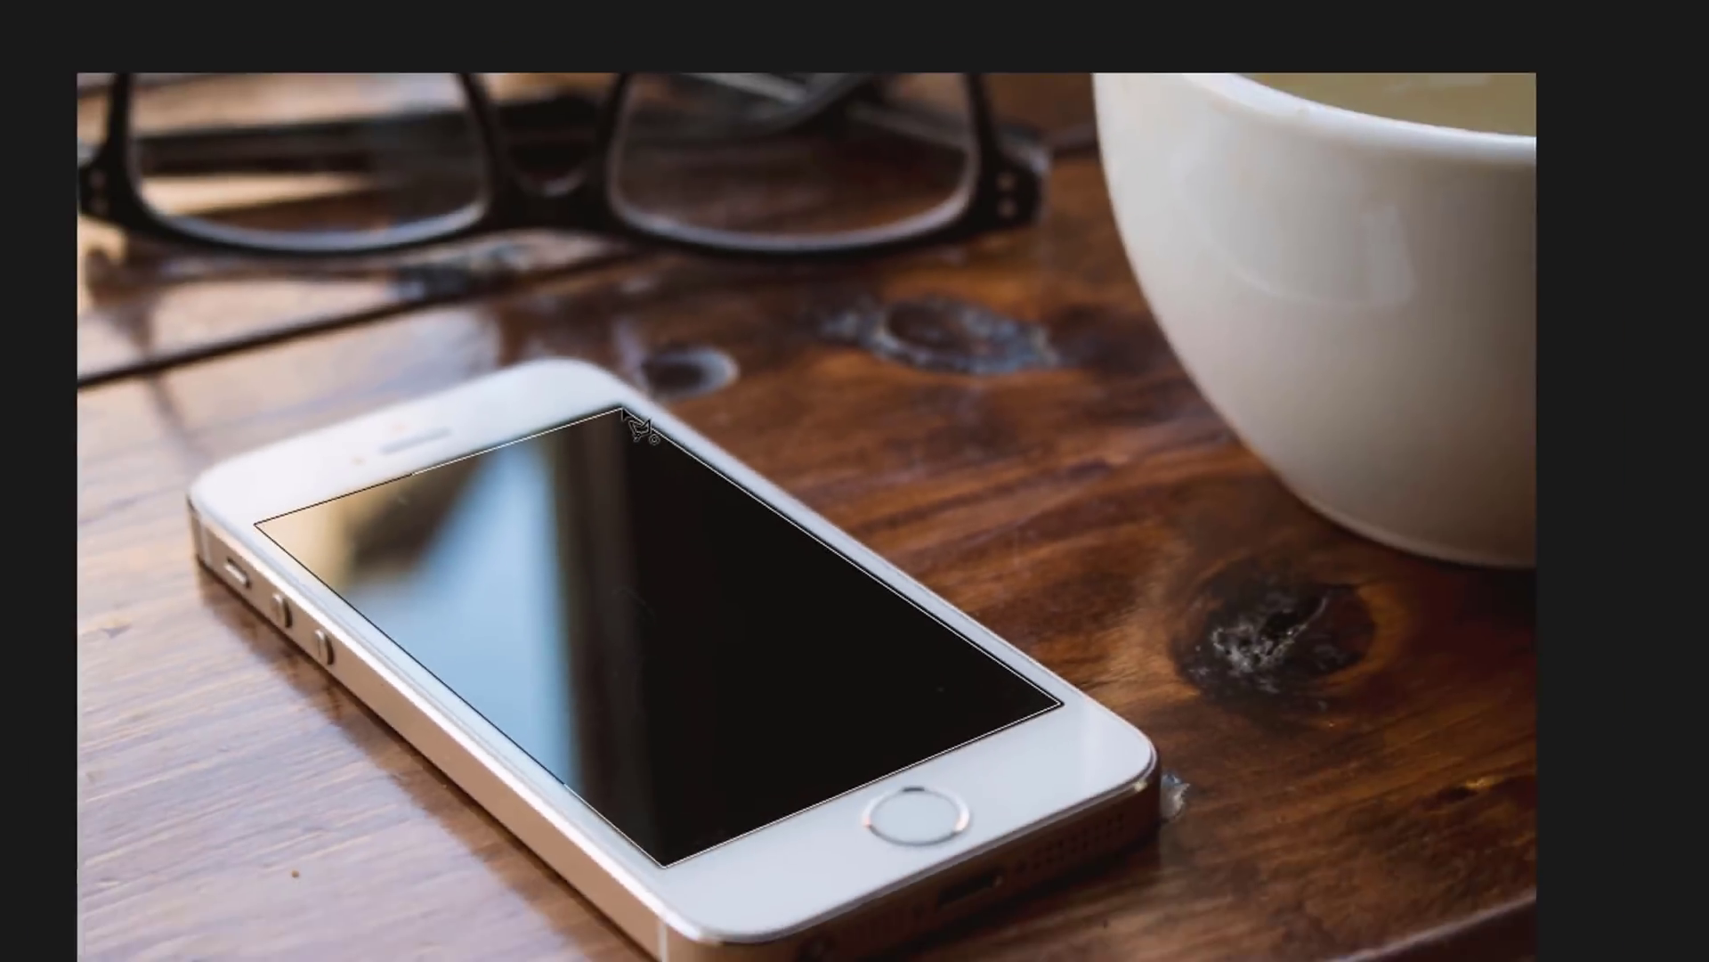
click(727, 385)
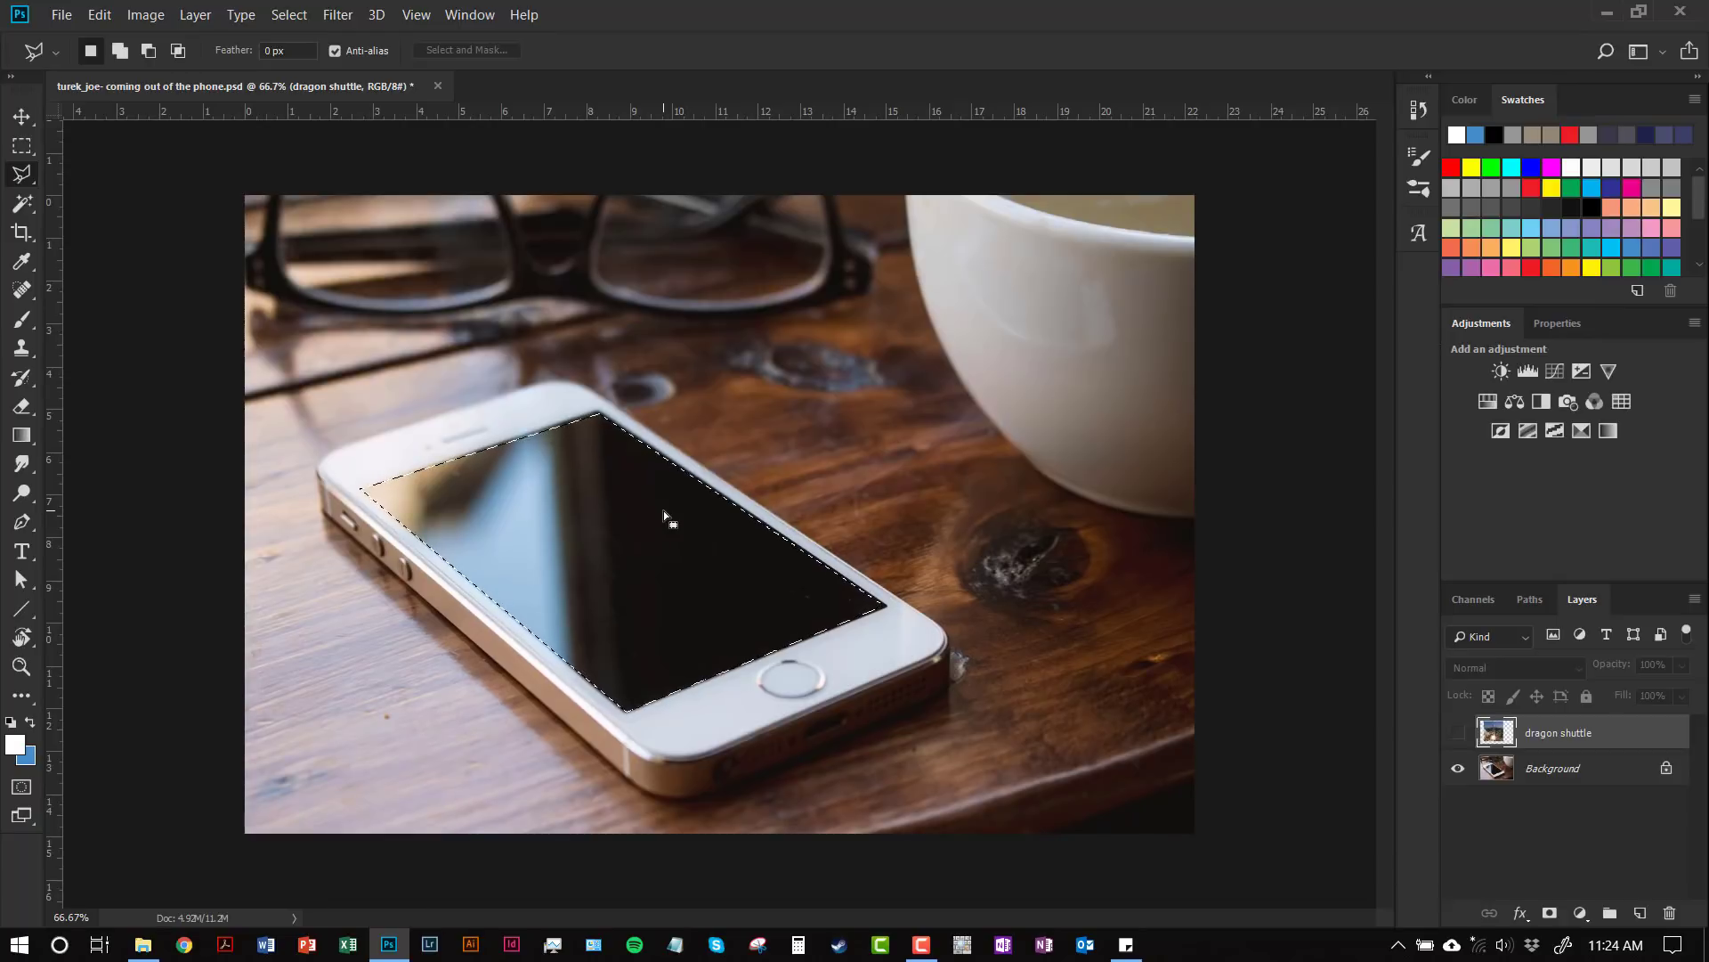
Step: Zoom to 200% and pan along the phone-screen selection edge to inspect it
key(ctrl+equal)
key(ctrl+equal)
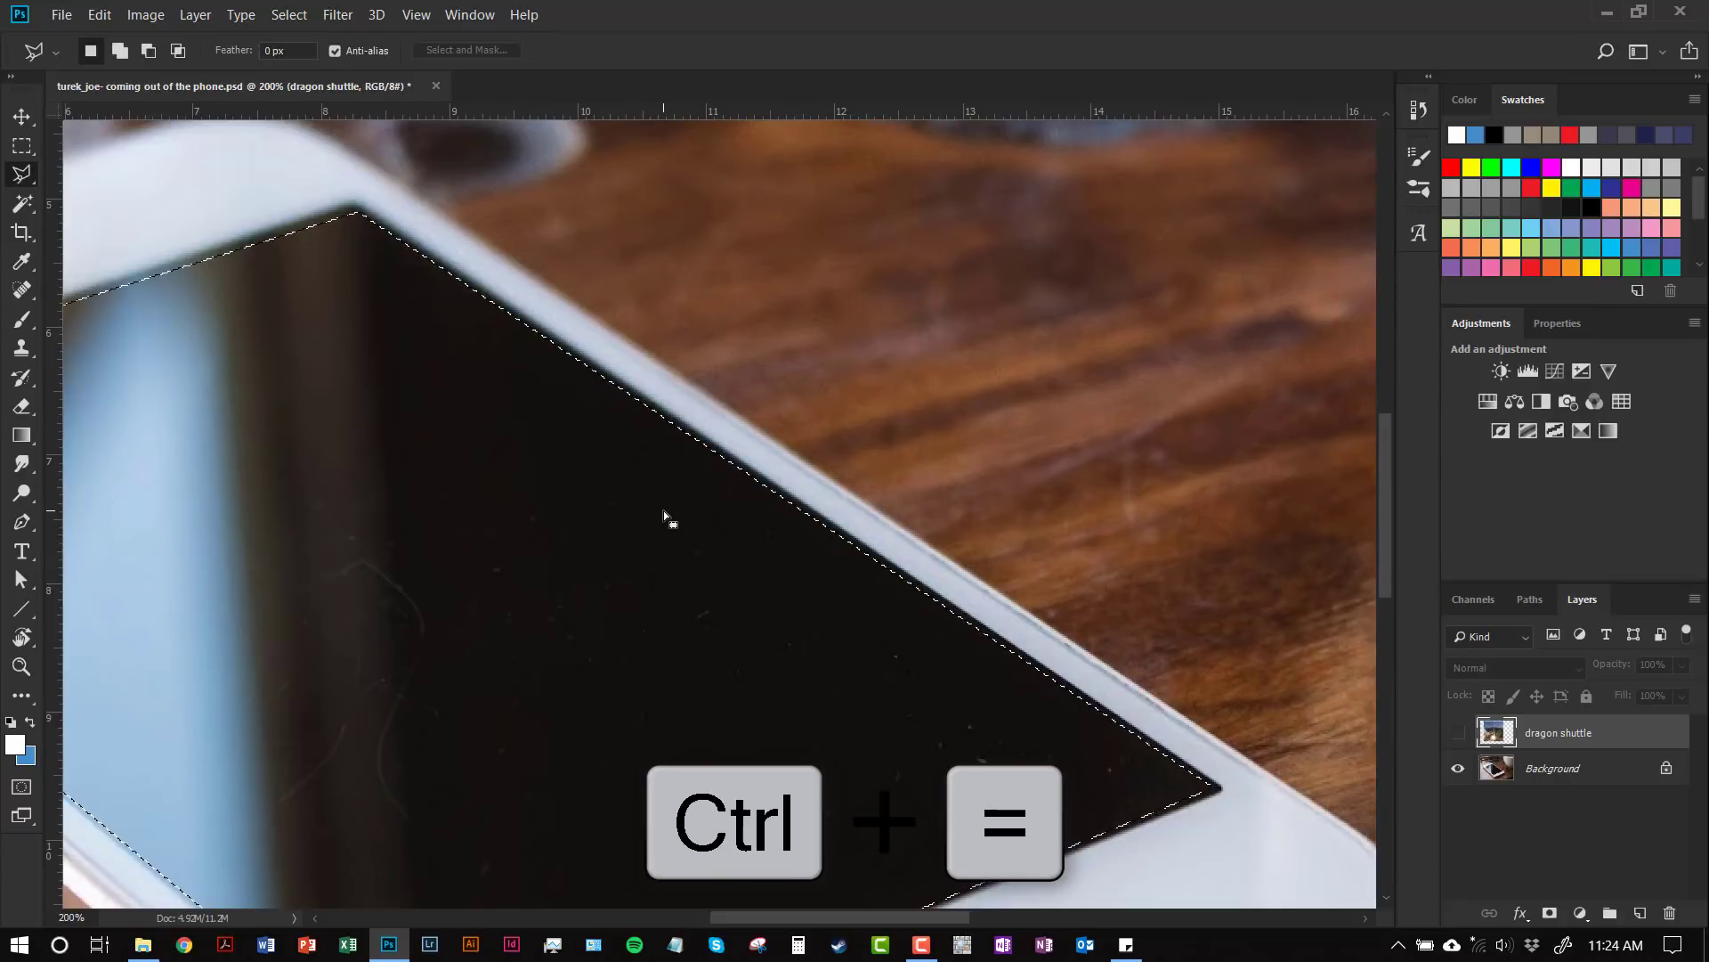
drag(485, 419, 660, 473)
drag(617, 407, 698, 466)
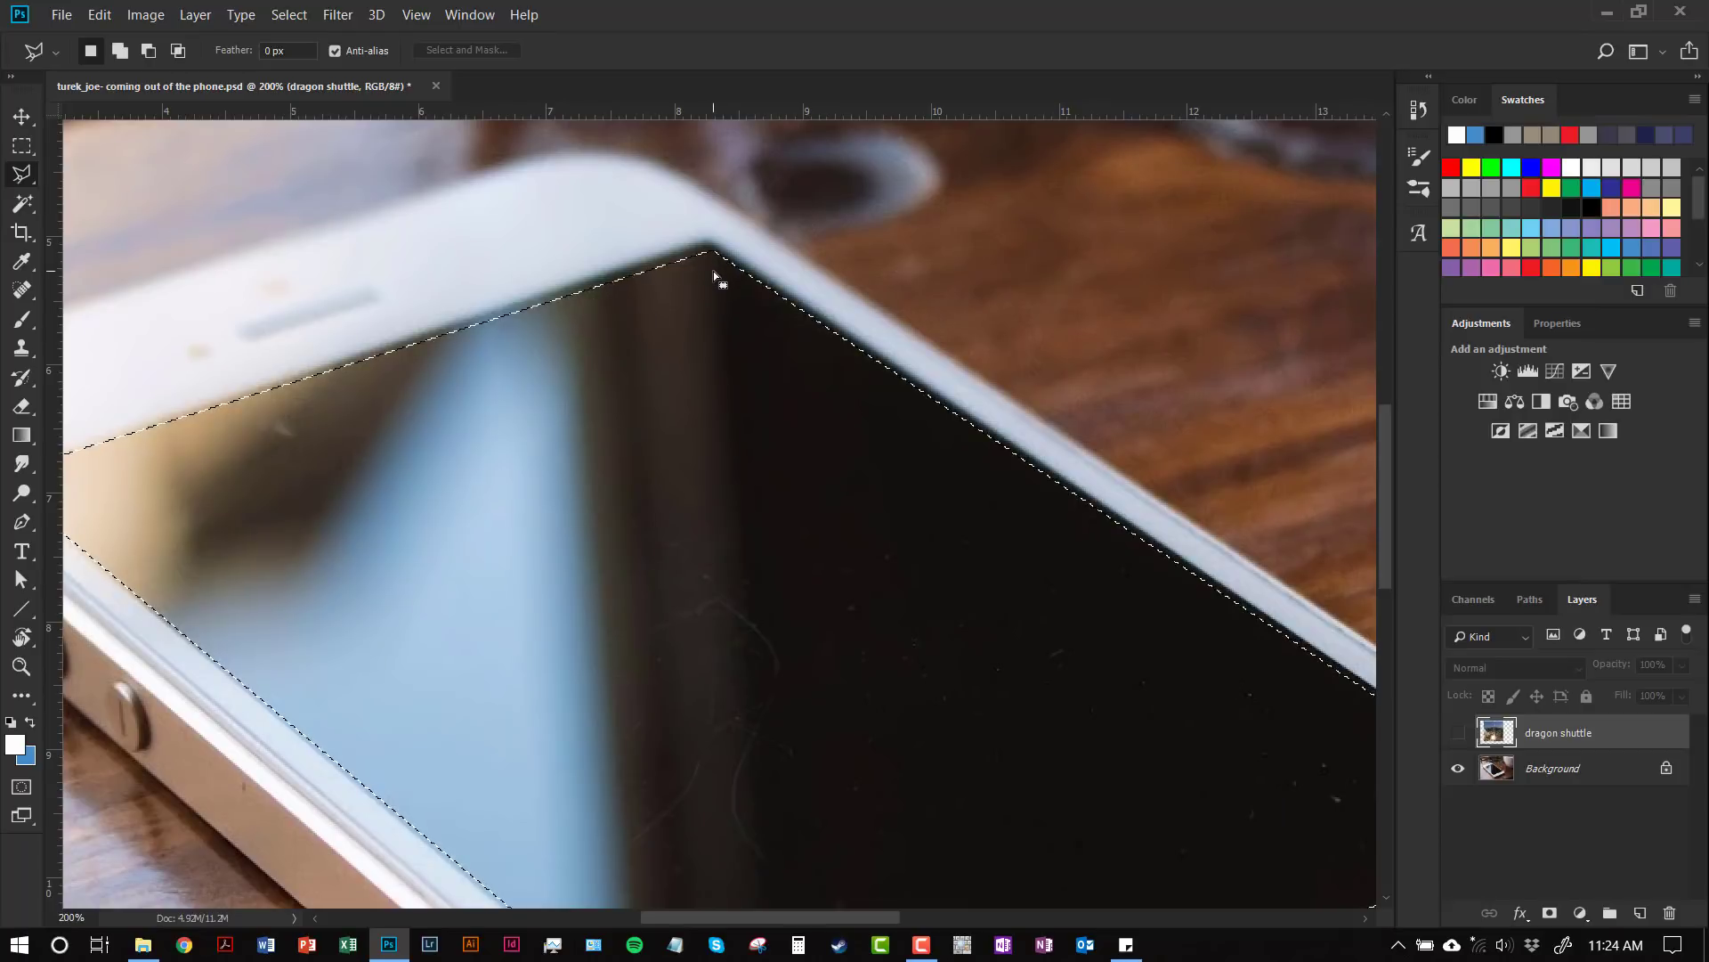
drag(831, 484, 591, 401)
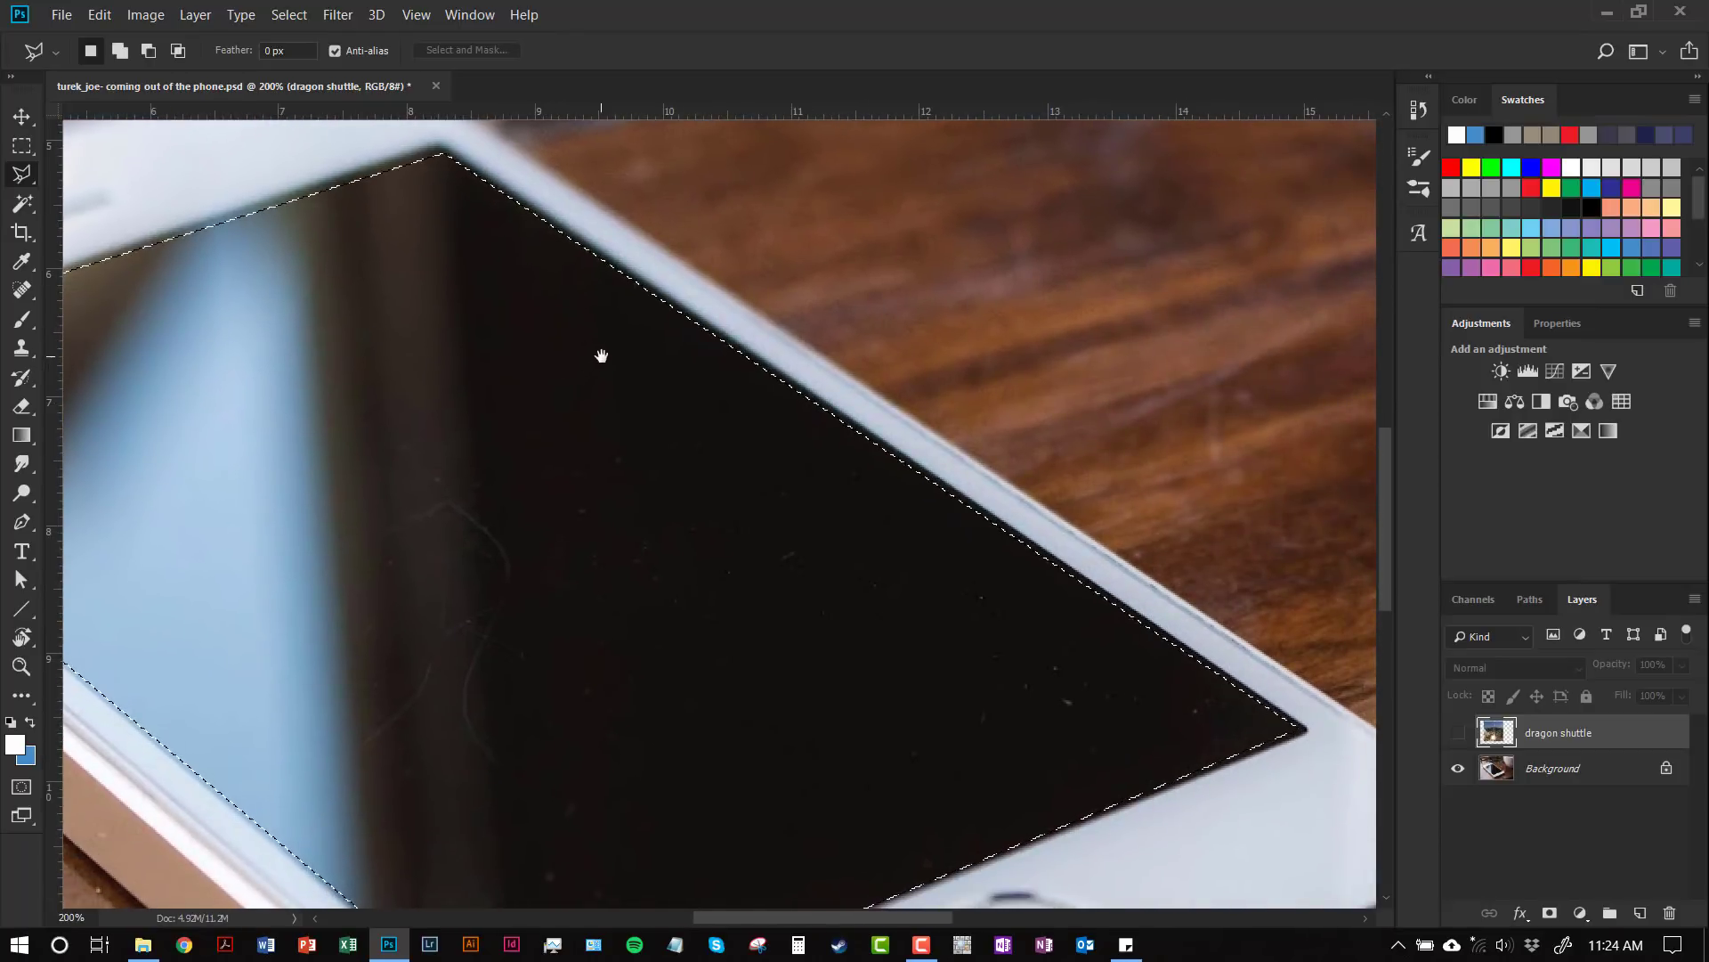
drag(581, 336, 623, 378)
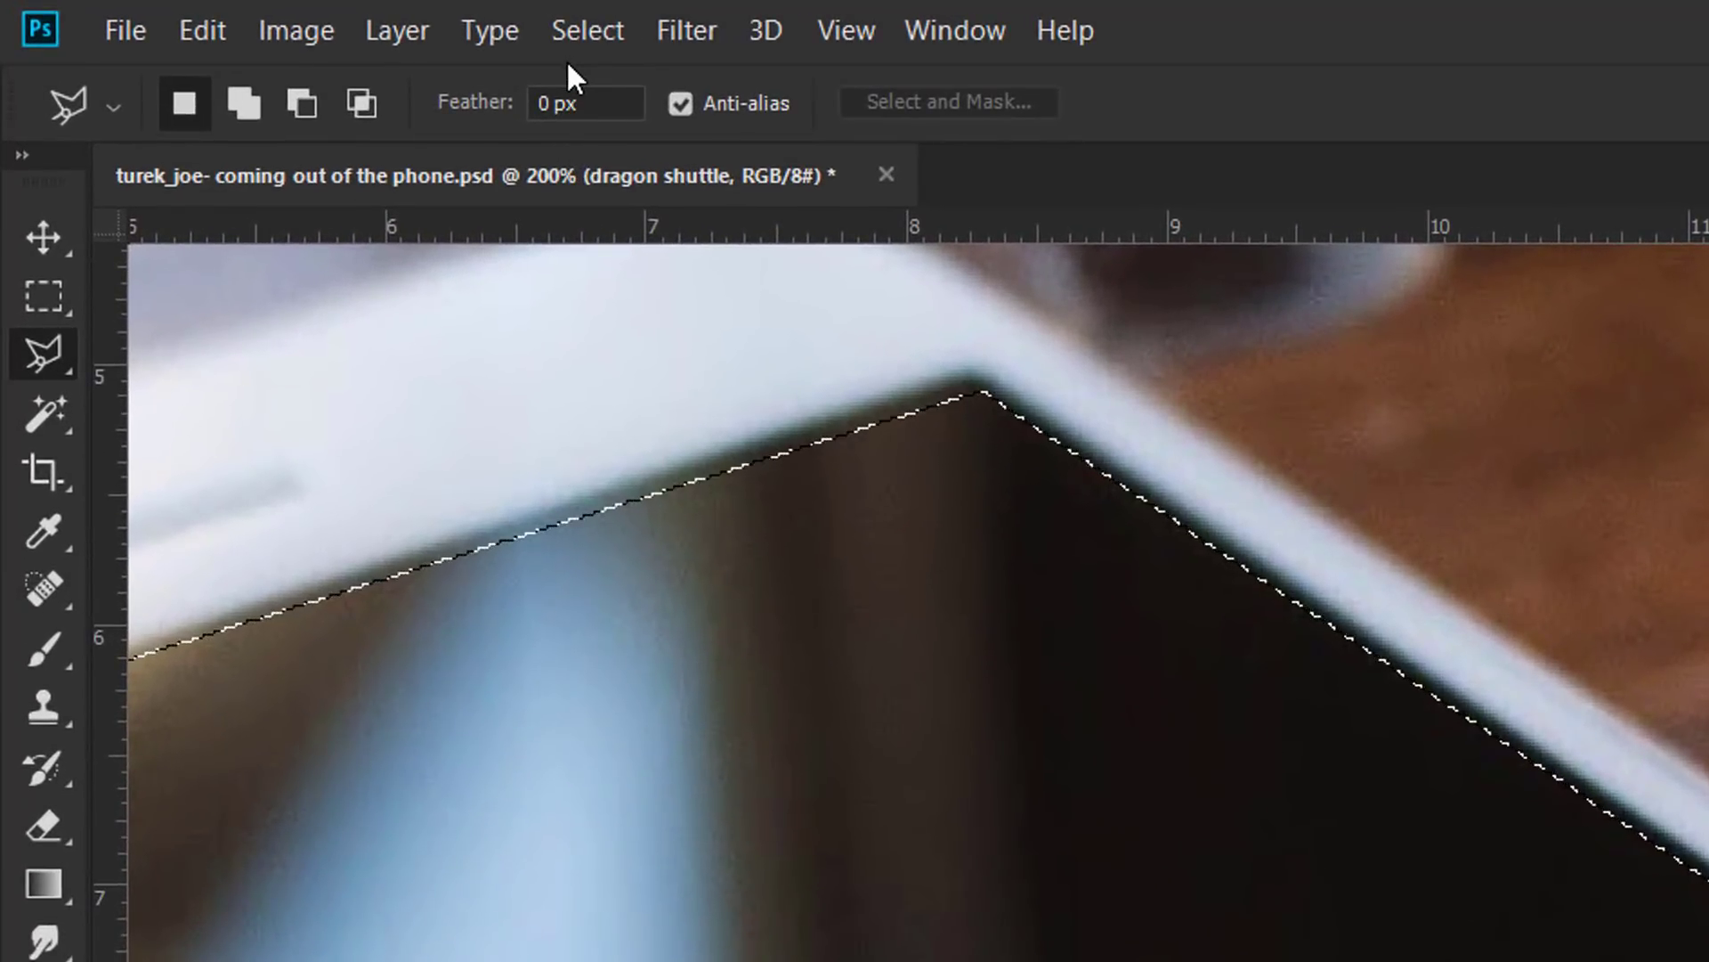
Step: Expand the phone-screen selection by 5 pixels with Select > Modify > Expand
click(577, 34)
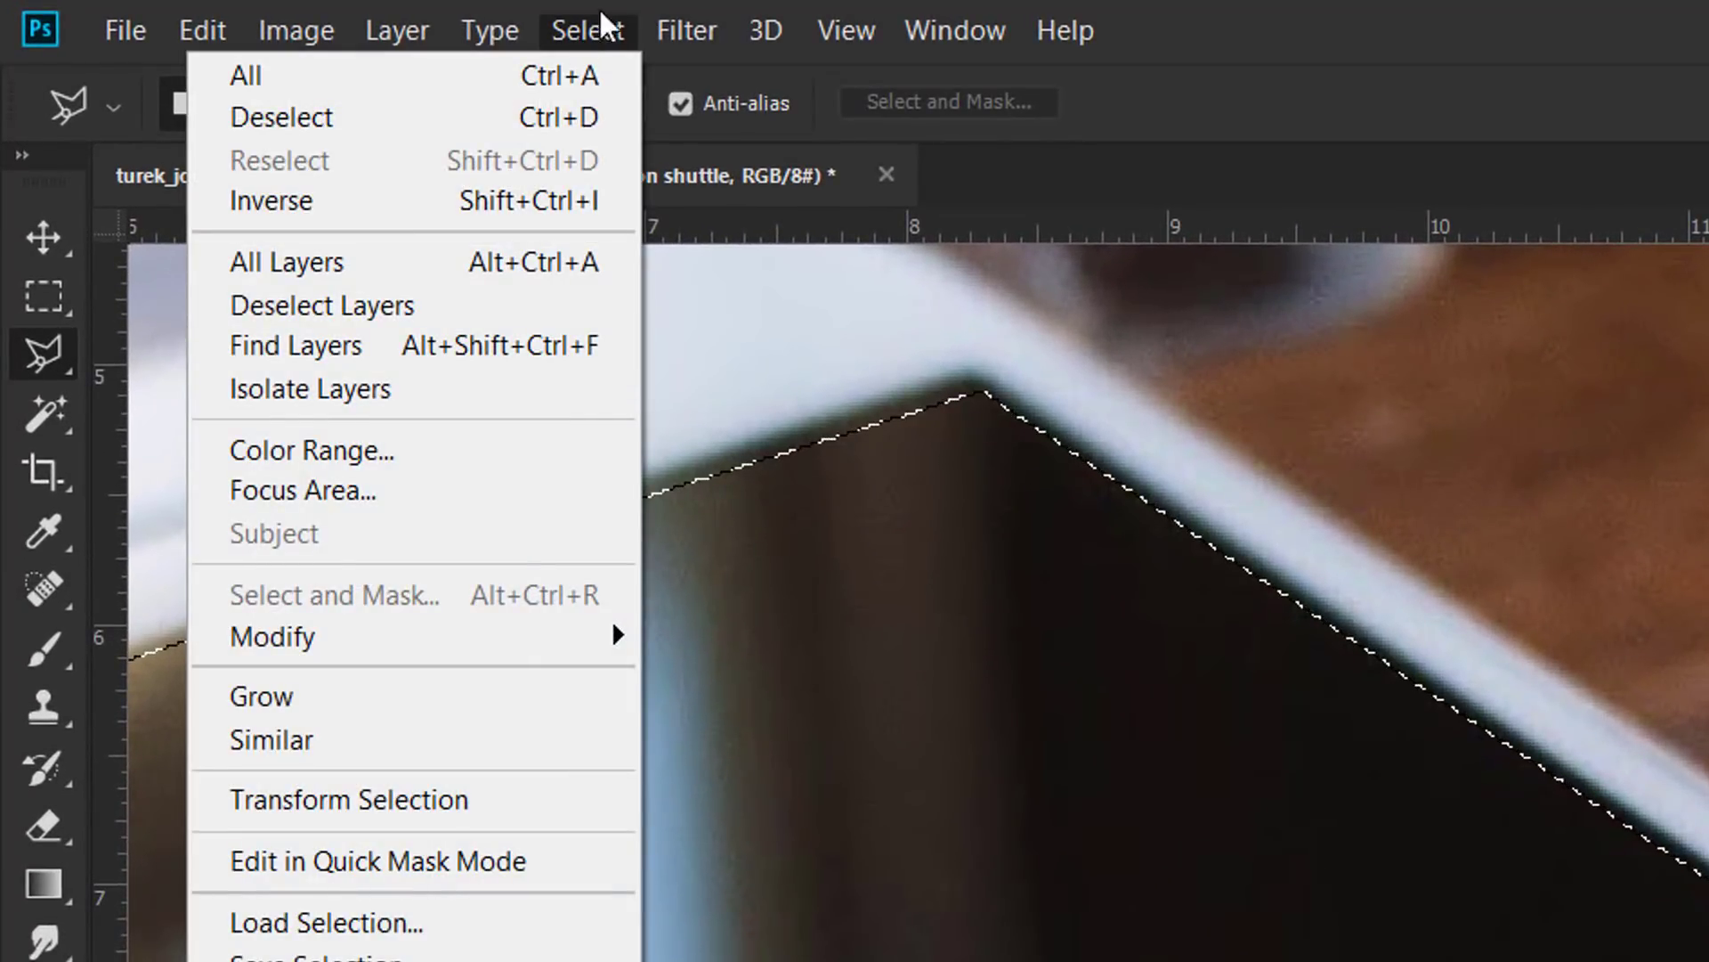
mouse_move(489, 639)
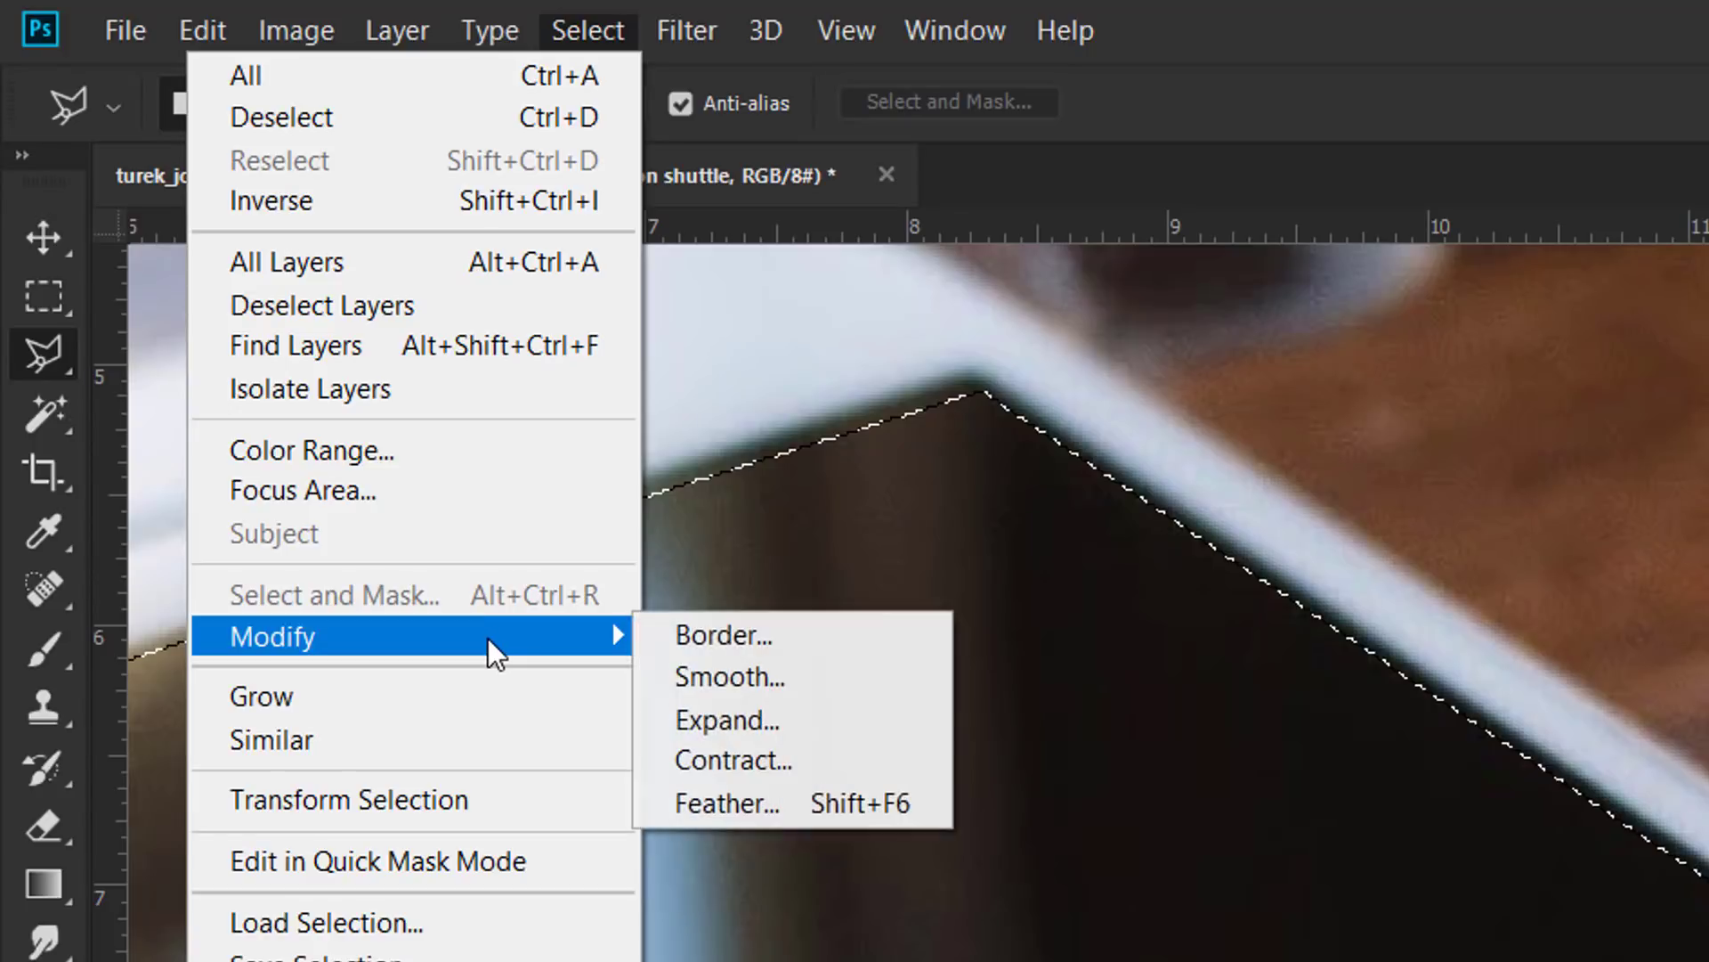
click(735, 719)
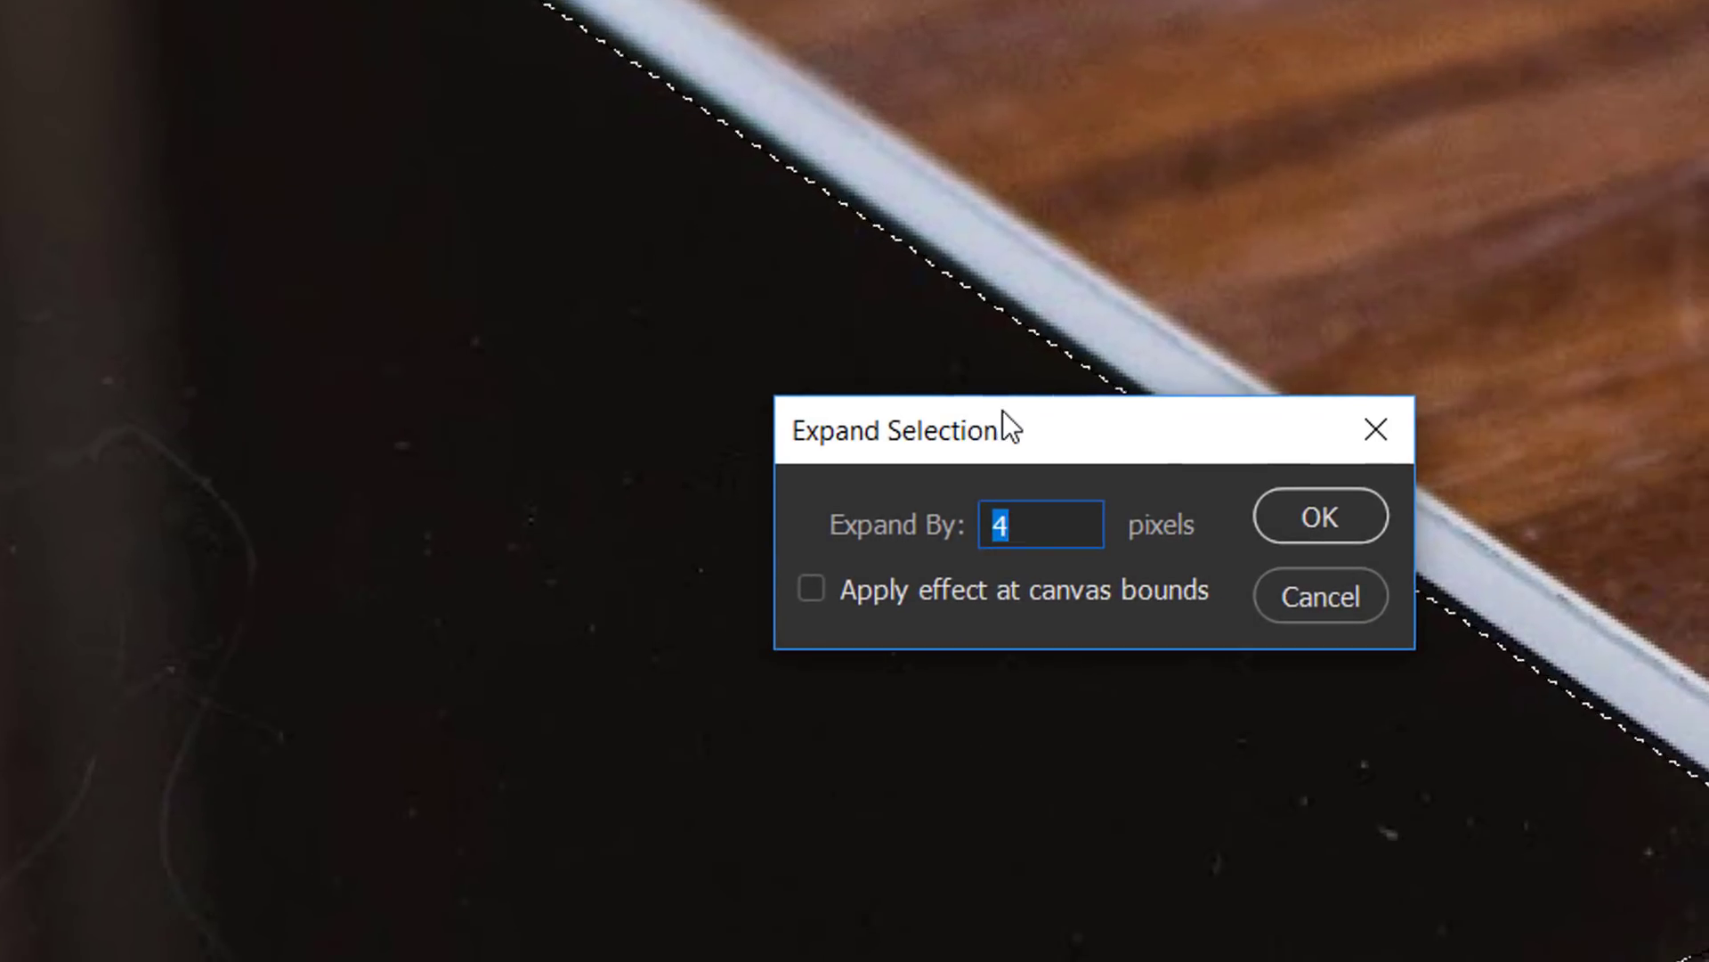
drag(997, 436, 415, 178)
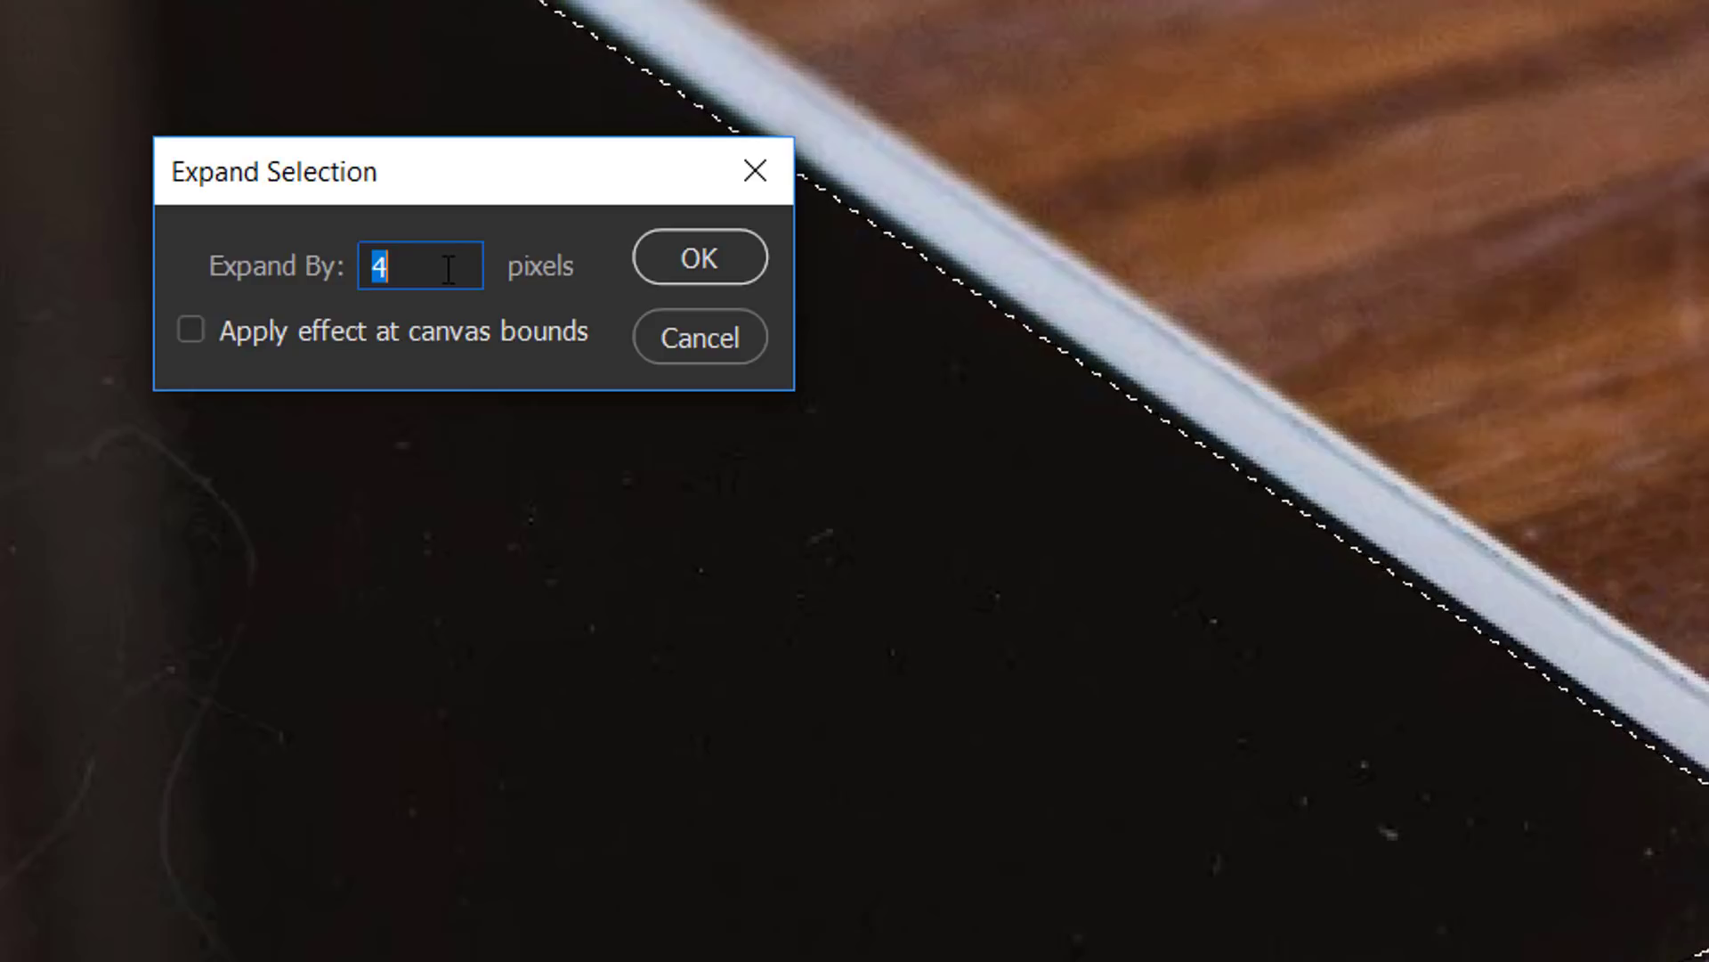
text(5)
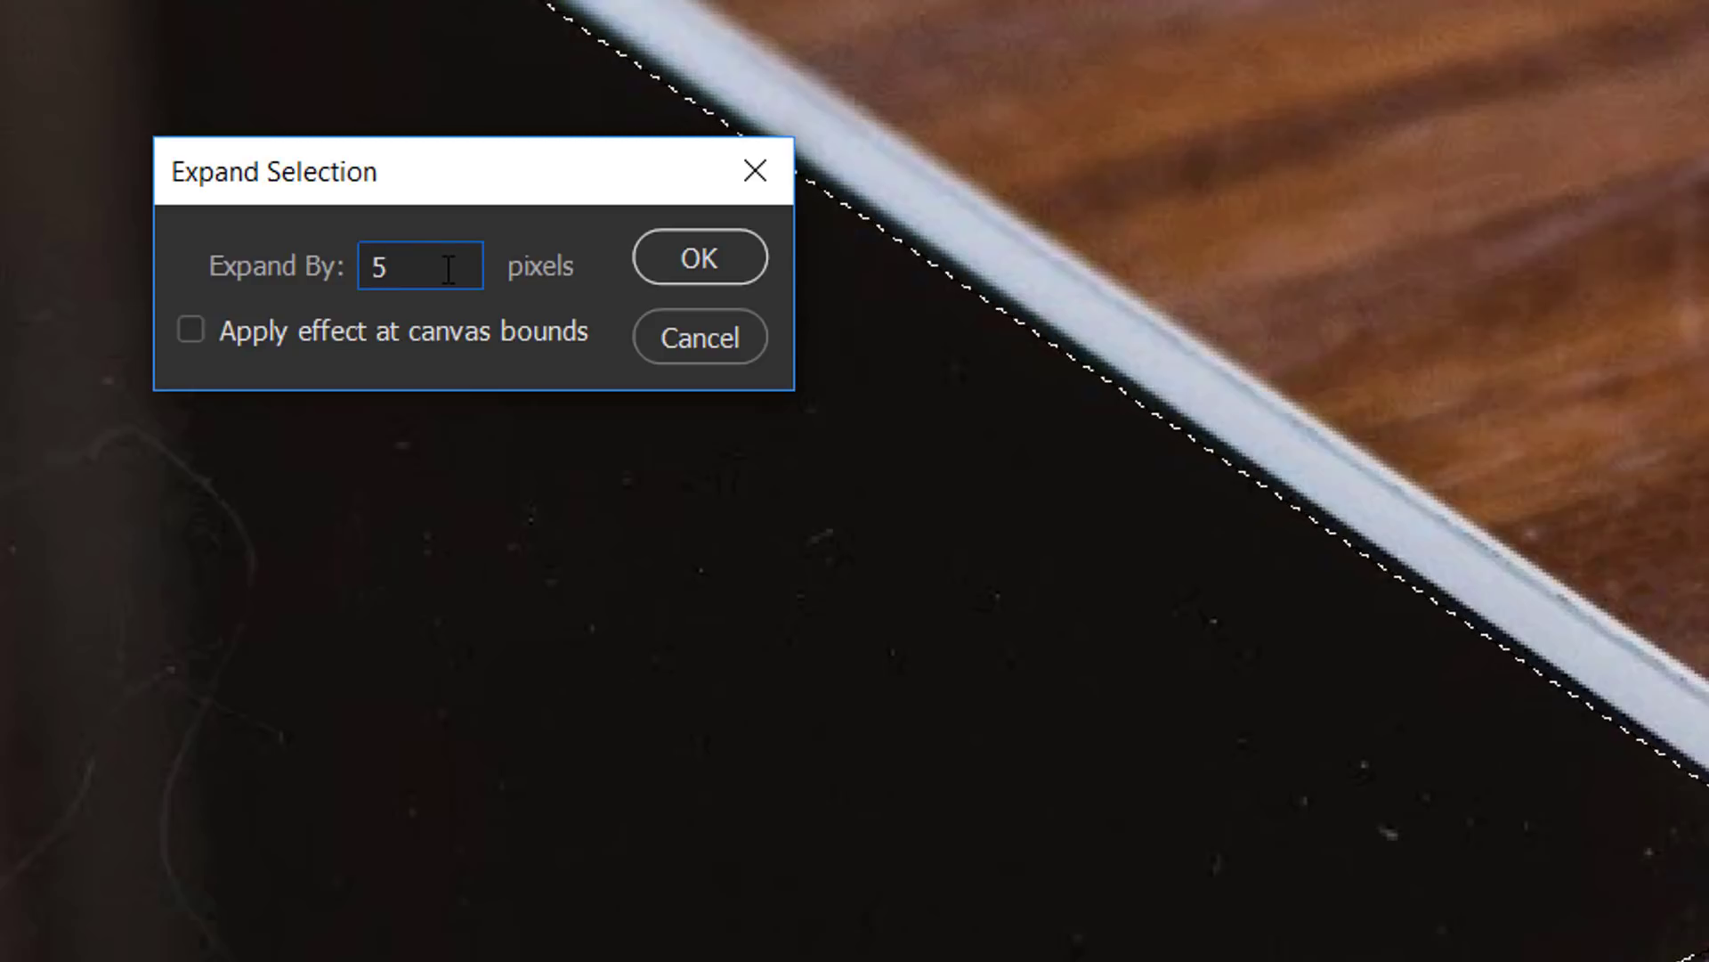
click(650, 260)
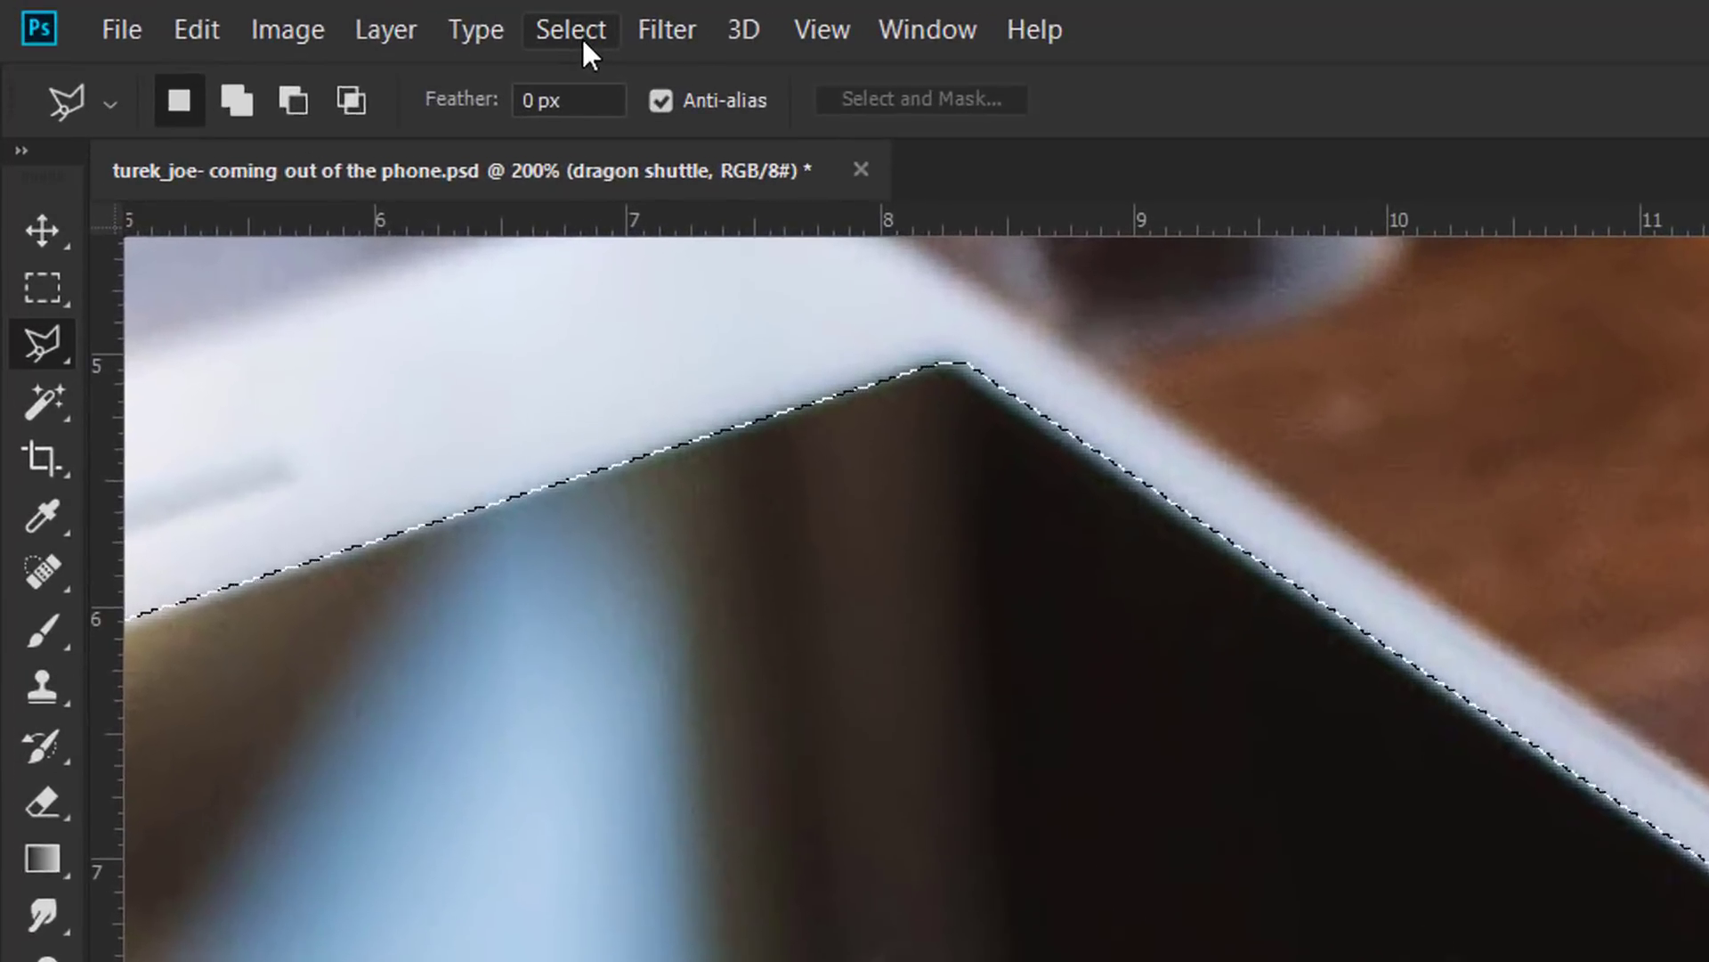
Step: Apply a 2-pixel Feather Radius to the phone-screen selection via Select > Modify > Feather
click(288, 14)
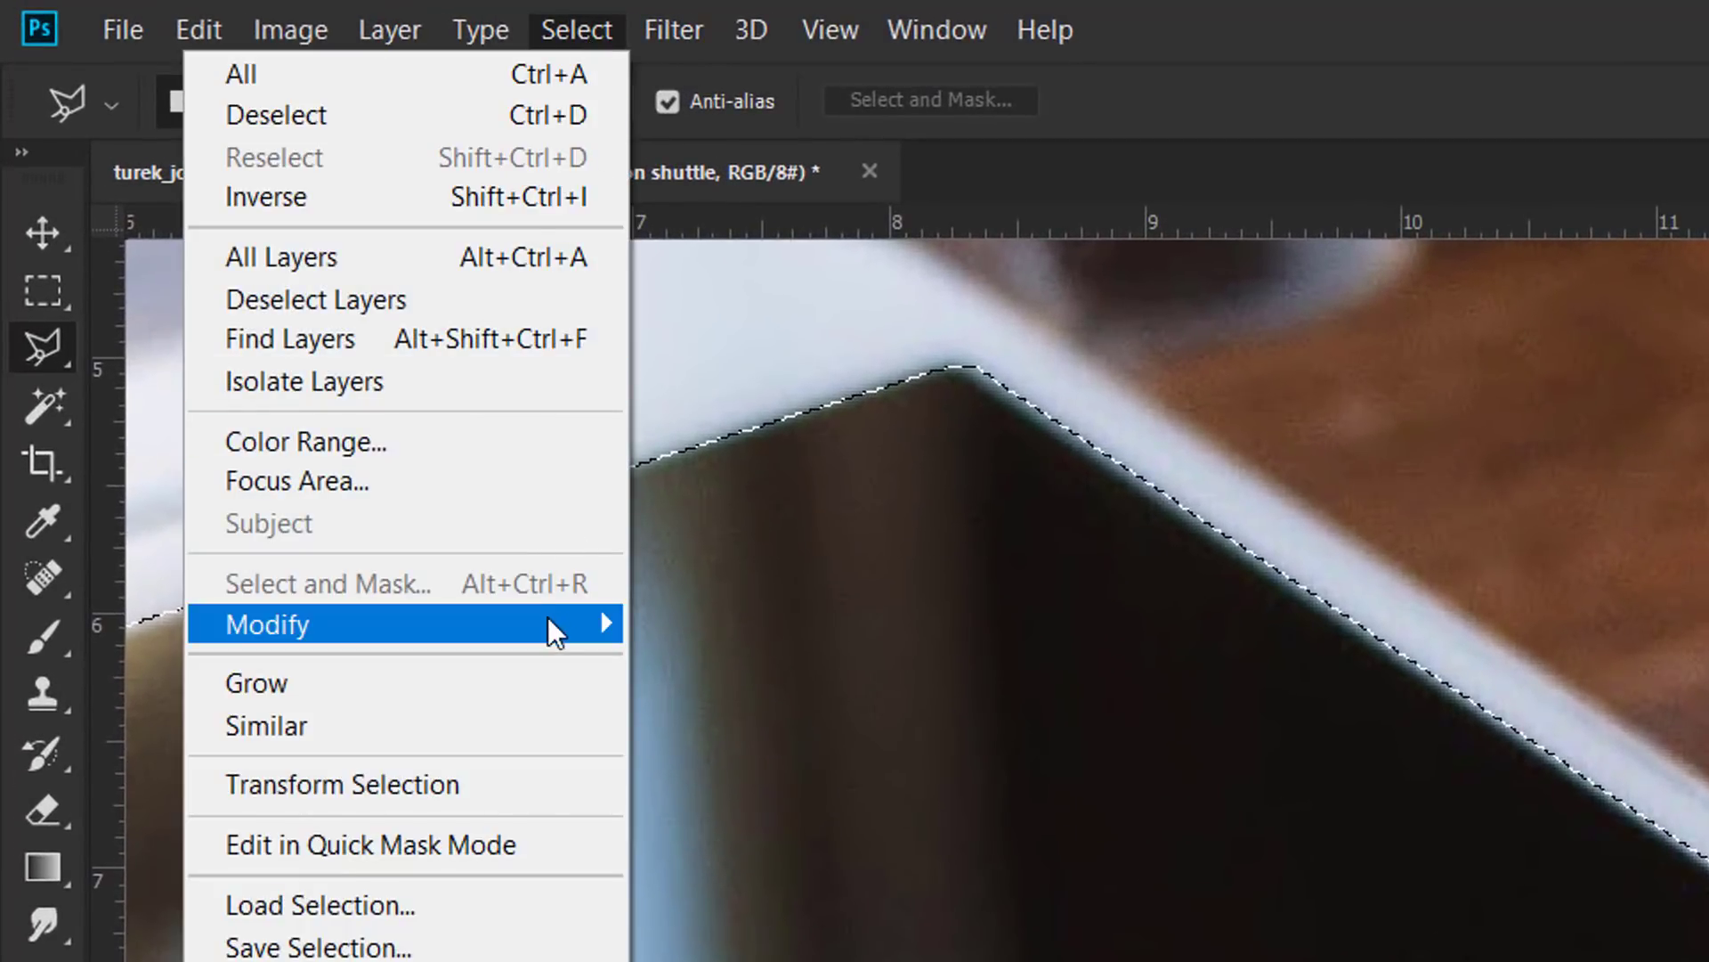
mouse_move(541, 627)
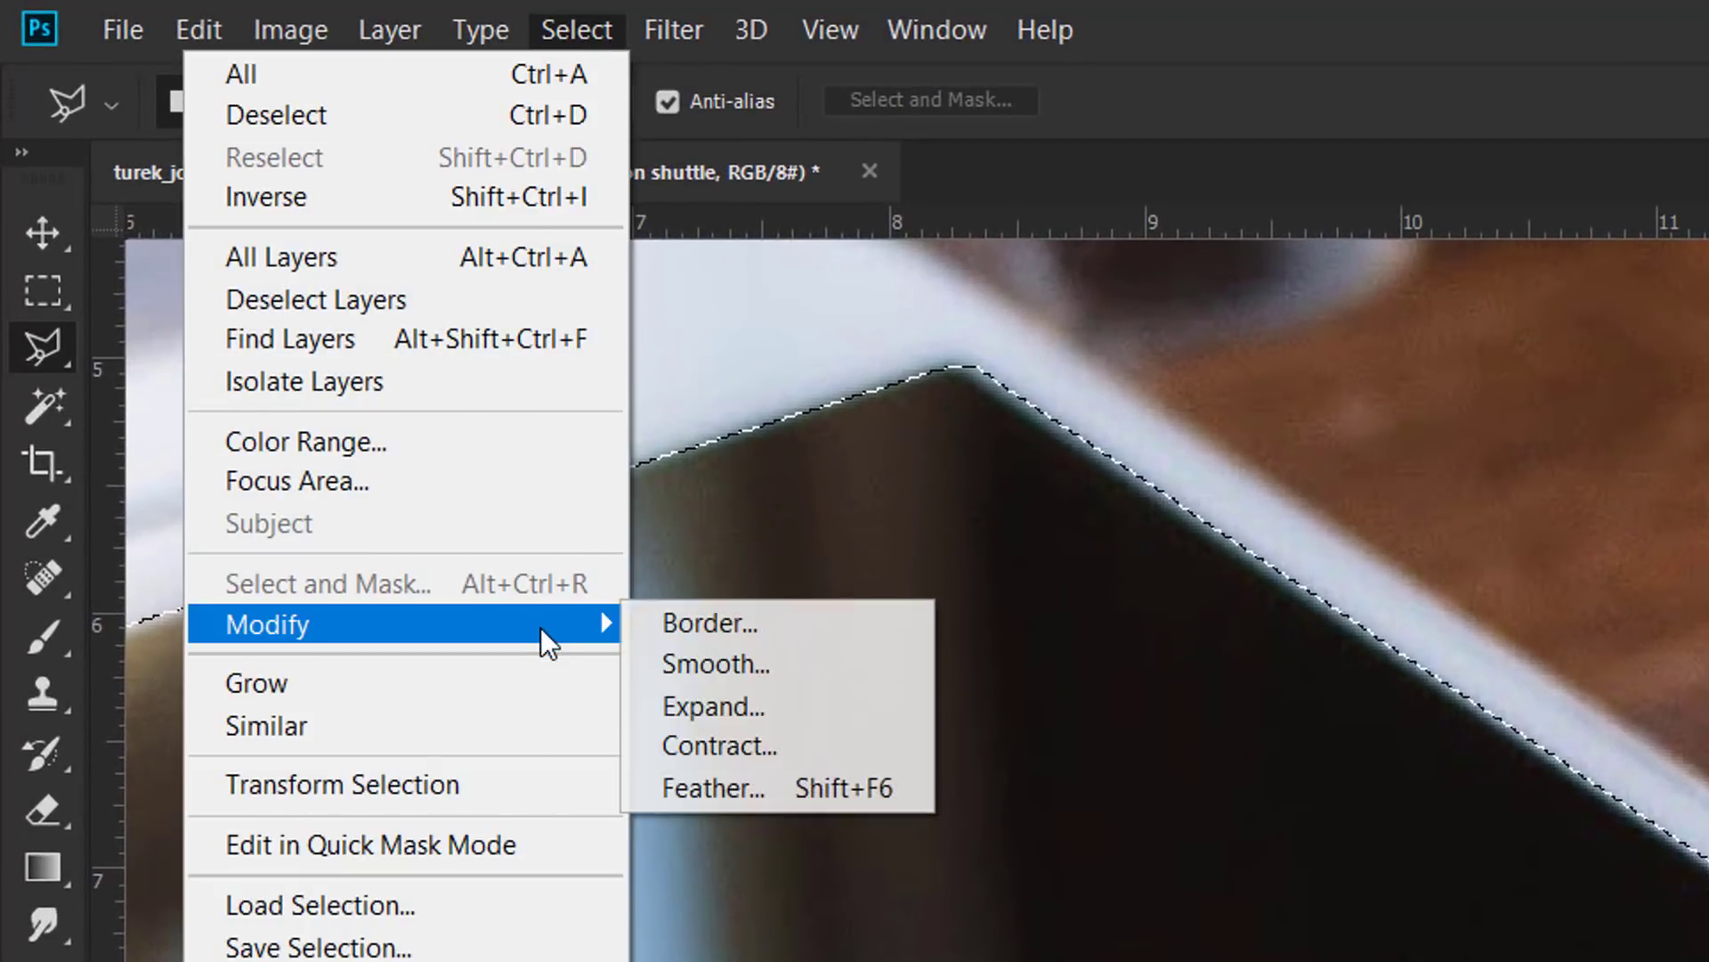
click(730, 787)
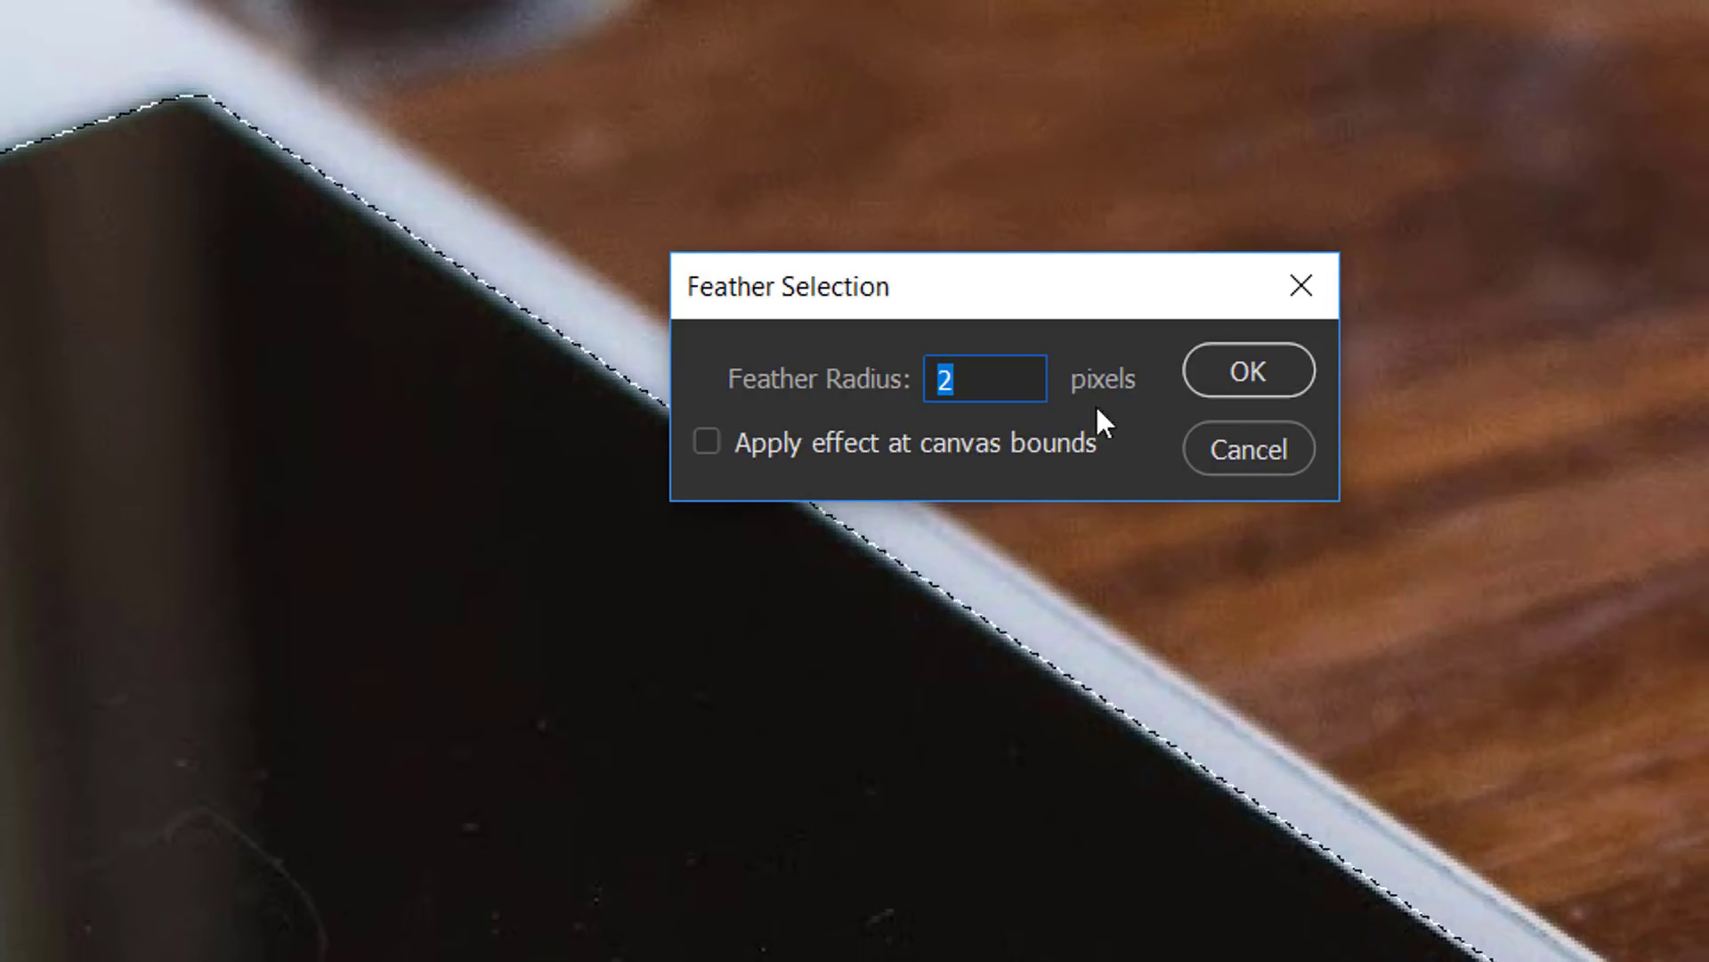
click(1204, 372)
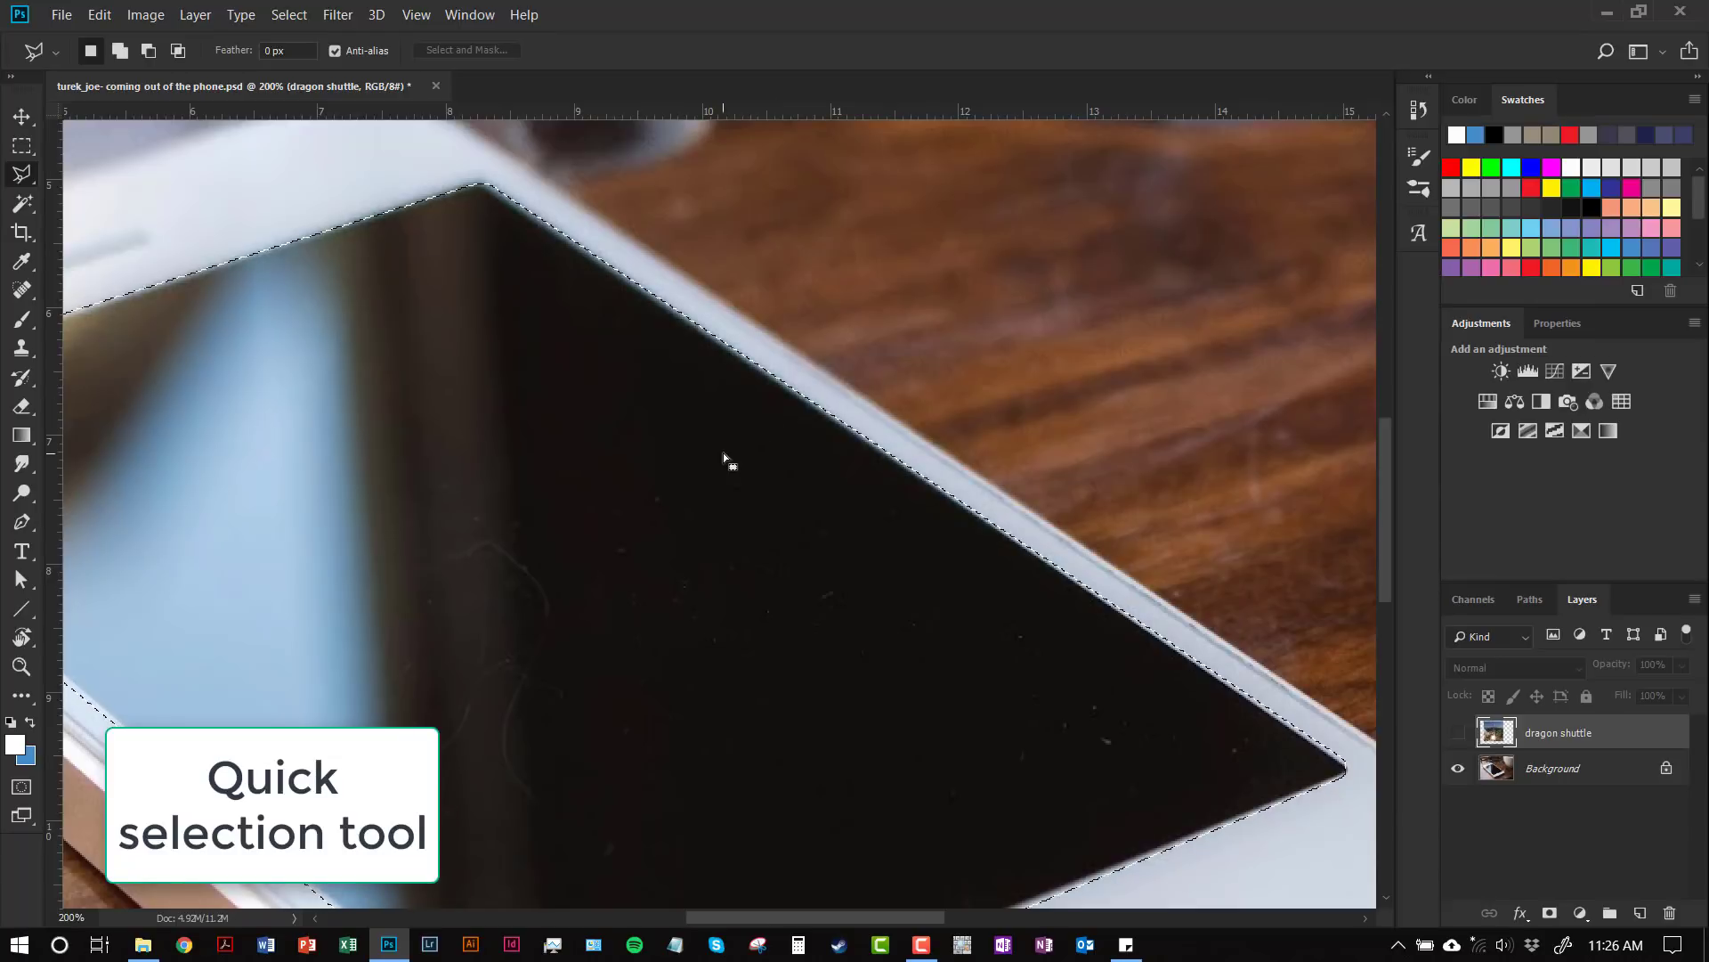
Step: Show the dragon shuttle layer again and bring the lower part of the rocket image into view
scroll(714, 450, down, 3)
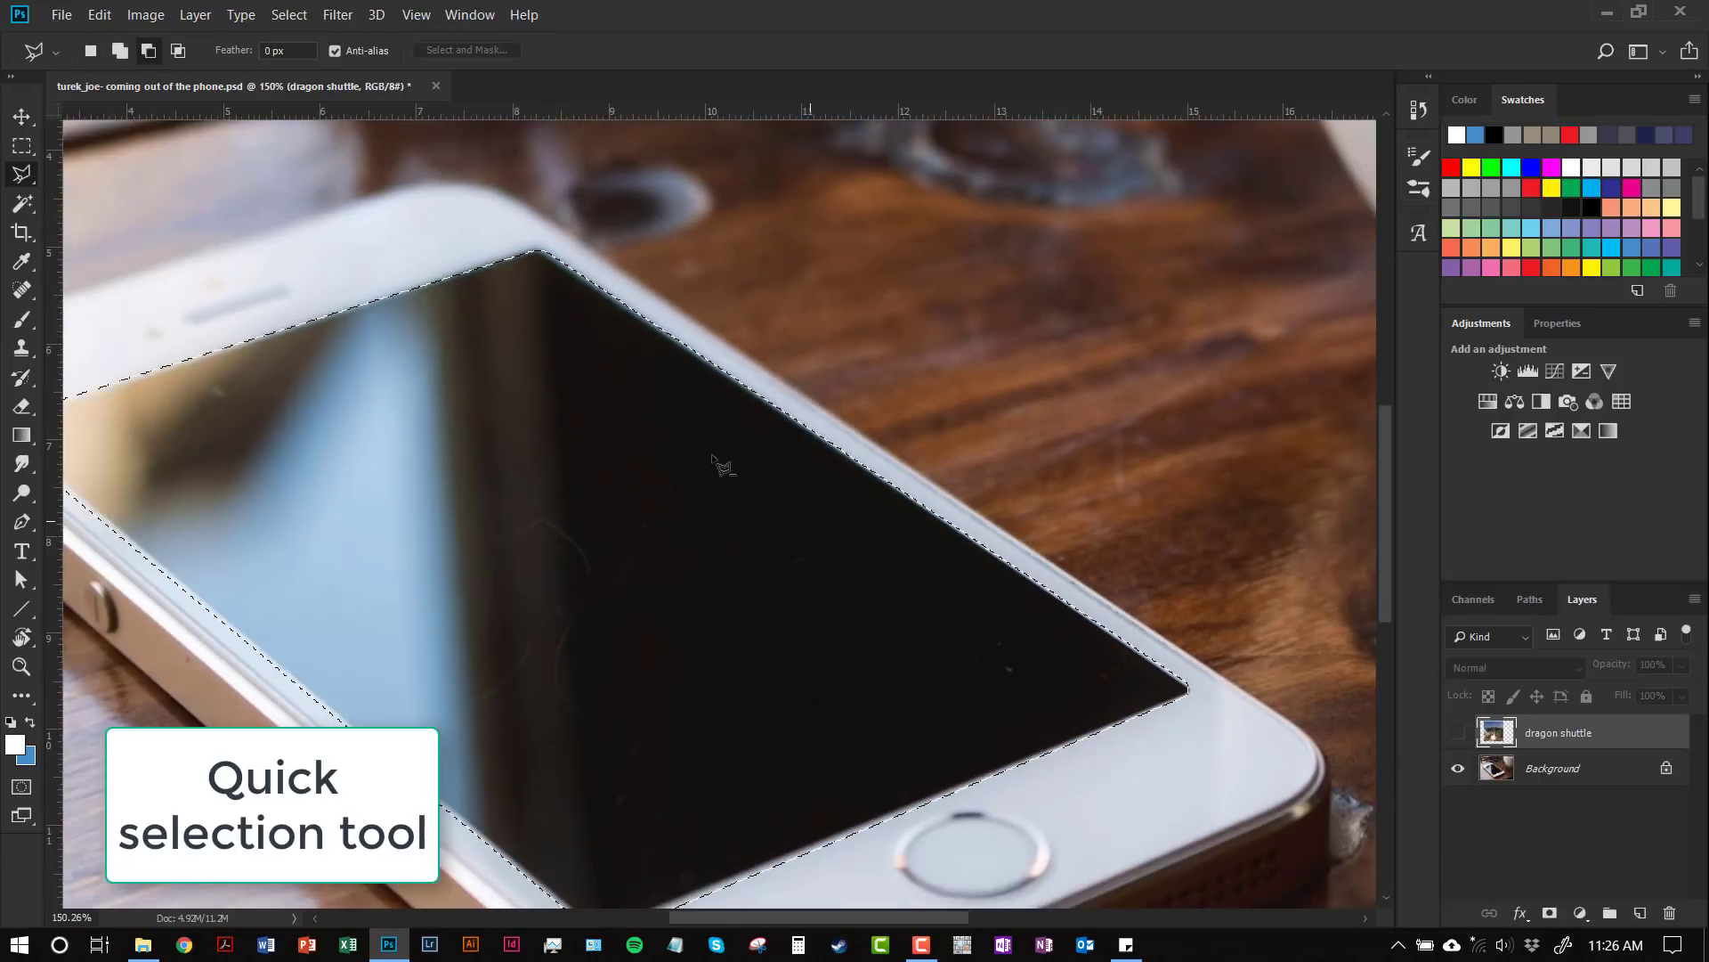
scroll(703, 461, down, 3)
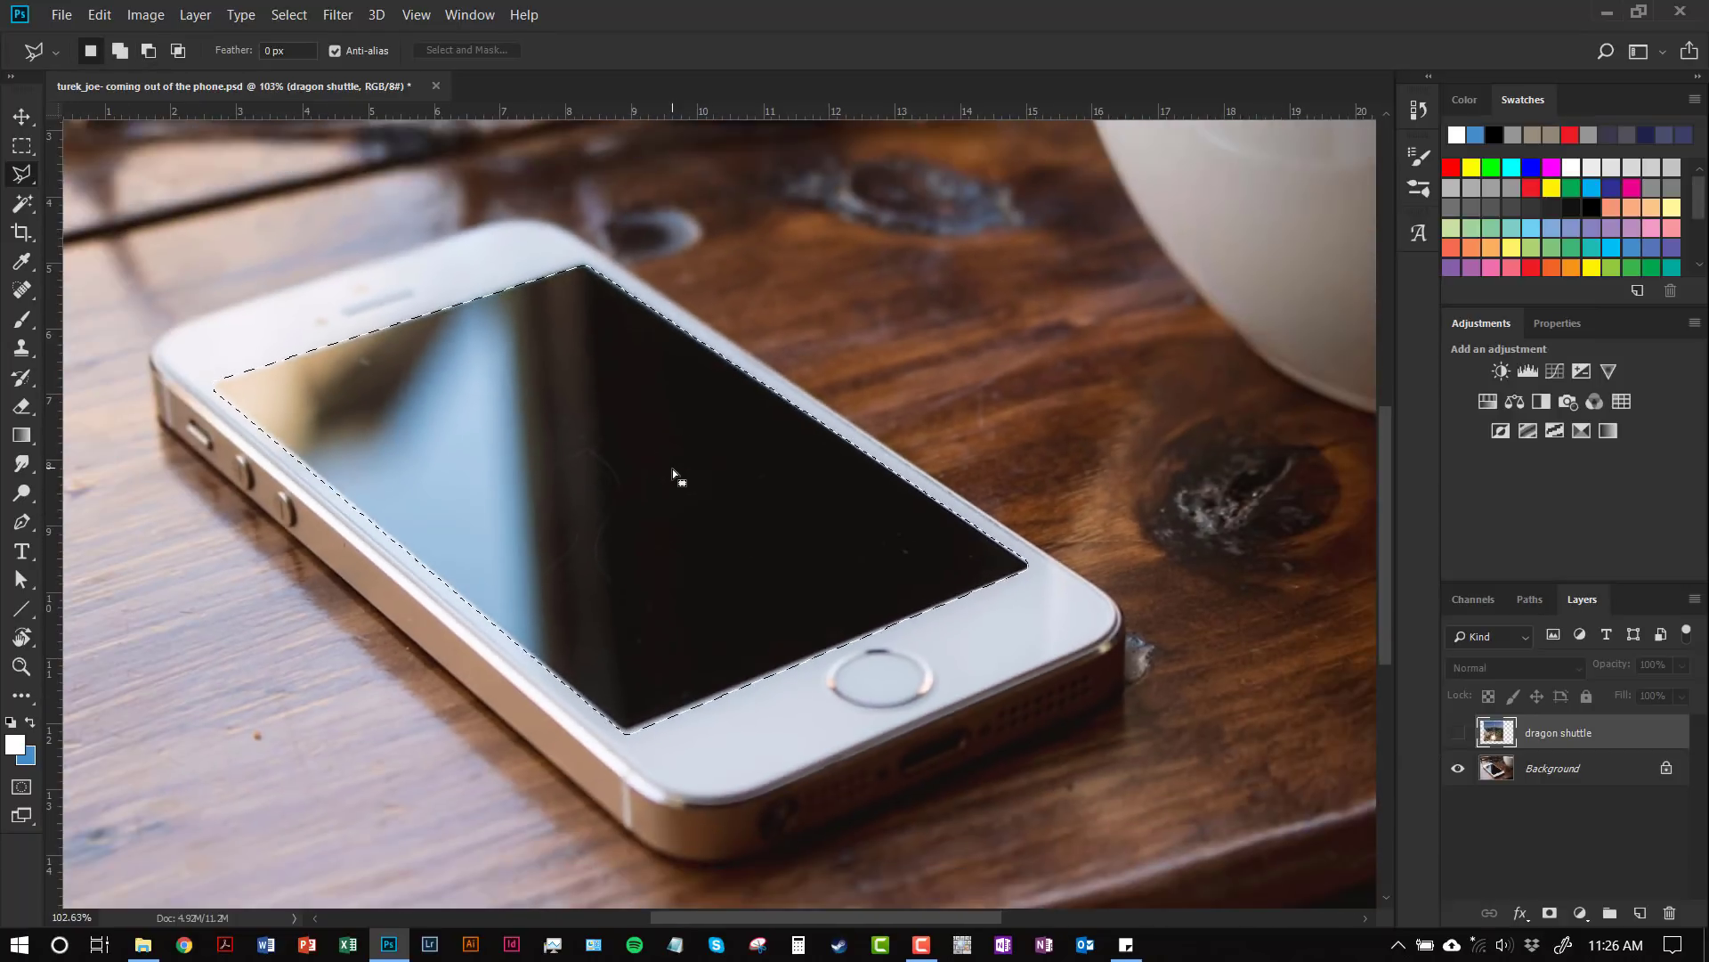
drag(629, 462, 739, 503)
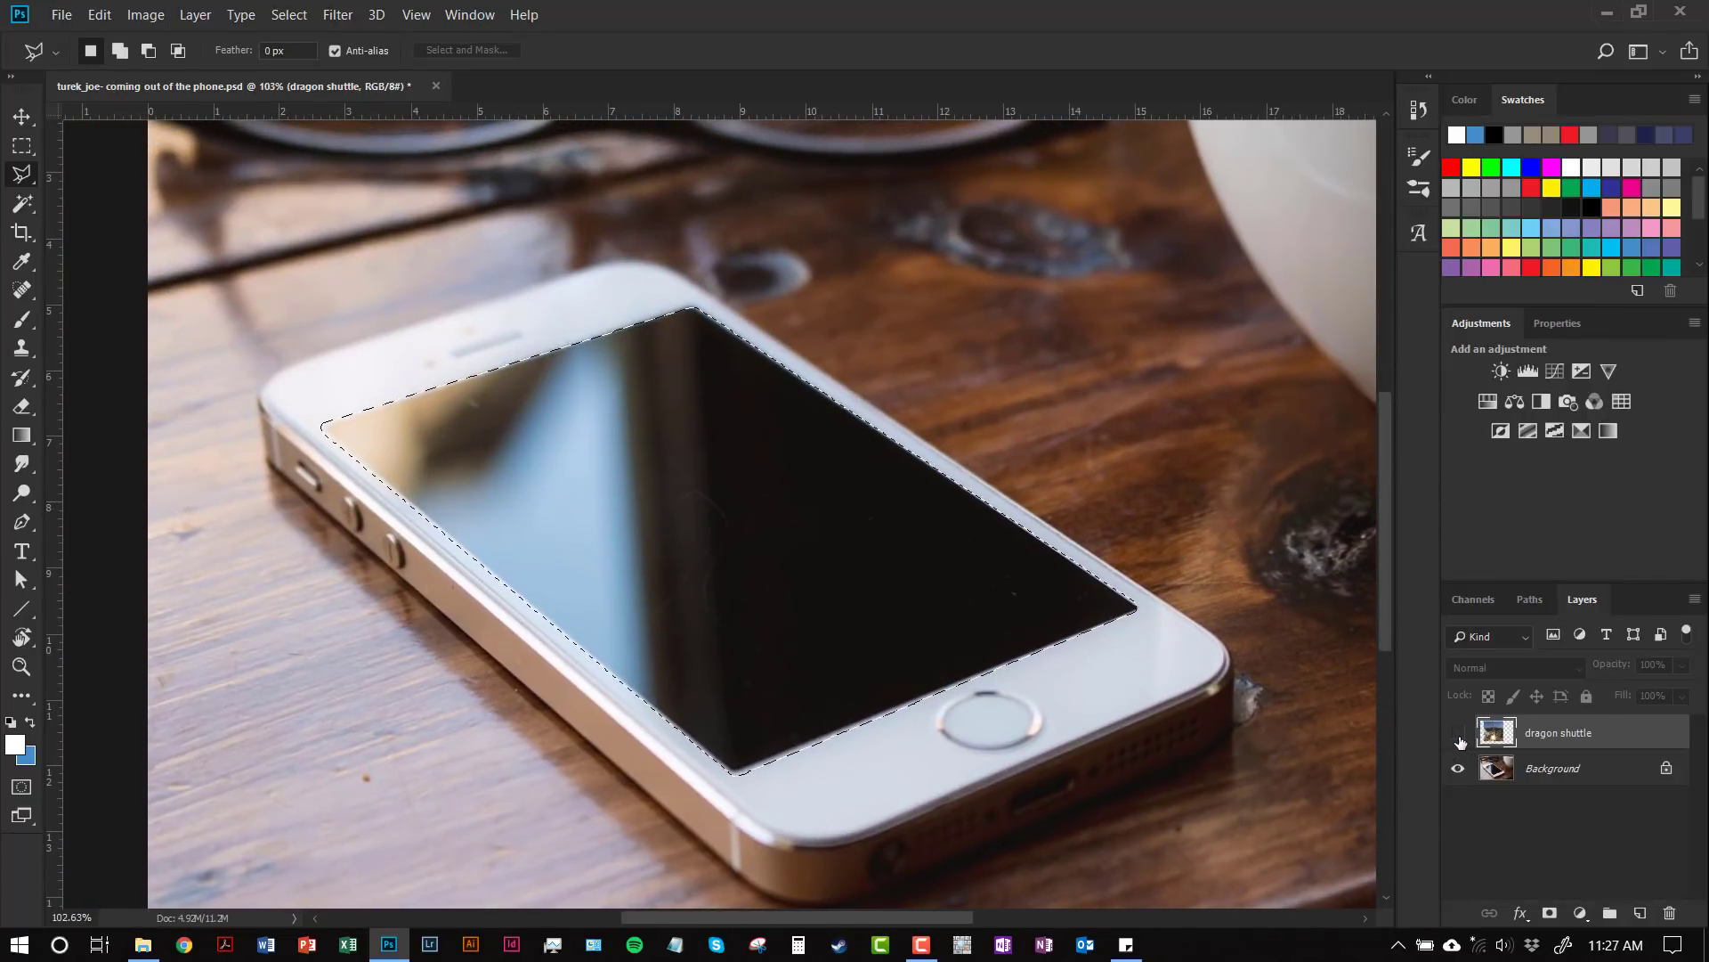
click(1458, 736)
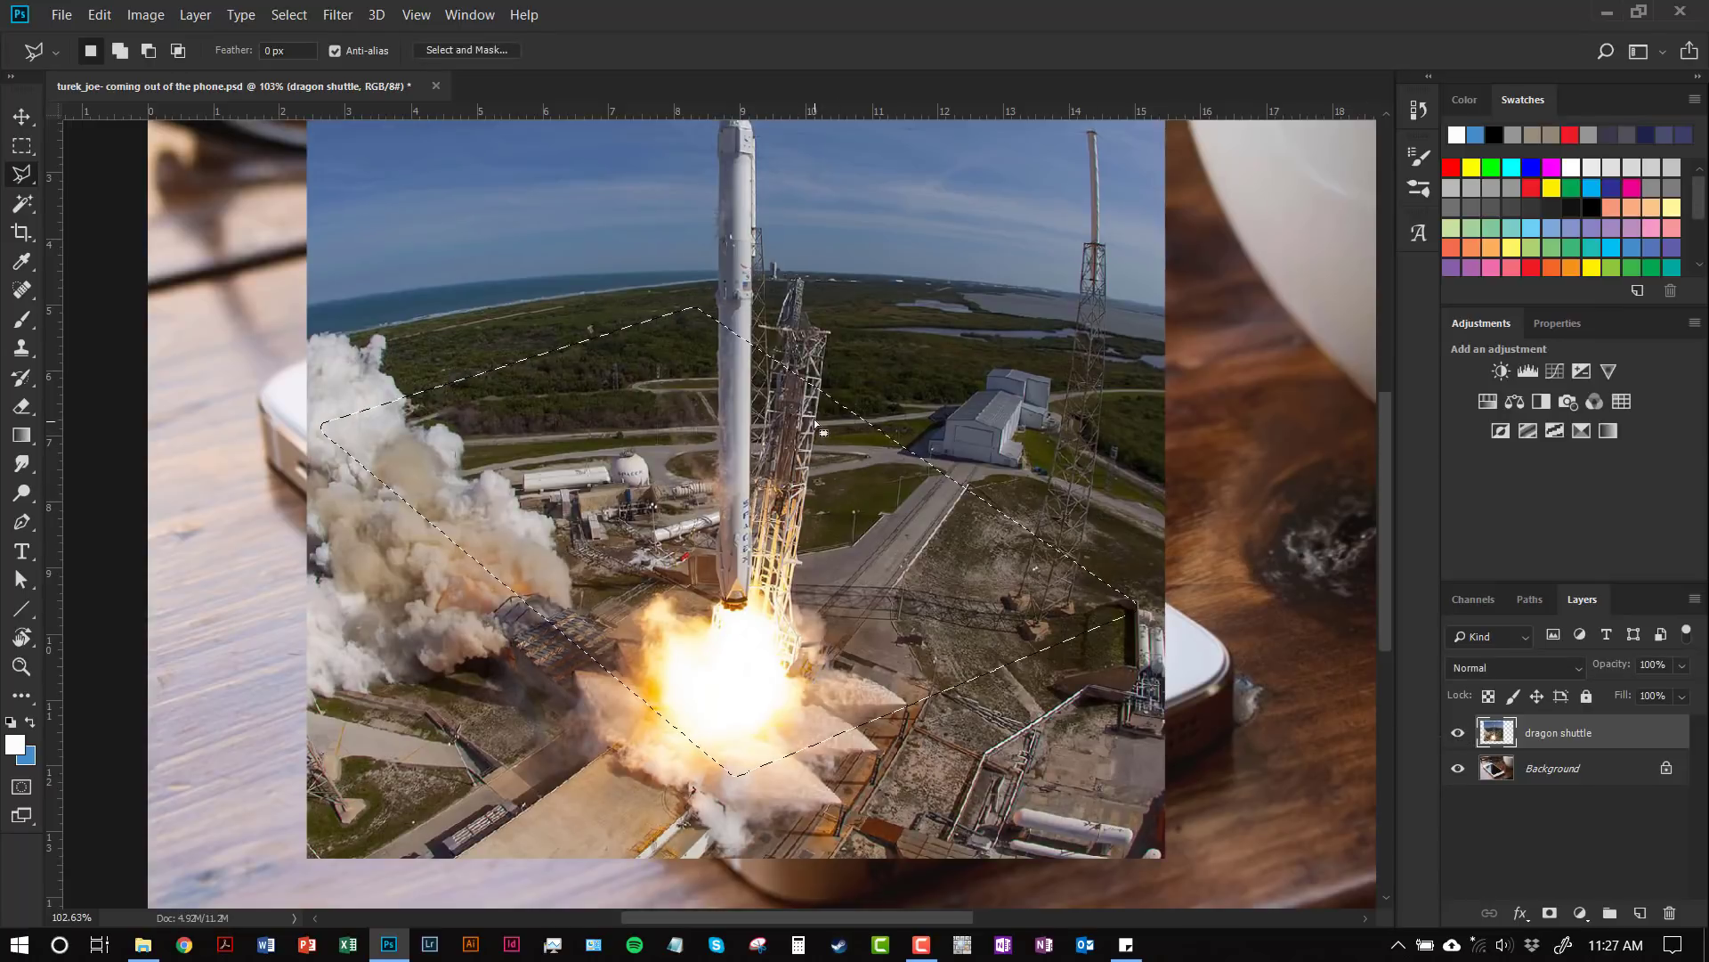
drag(795, 414, 789, 544)
drag(751, 457, 751, 504)
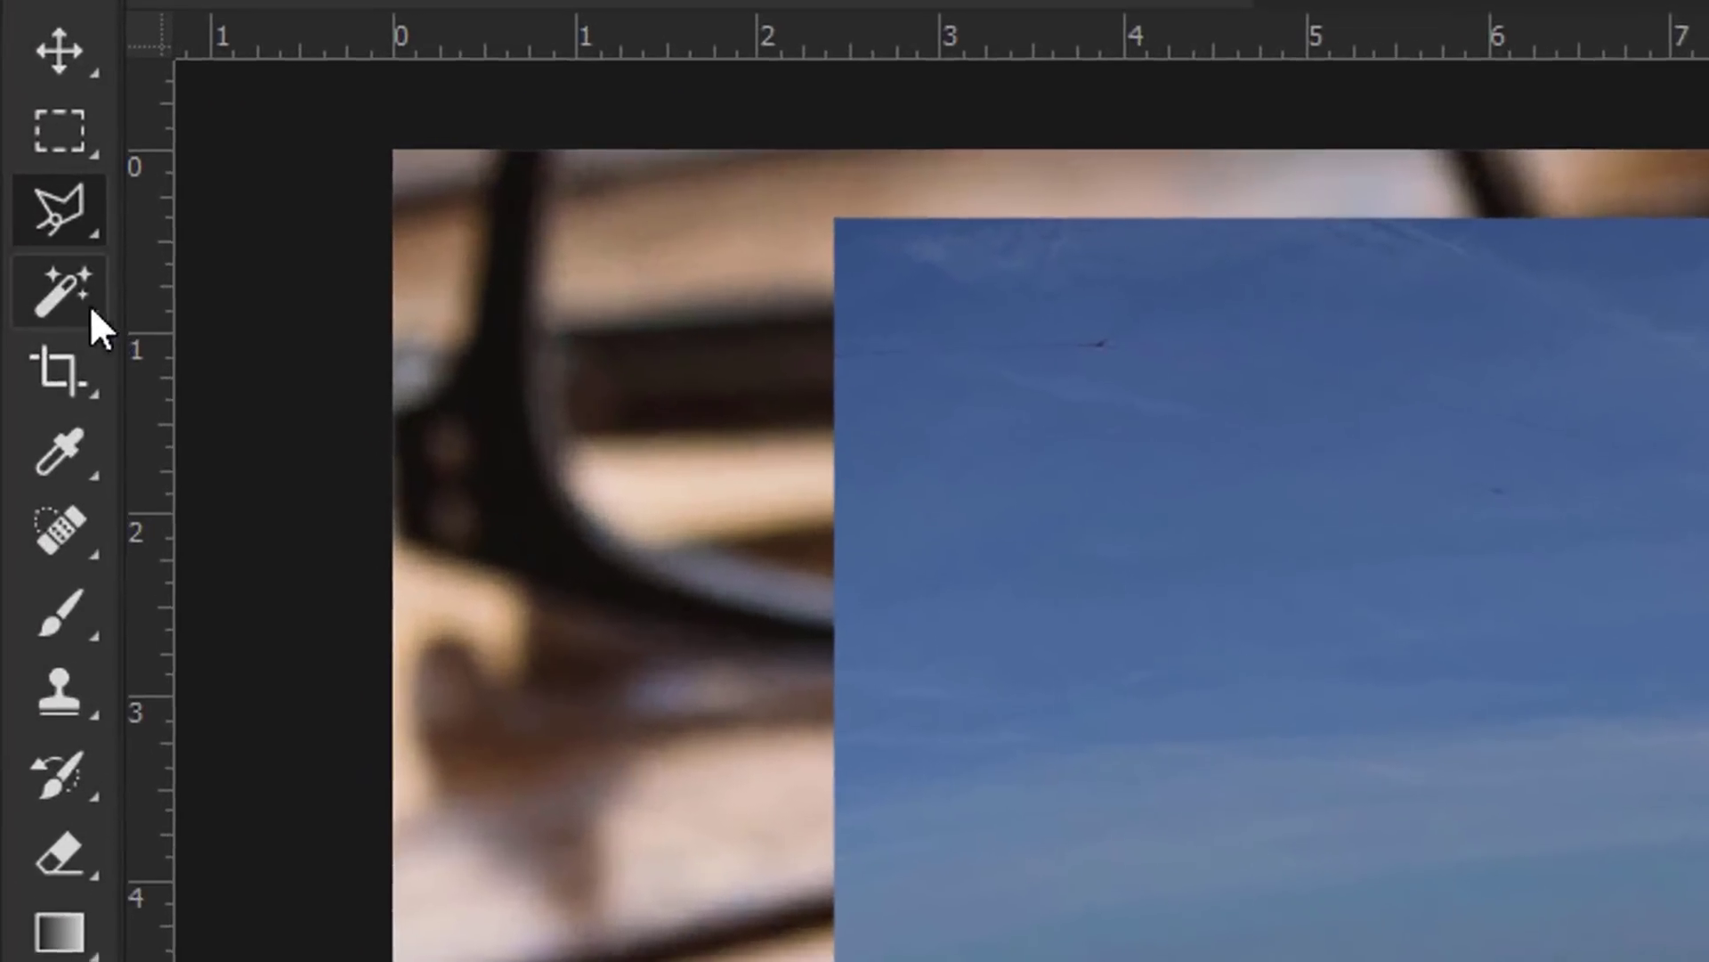
Step: Swap the Magic Wand for the Quick Selection Tool from the same tool group
right_click(55, 298)
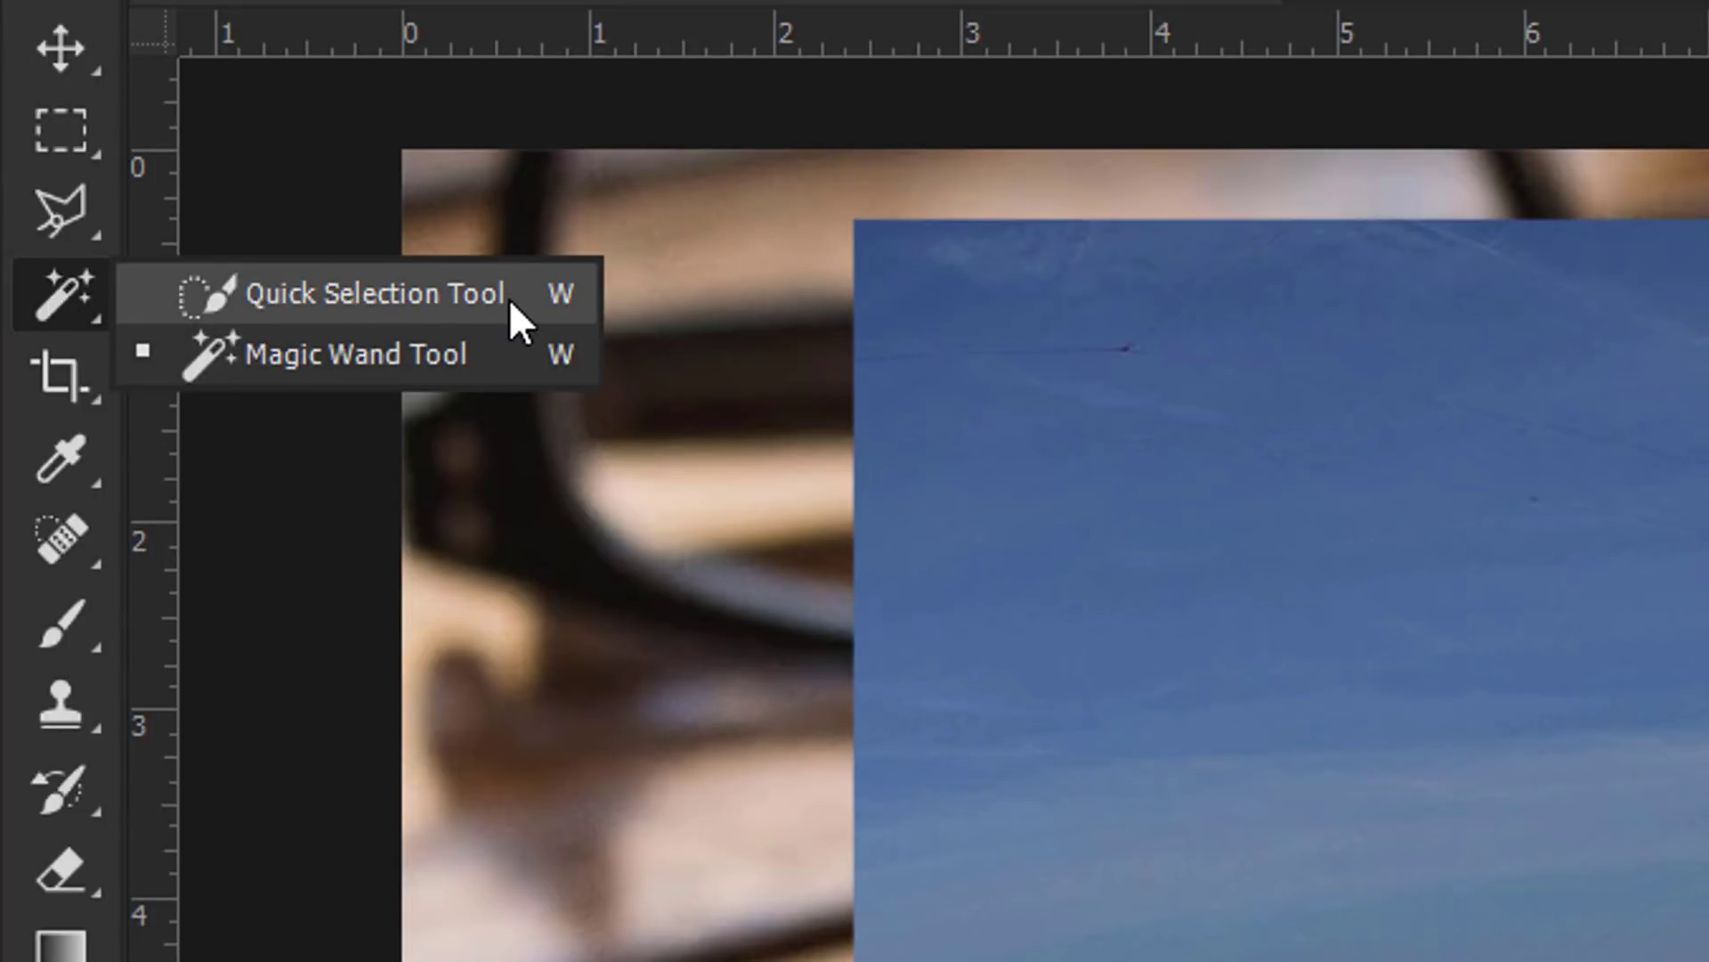
click(392, 291)
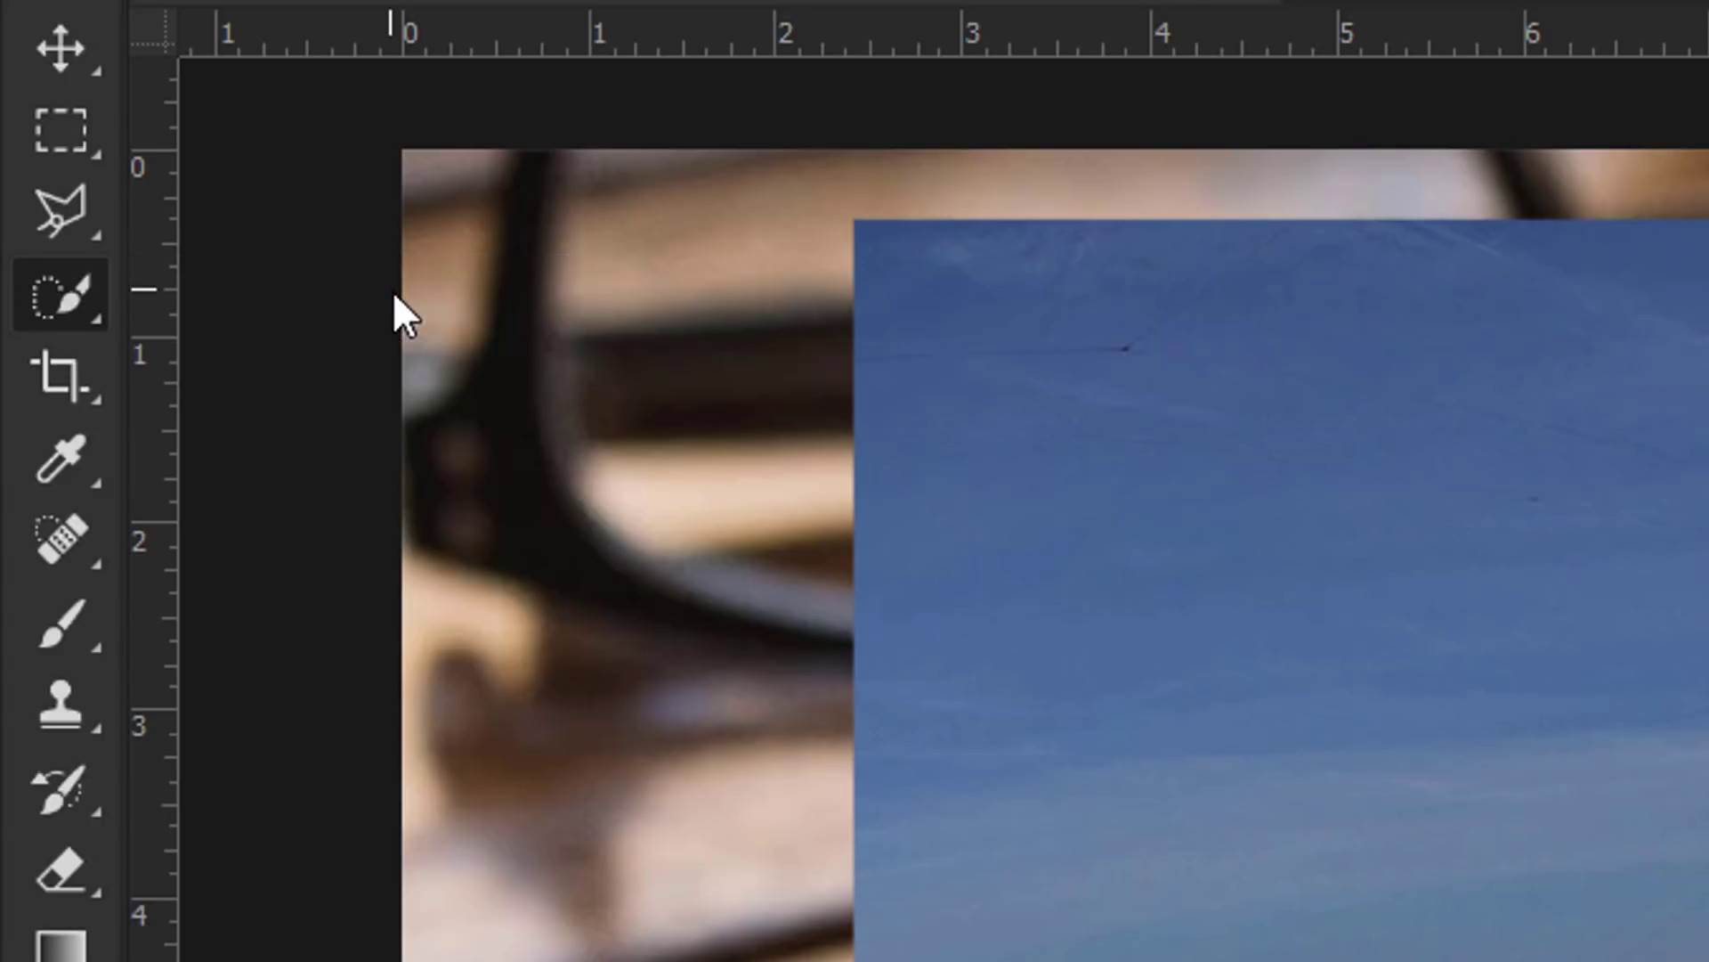
right_click(69, 299)
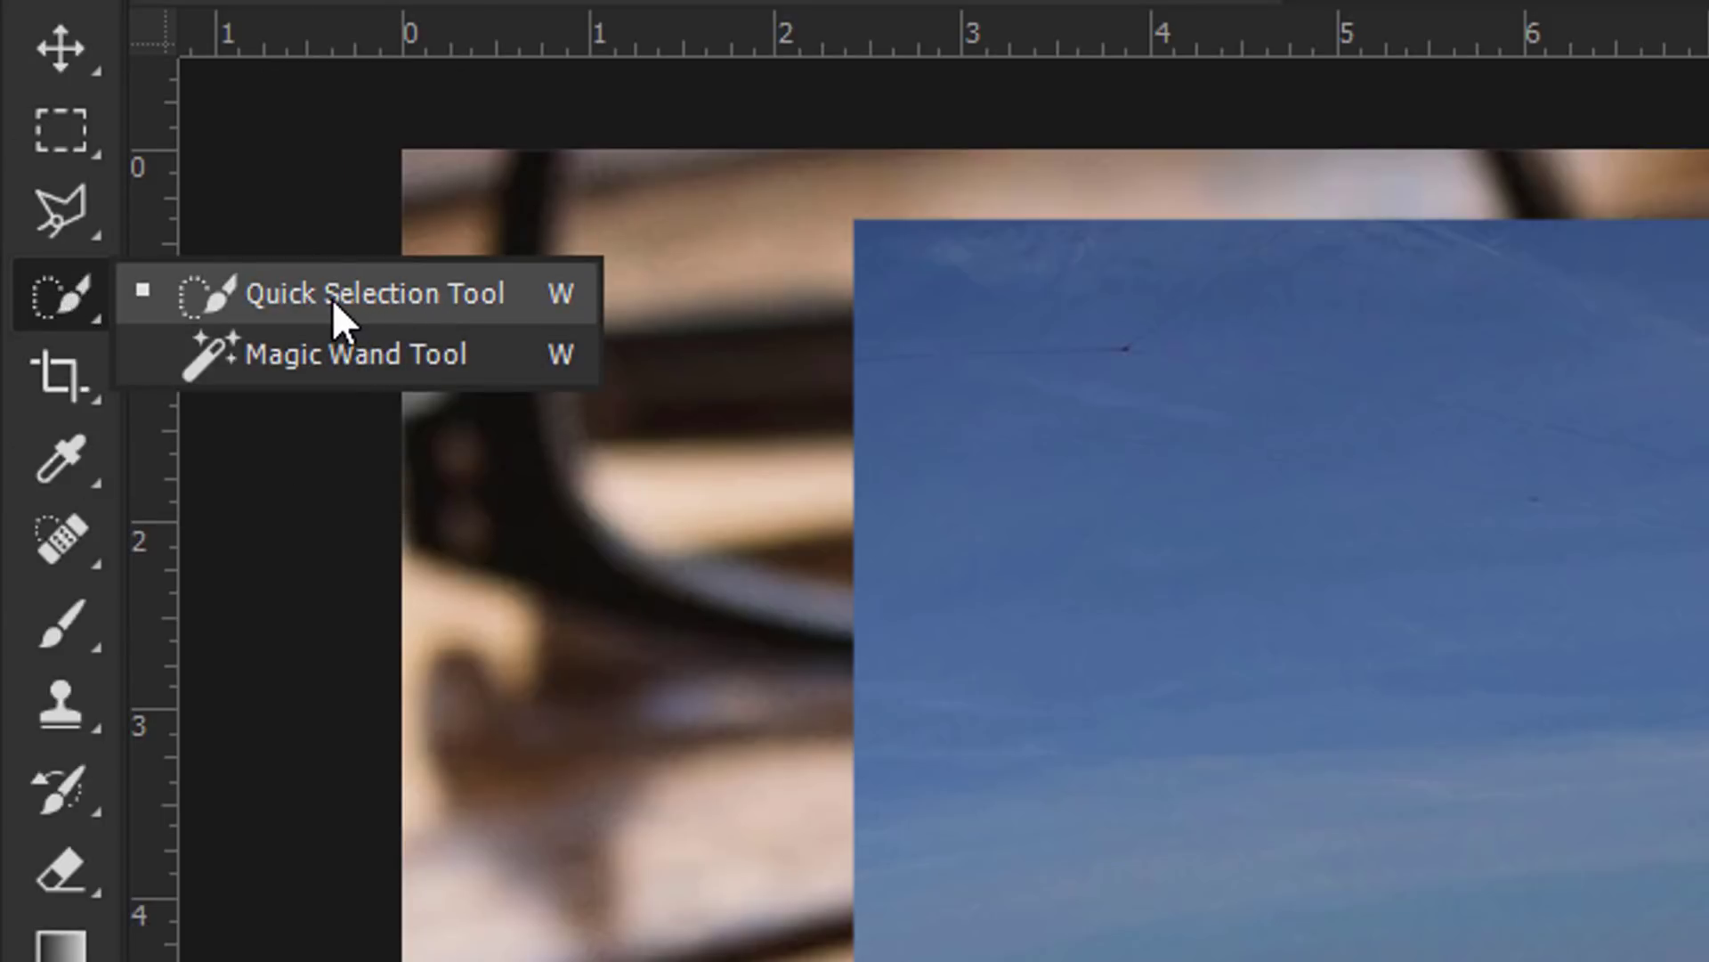
click(271, 291)
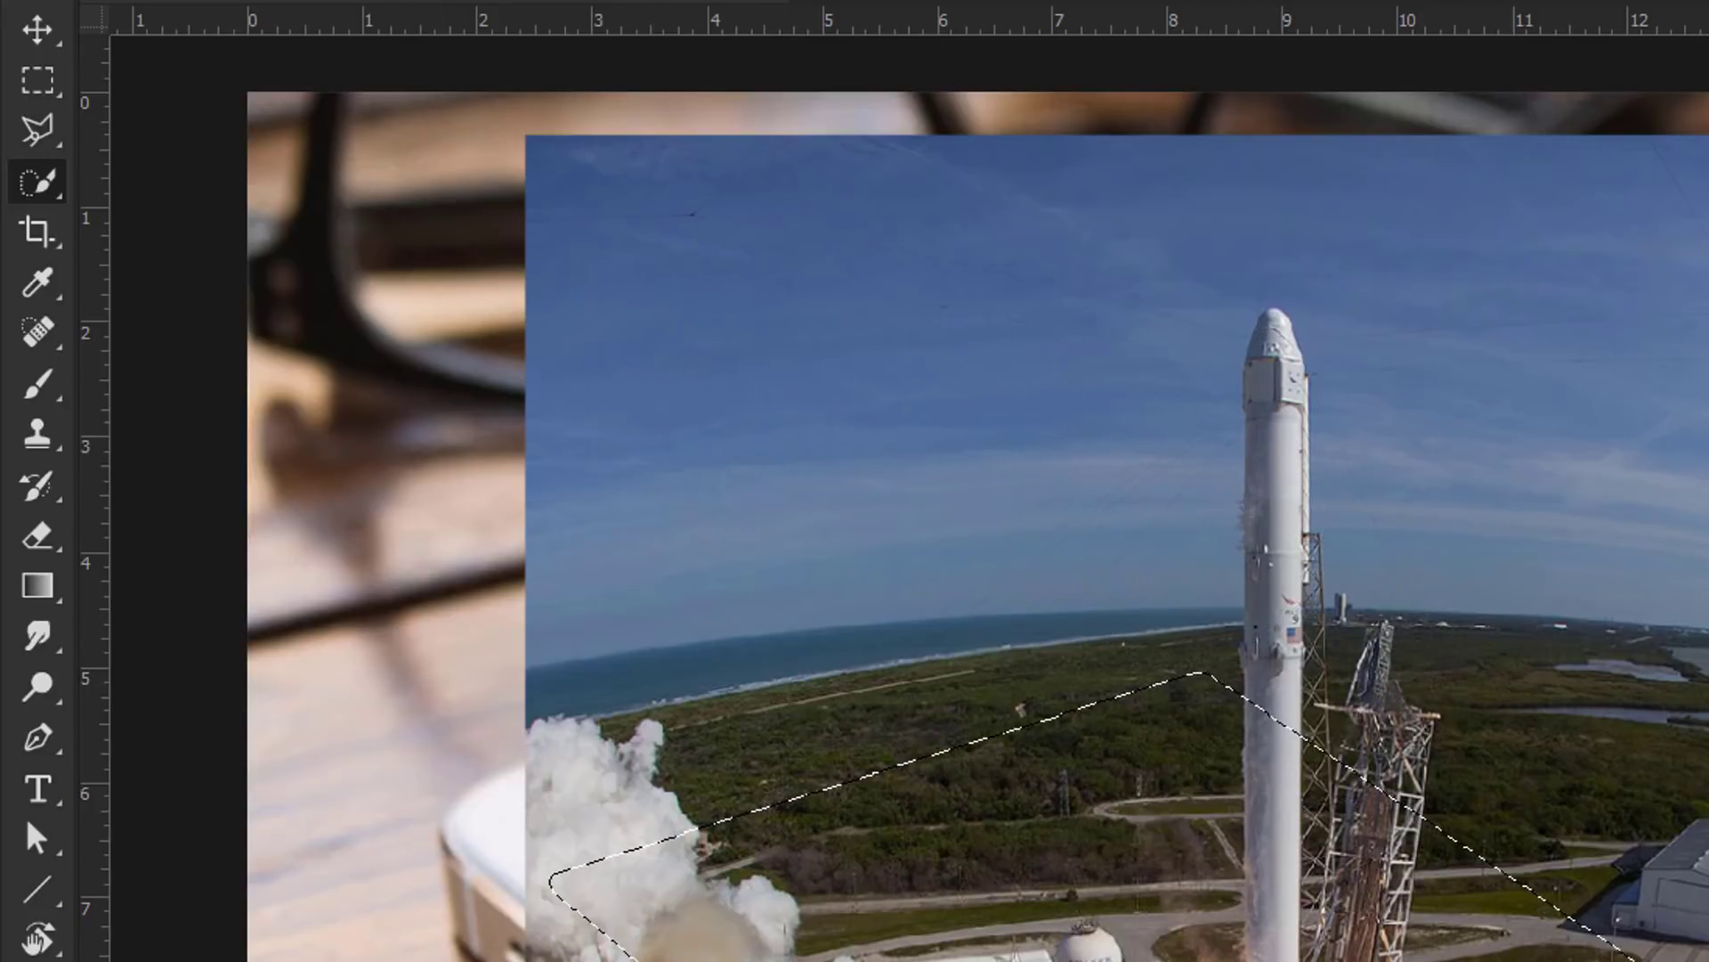
Step: Shrink the Quick Selection brush from 175 px to 30 px with the Size slider and bracket keys
click(394, 36)
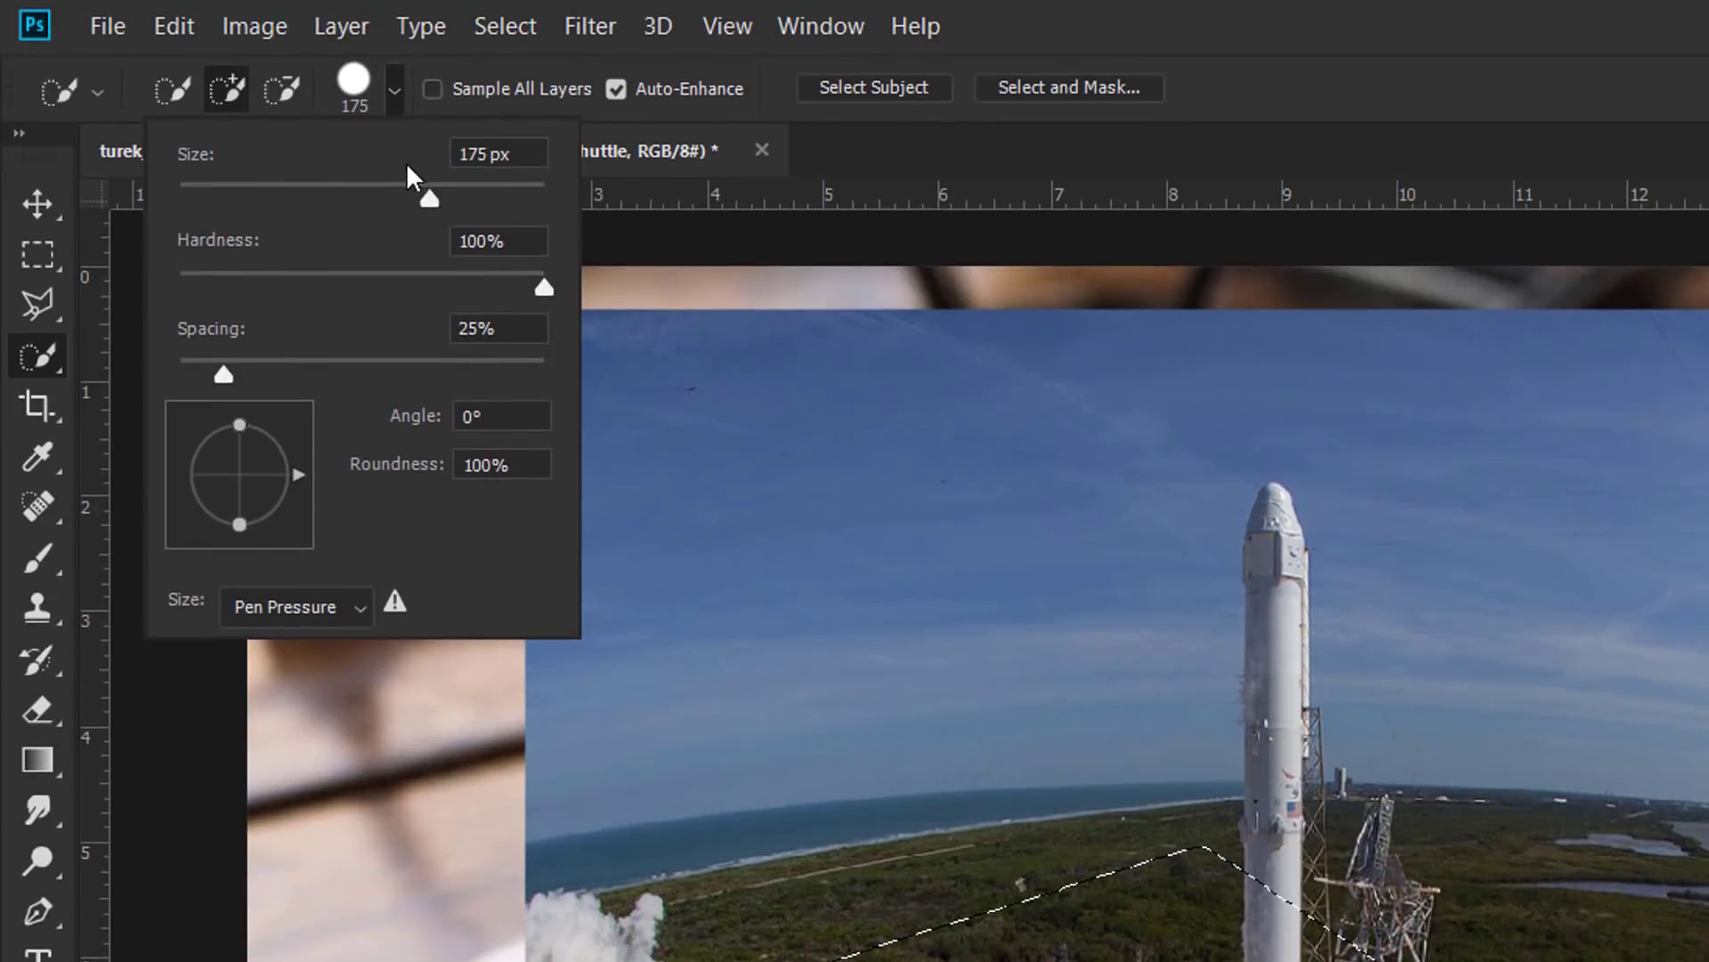
drag(391, 166, 222, 162)
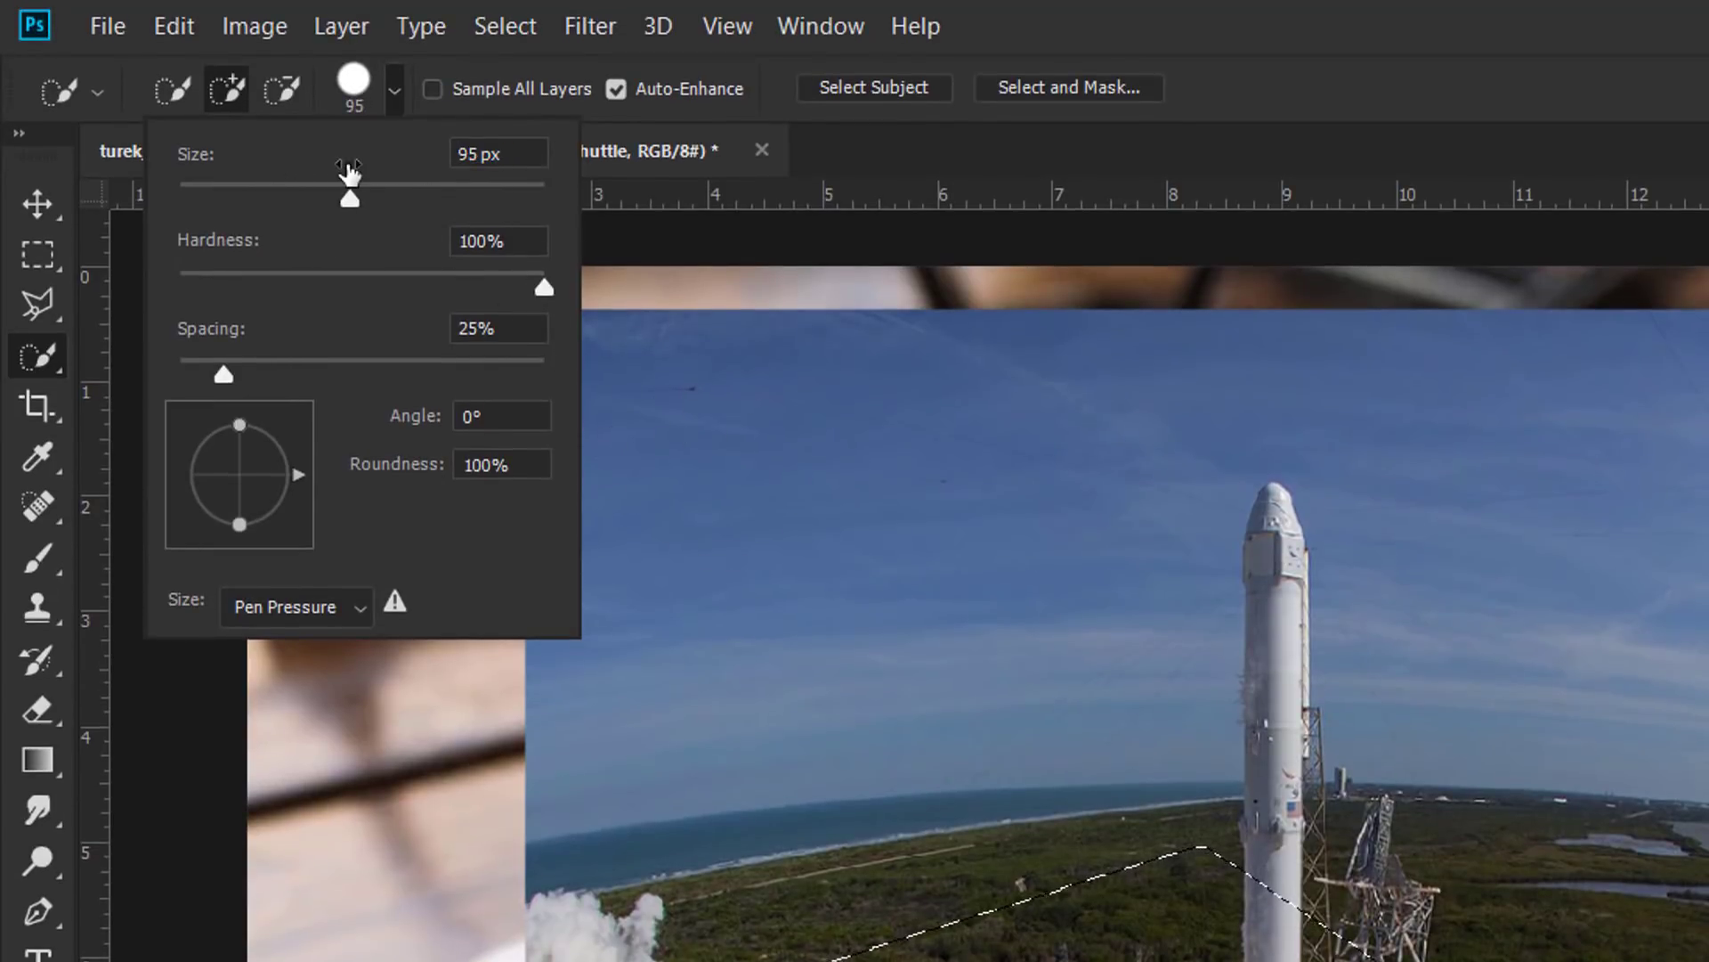
drag(351, 174, 250, 166)
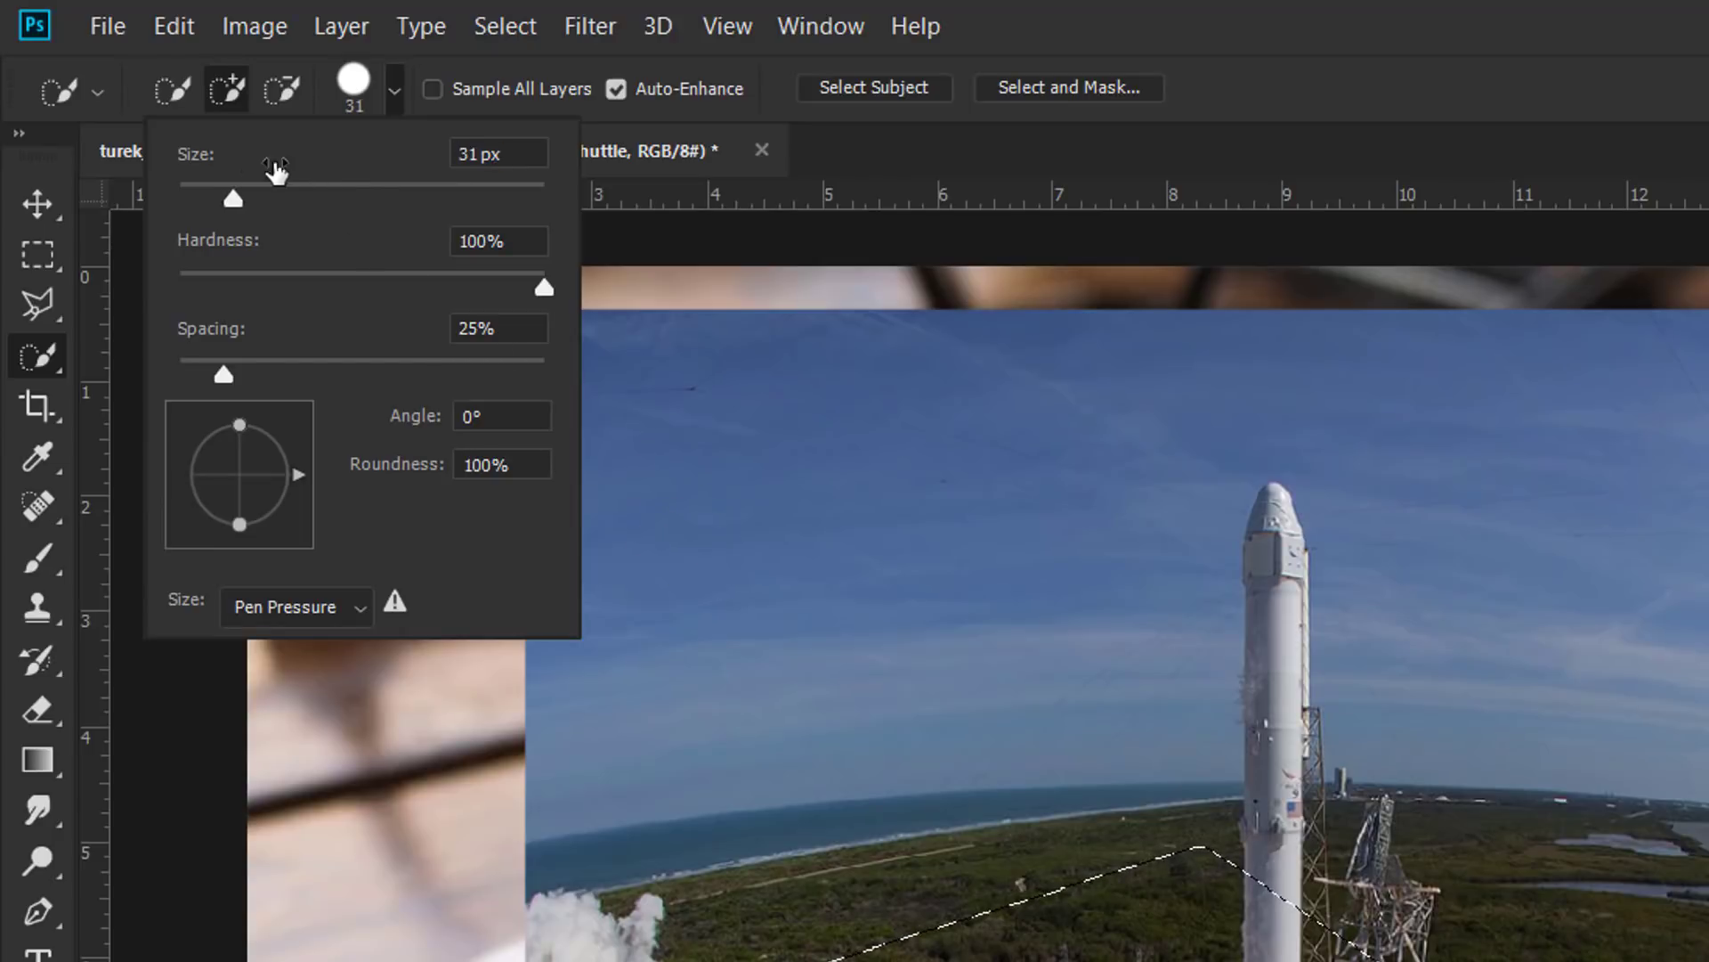
click(393, 92)
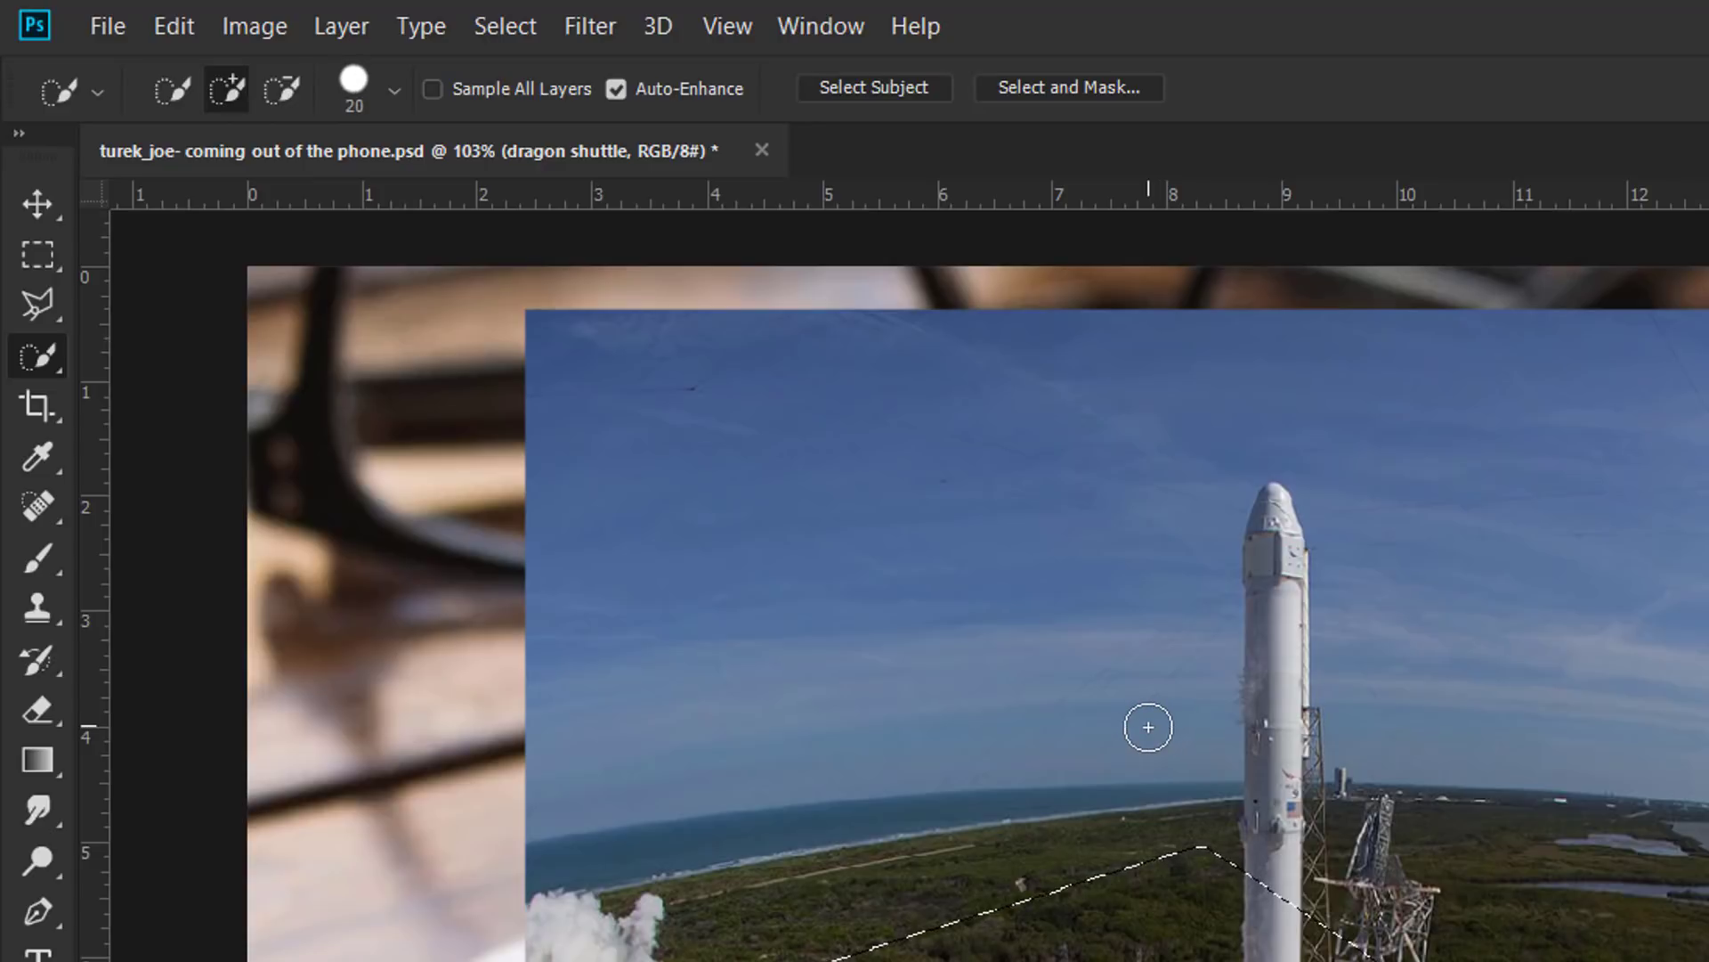
key(bracketleft)
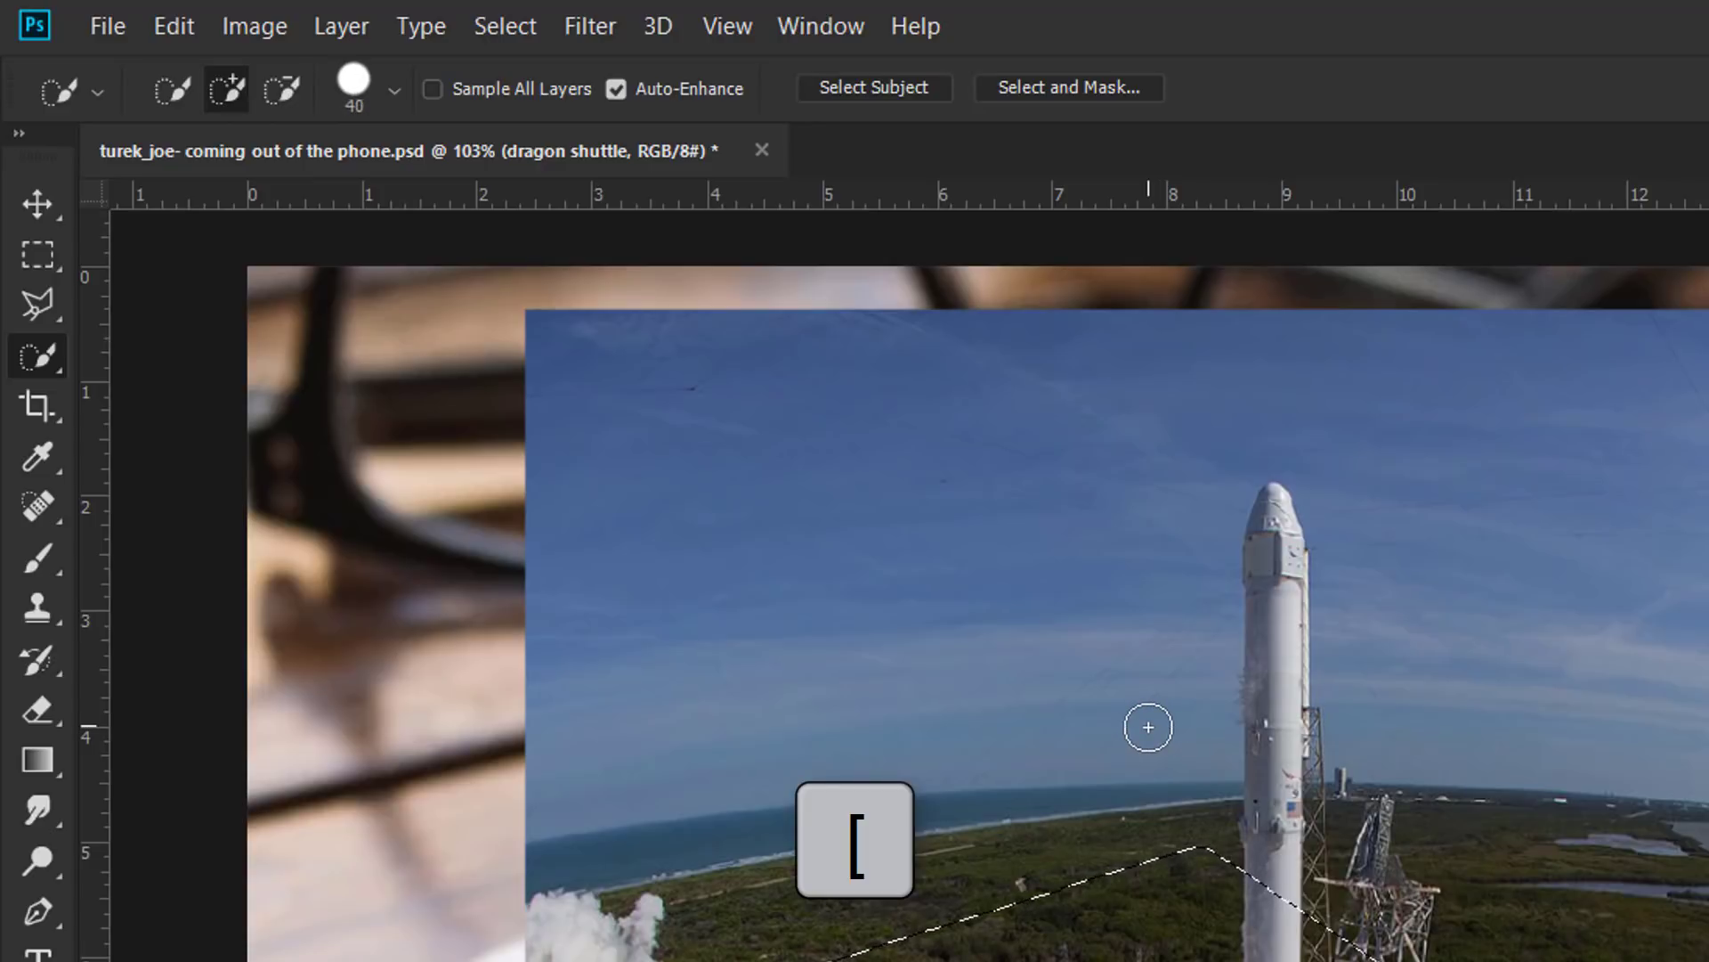
key(bracketleft)
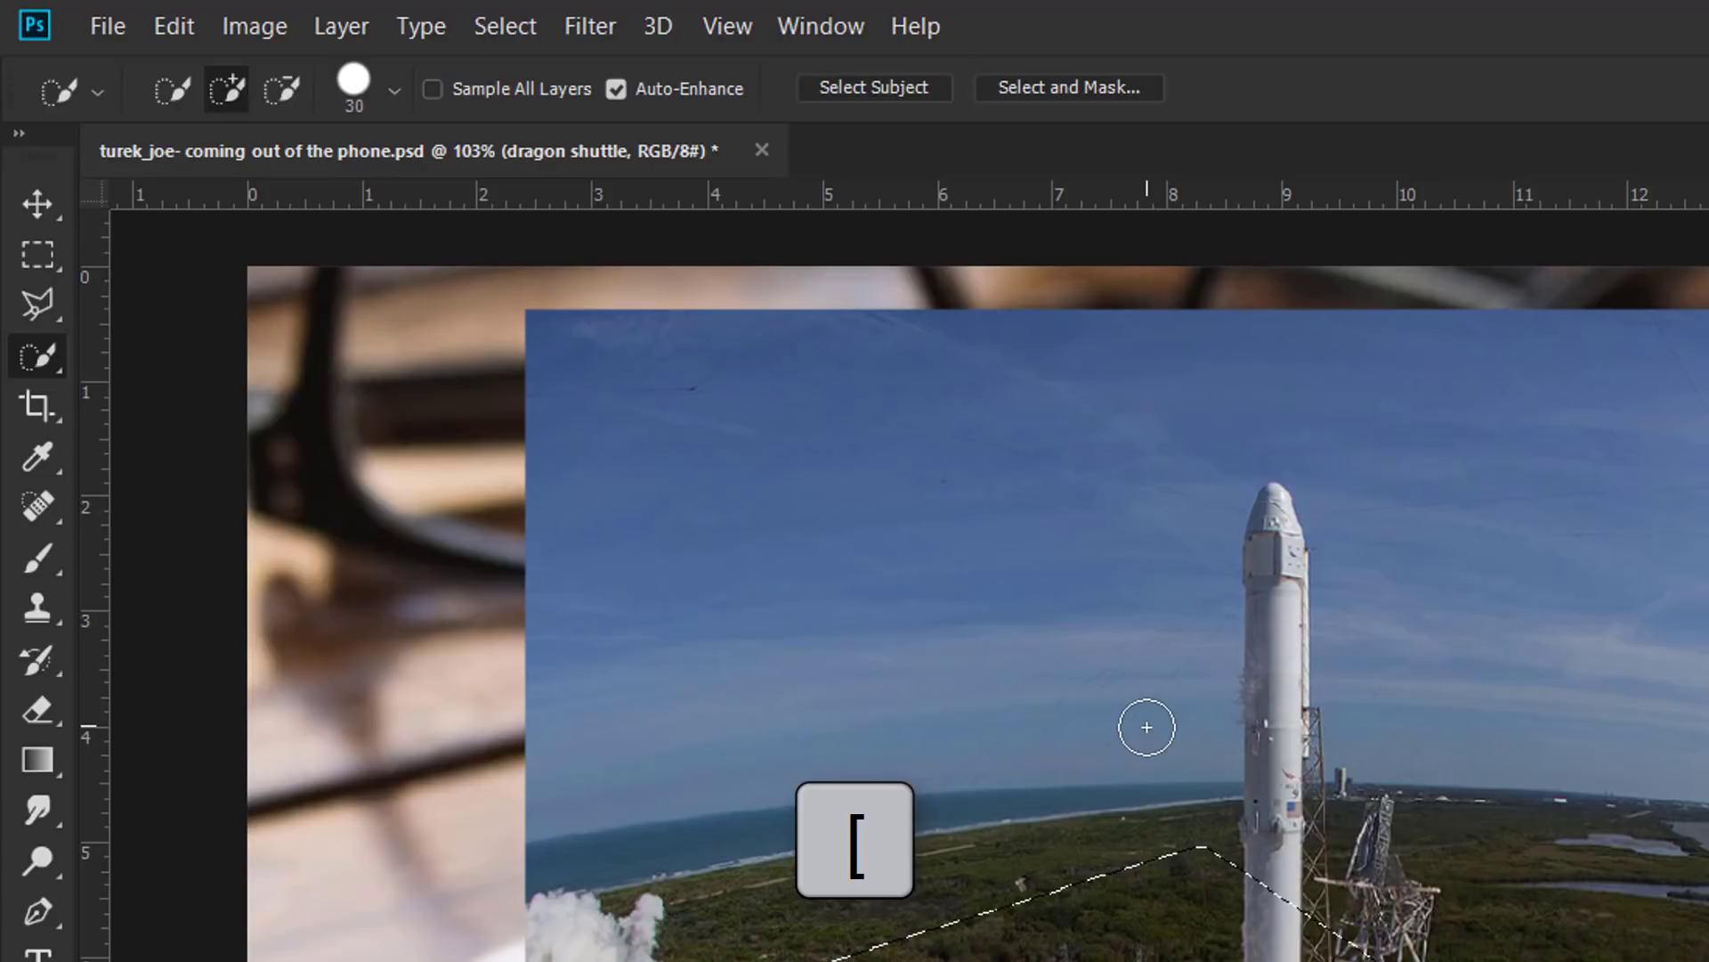
key(bracketright)
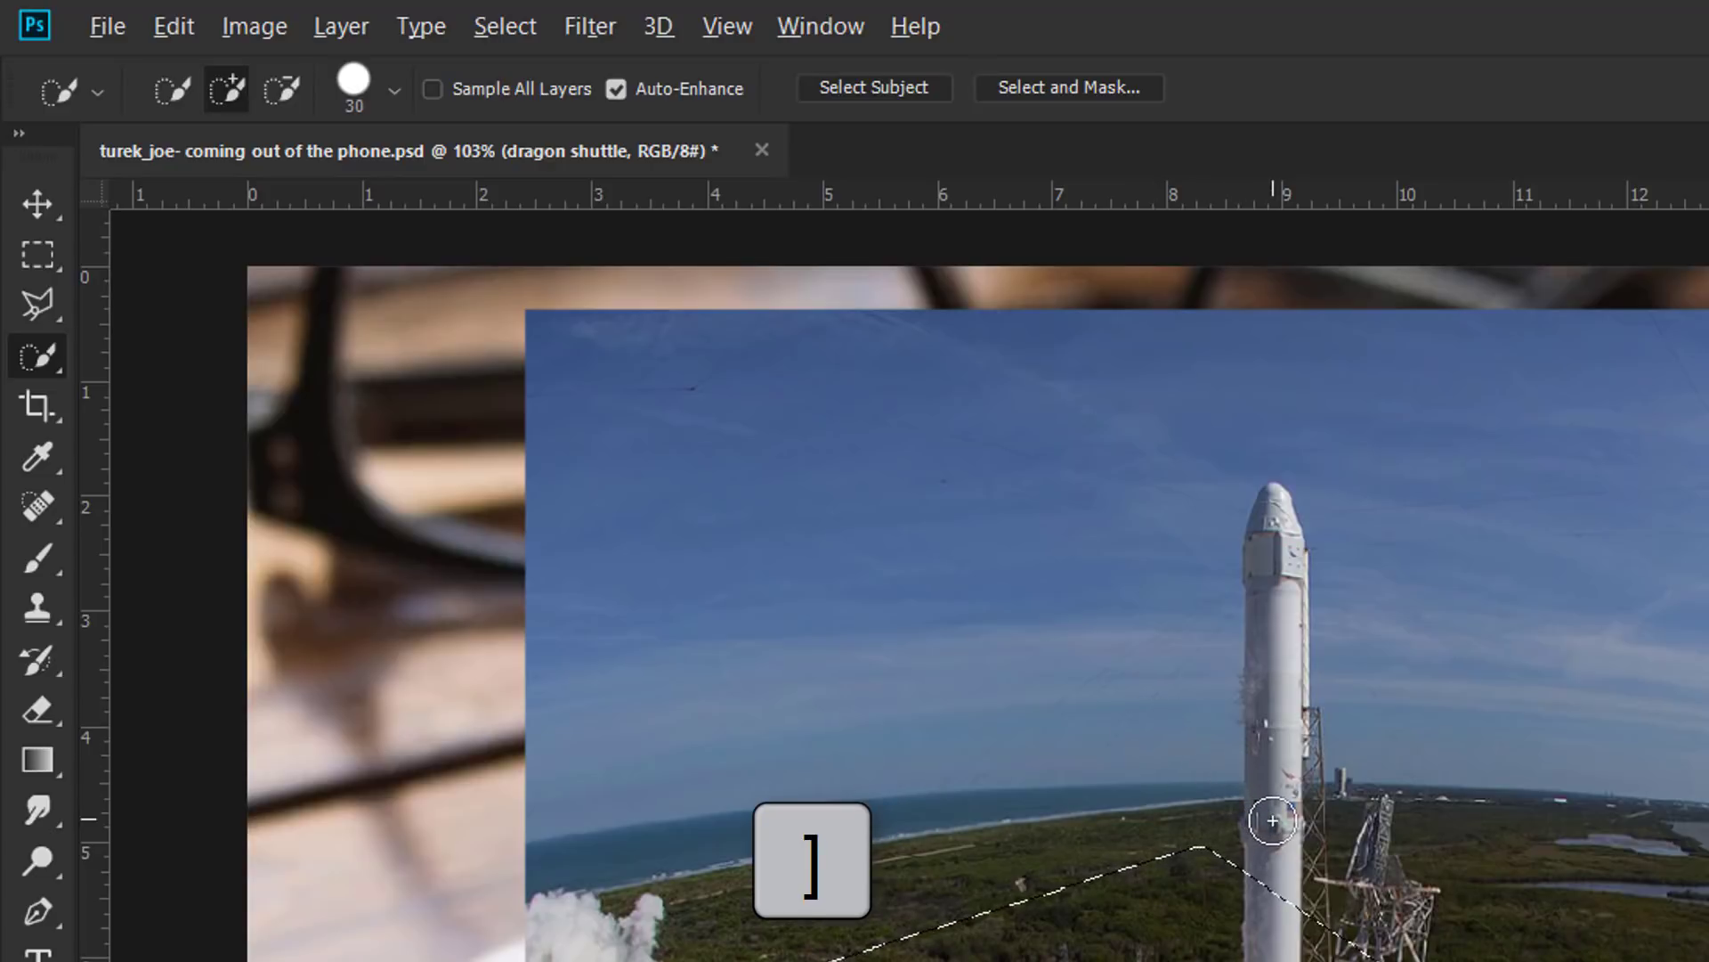
scroll(1274, 819, up, 6)
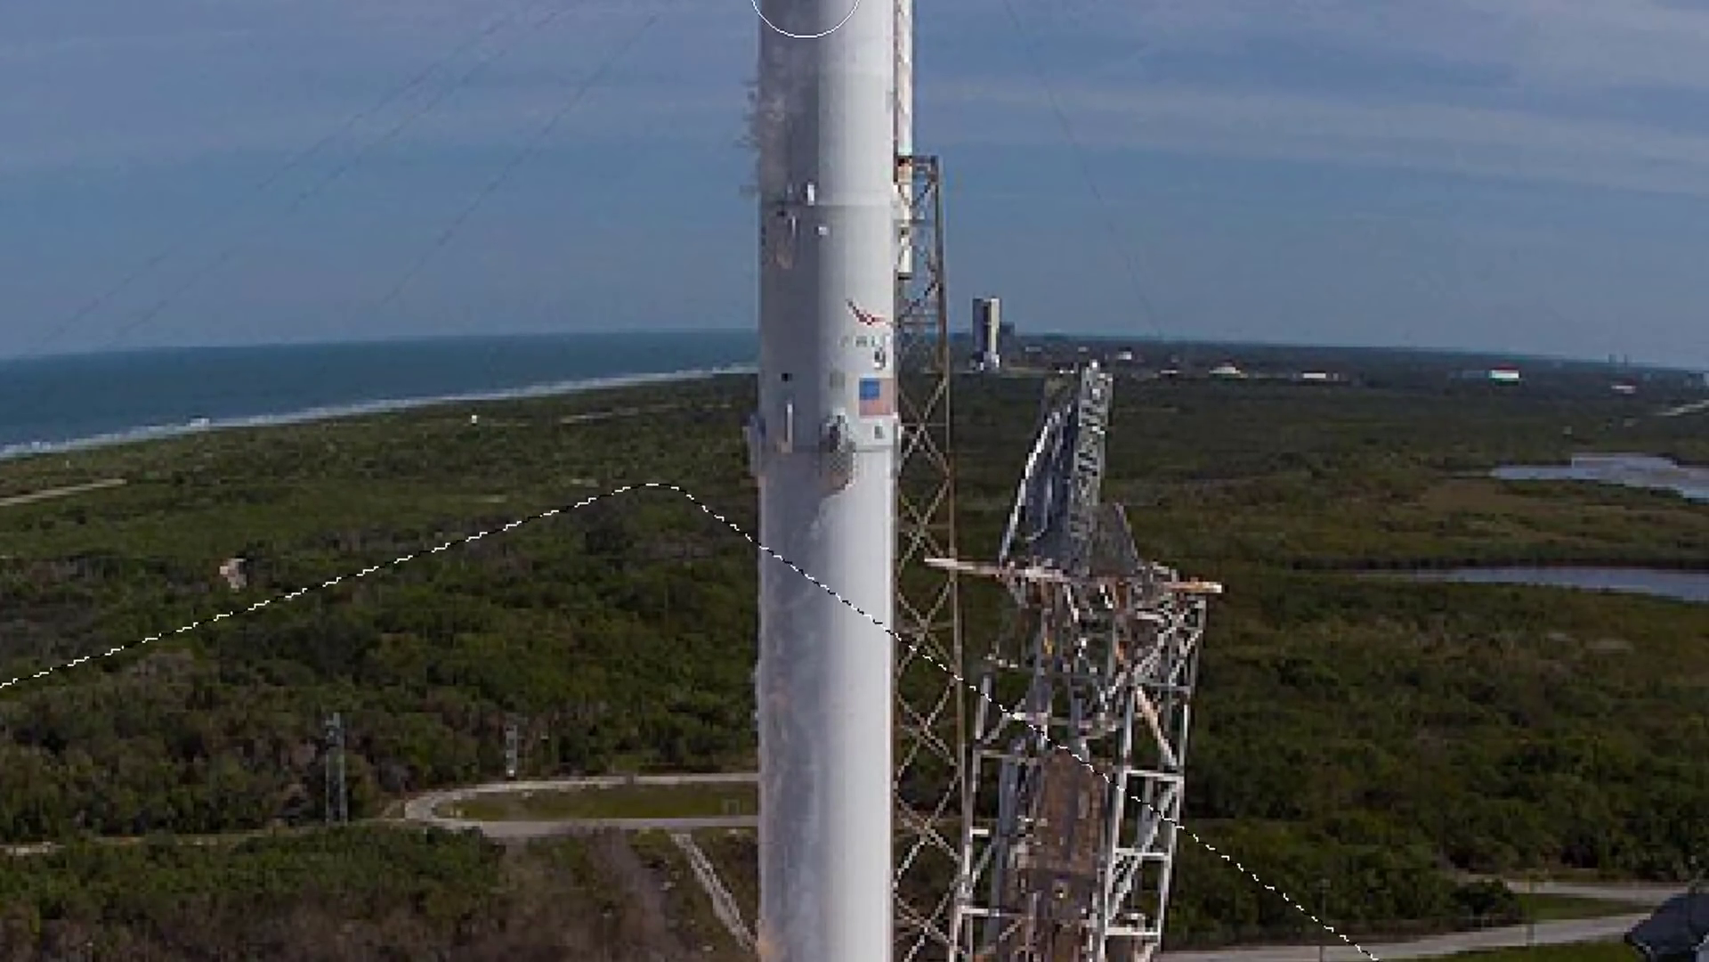
Step: Paint a selection up the rocket from the tower base through the body to the capsule nose tip
mouse_move(794, 365)
mouse_down()
mouse_move(658, 579)
mouse_move(591, 629)
mouse_up()
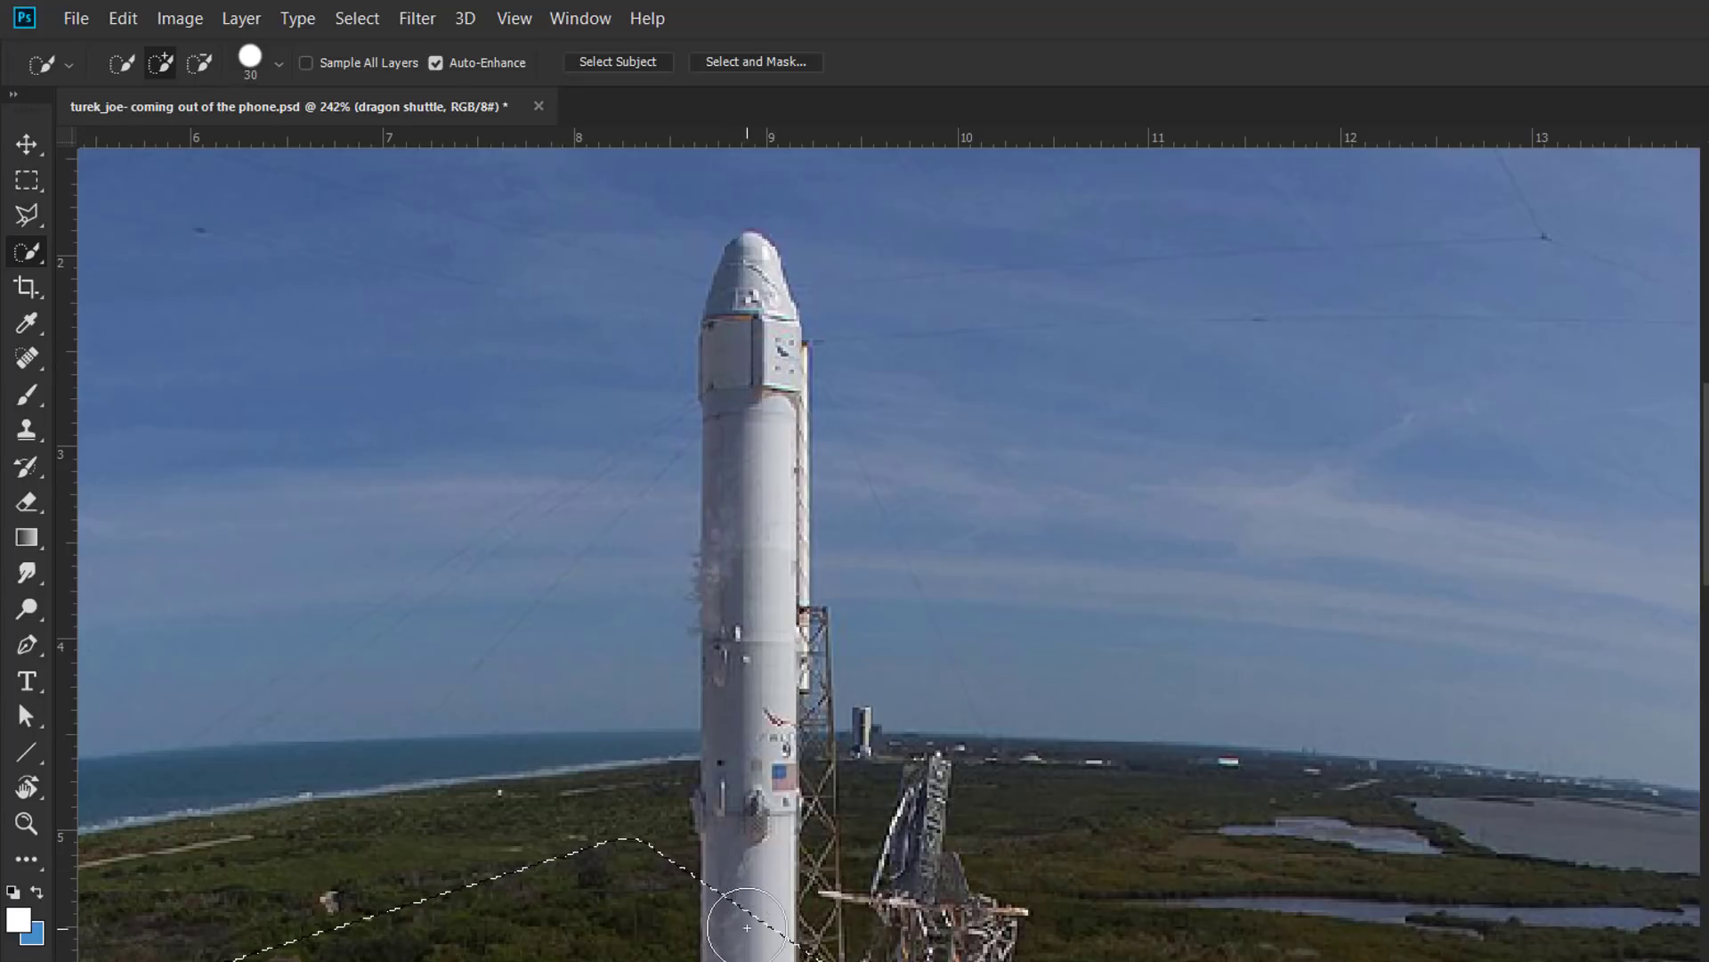
drag(747, 927, 747, 879)
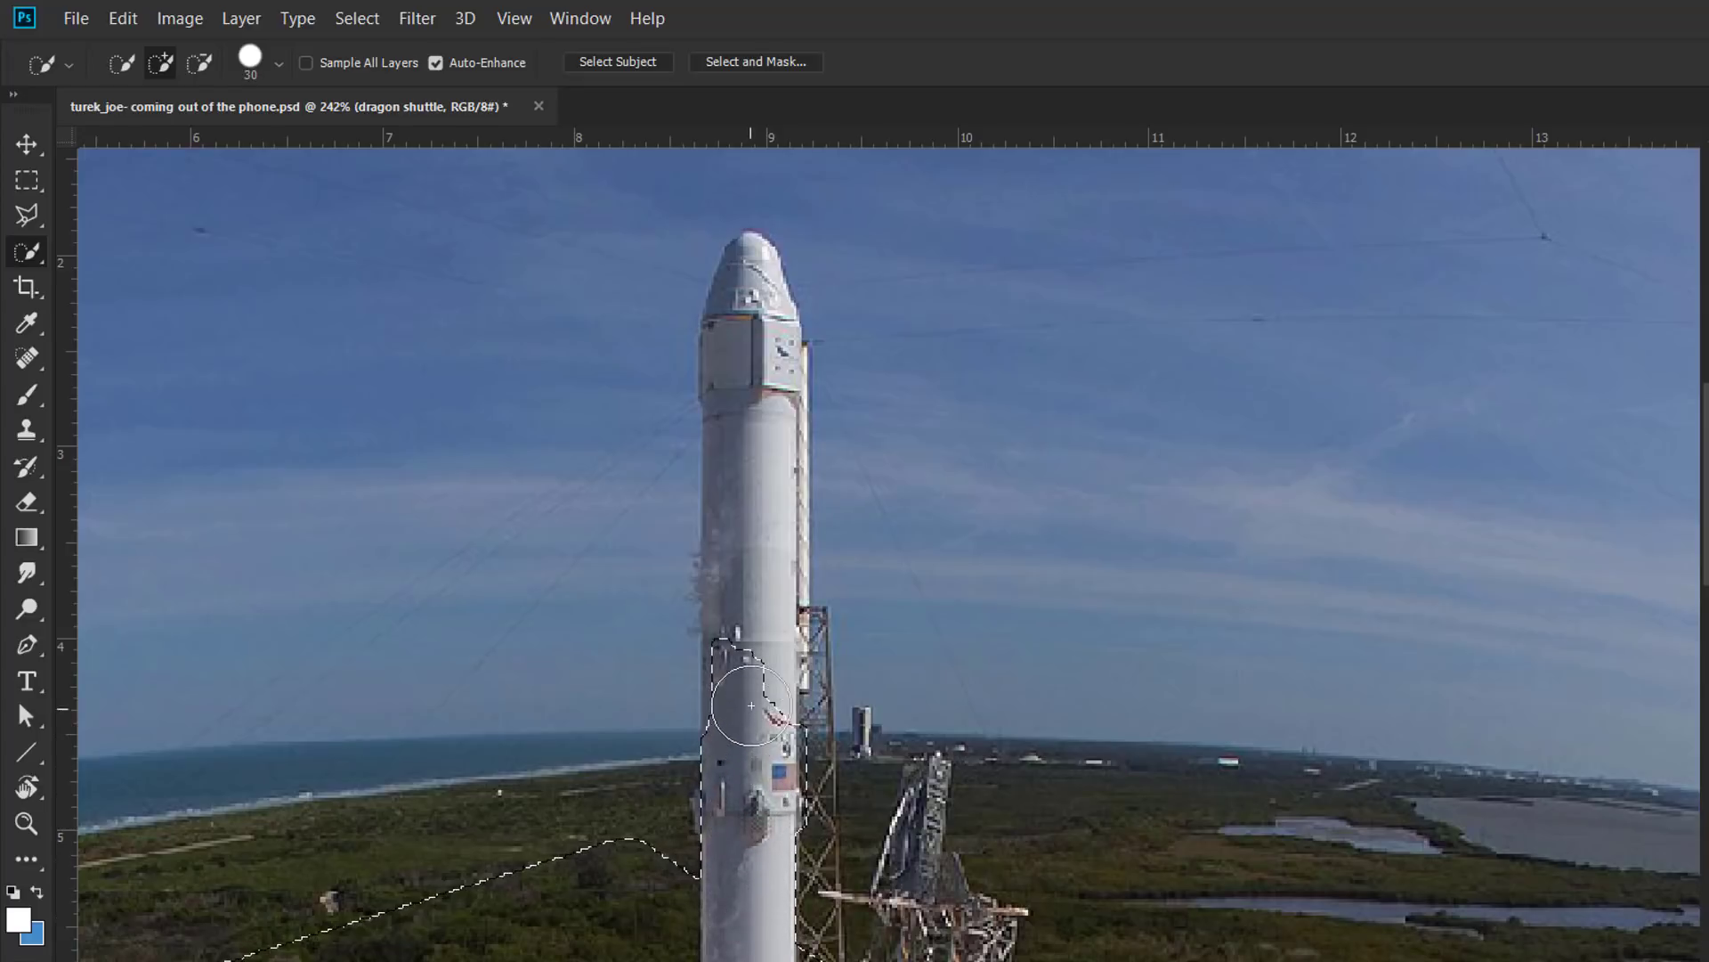
drag(751, 705, 759, 660)
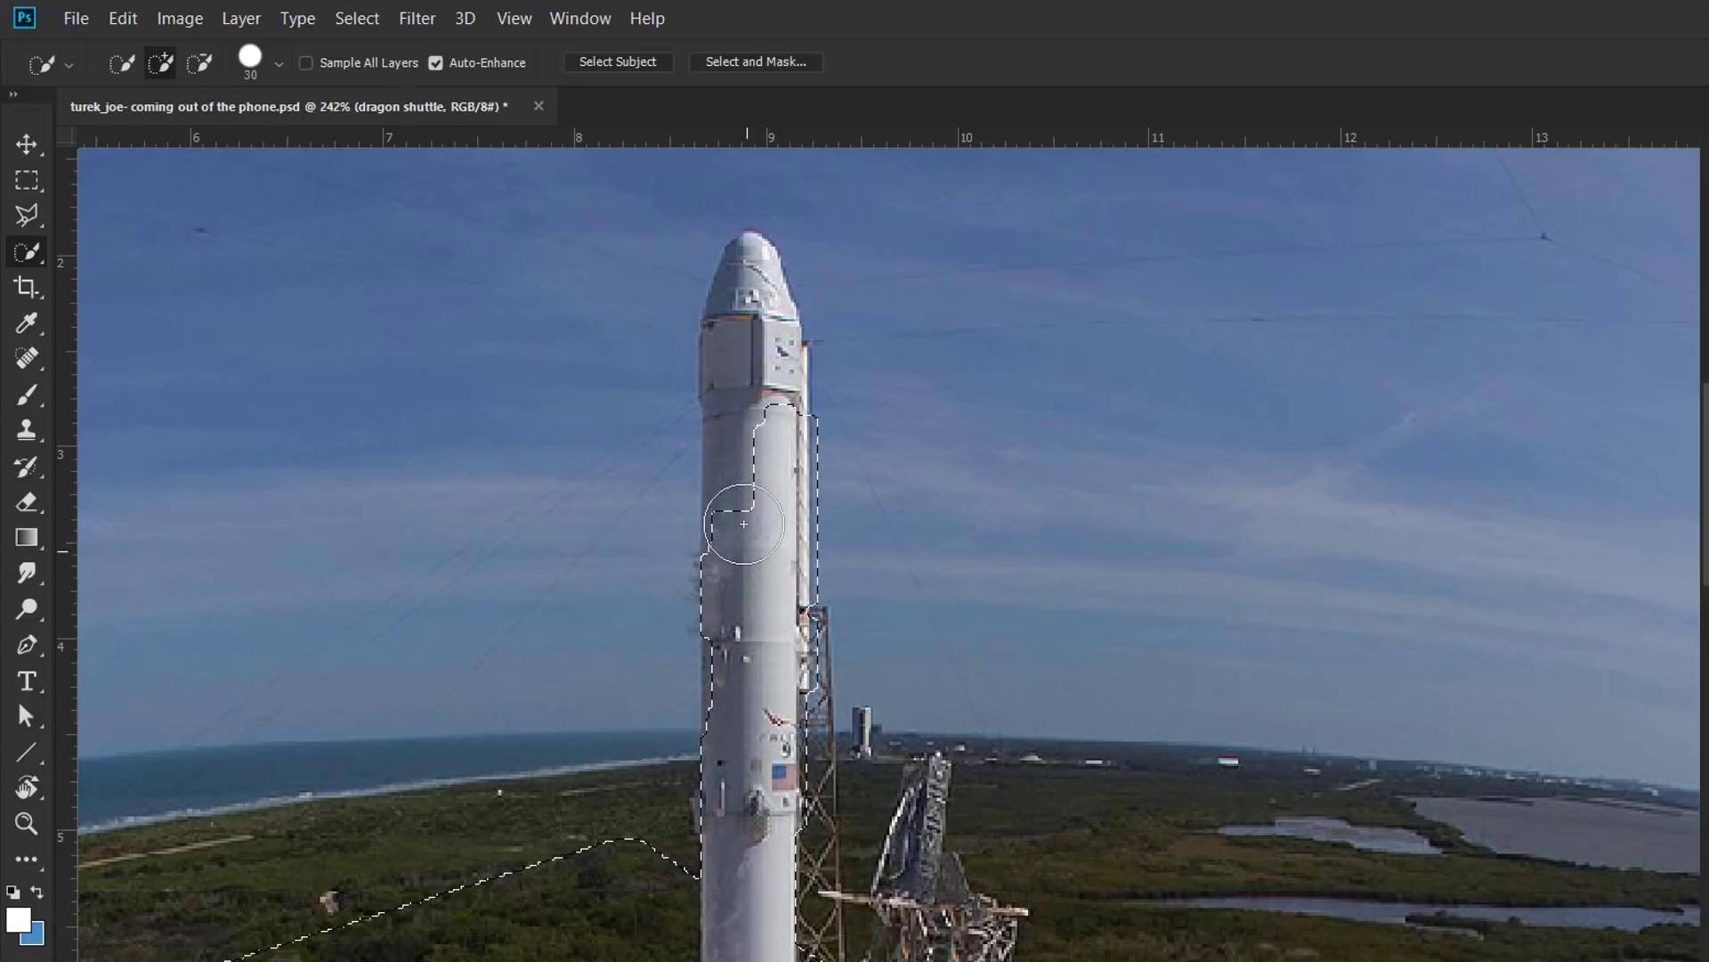
drag(744, 524, 752, 439)
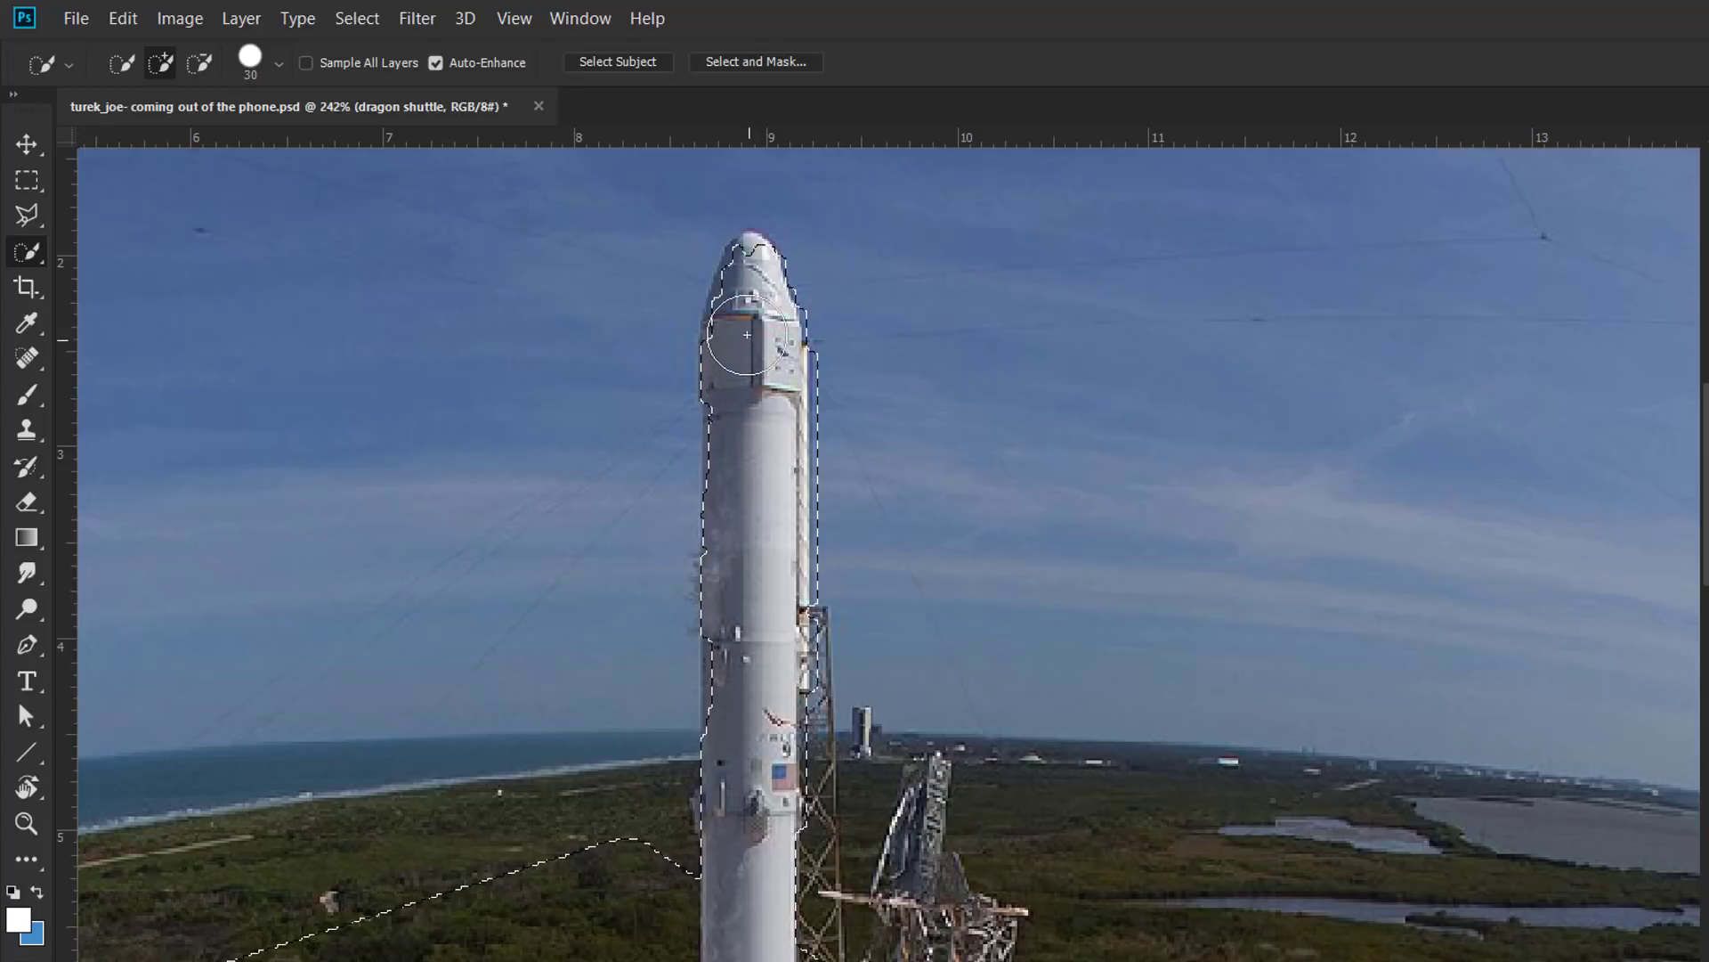
drag(753, 275, 750, 350)
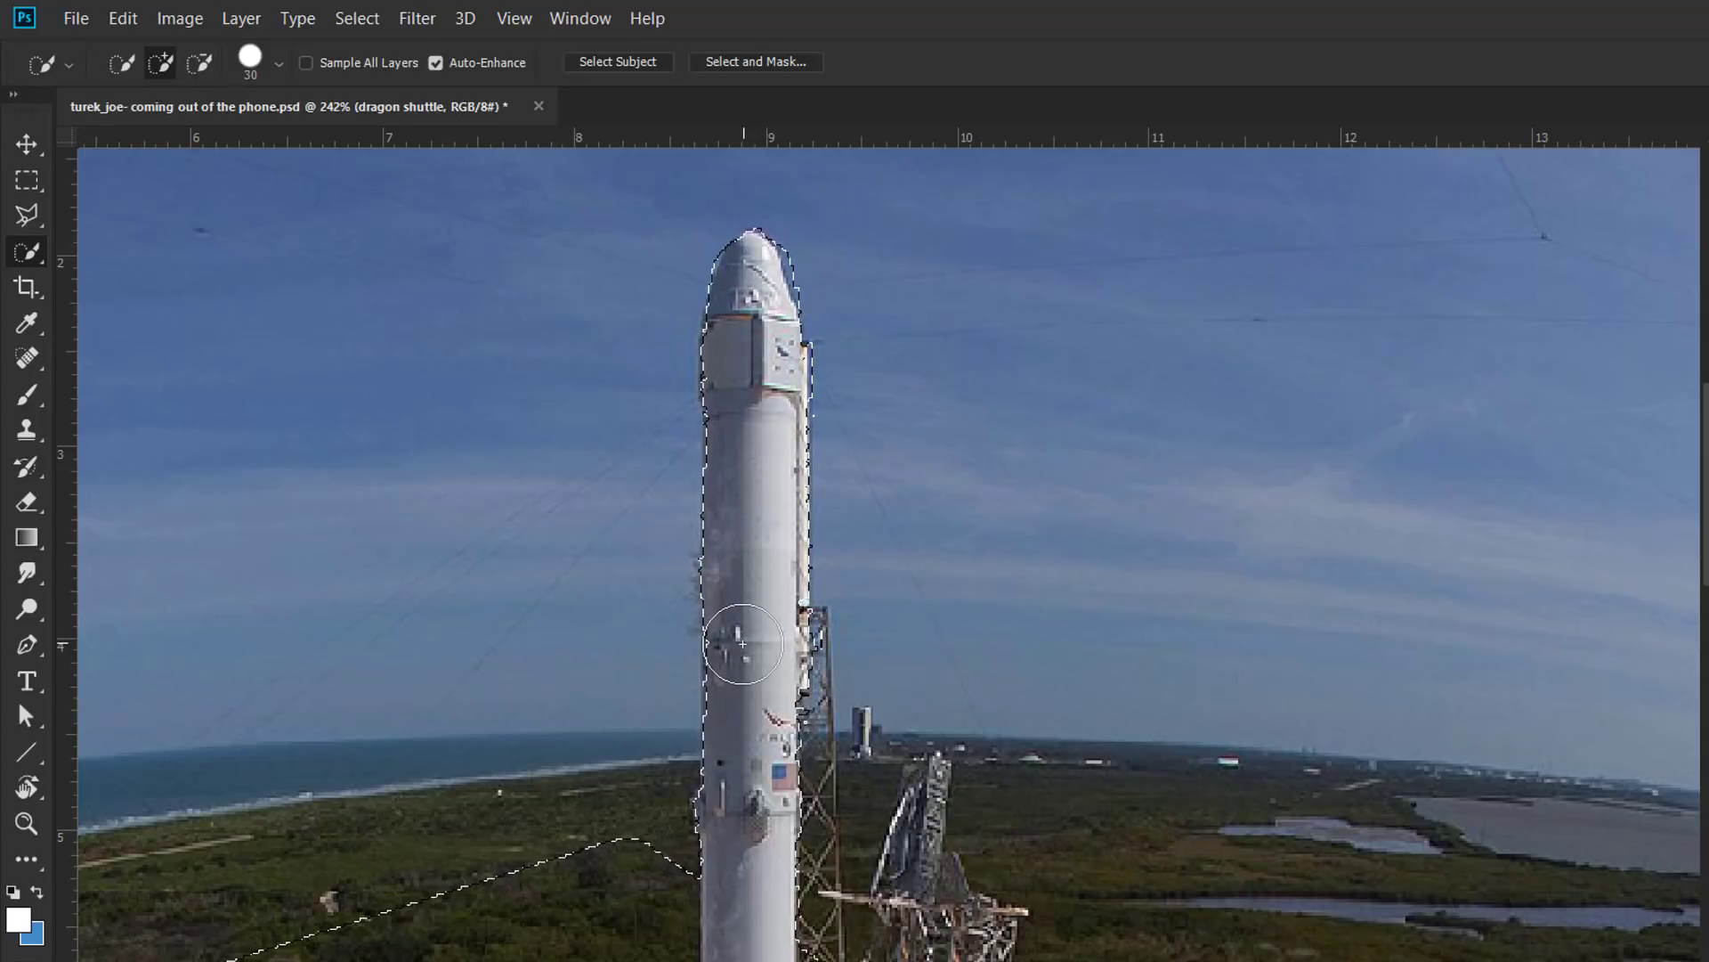
drag(742, 642, 742, 650)
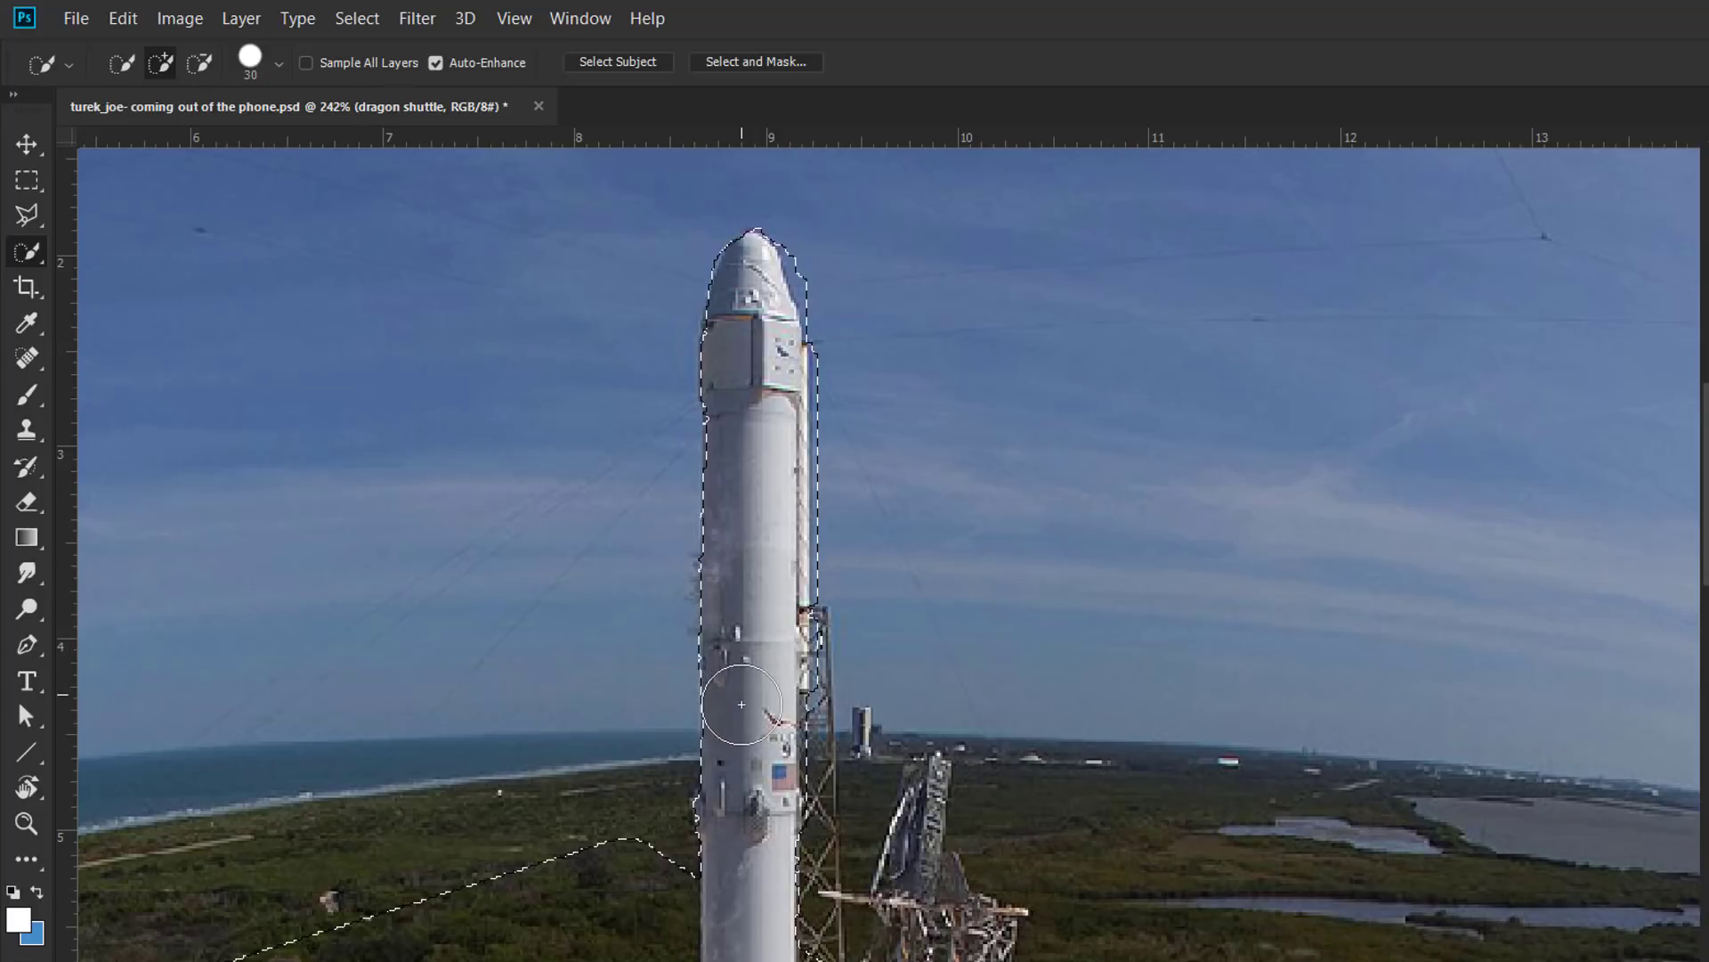
drag(749, 712, 759, 717)
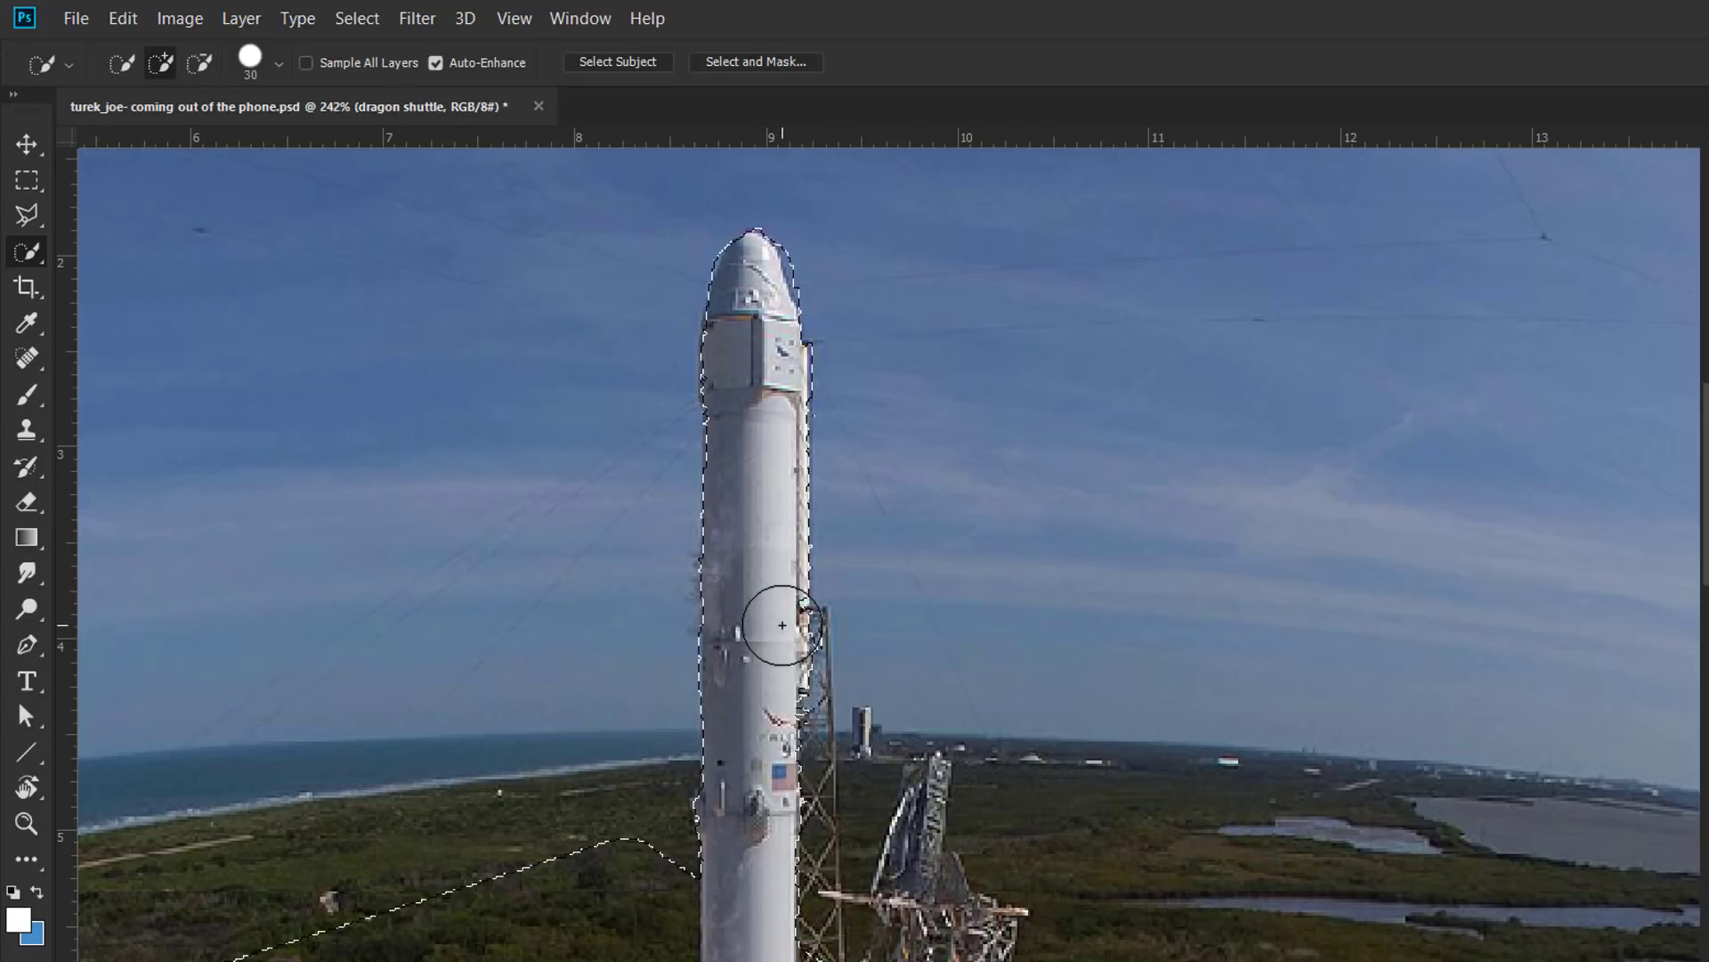
drag(789, 629, 798, 739)
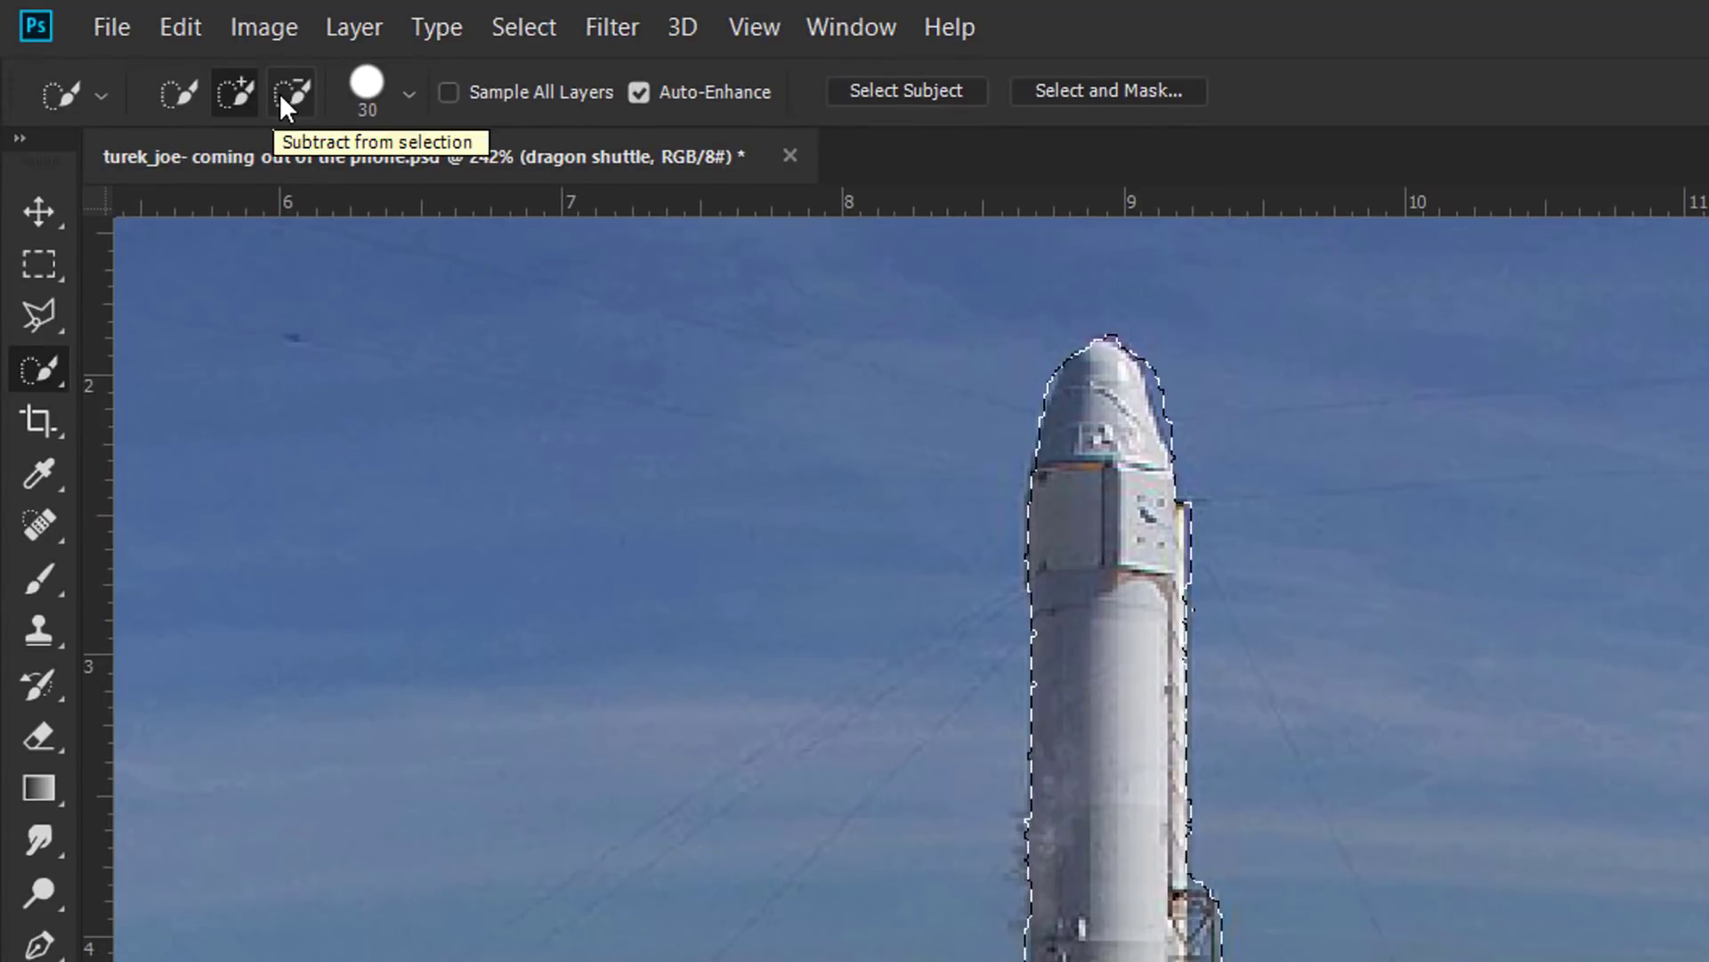
Step: Reduce the brush to 15 px and set the Quick Selection mode to Add to Selection
click(280, 93)
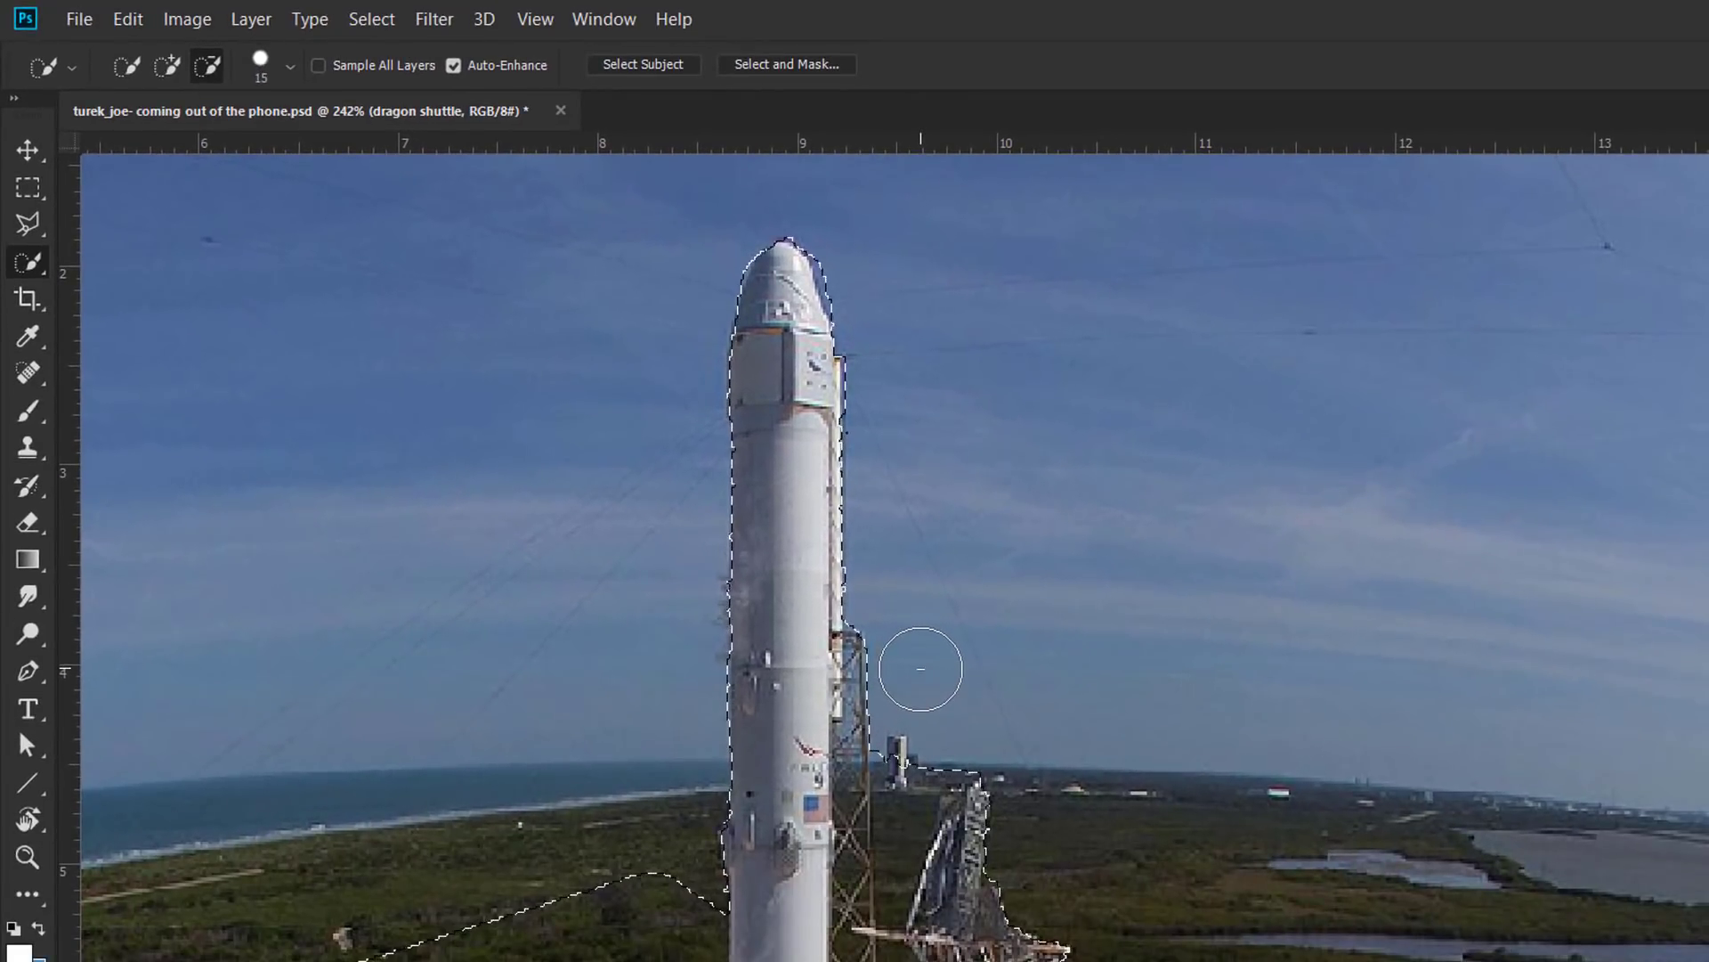
key(bracketleft)
key(bracketleft)
key(bracketleft)
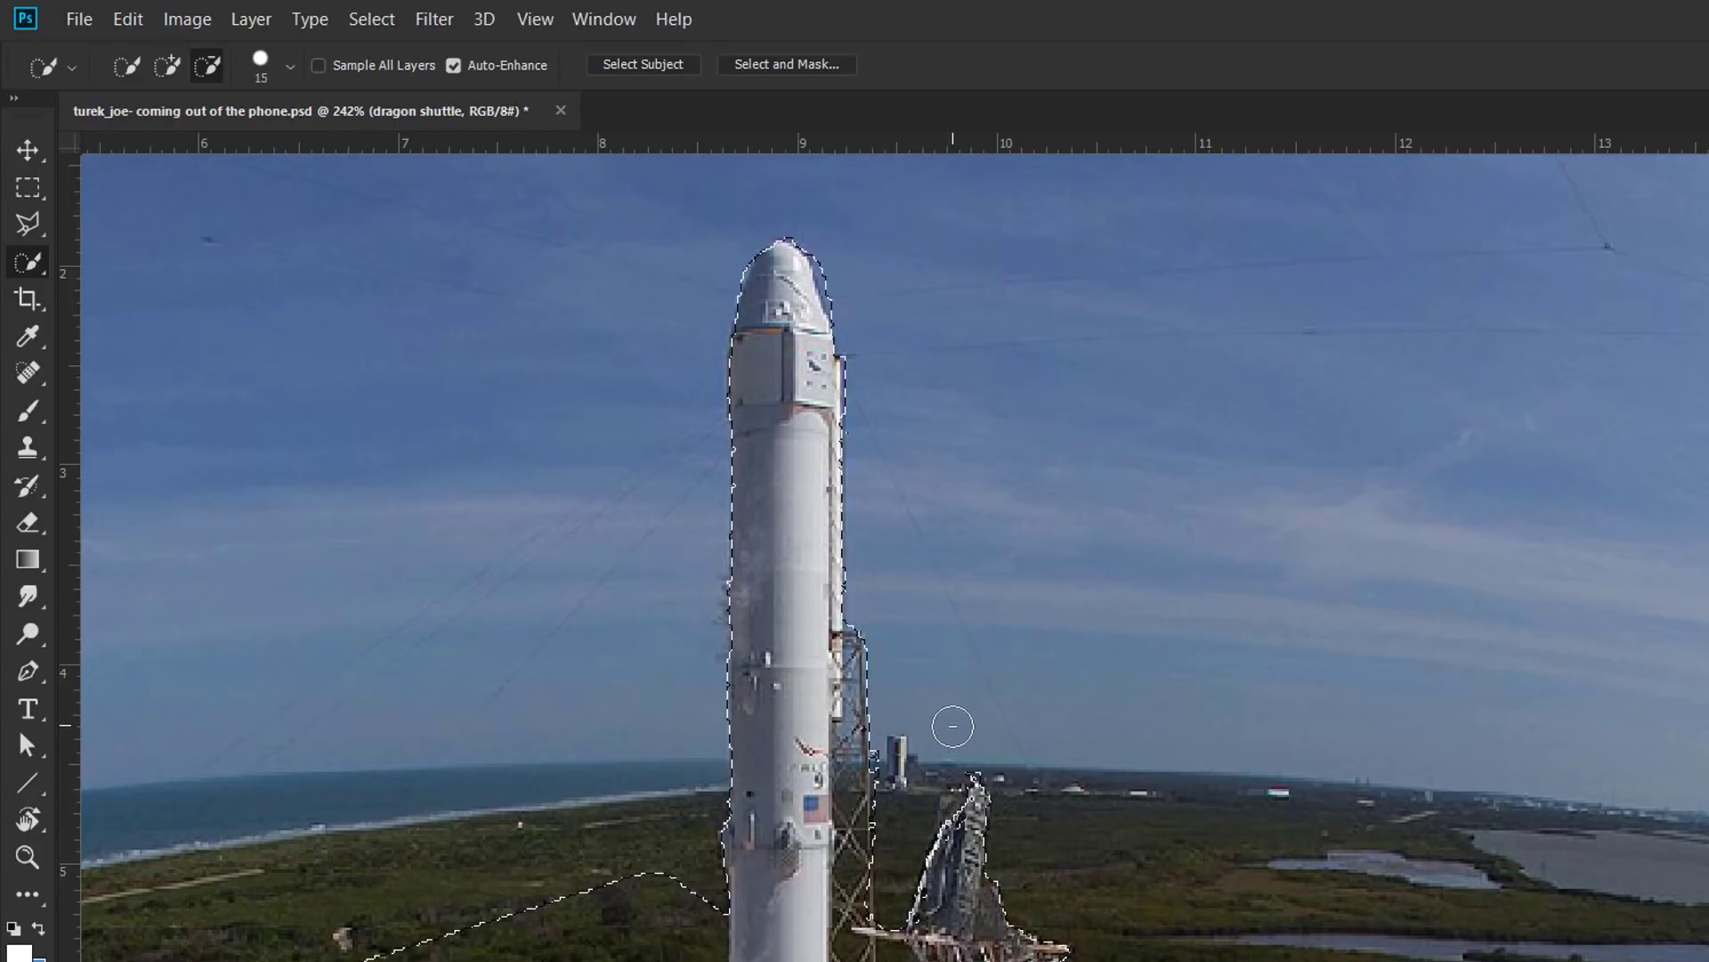
key(alt)
key(alt)
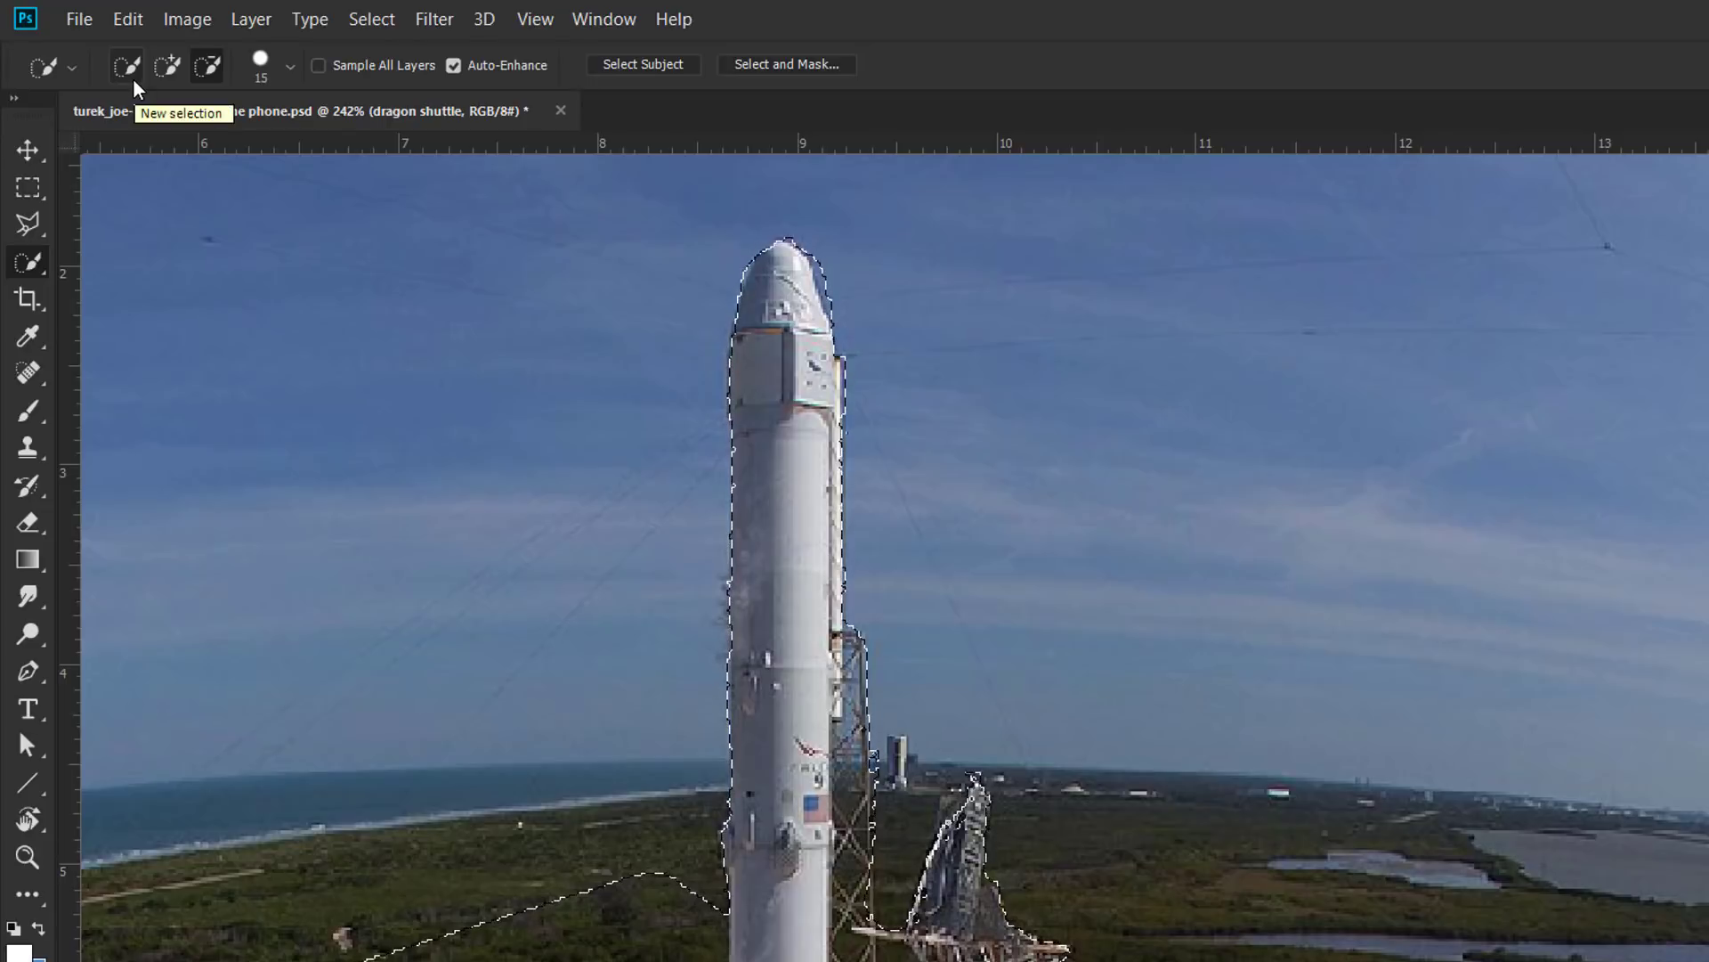
click(133, 81)
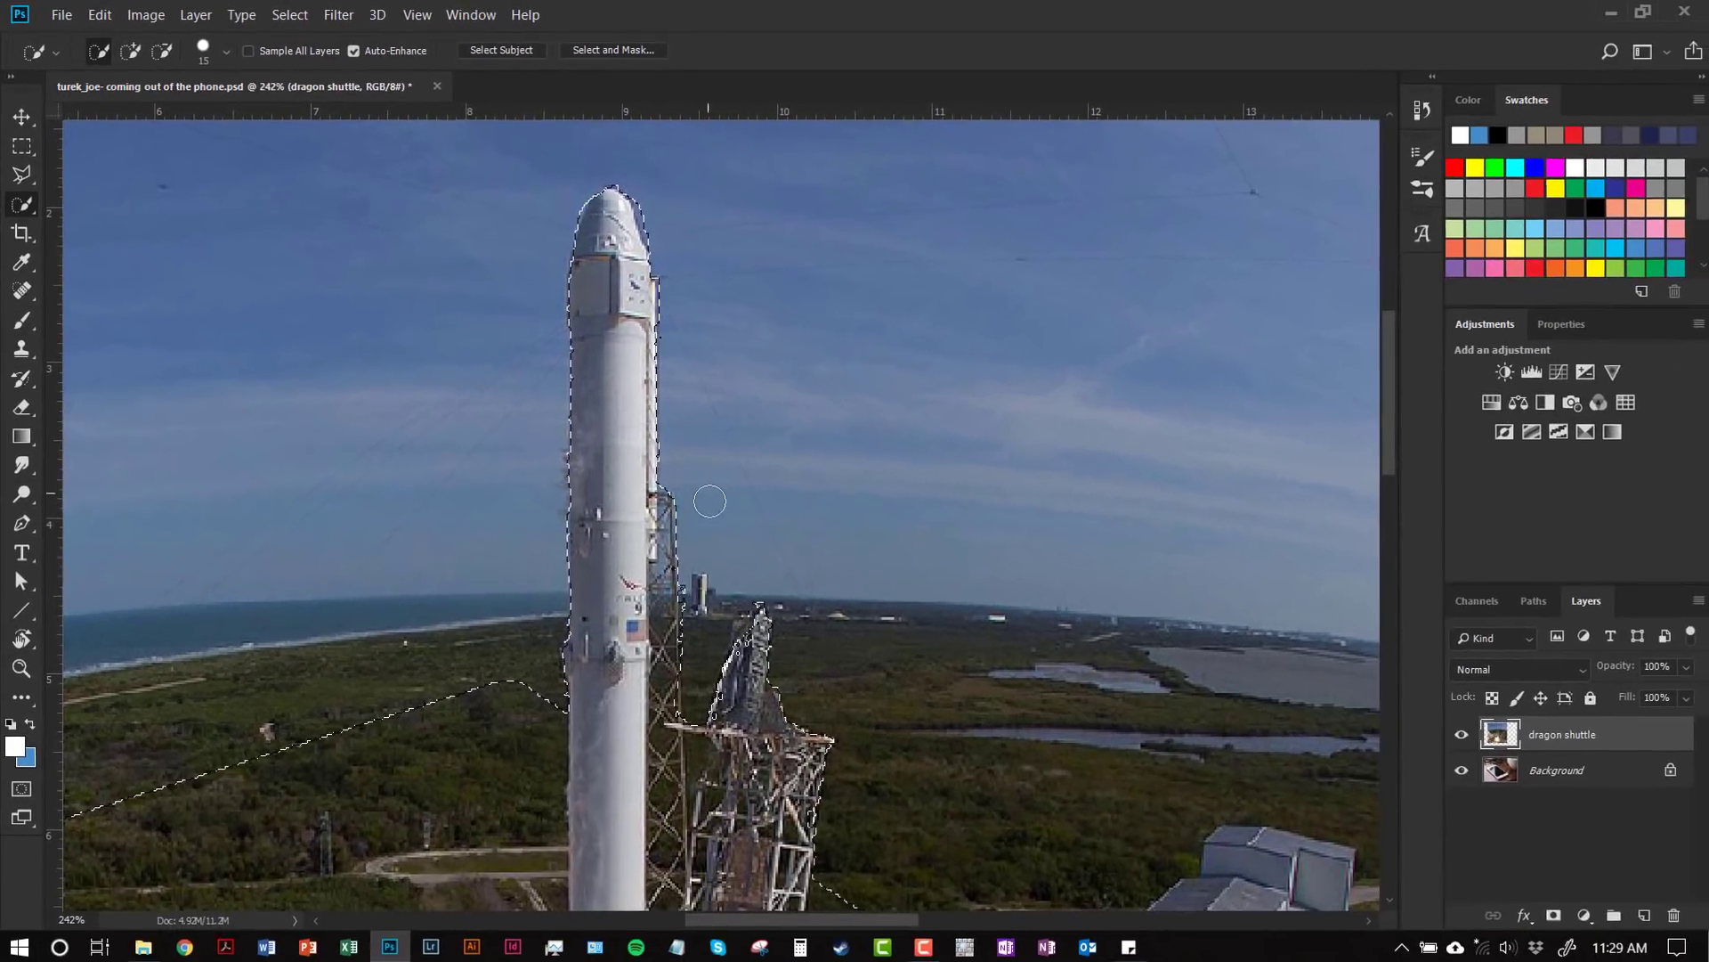
key(shift)
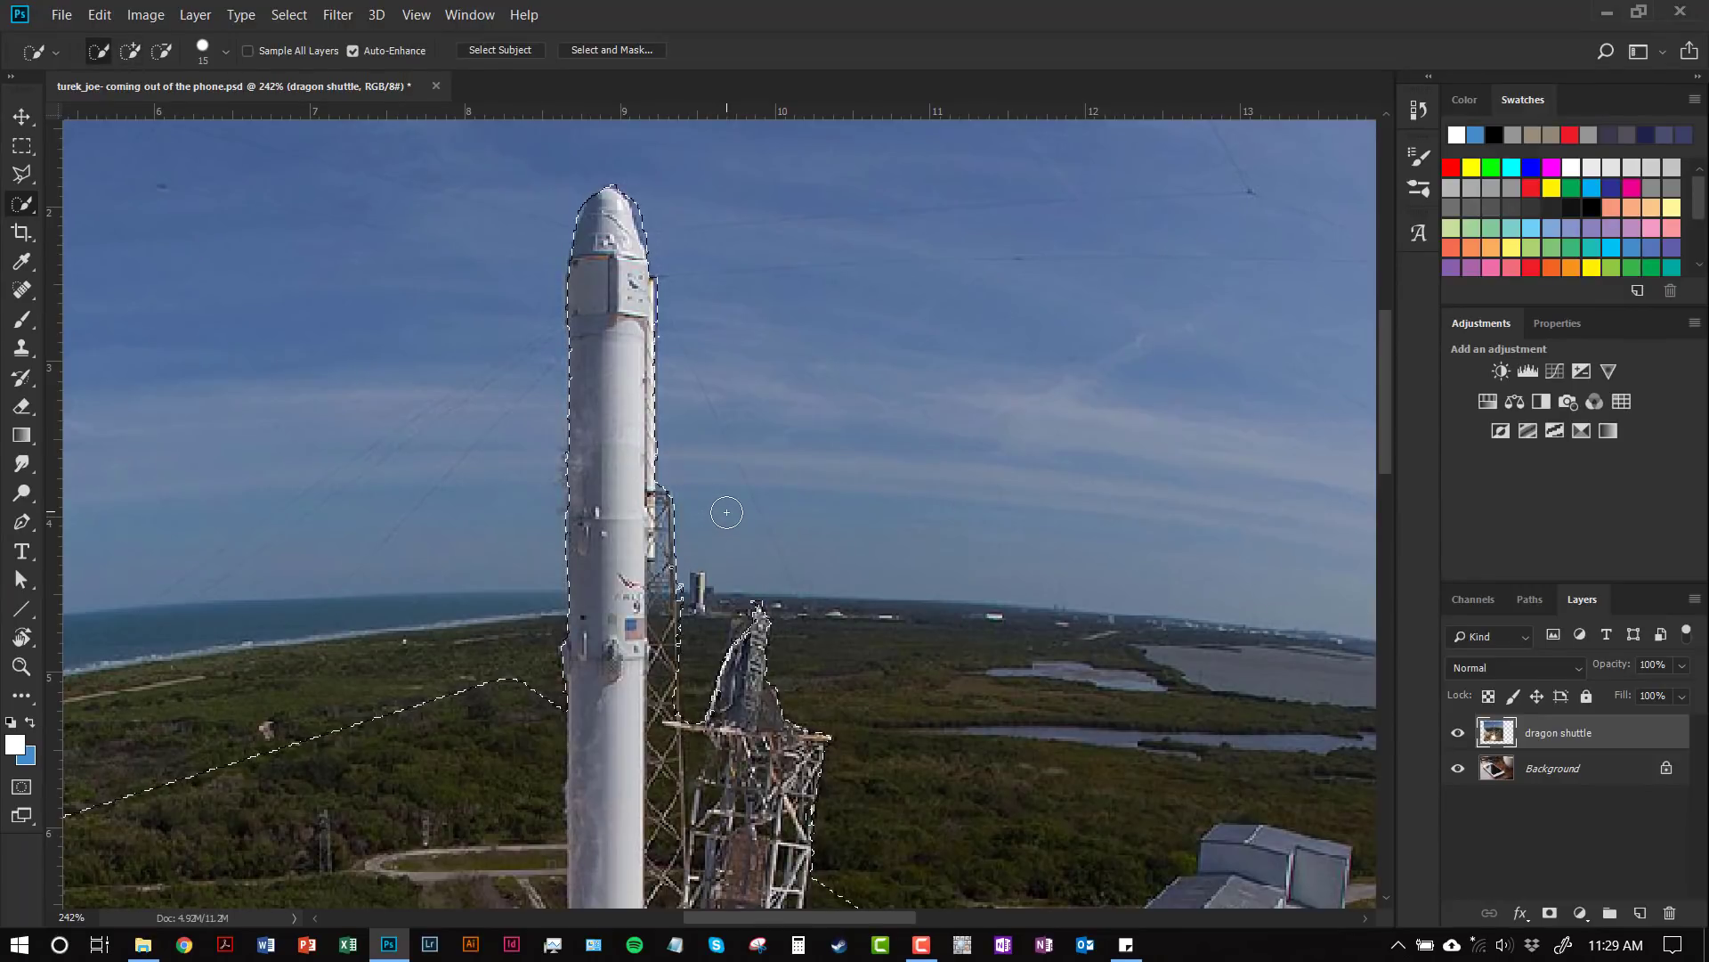
key(shift)
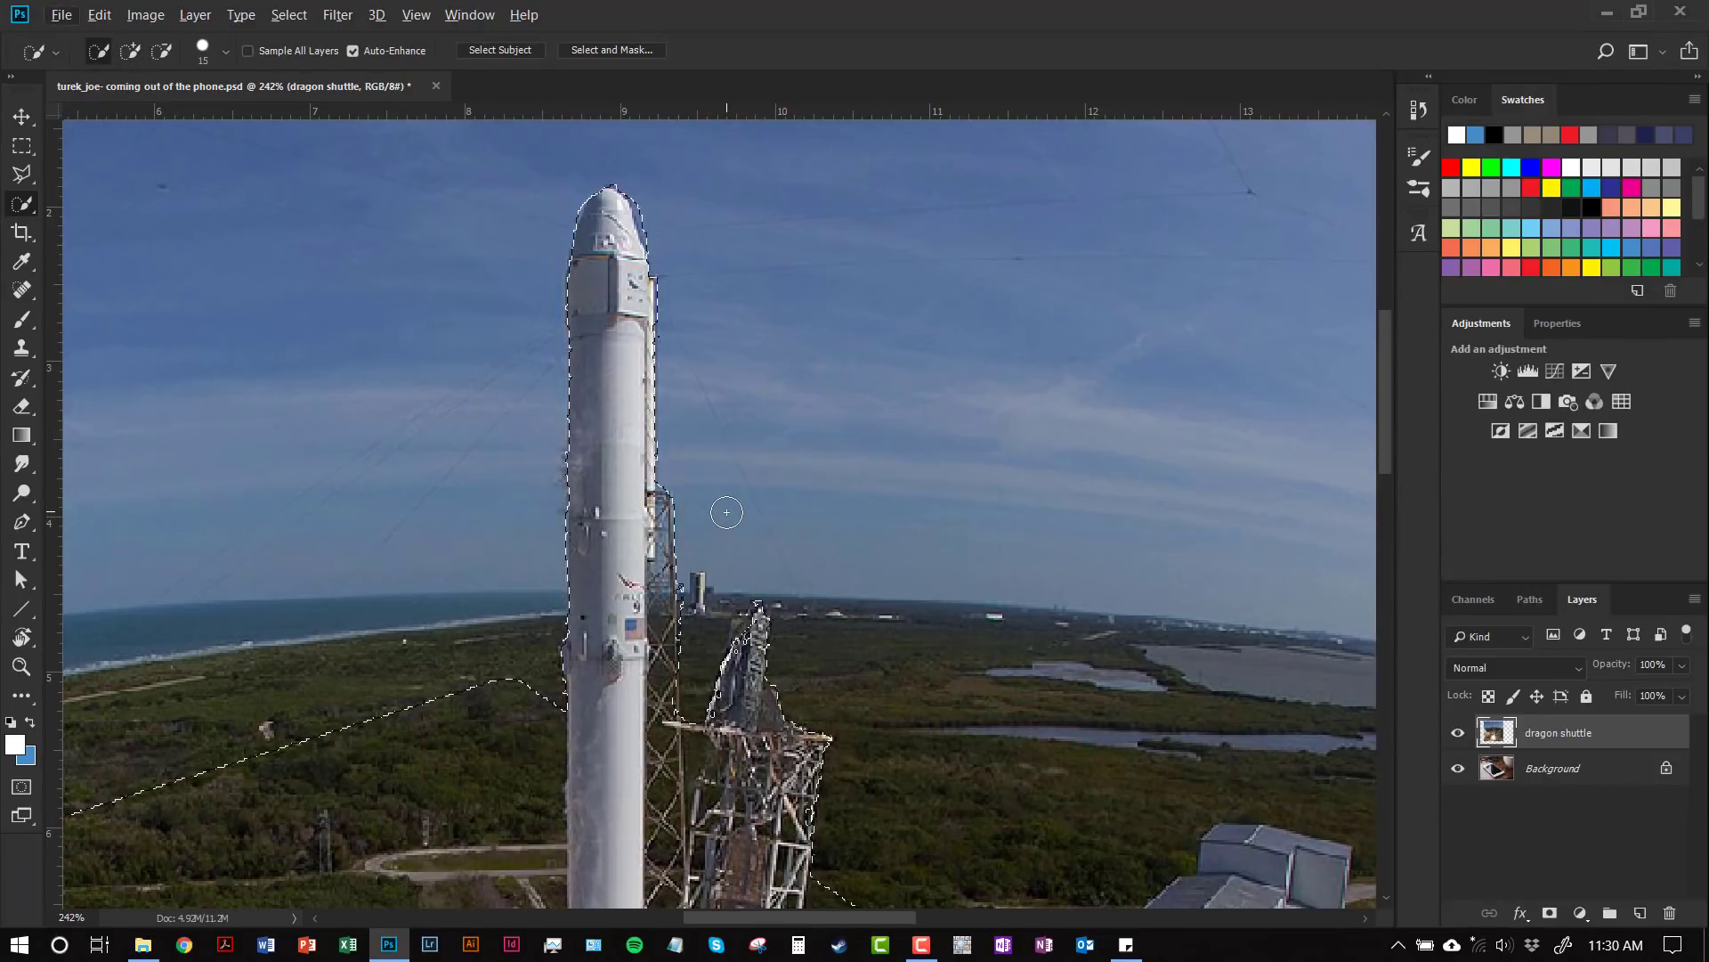
click(130, 51)
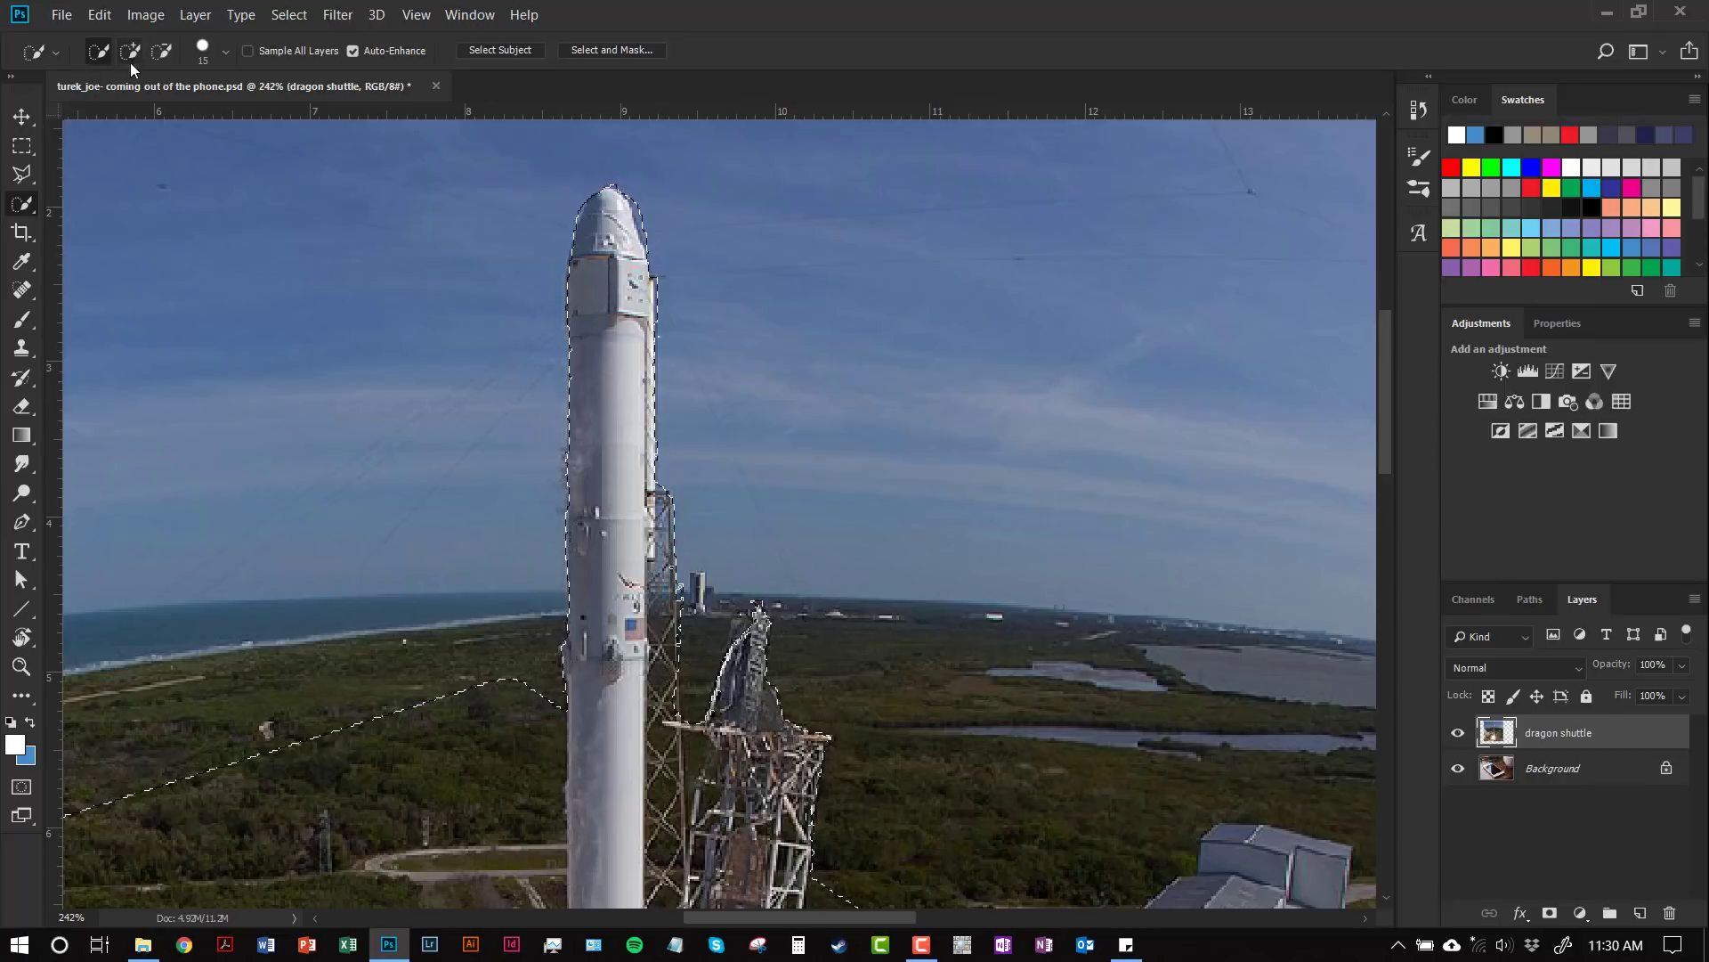
Step: Adjust the selection along the rocket's right edge near the launch tower, using Alt to subtract
key(alt)
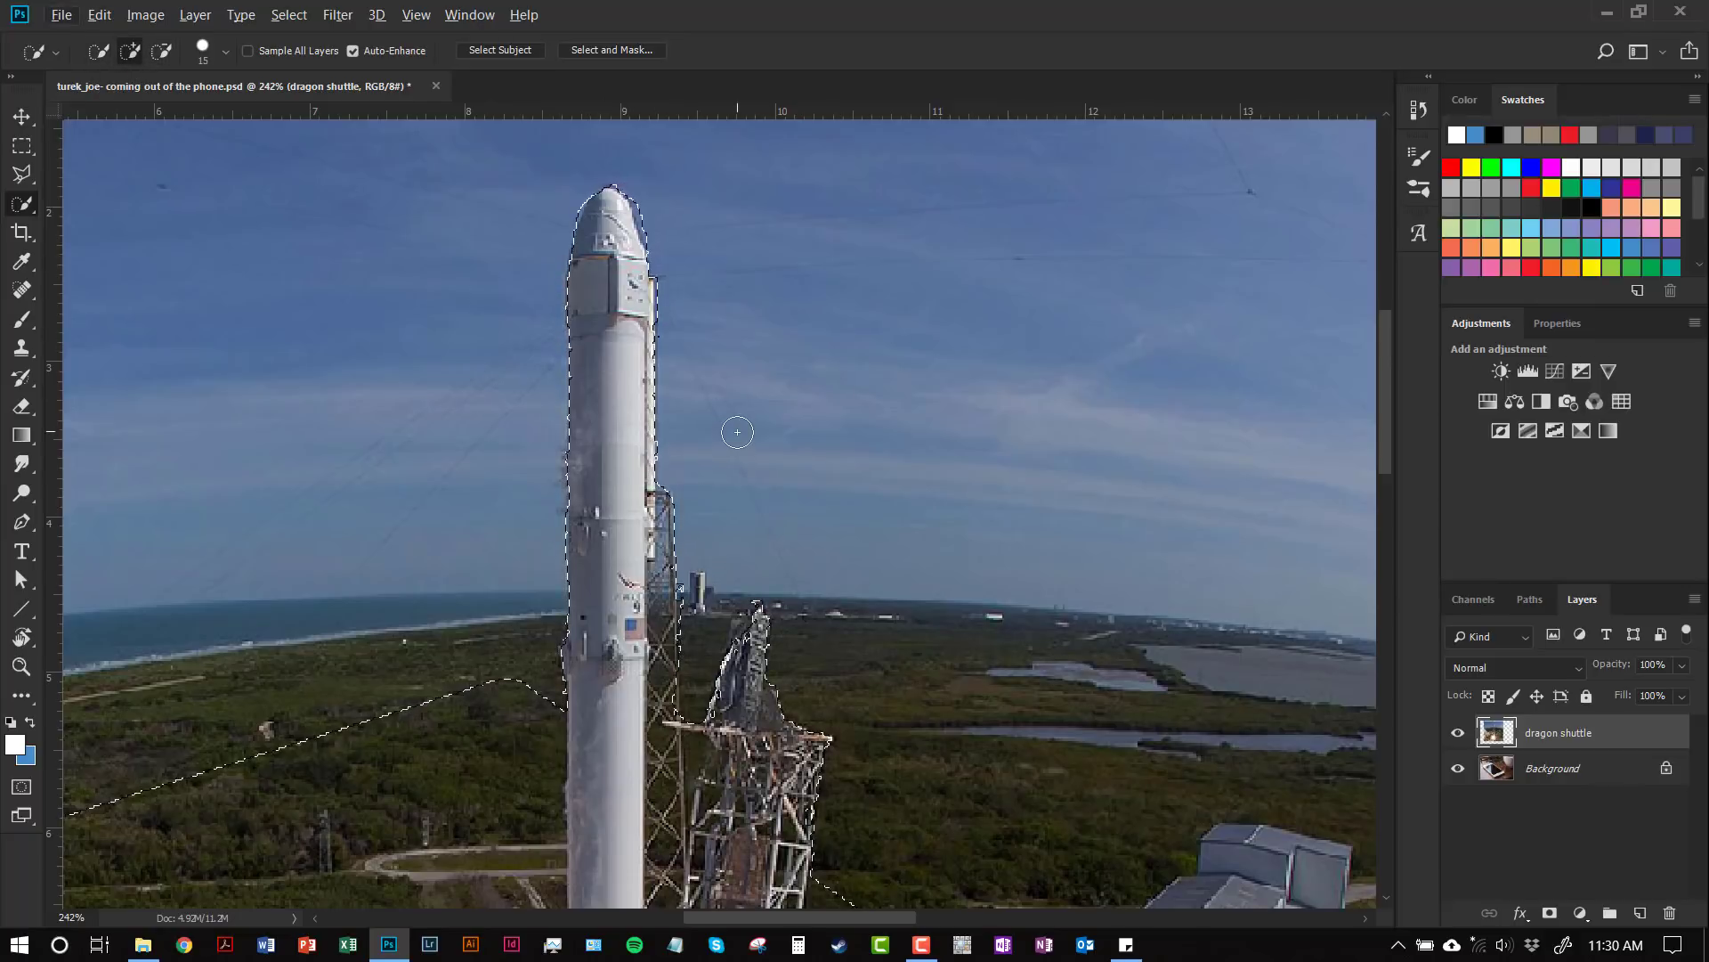
key(alt)
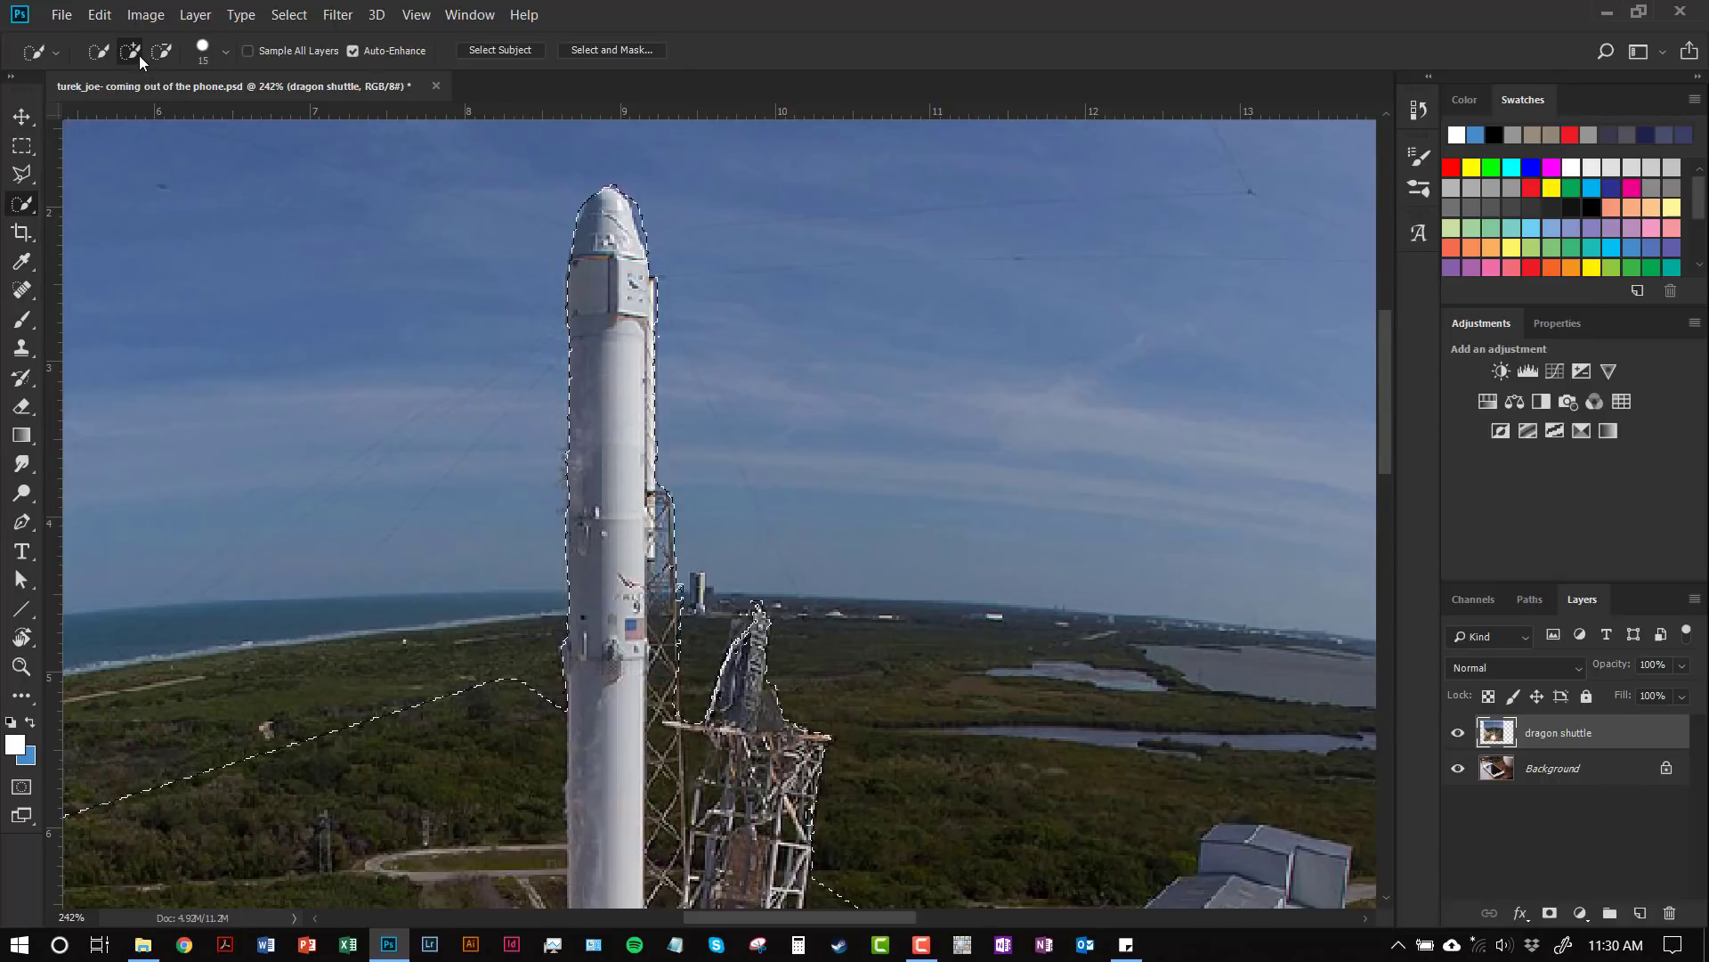
key(alt)
click(732, 701)
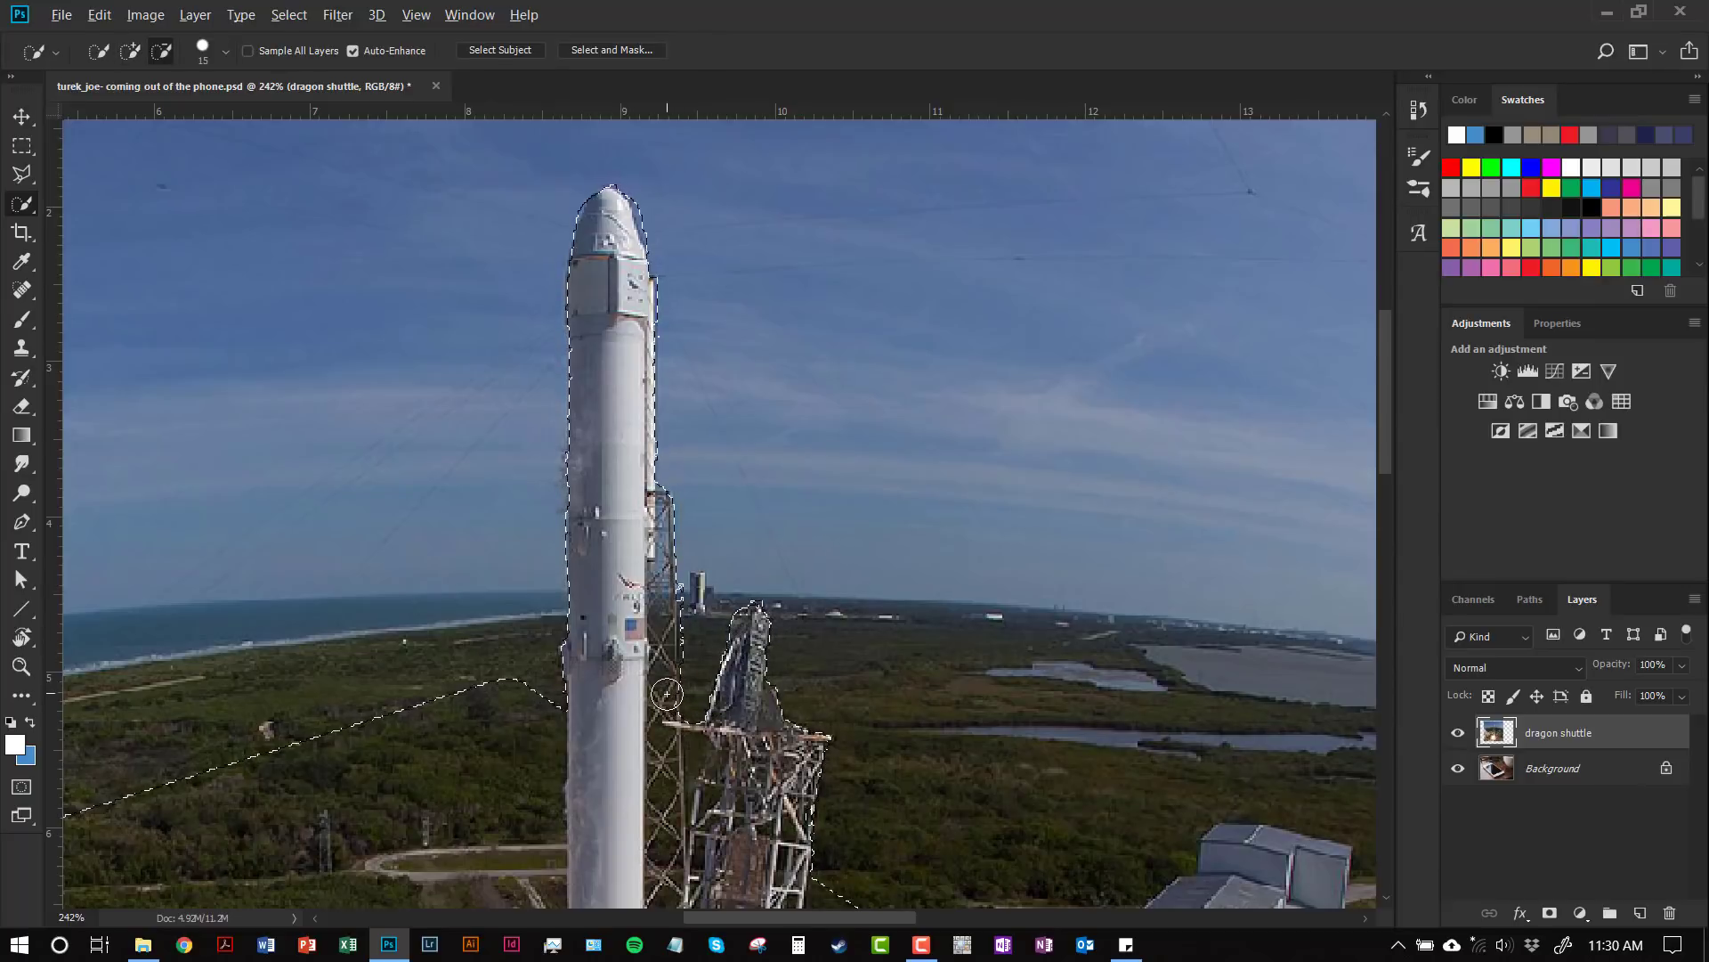
Step: With a smaller brush in Subtract mode, remove stray patches beside the lattice and refine the rocket's left edge
scroll(666, 693, up, 3)
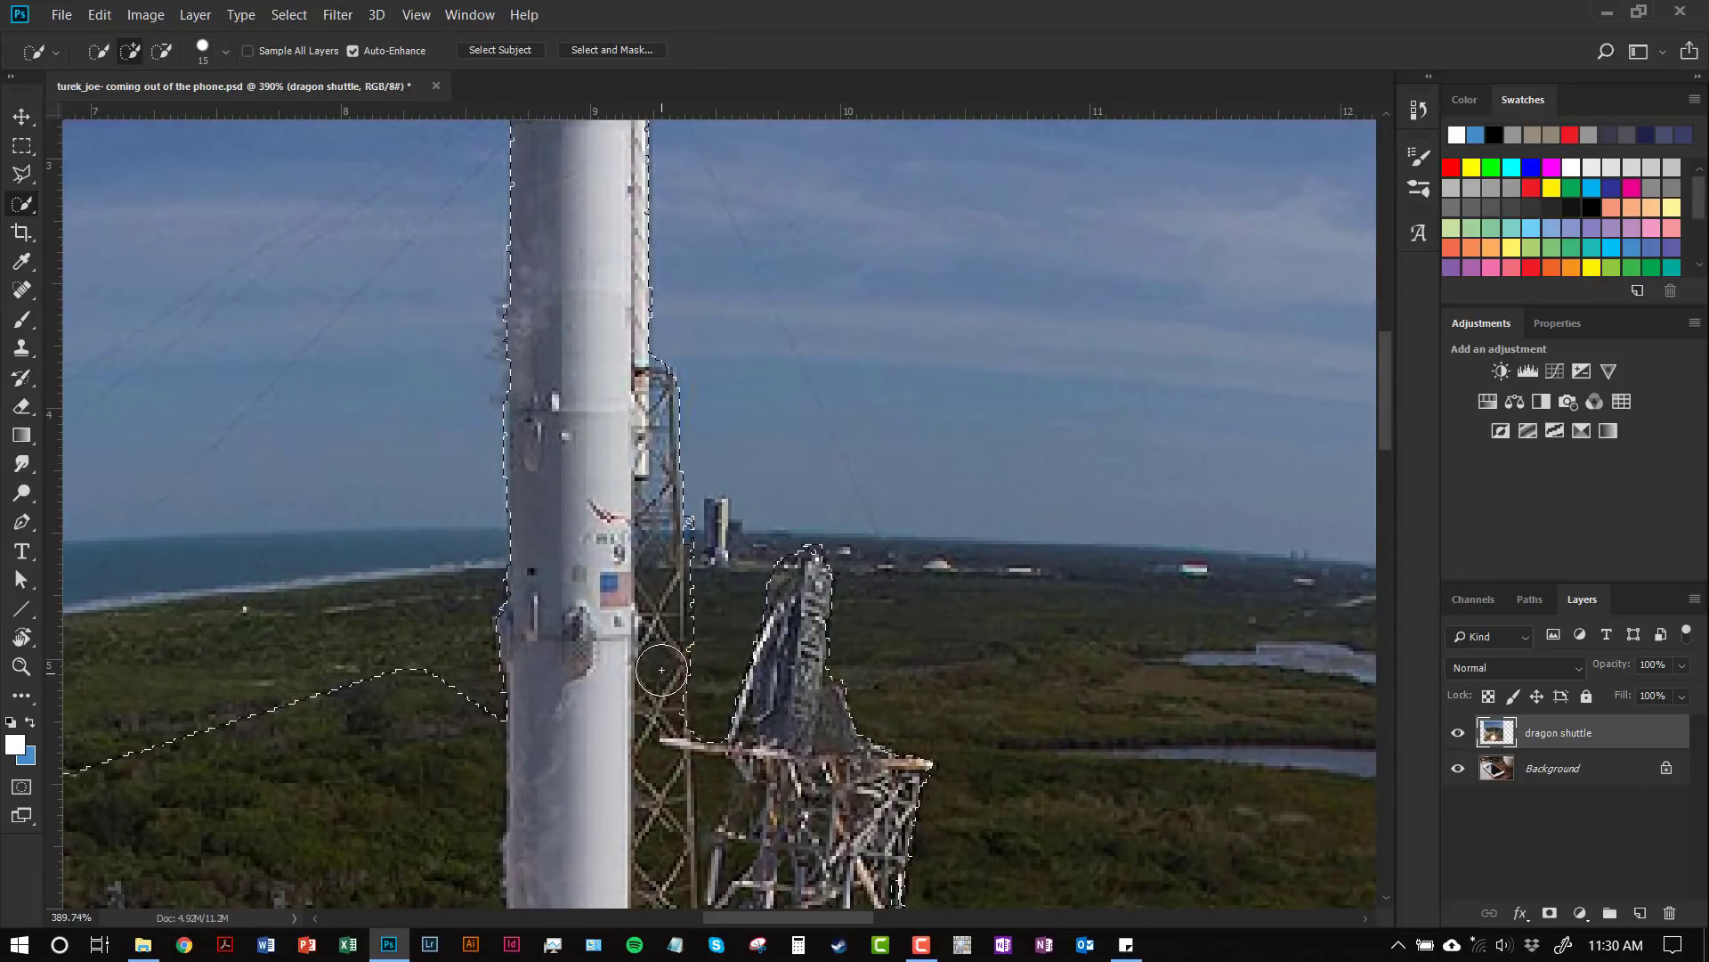
key(bracketleft)
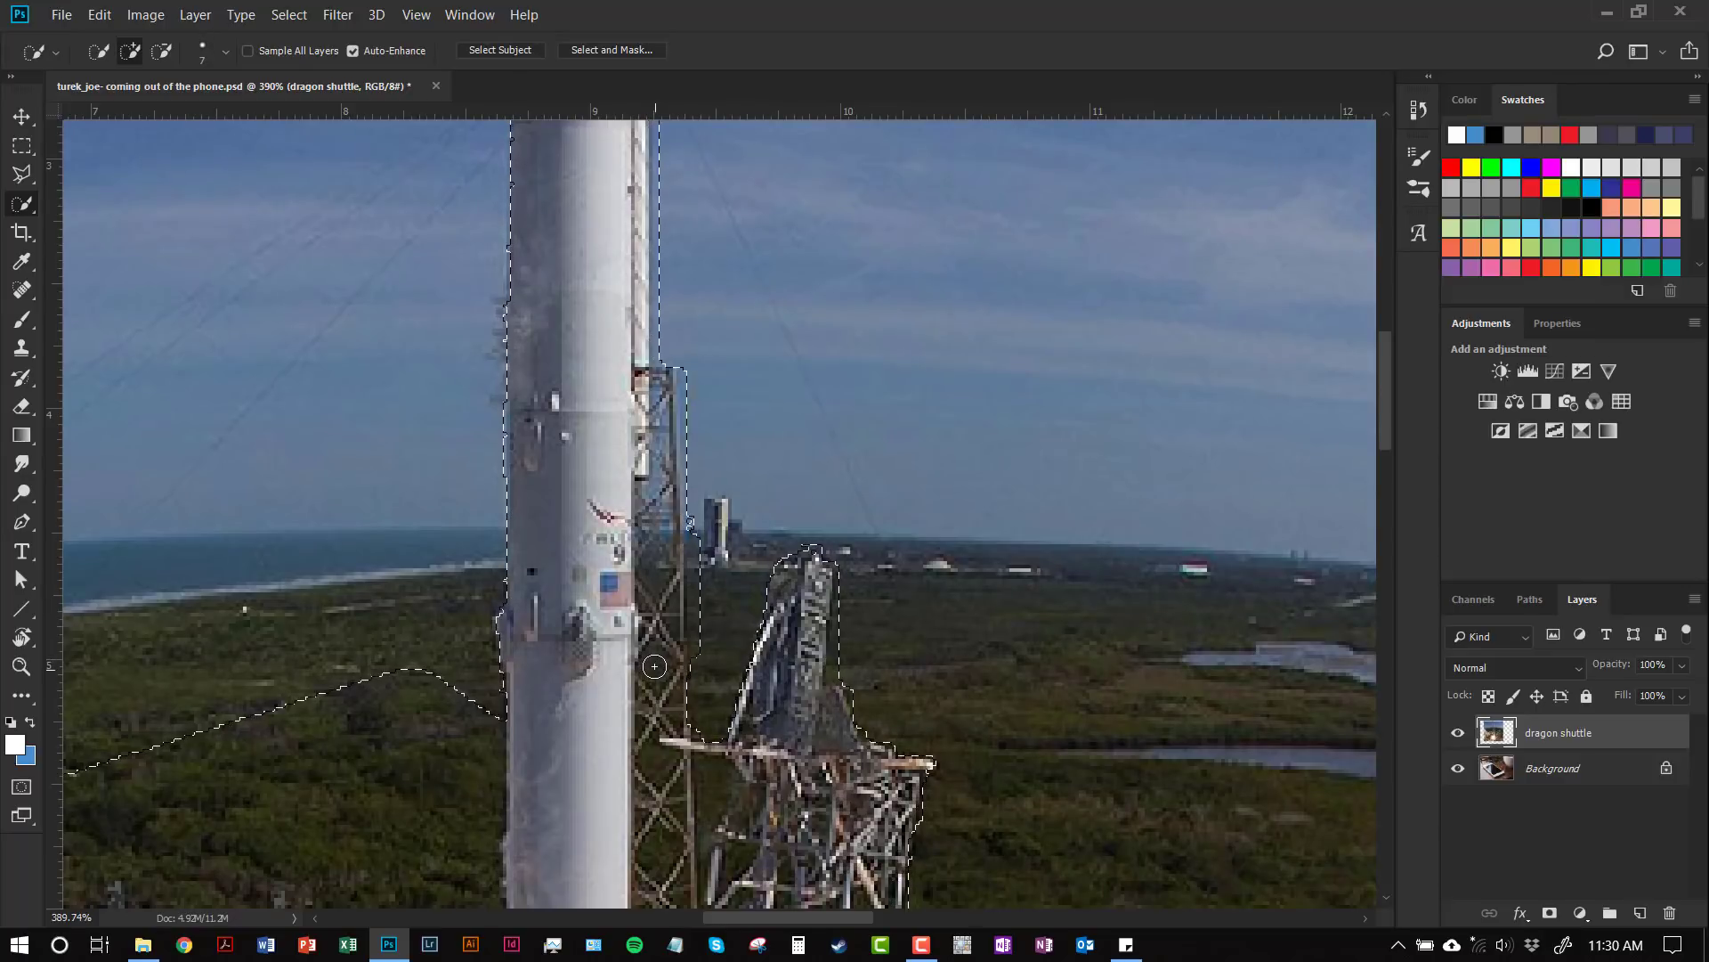
key(alt)
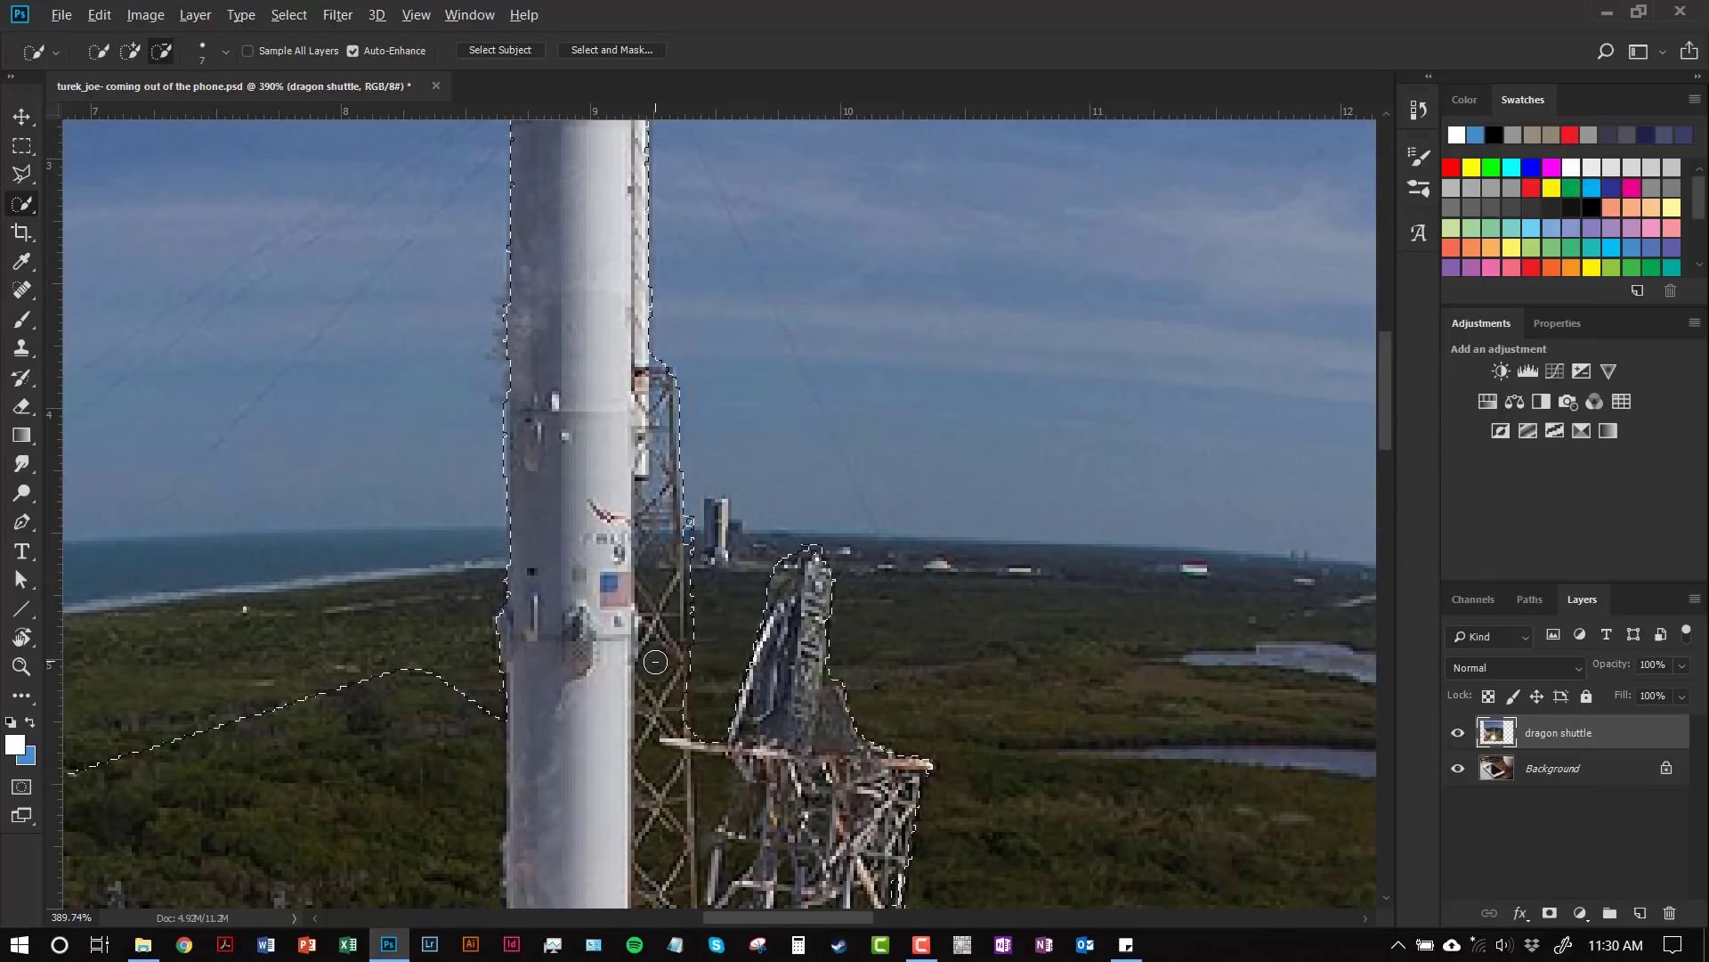
alt+click(655, 674)
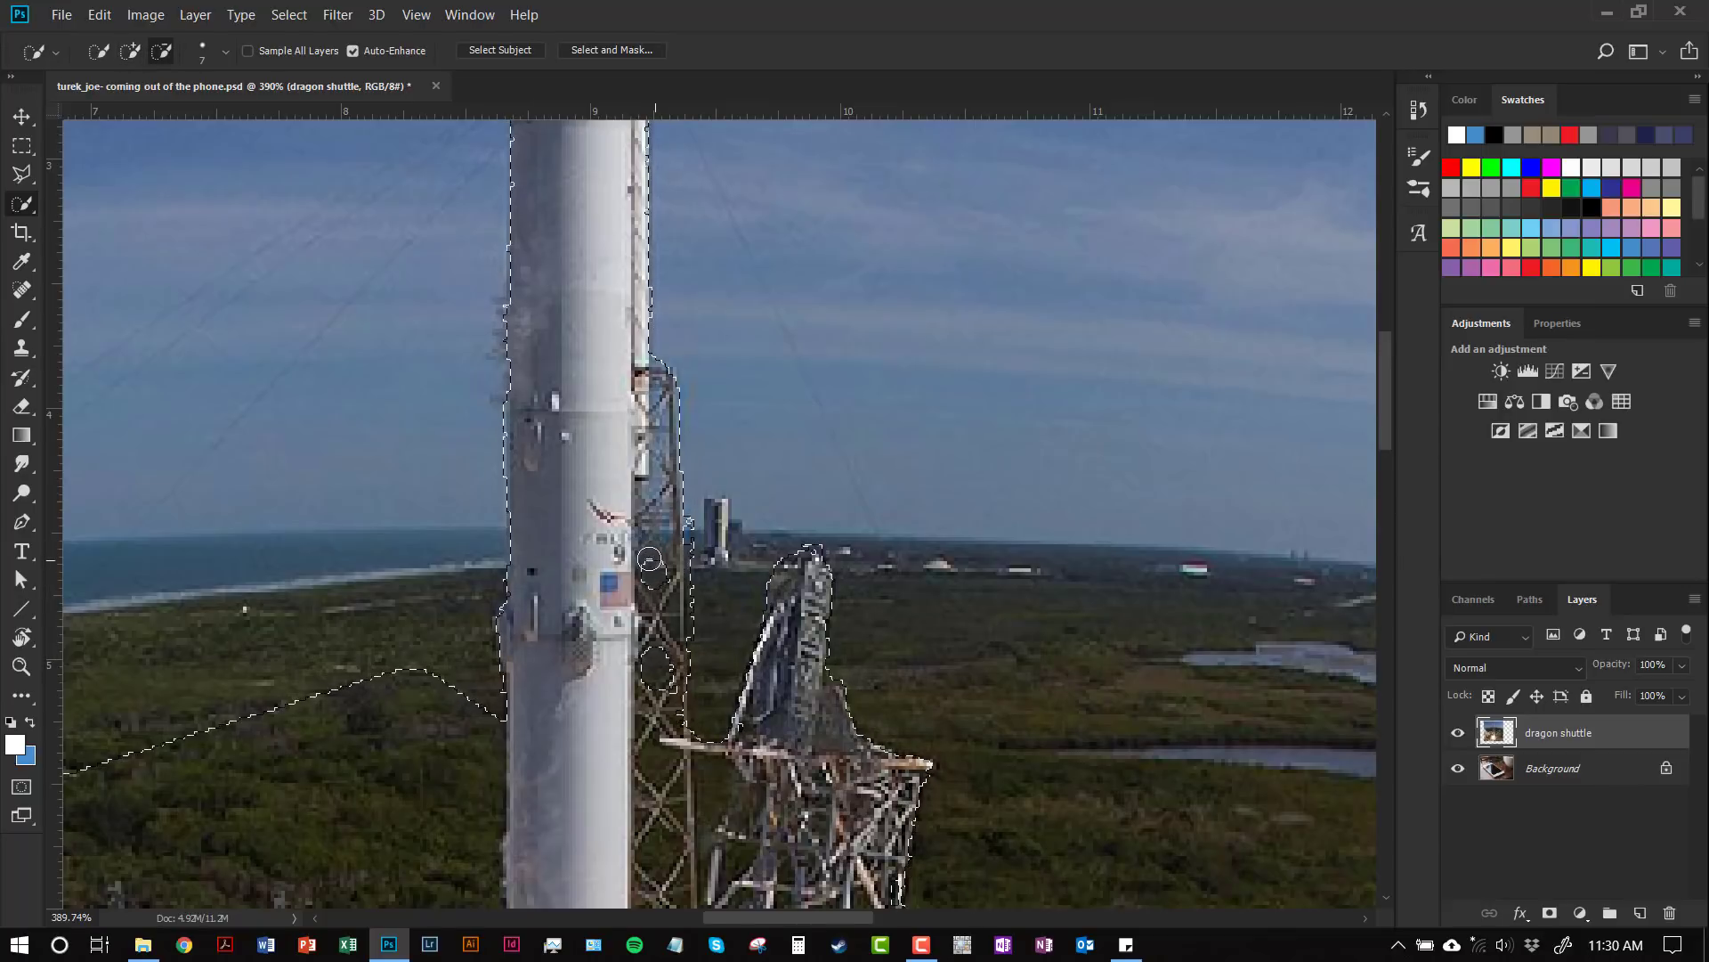
alt+click(648, 561)
key(alt)
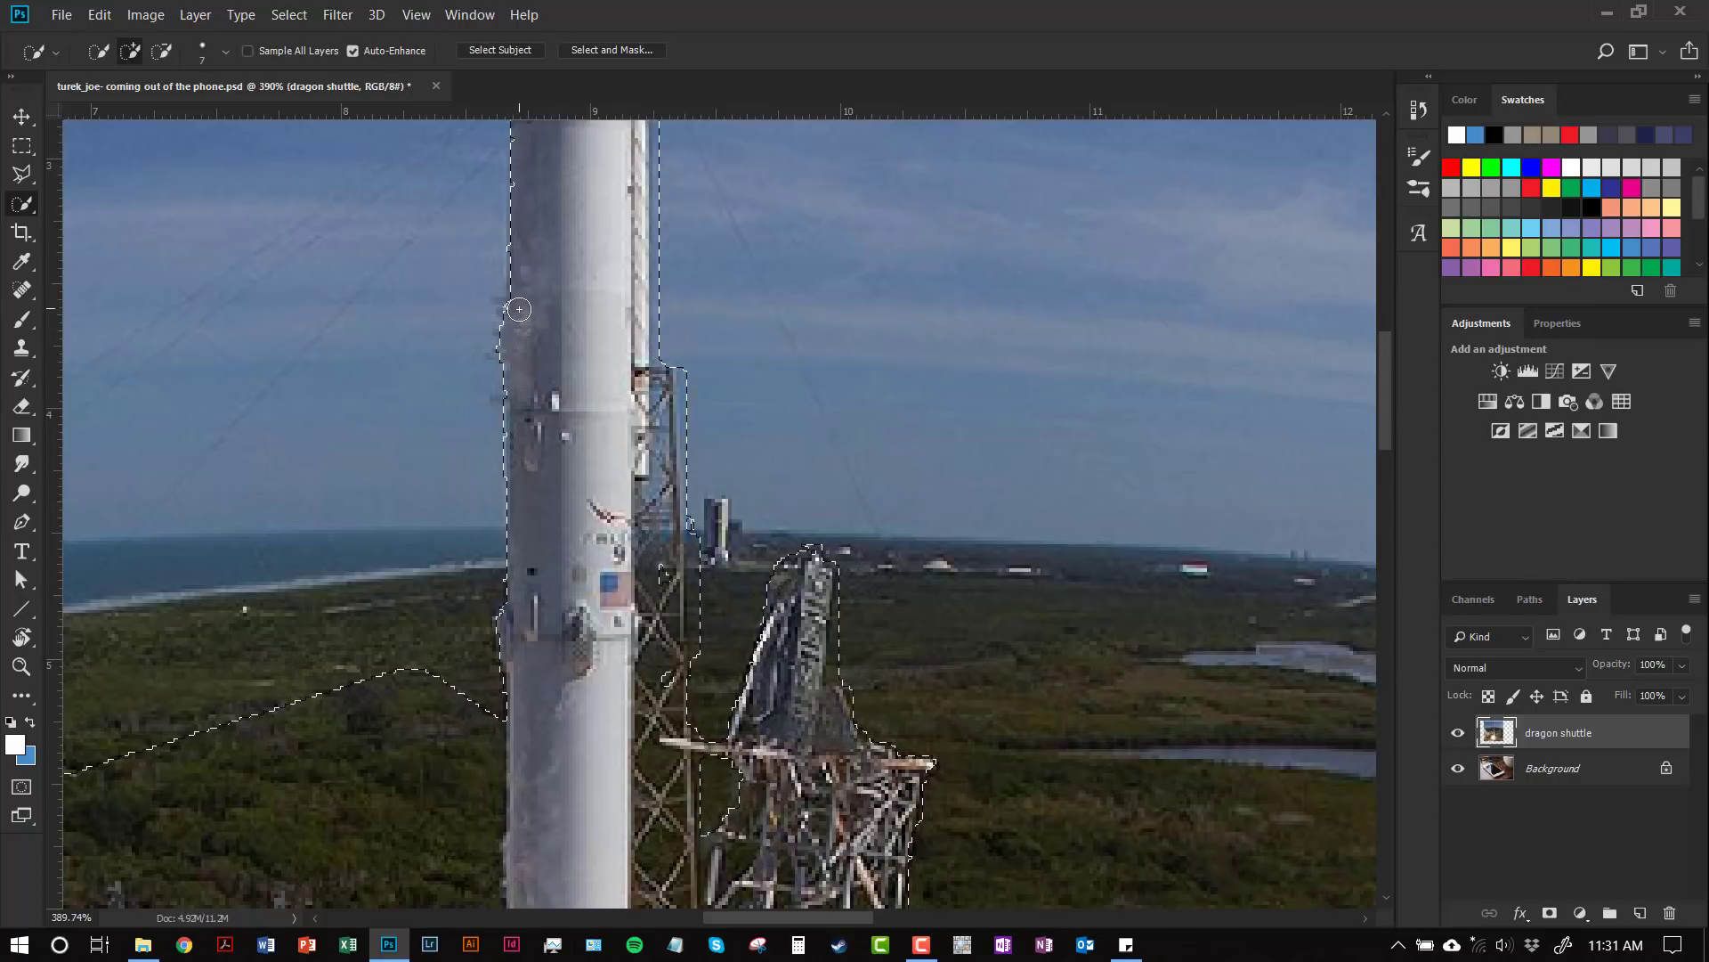
mouse_move(519, 303)
mouse_down()
mouse_move(551, 404)
mouse_move(492, 509)
mouse_up()
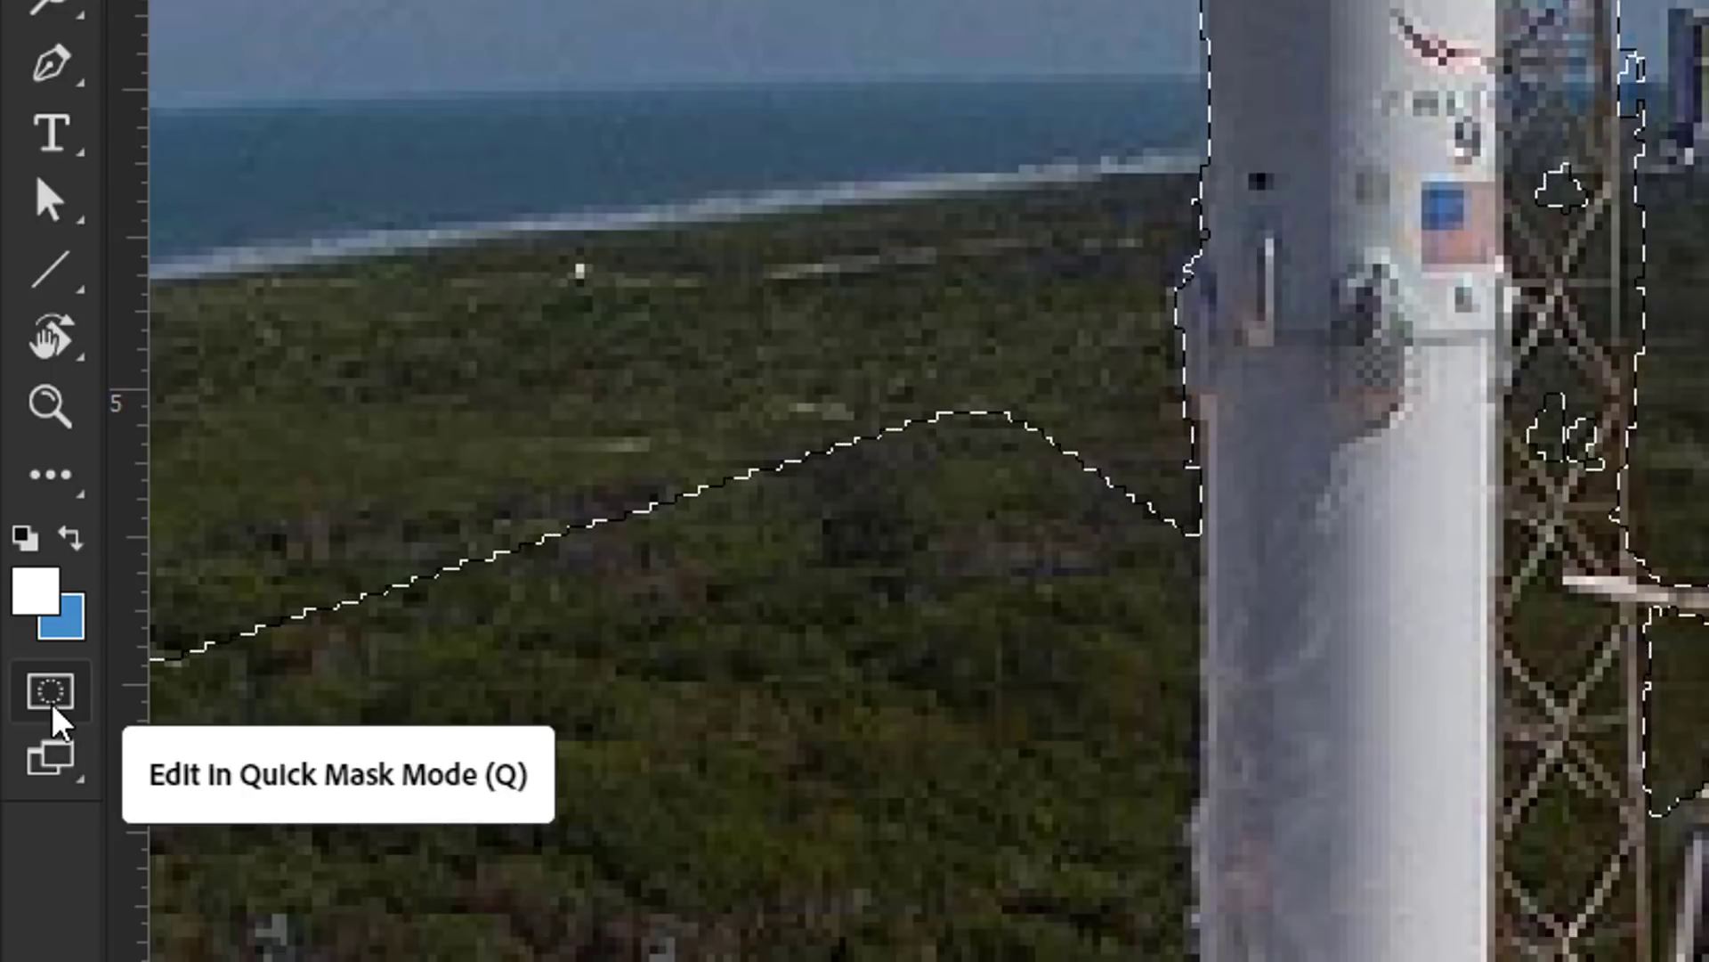
Step: Enter Quick Mask mode so everything outside the rocket and tower is tinted red
click(44, 703)
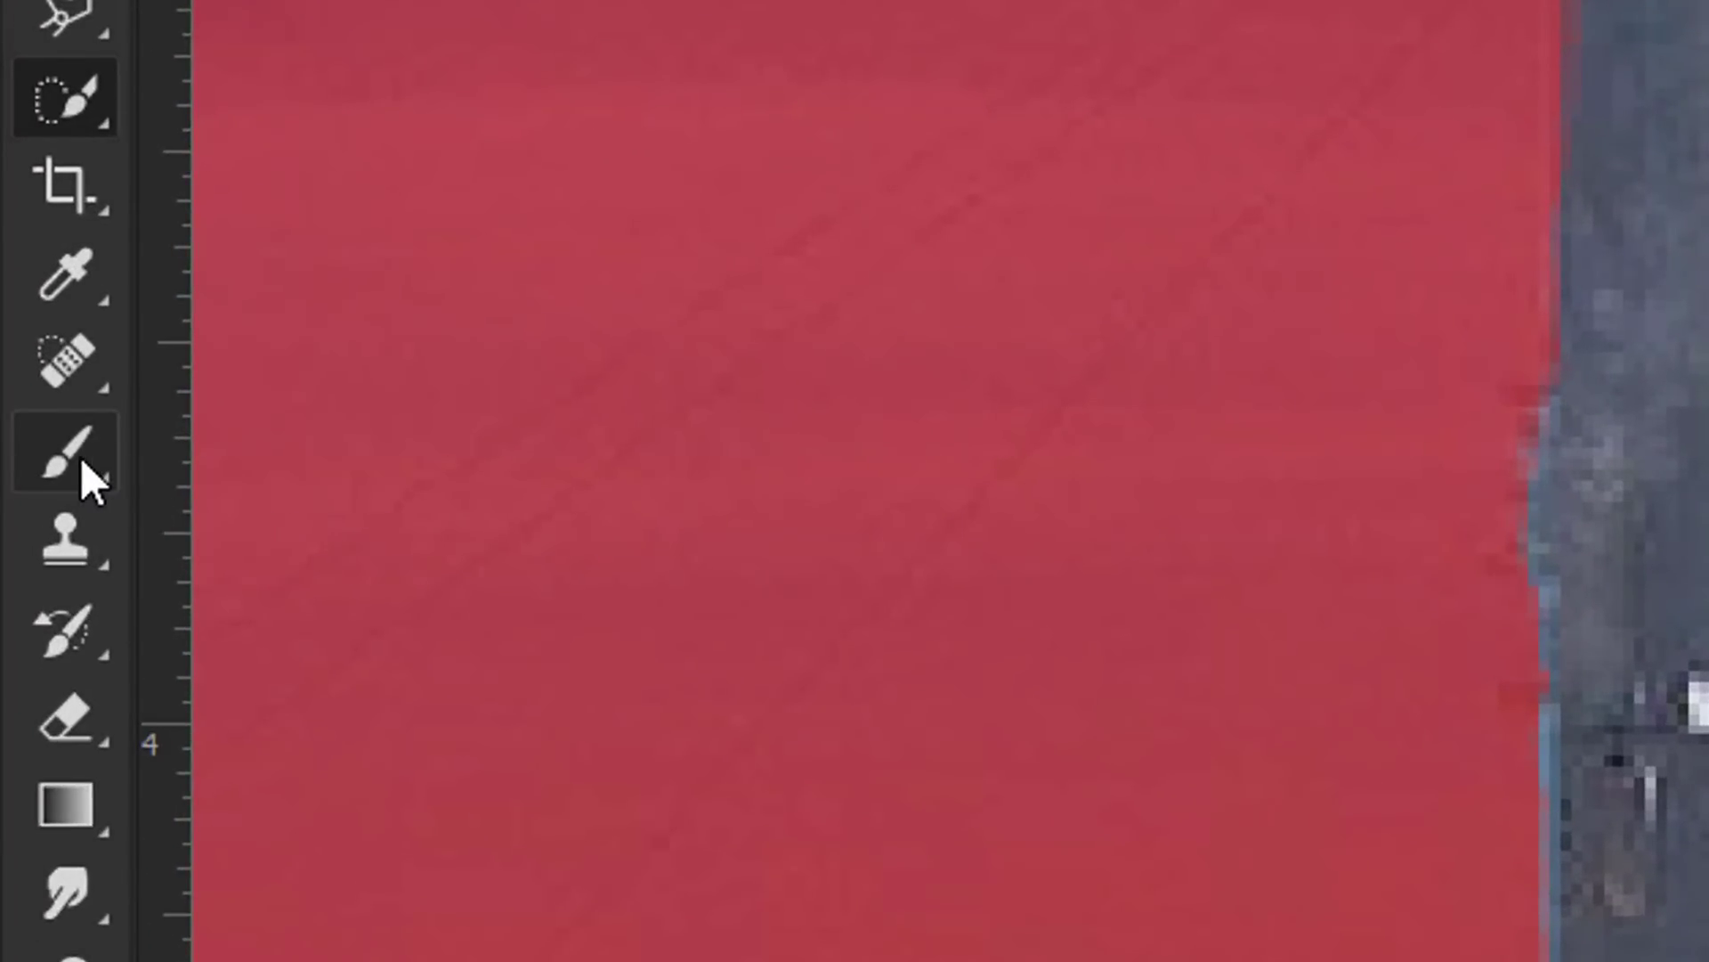
Step: Choose the Brush tool and set it to 14 px size with 46% hardness
click(82, 458)
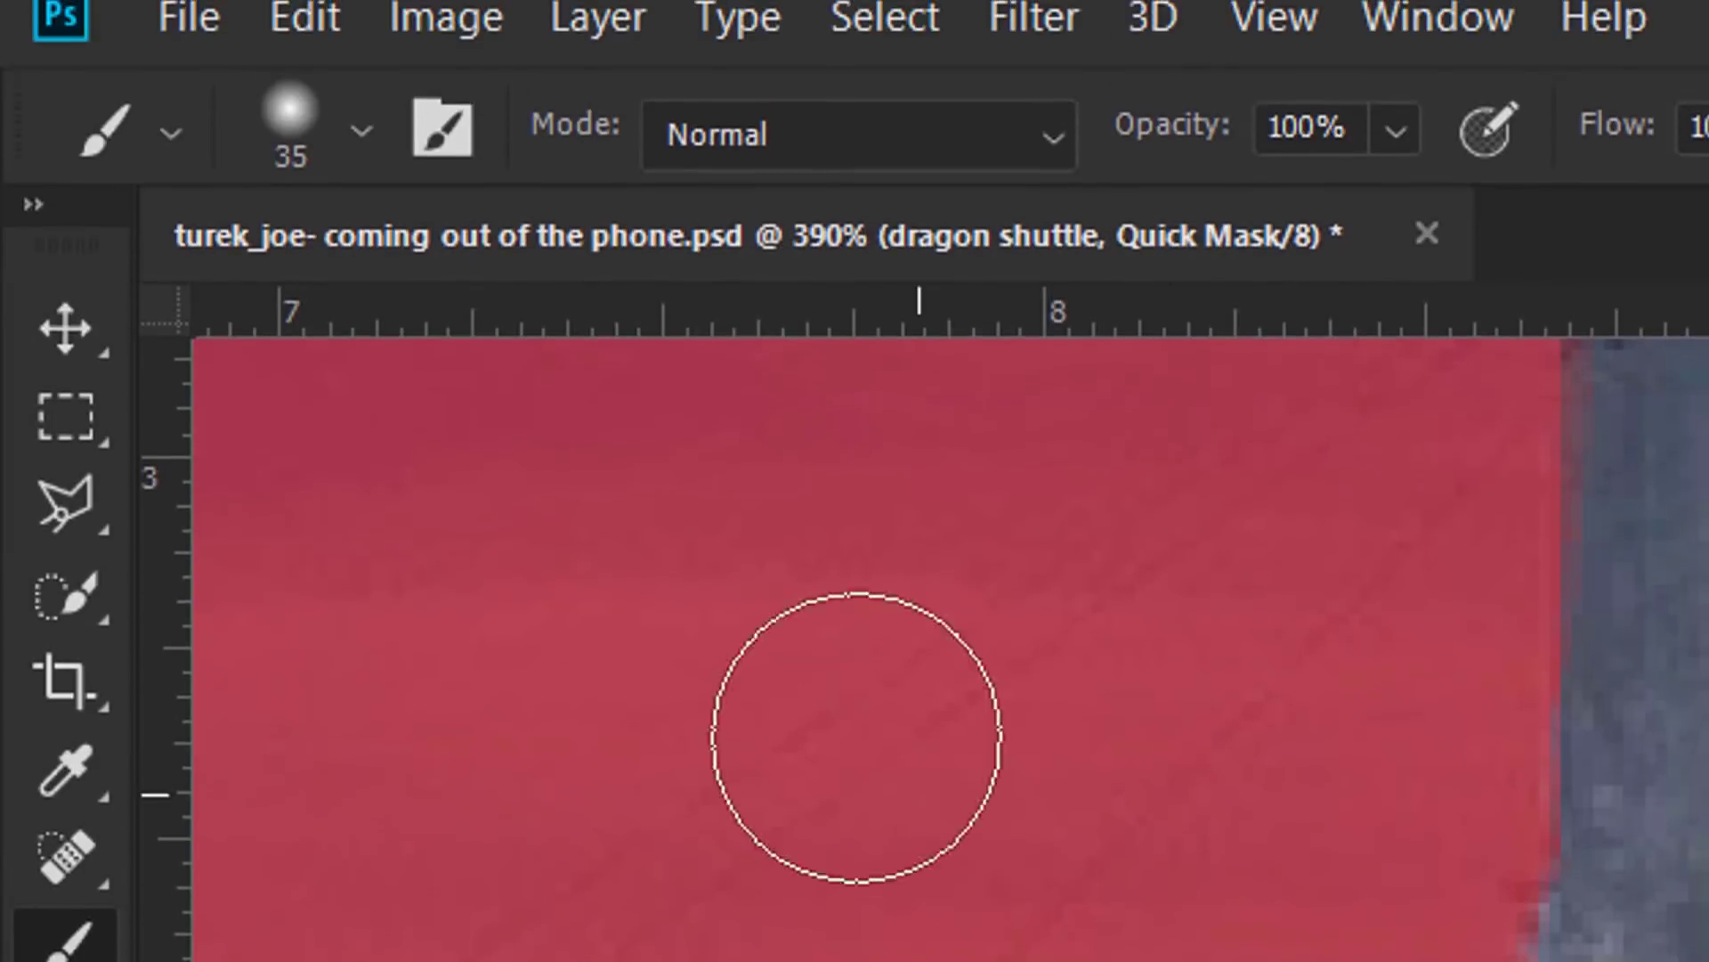
click(359, 161)
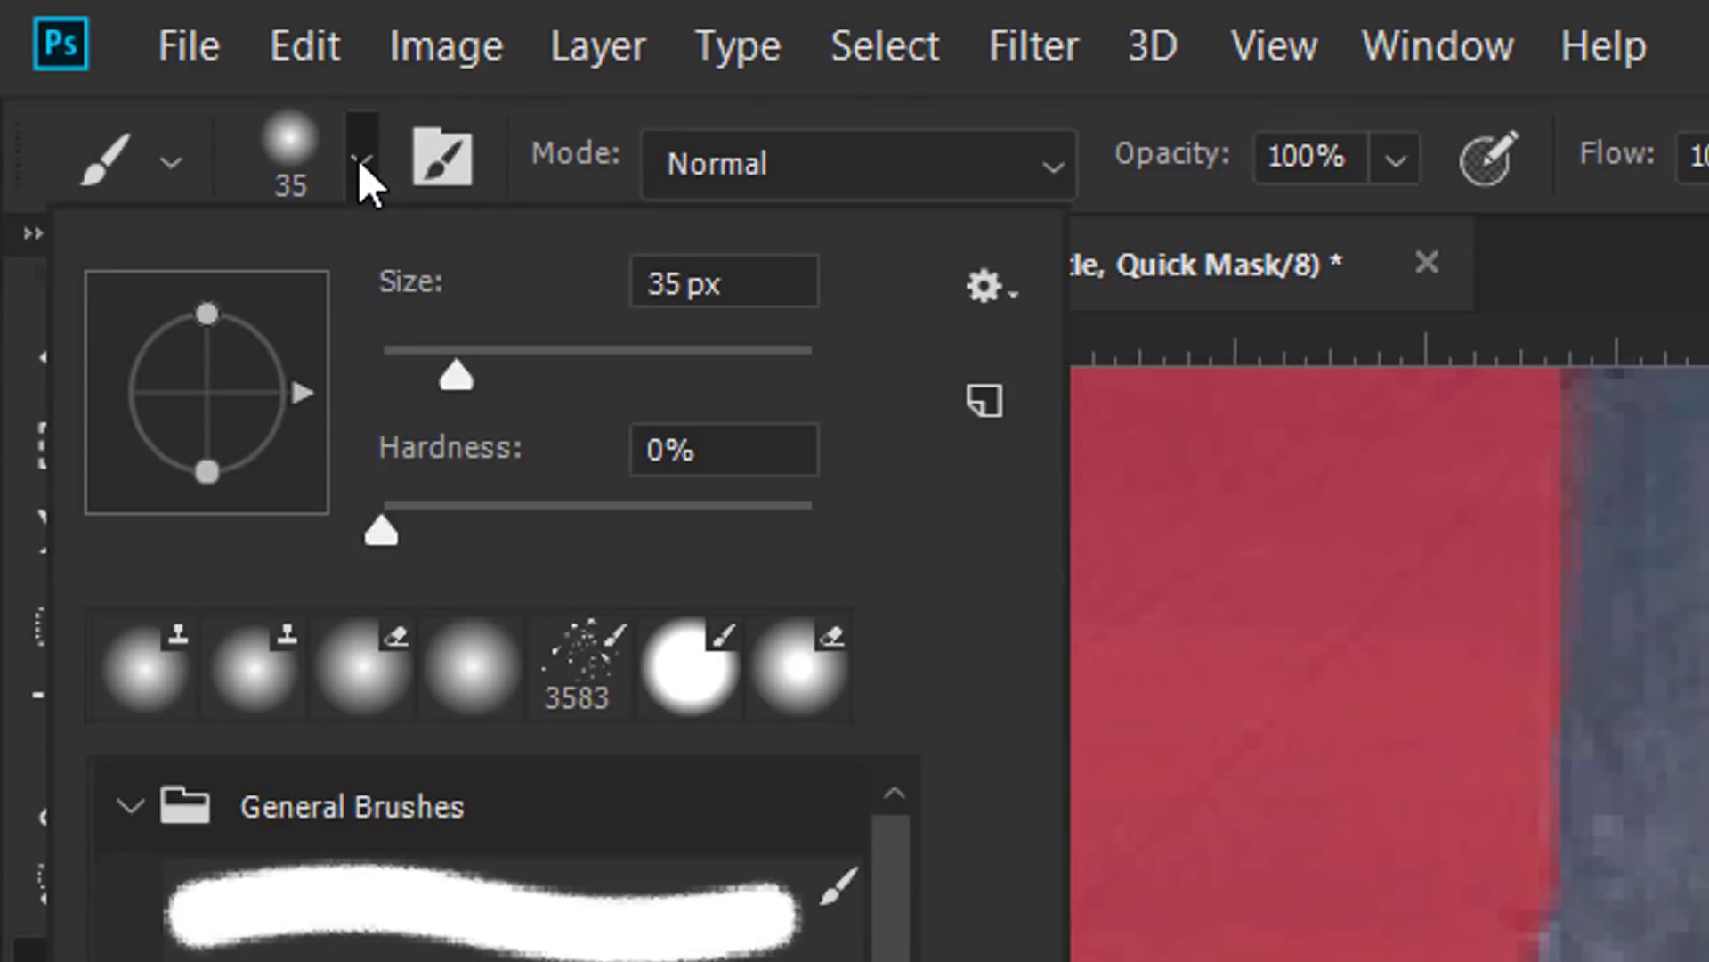
drag(465, 388, 419, 386)
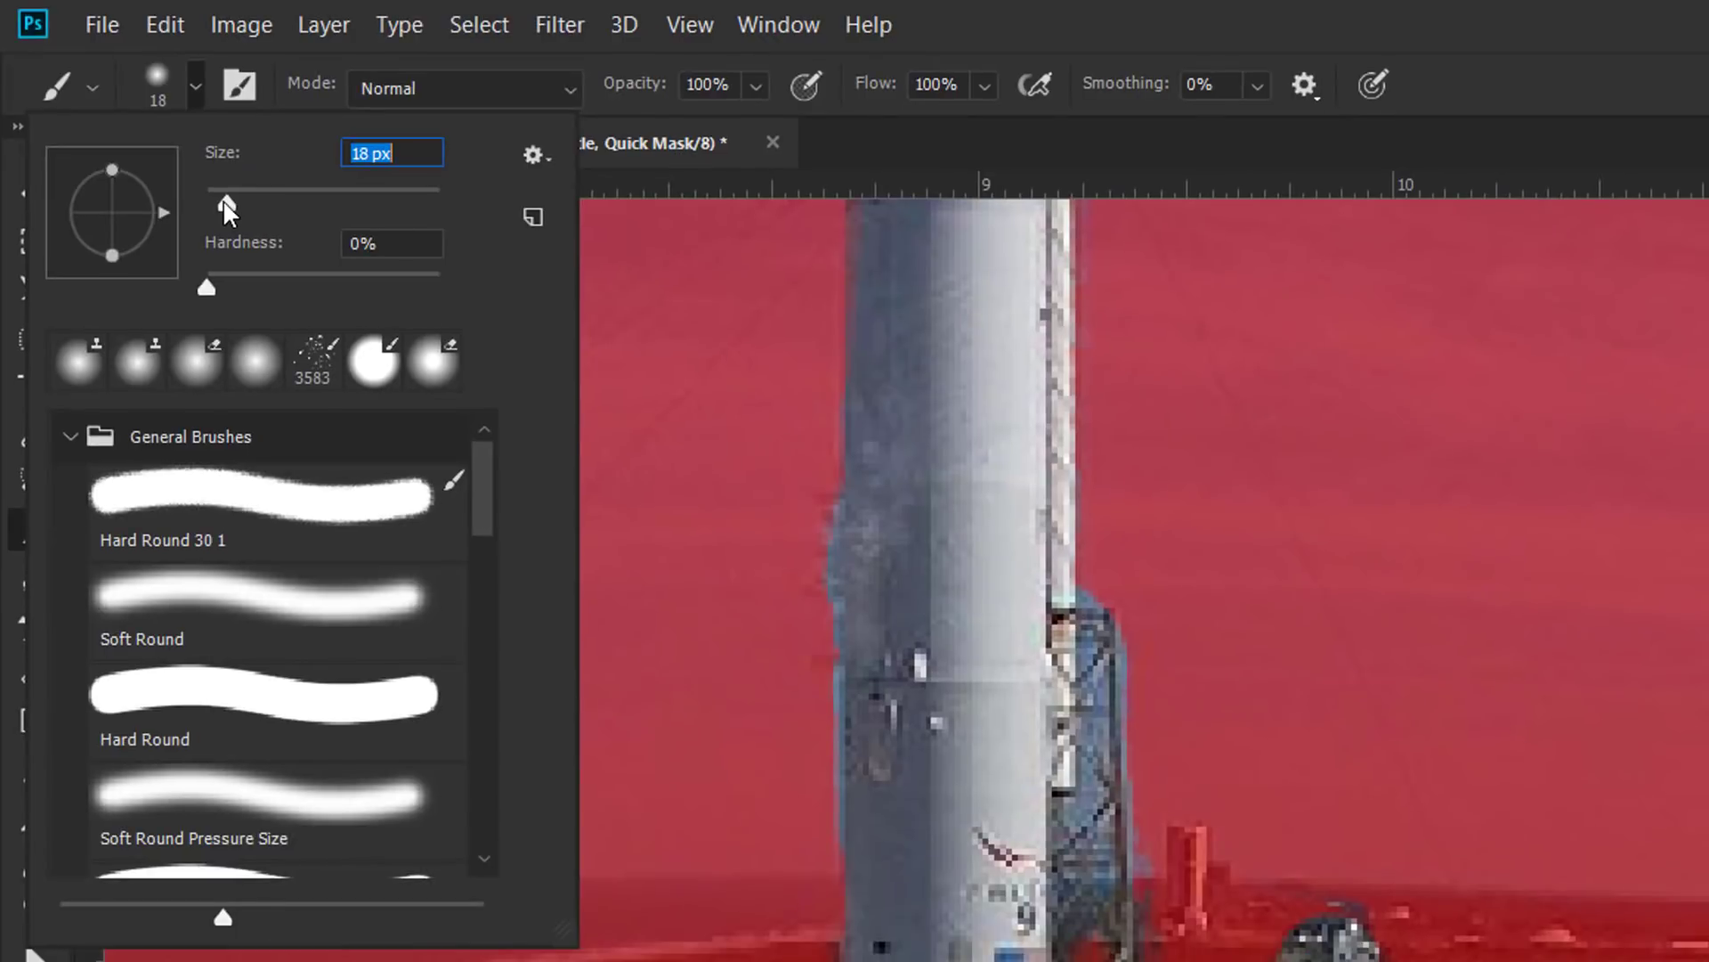
drag(224, 201, 218, 202)
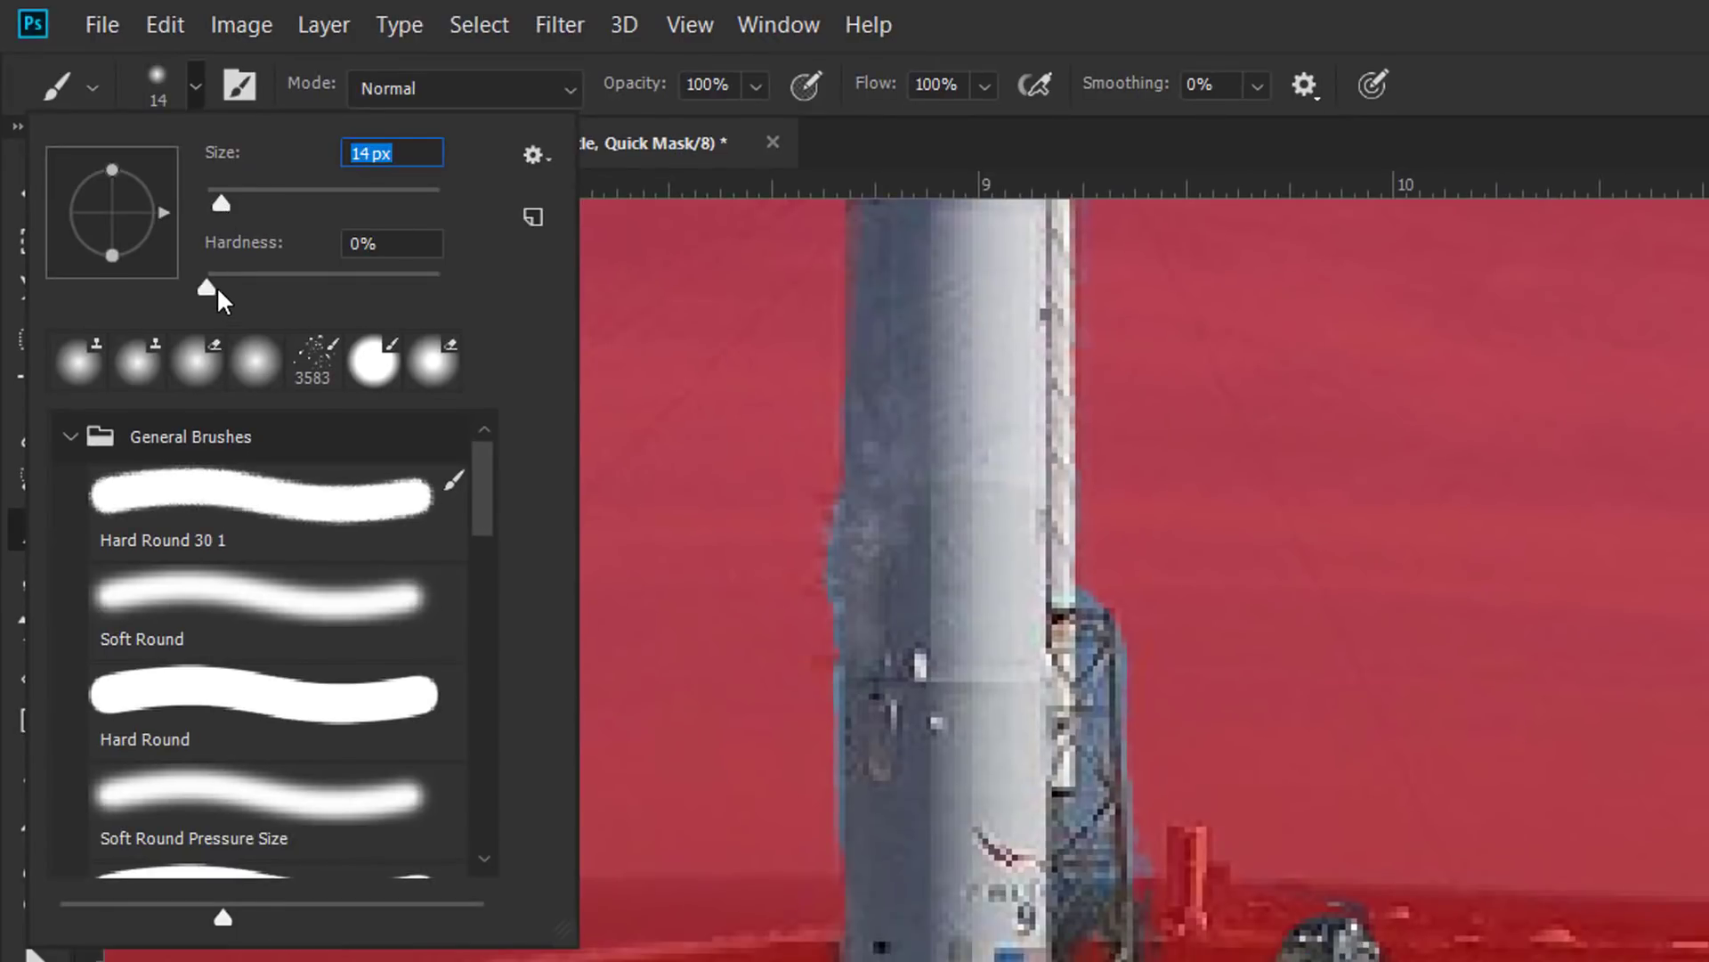
drag(211, 286, 316, 287)
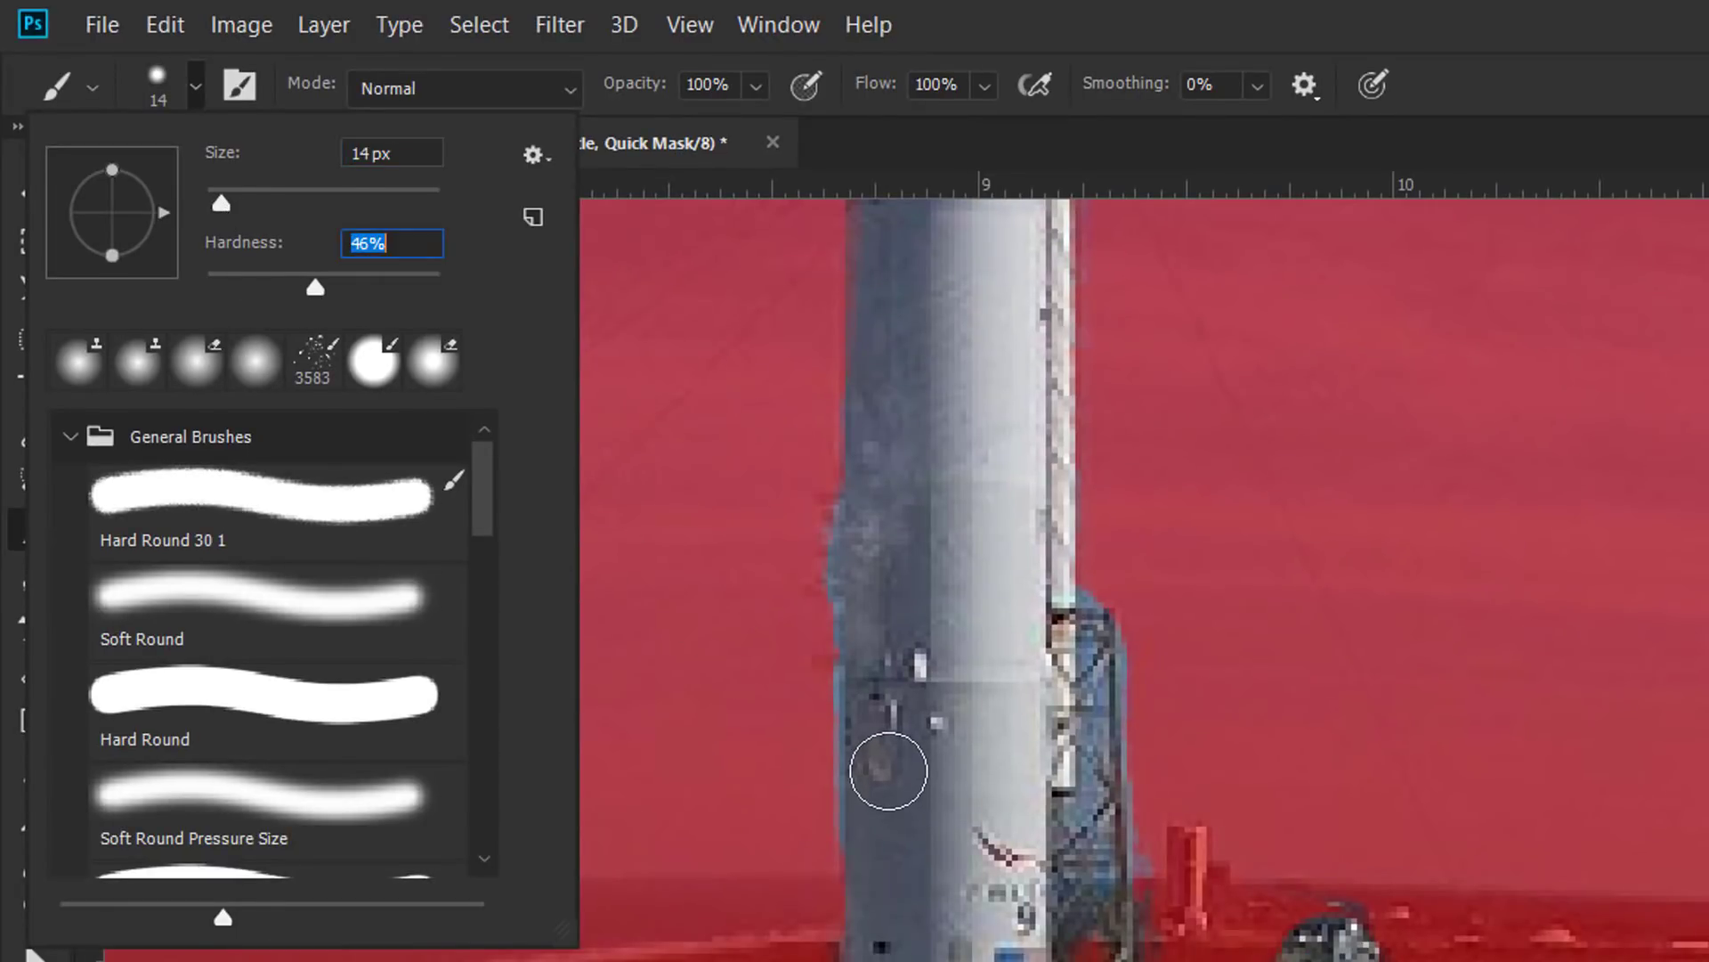
click(196, 88)
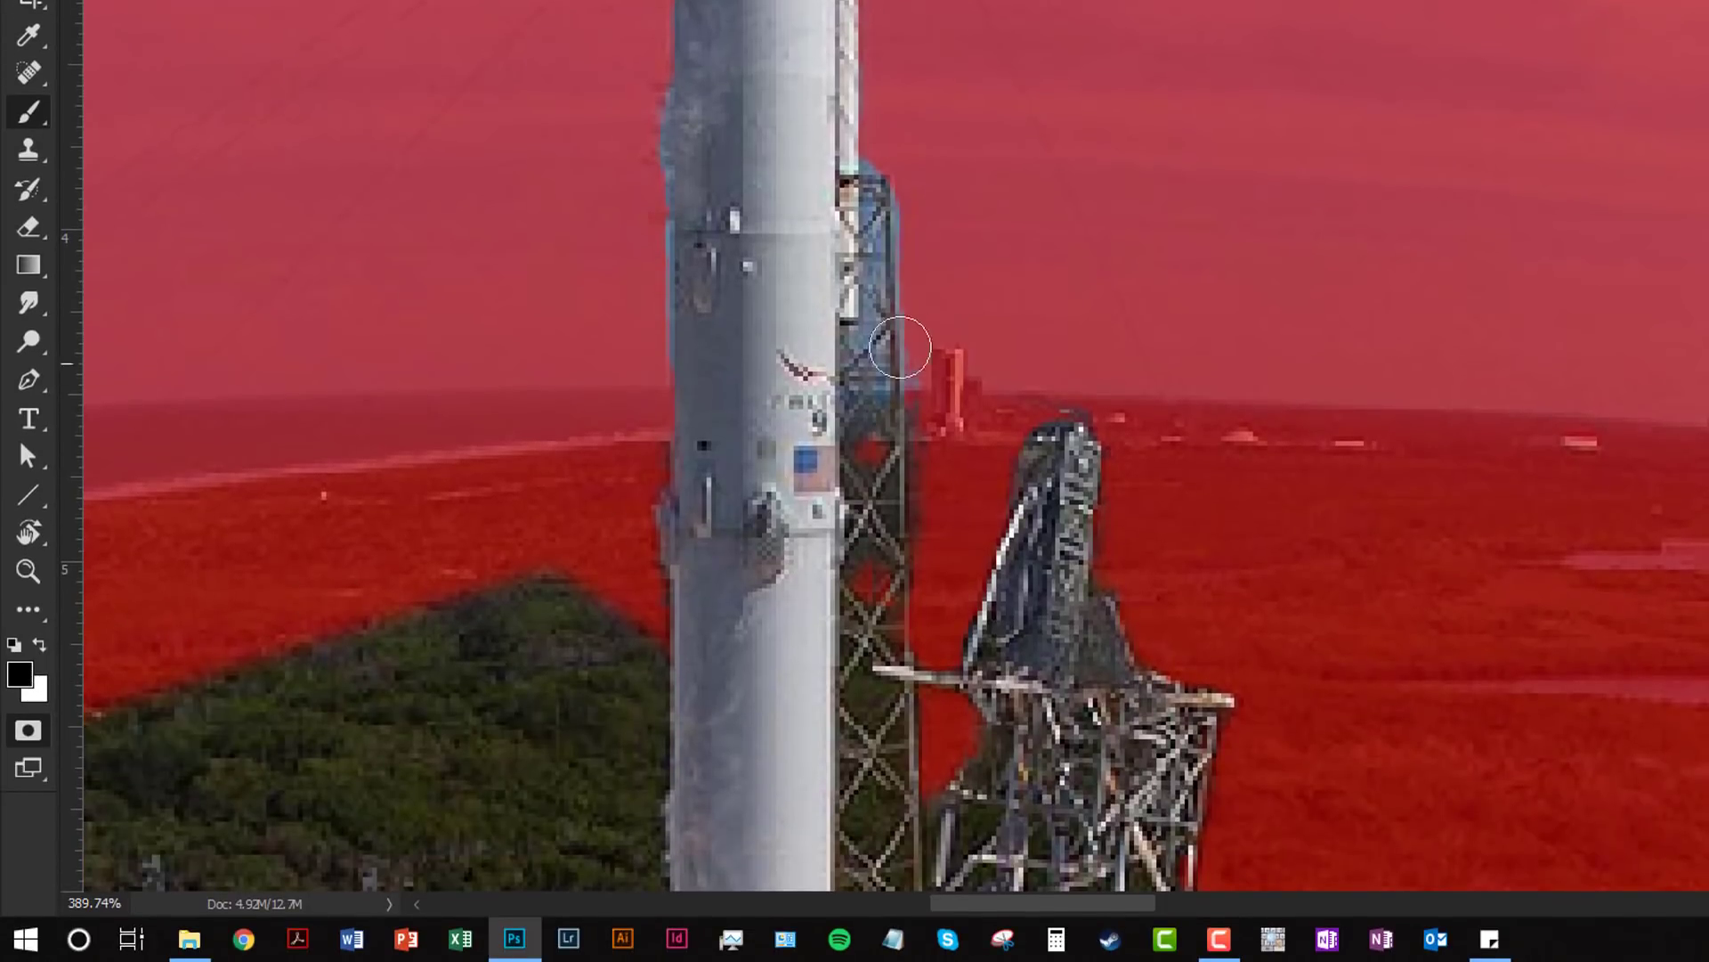
Step: Mask the bluish patch along the tower's edge, then toggle Quick Mask off and on to check it
mouse_move(893, 145)
mouse_down()
mouse_move(888, 339)
mouse_move(881, 282)
mouse_move(885, 243)
mouse_move(887, 386)
mouse_move(899, 332)
mouse_move(904, 393)
mouse_move(900, 422)
mouse_move(885, 343)
mouse_move(862, 558)
mouse_move(862, 584)
mouse_move(899, 436)
mouse_move(908, 519)
mouse_move(889, 594)
mouse_move(891, 362)
mouse_move(901, 453)
mouse_move(915, 209)
mouse_move(930, 503)
mouse_move(905, 354)
mouse_move(895, 369)
mouse_move(875, 355)
mouse_move(876, 456)
mouse_up()
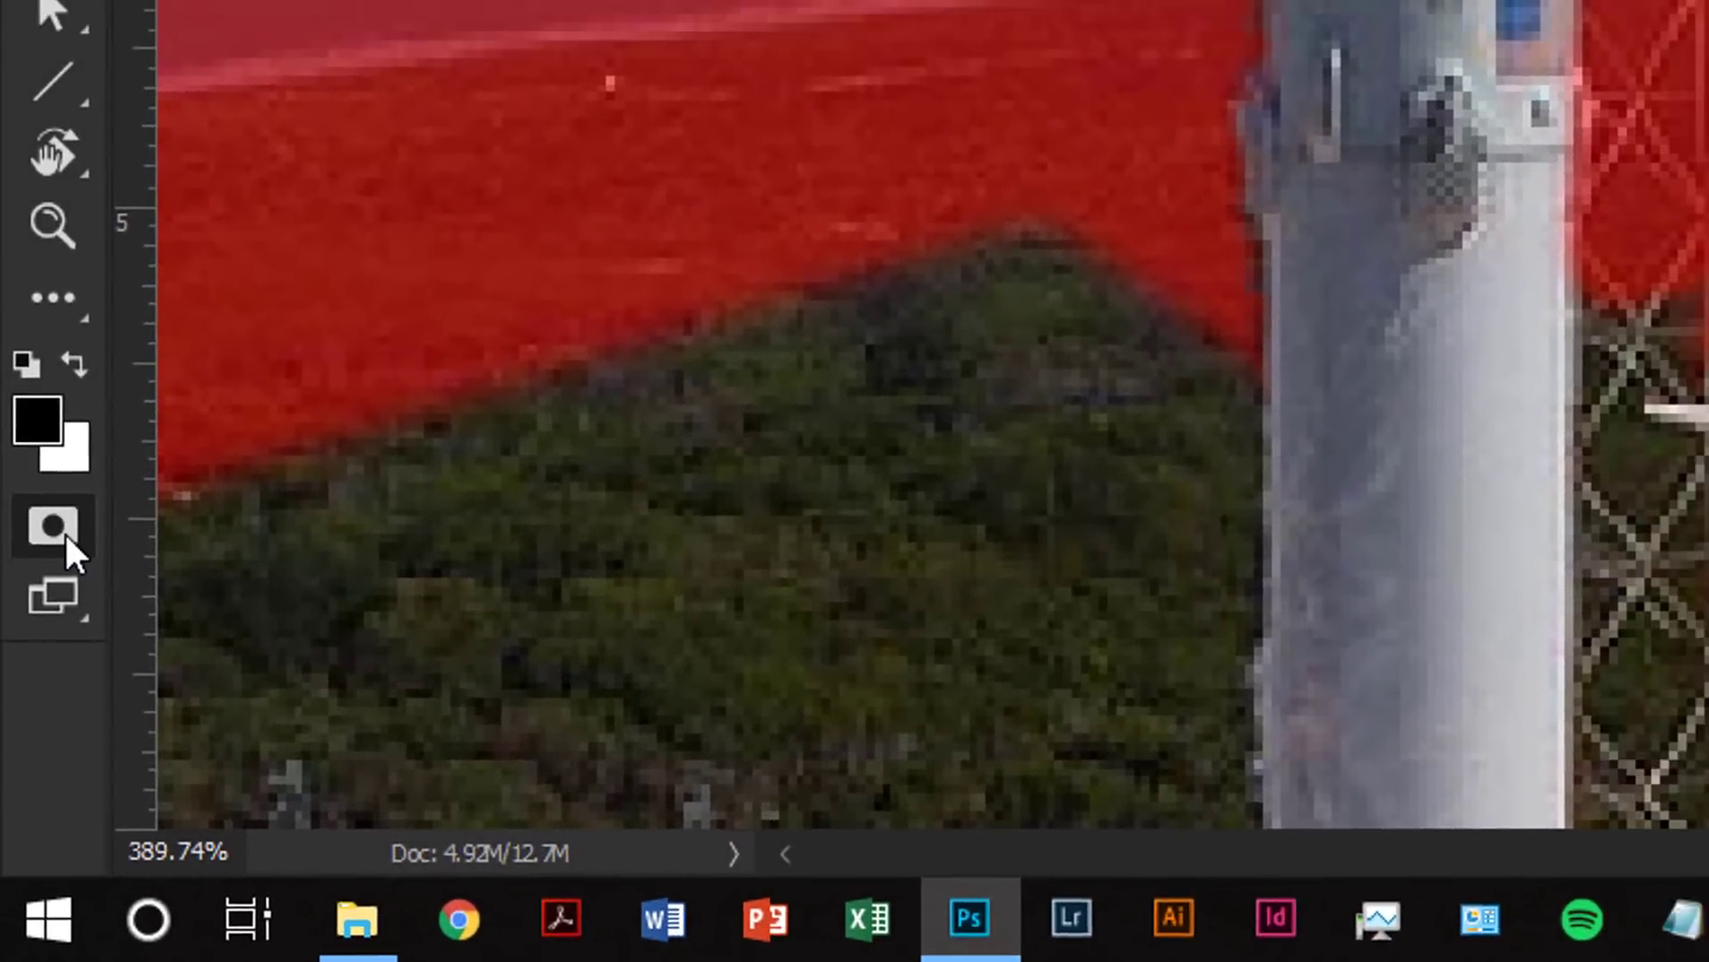
click(28, 730)
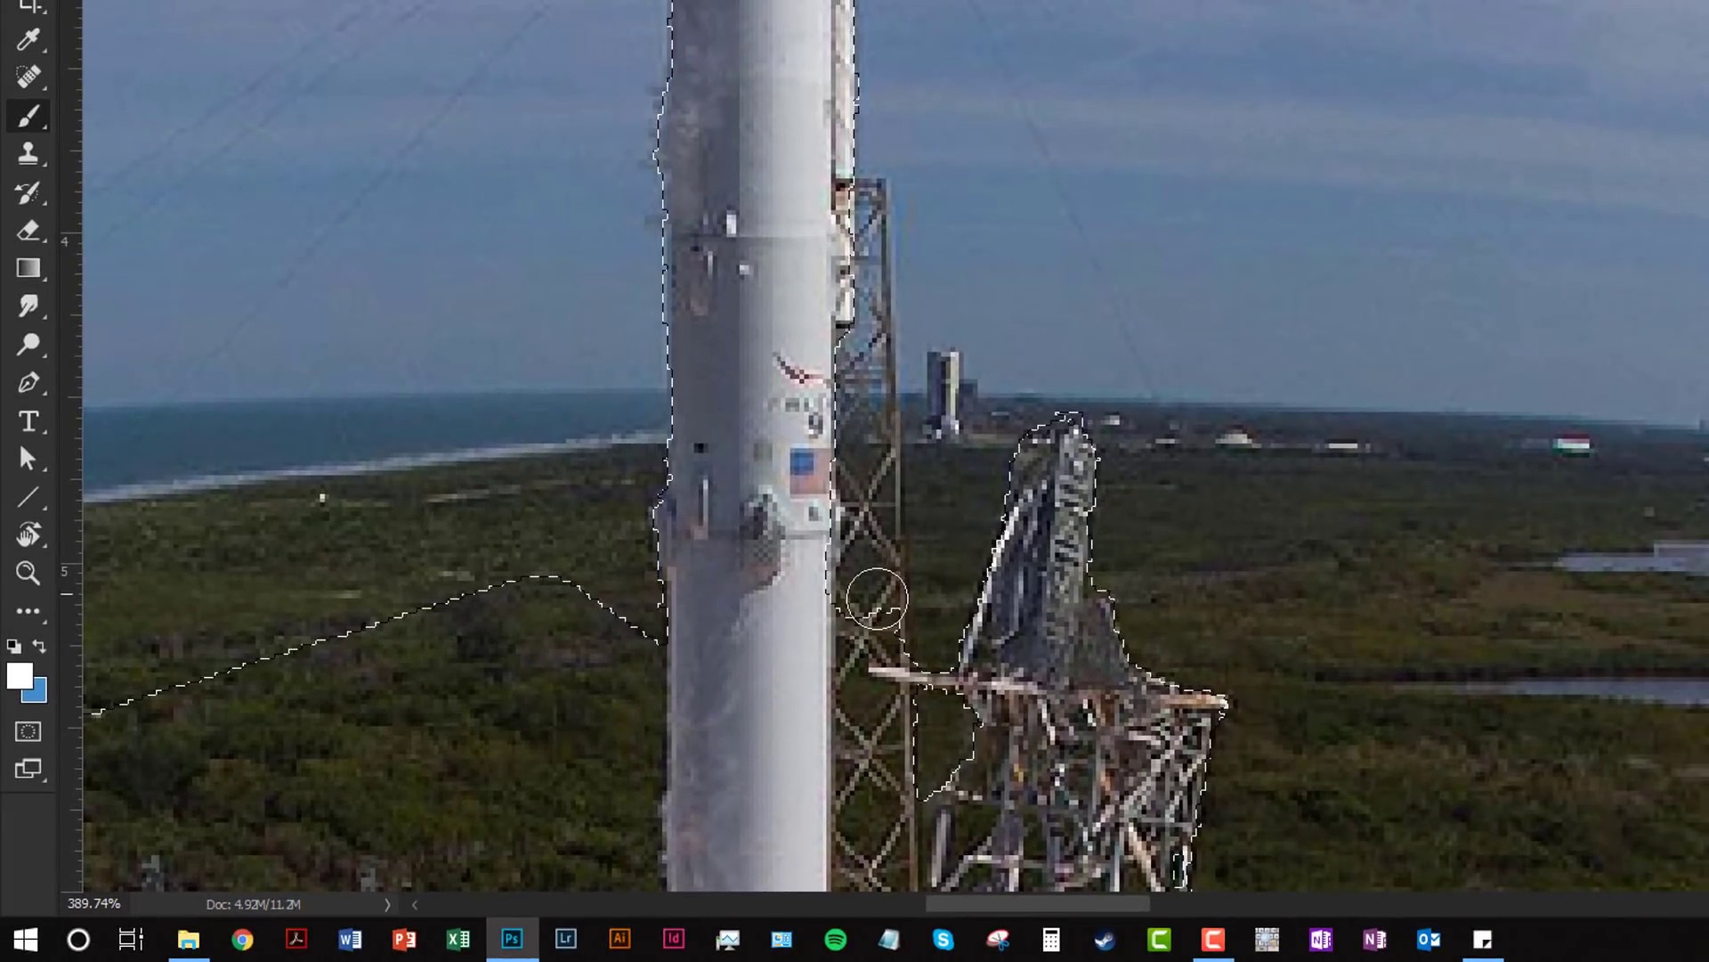
click(25, 733)
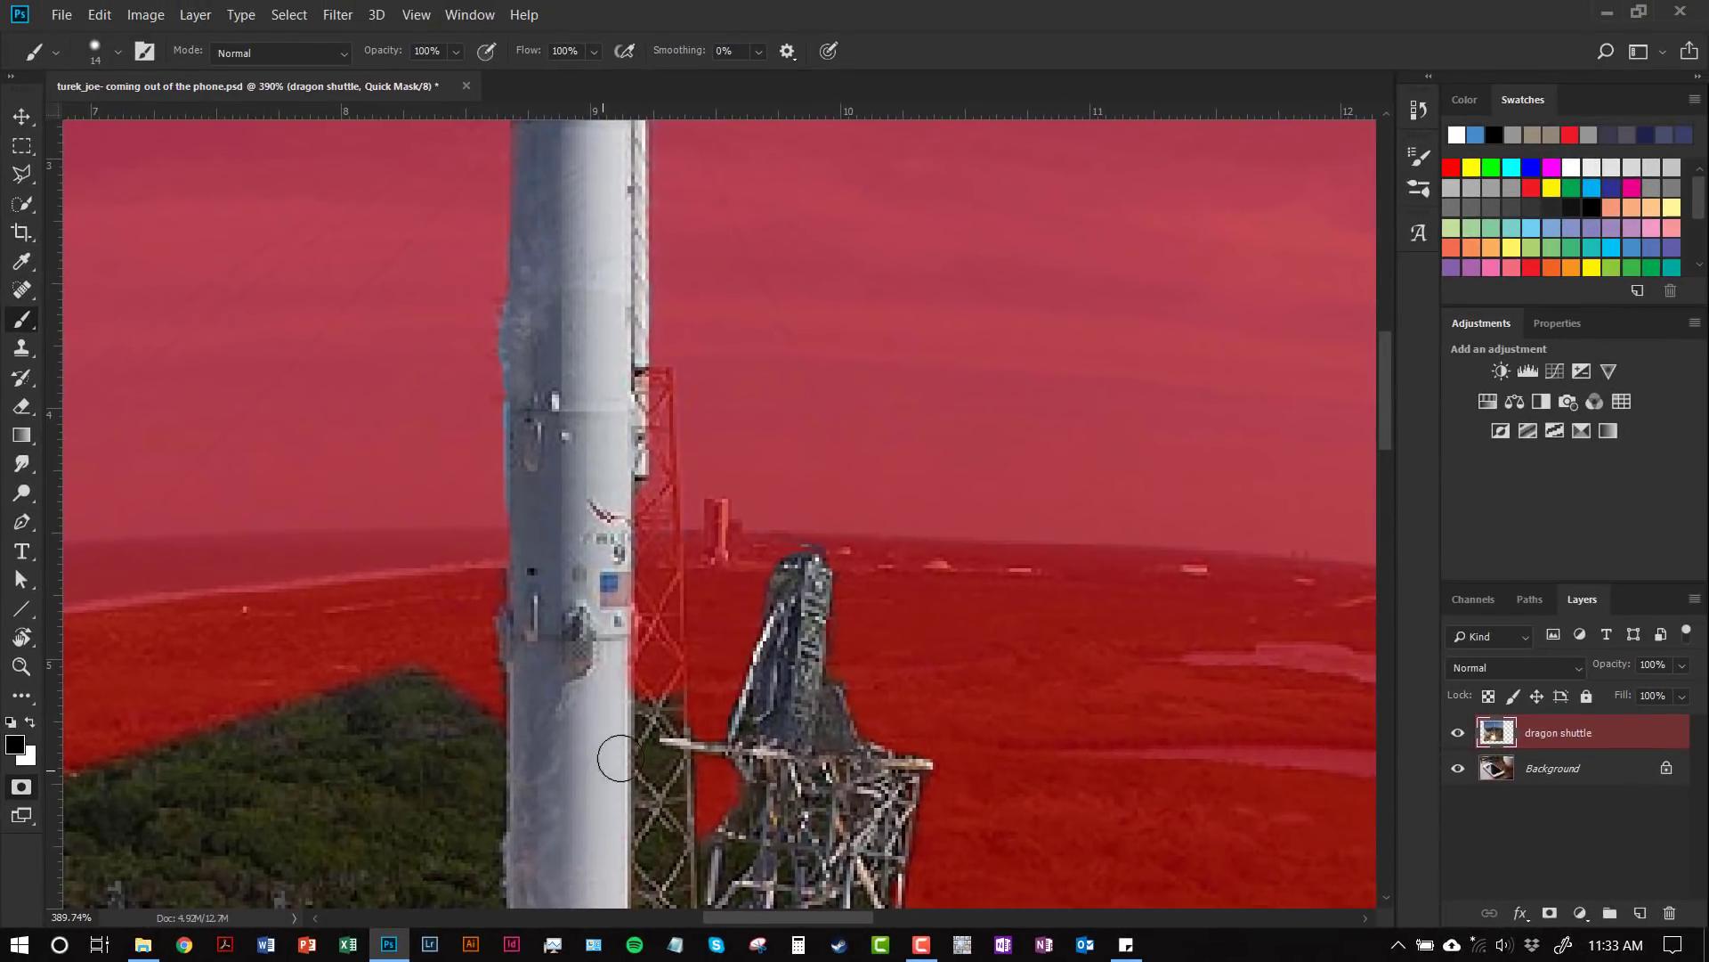
Step: Make white the painting colour and set the brush to 7 px with 42% hardness
click(29, 723)
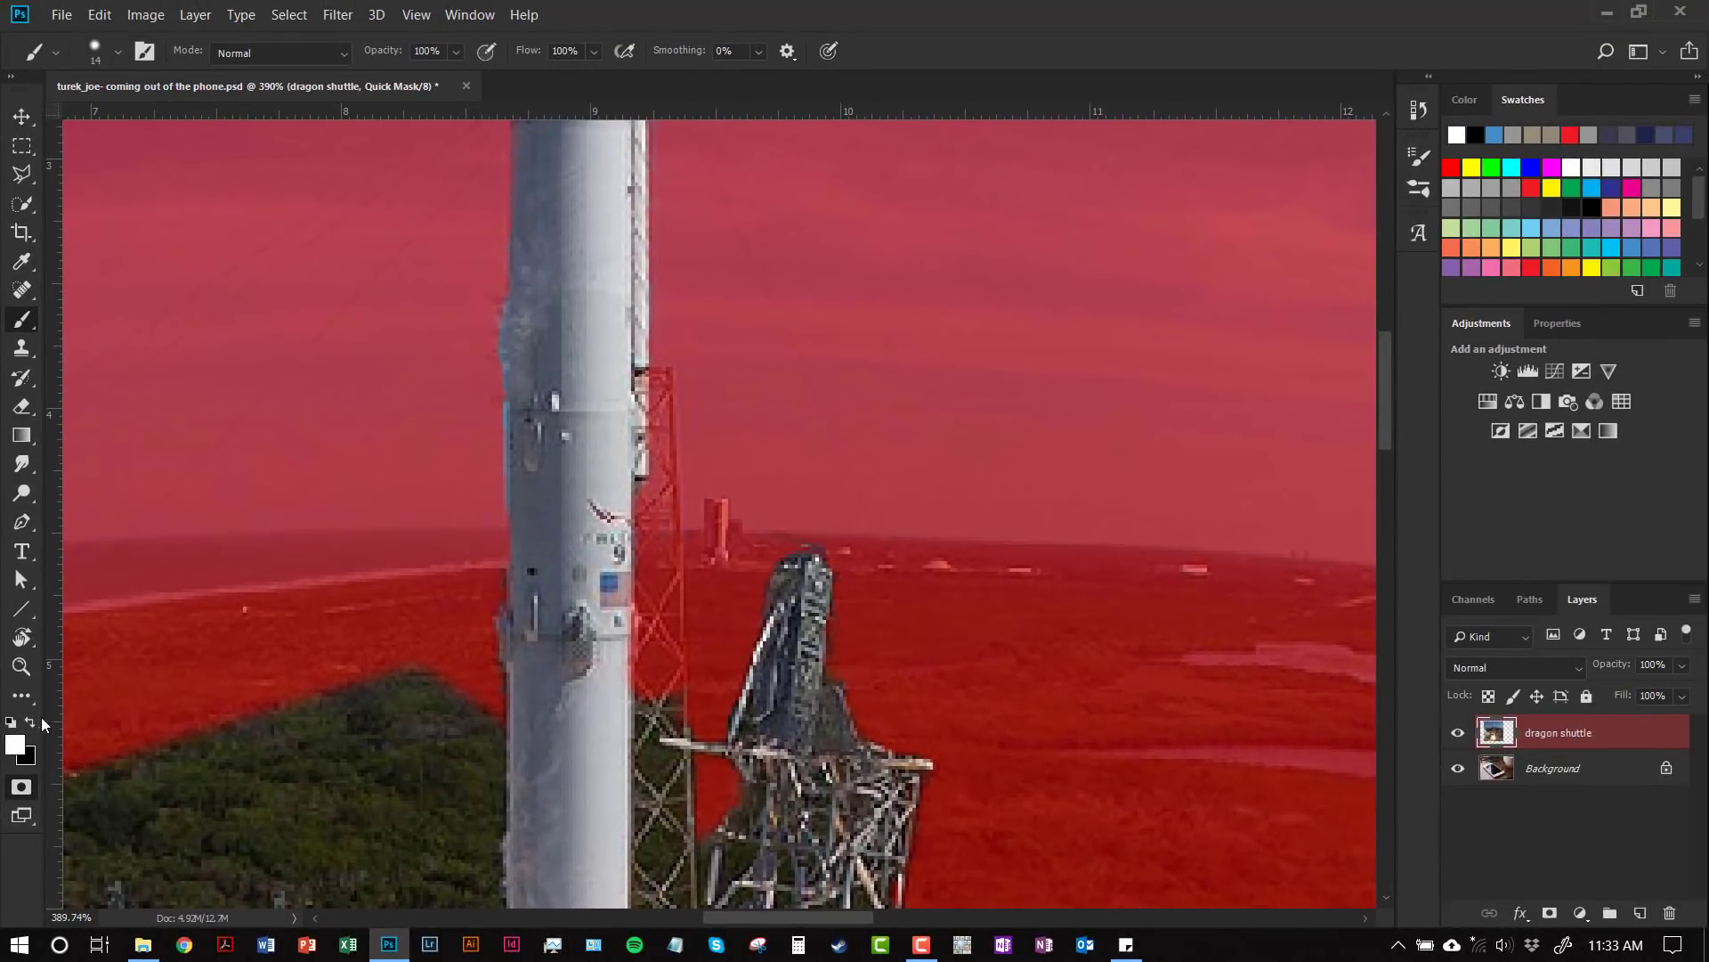
click(118, 55)
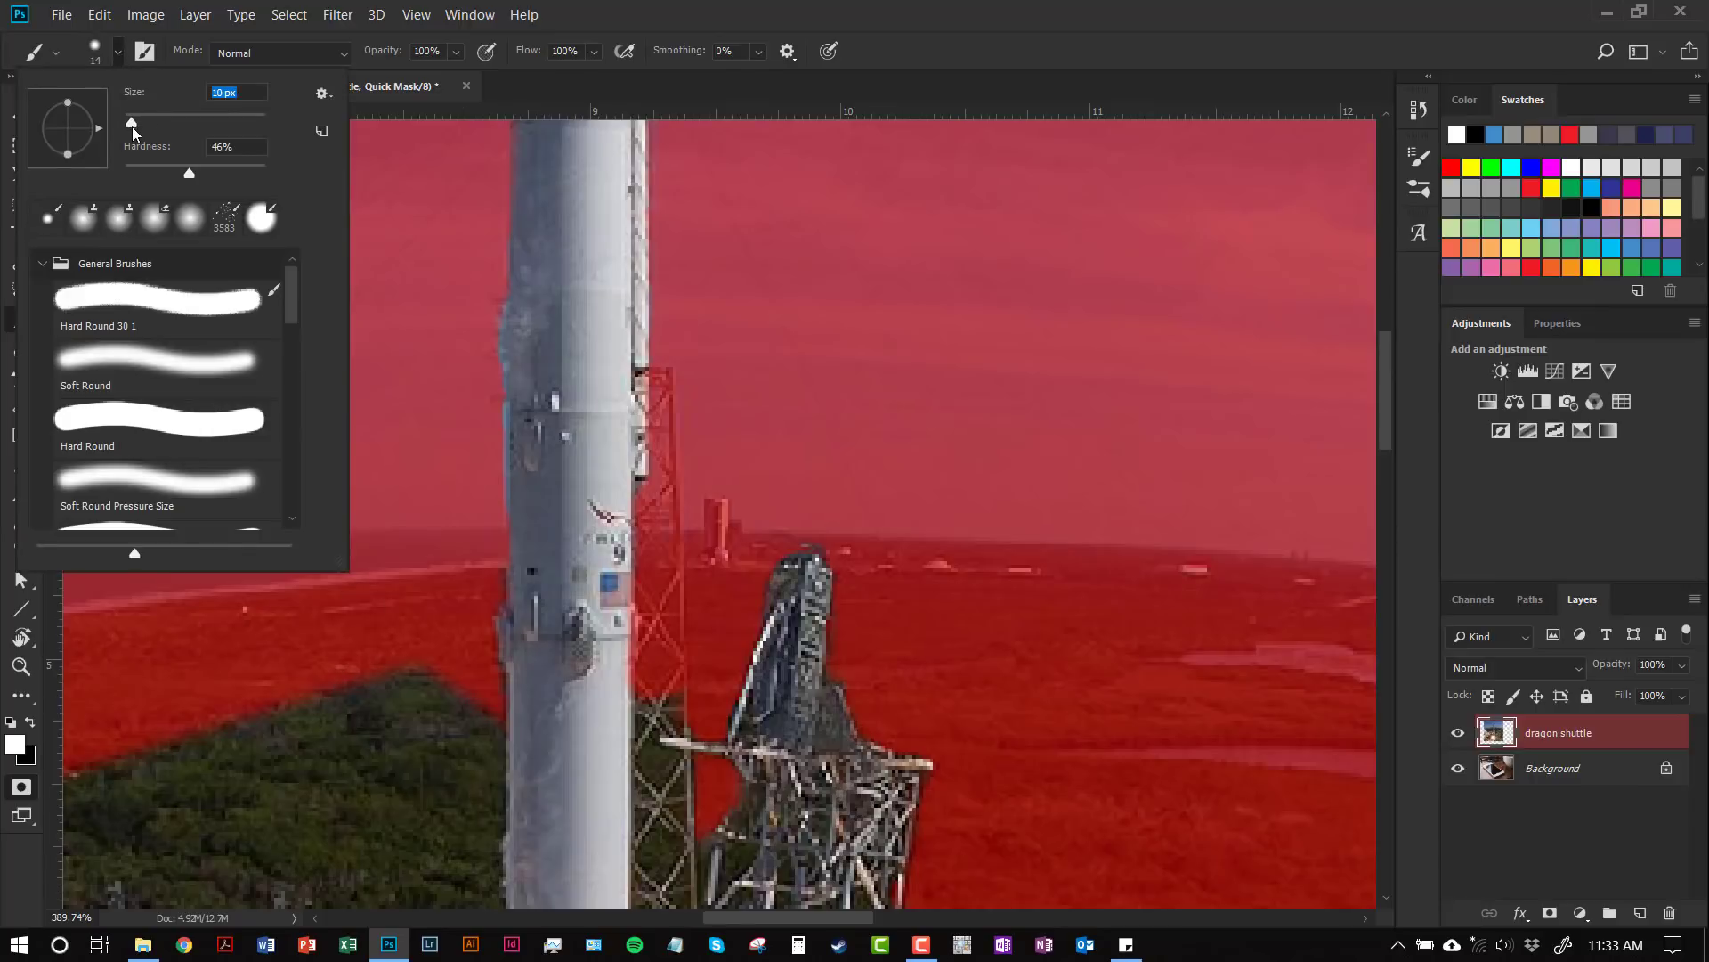
drag(132, 126, 130, 126)
drag(167, 153, 156, 153)
click(118, 56)
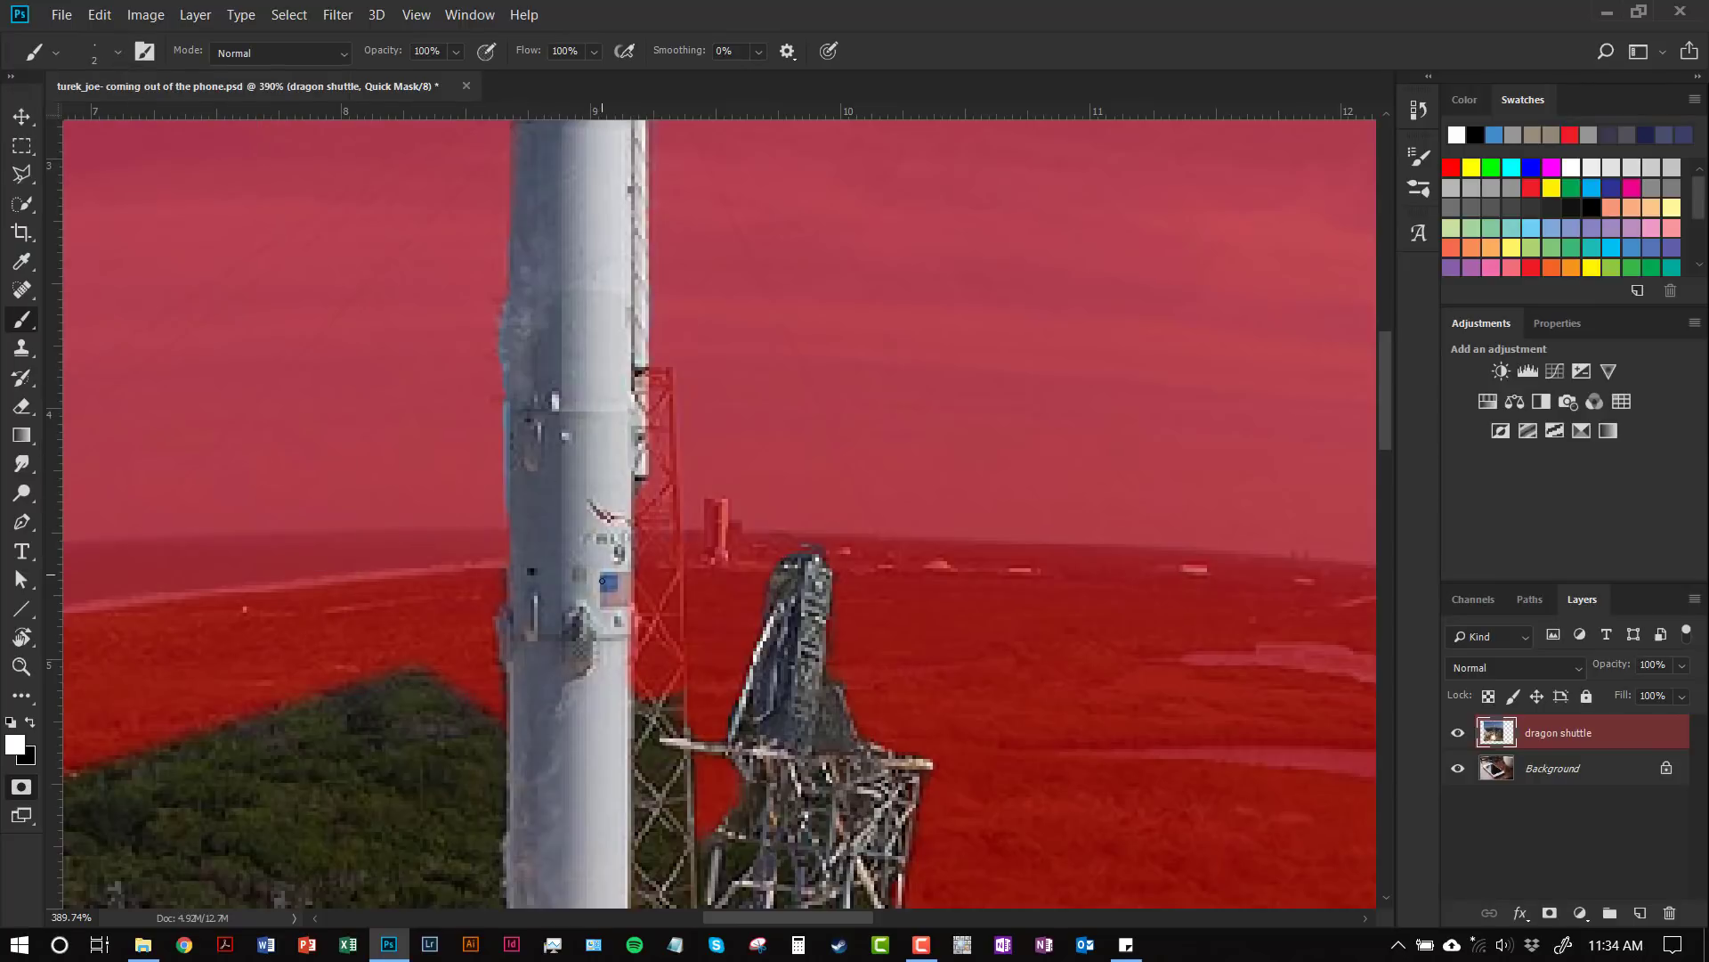
scroll(615, 636, up, 5)
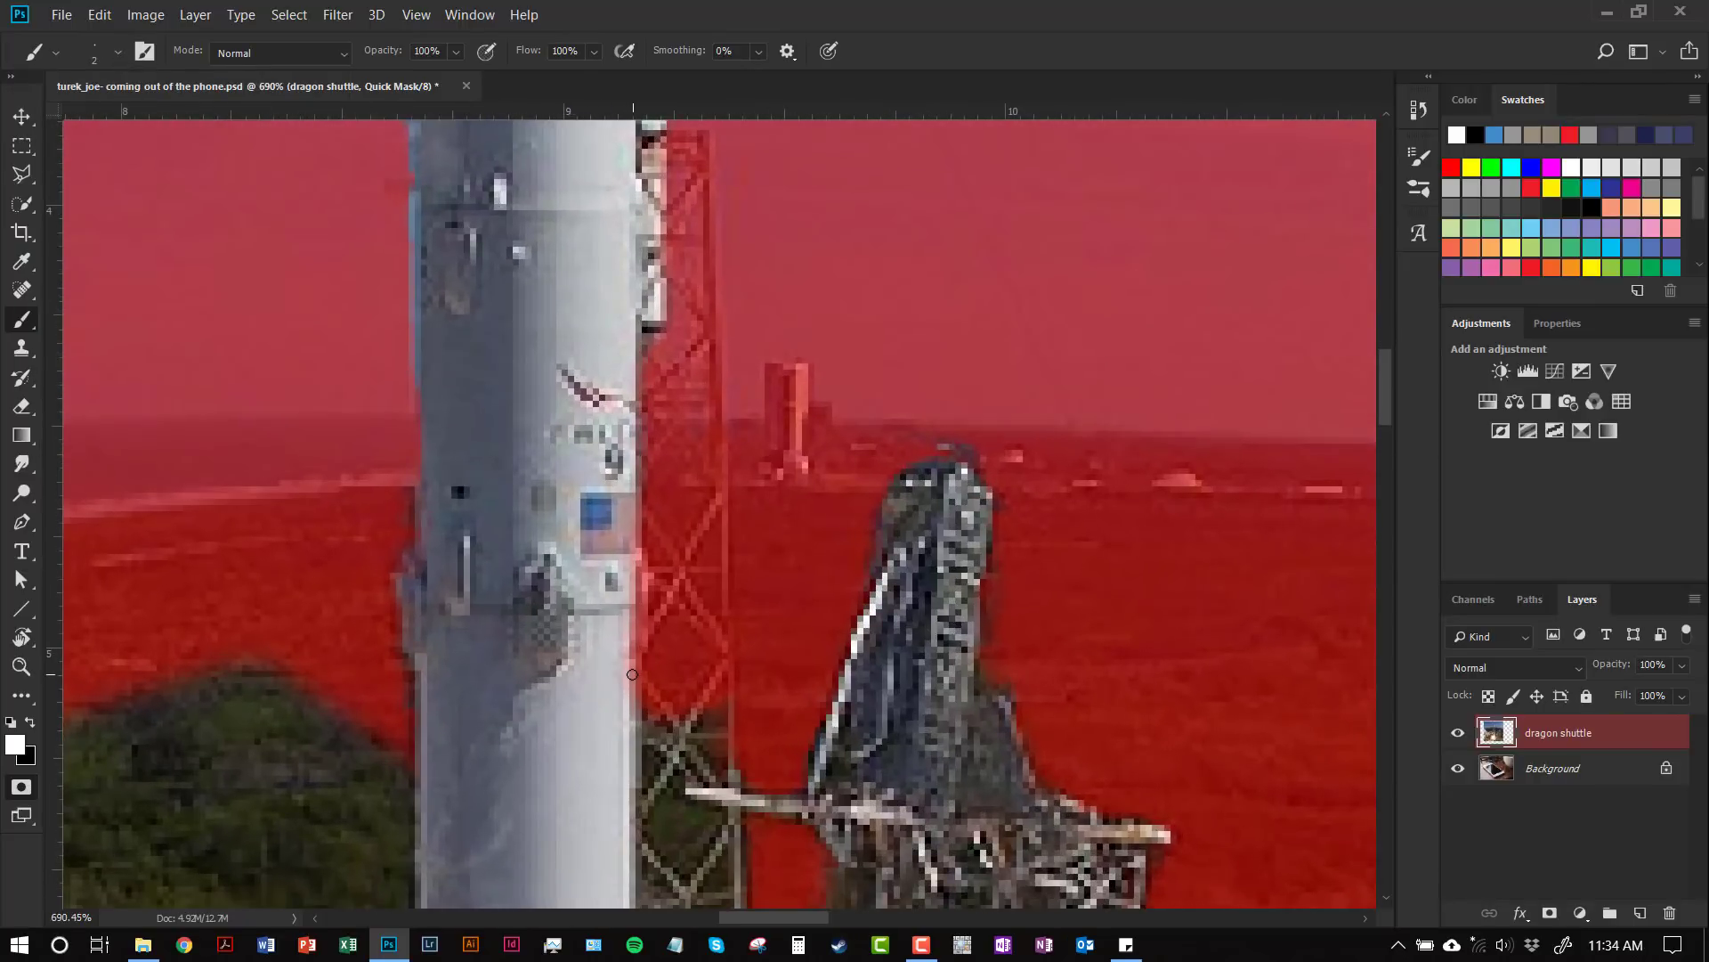
key(ctrl+equal)
key(ctrl+equal)
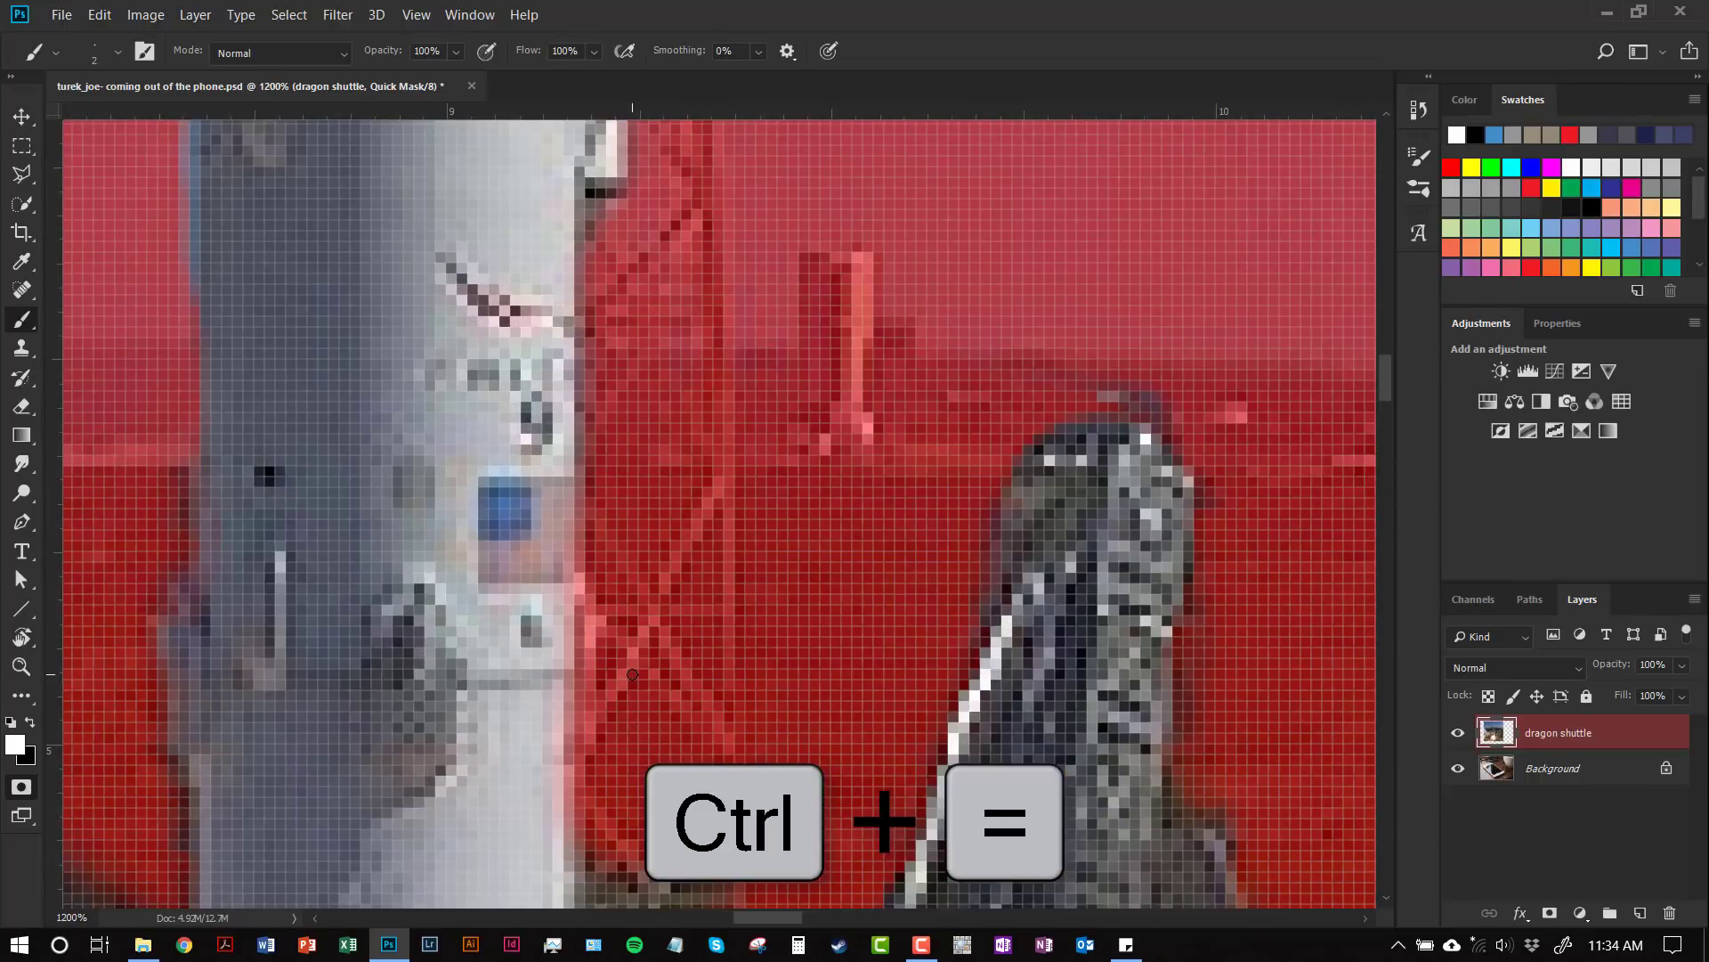
key(ctrl+minus)
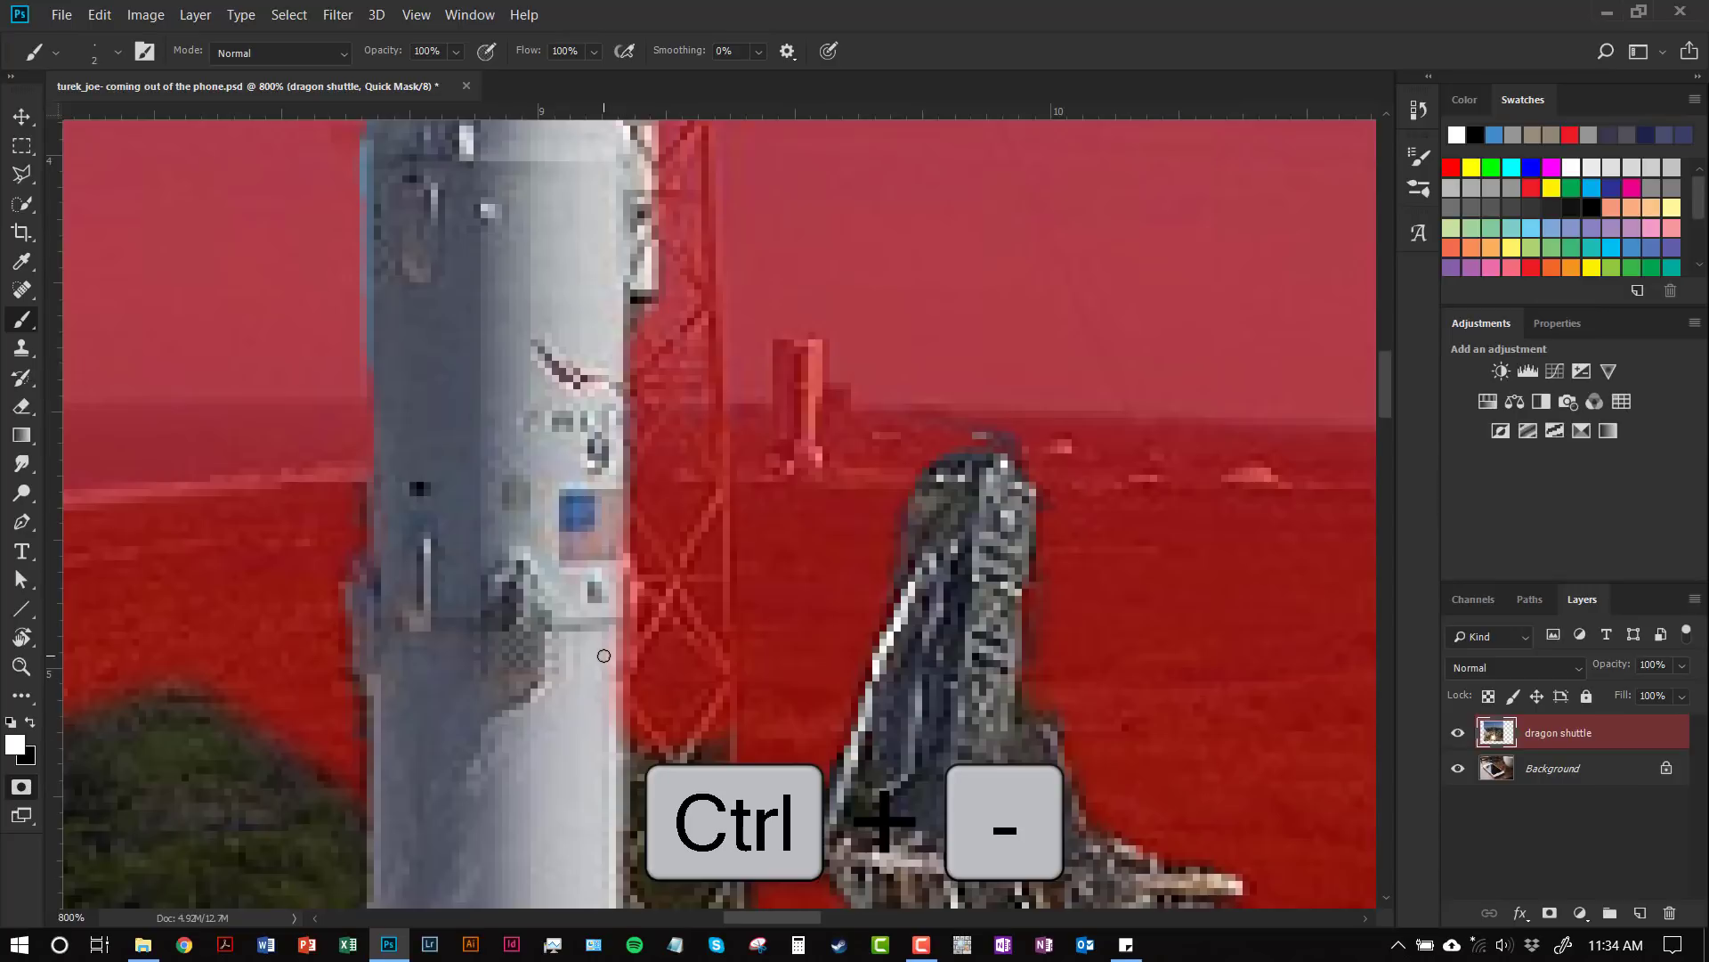
Step: Unmask the rocket's edge strip and the vertical and diagonal truss members of the tower
drag(606, 662, 677, 745)
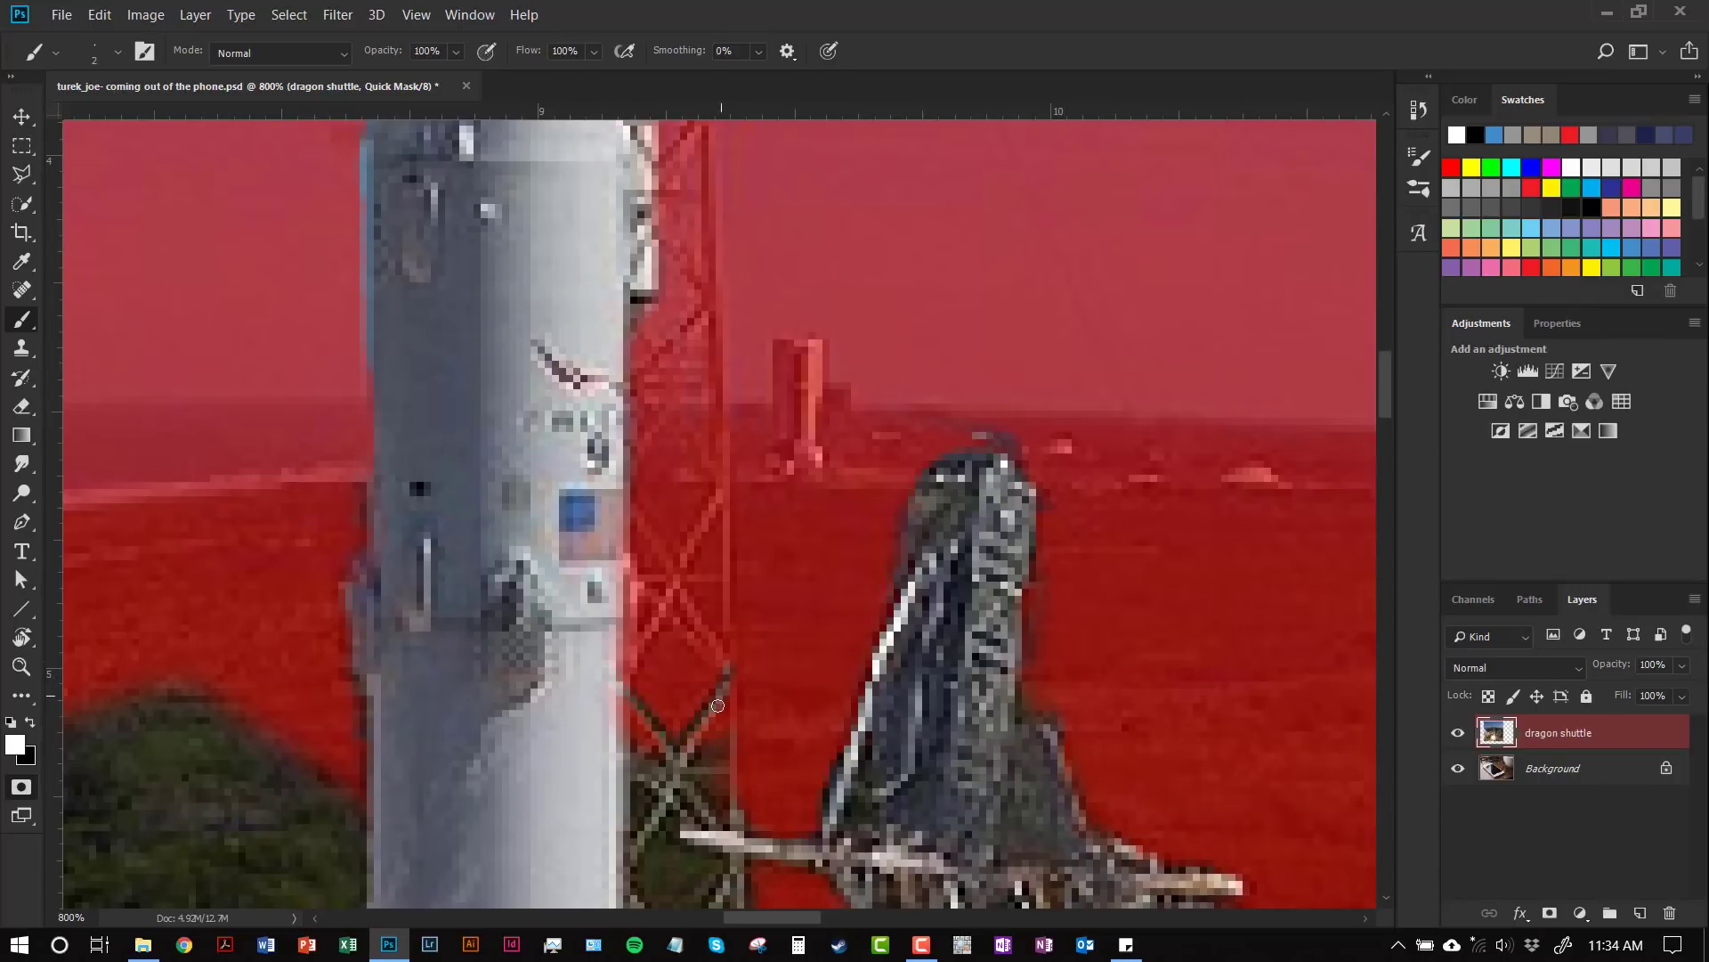
drag(725, 523, 730, 678)
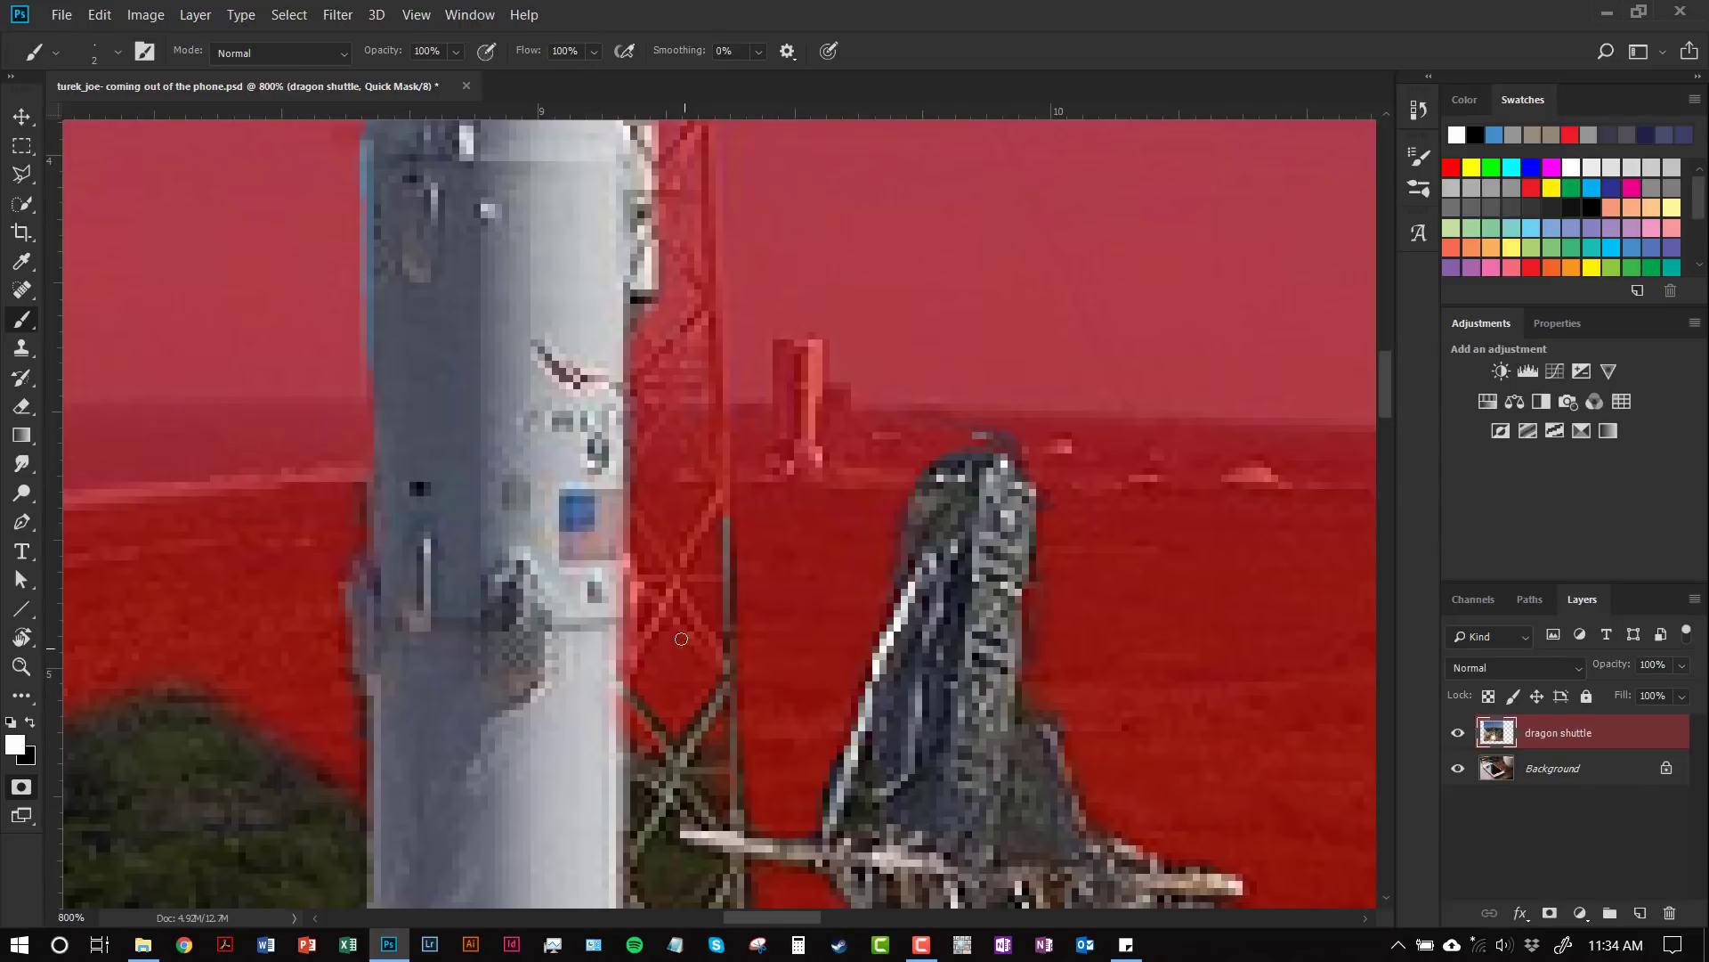
click(626, 556)
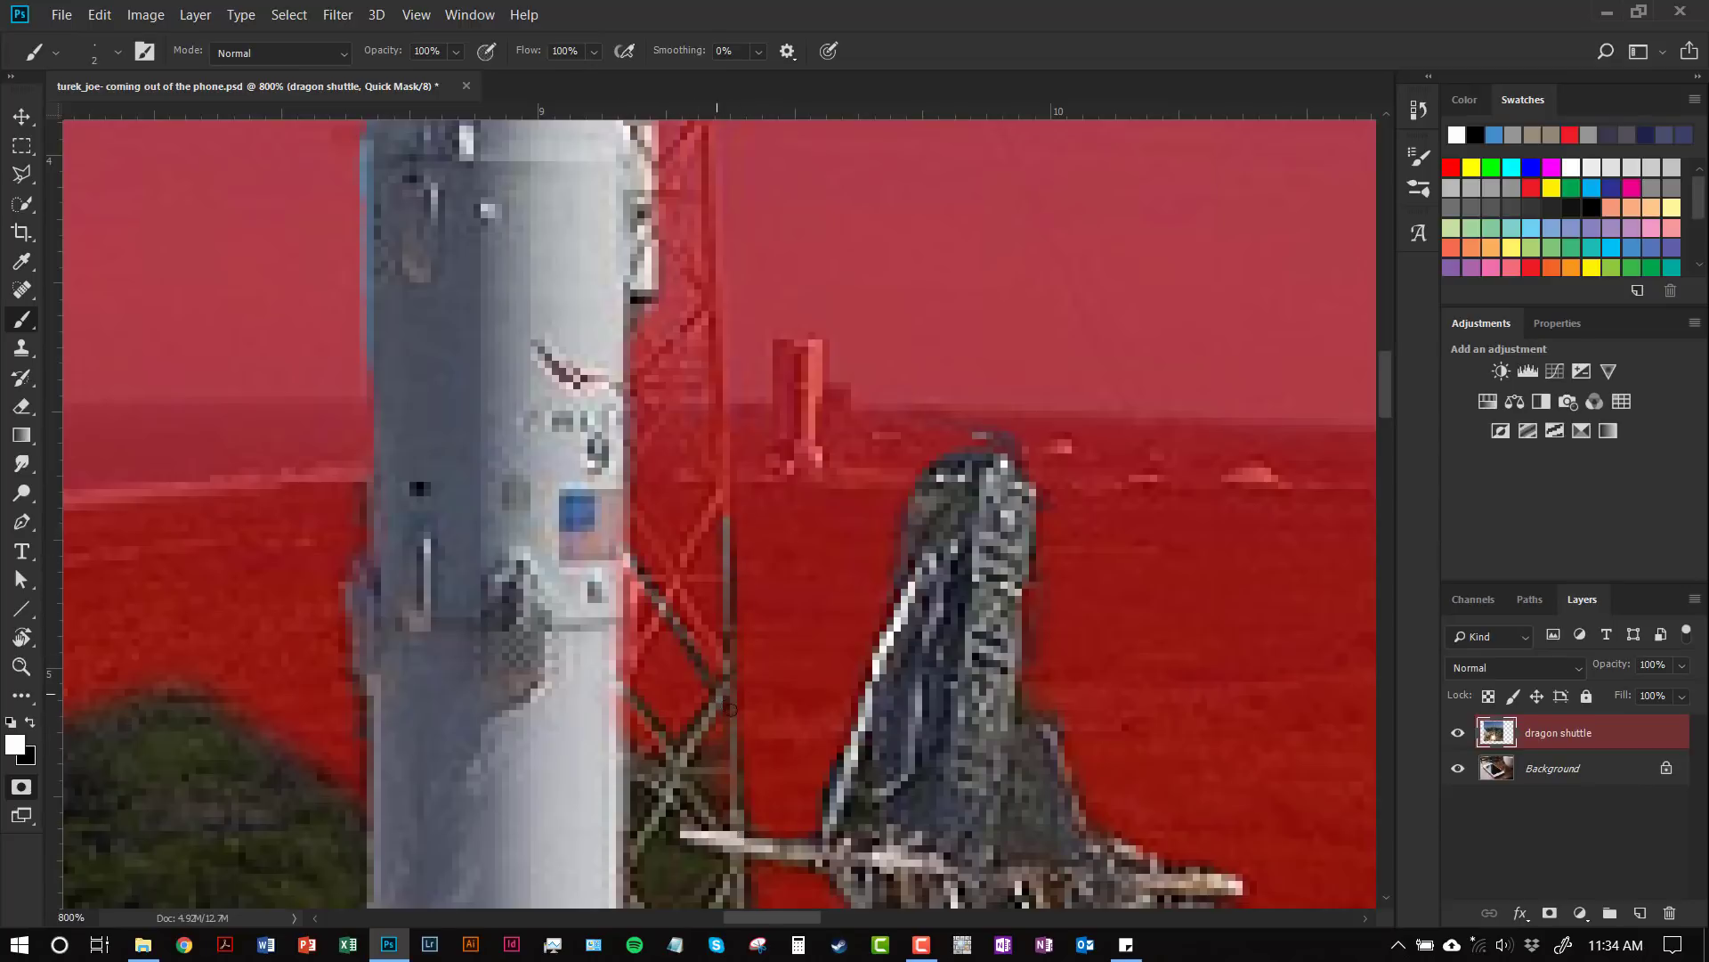
drag(719, 478, 605, 695)
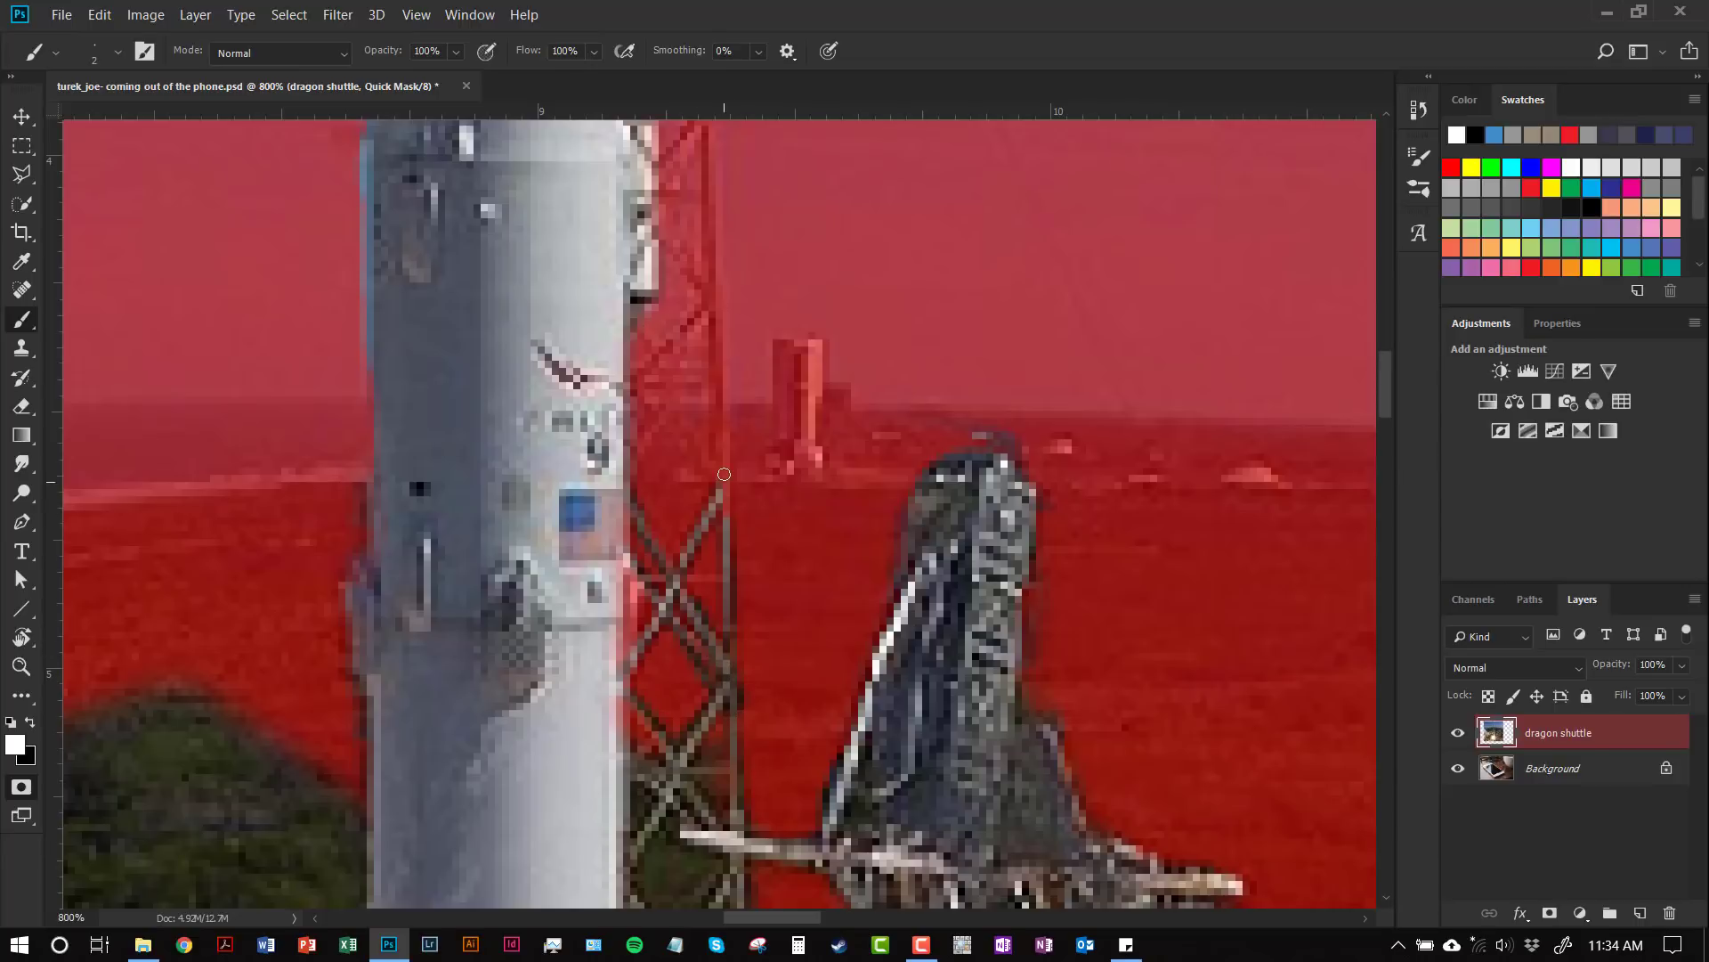
drag(722, 350, 732, 529)
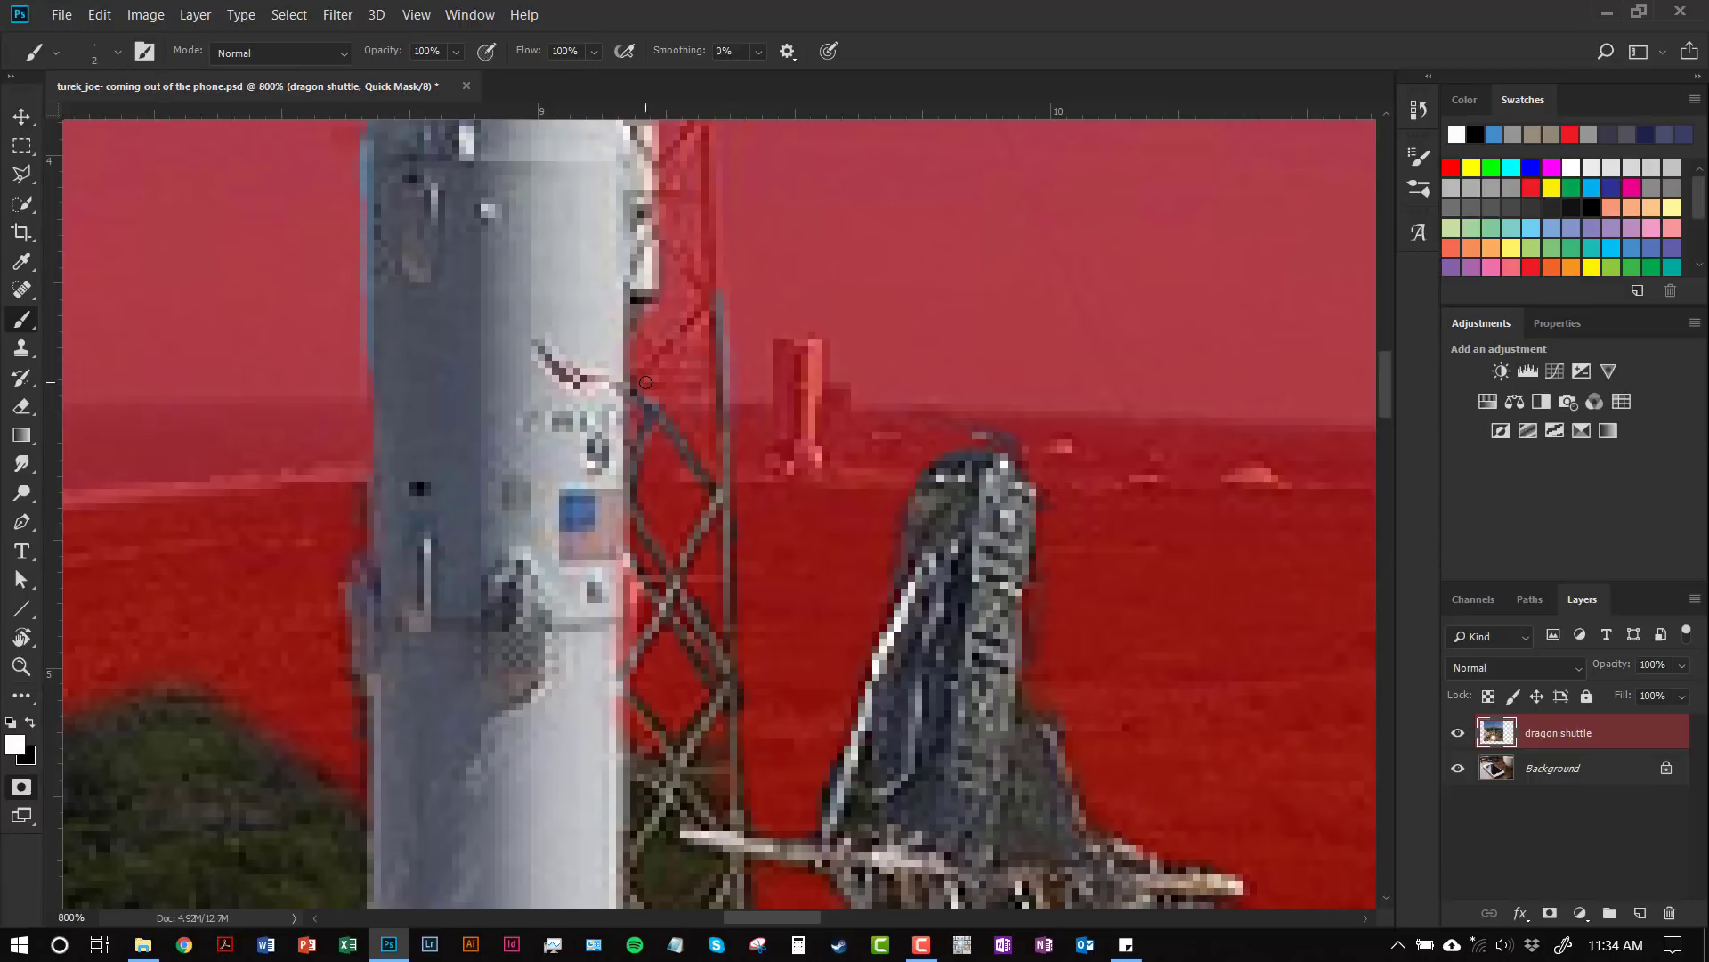
mouse_move(636, 398)
mouse_down()
mouse_move(705, 288)
mouse_move(715, 299)
mouse_move(641, 192)
mouse_up()
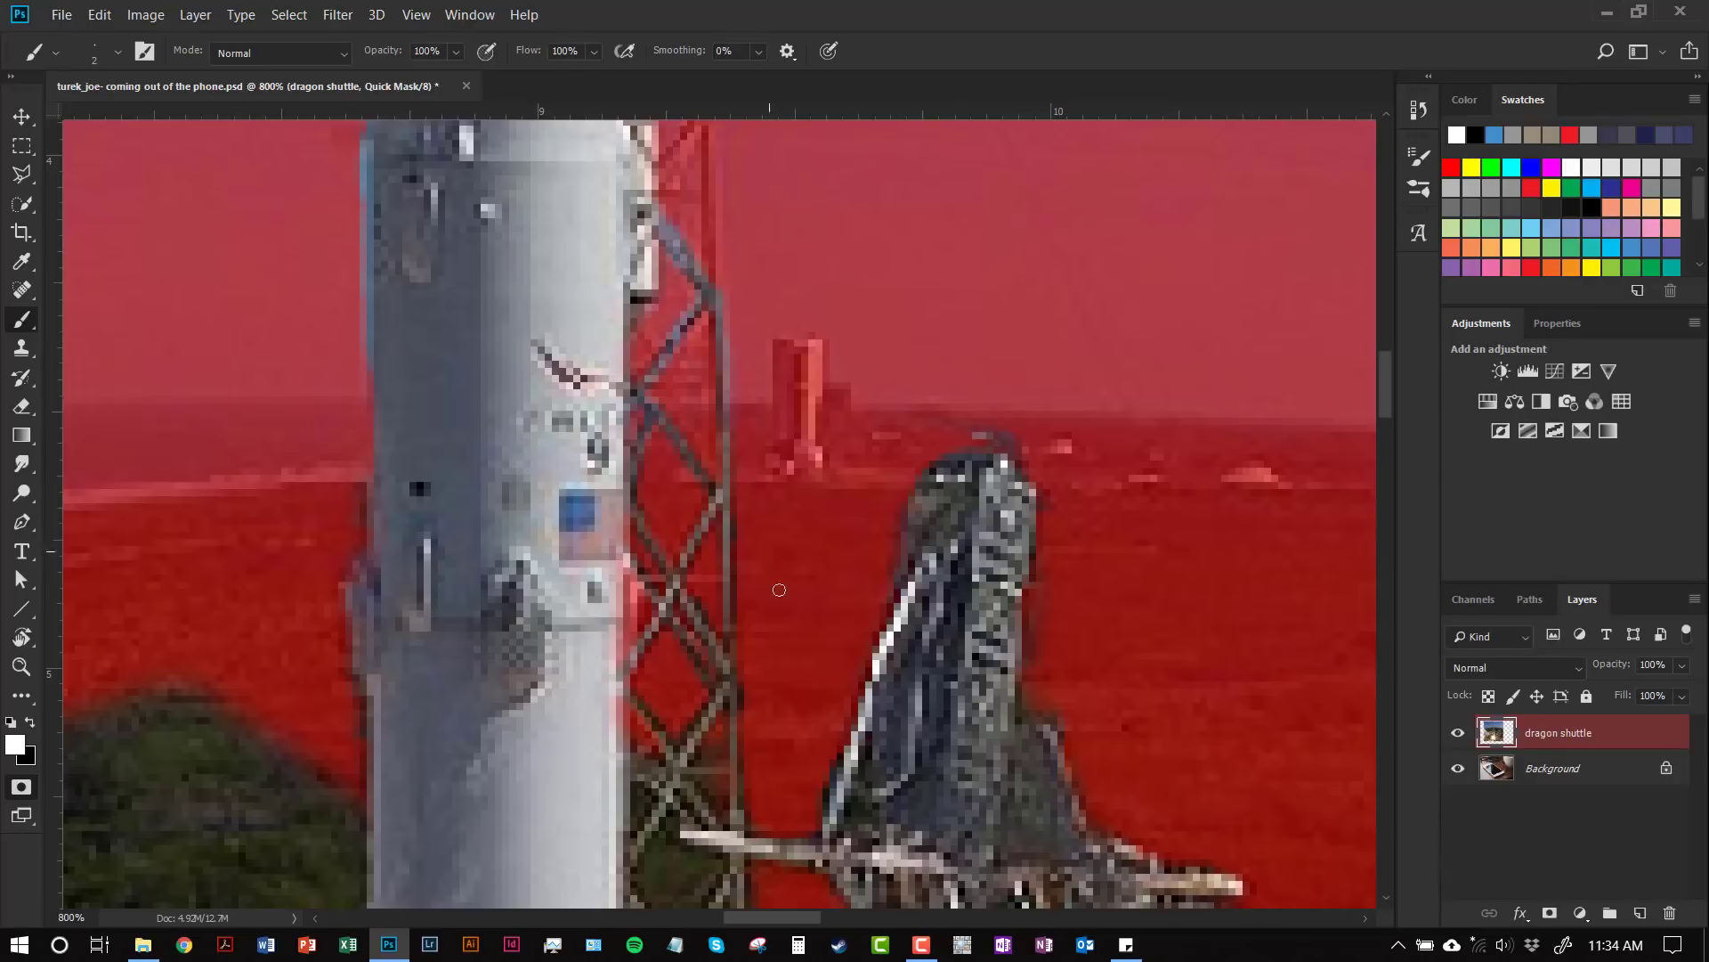
drag(732, 768, 684, 582)
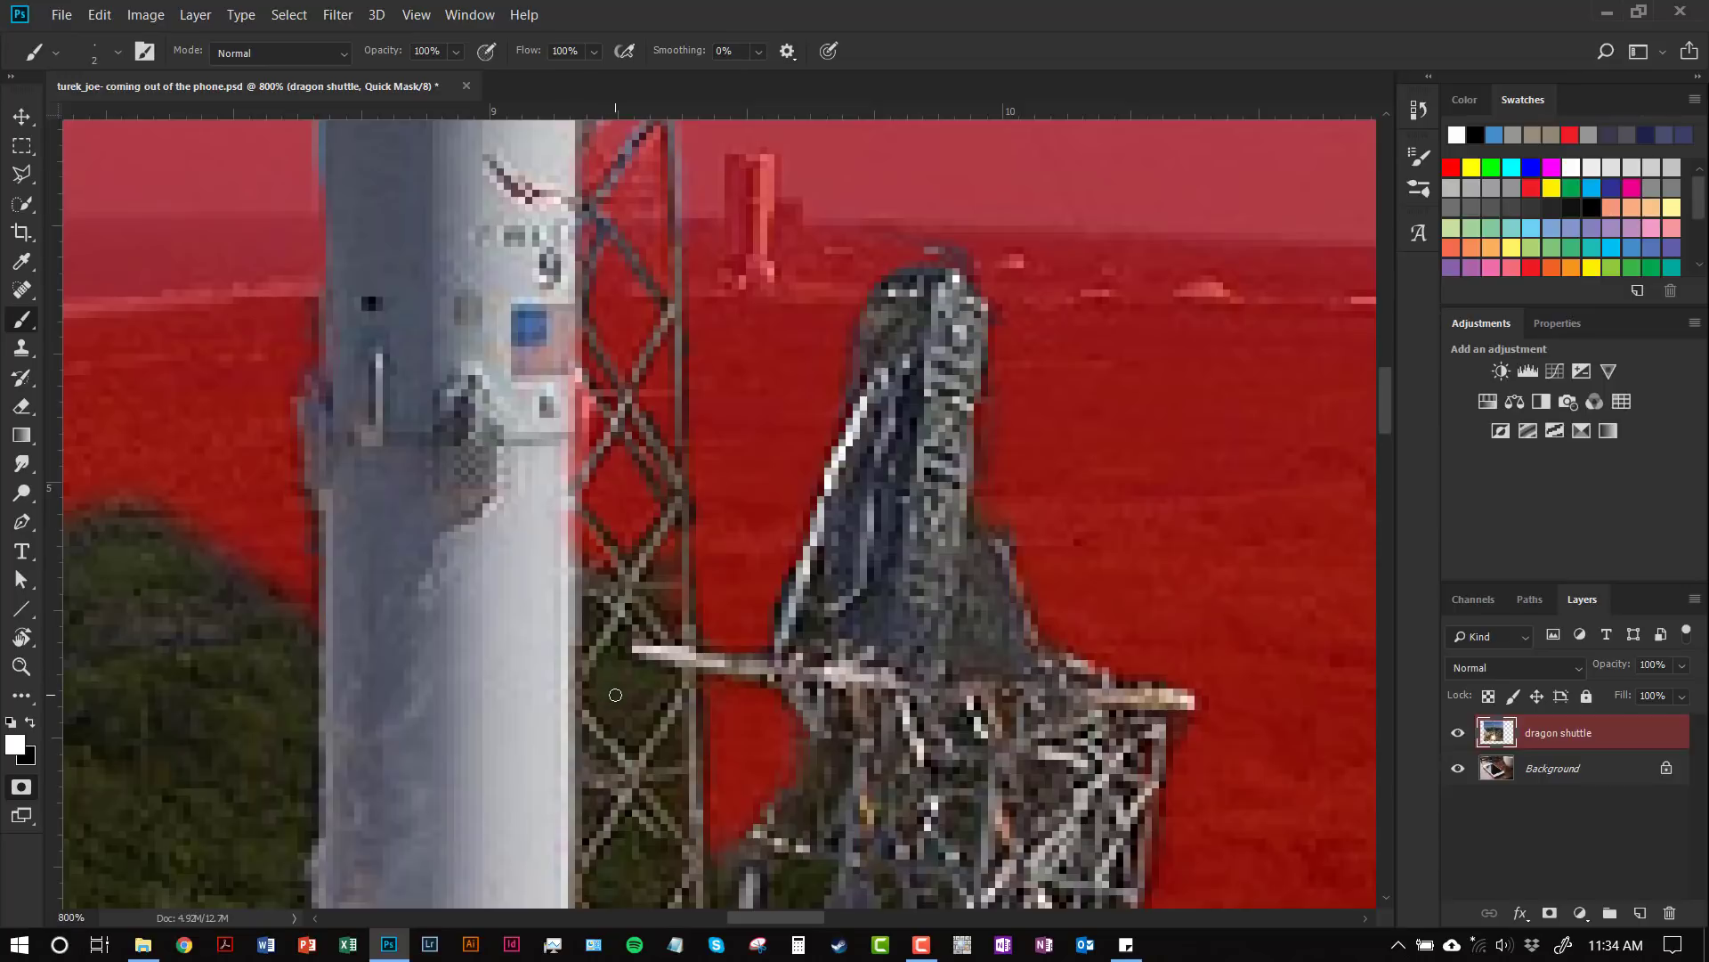
Step: Switch to black with a 2 px brush and mask the lattice gap beside the rocket
key(x)
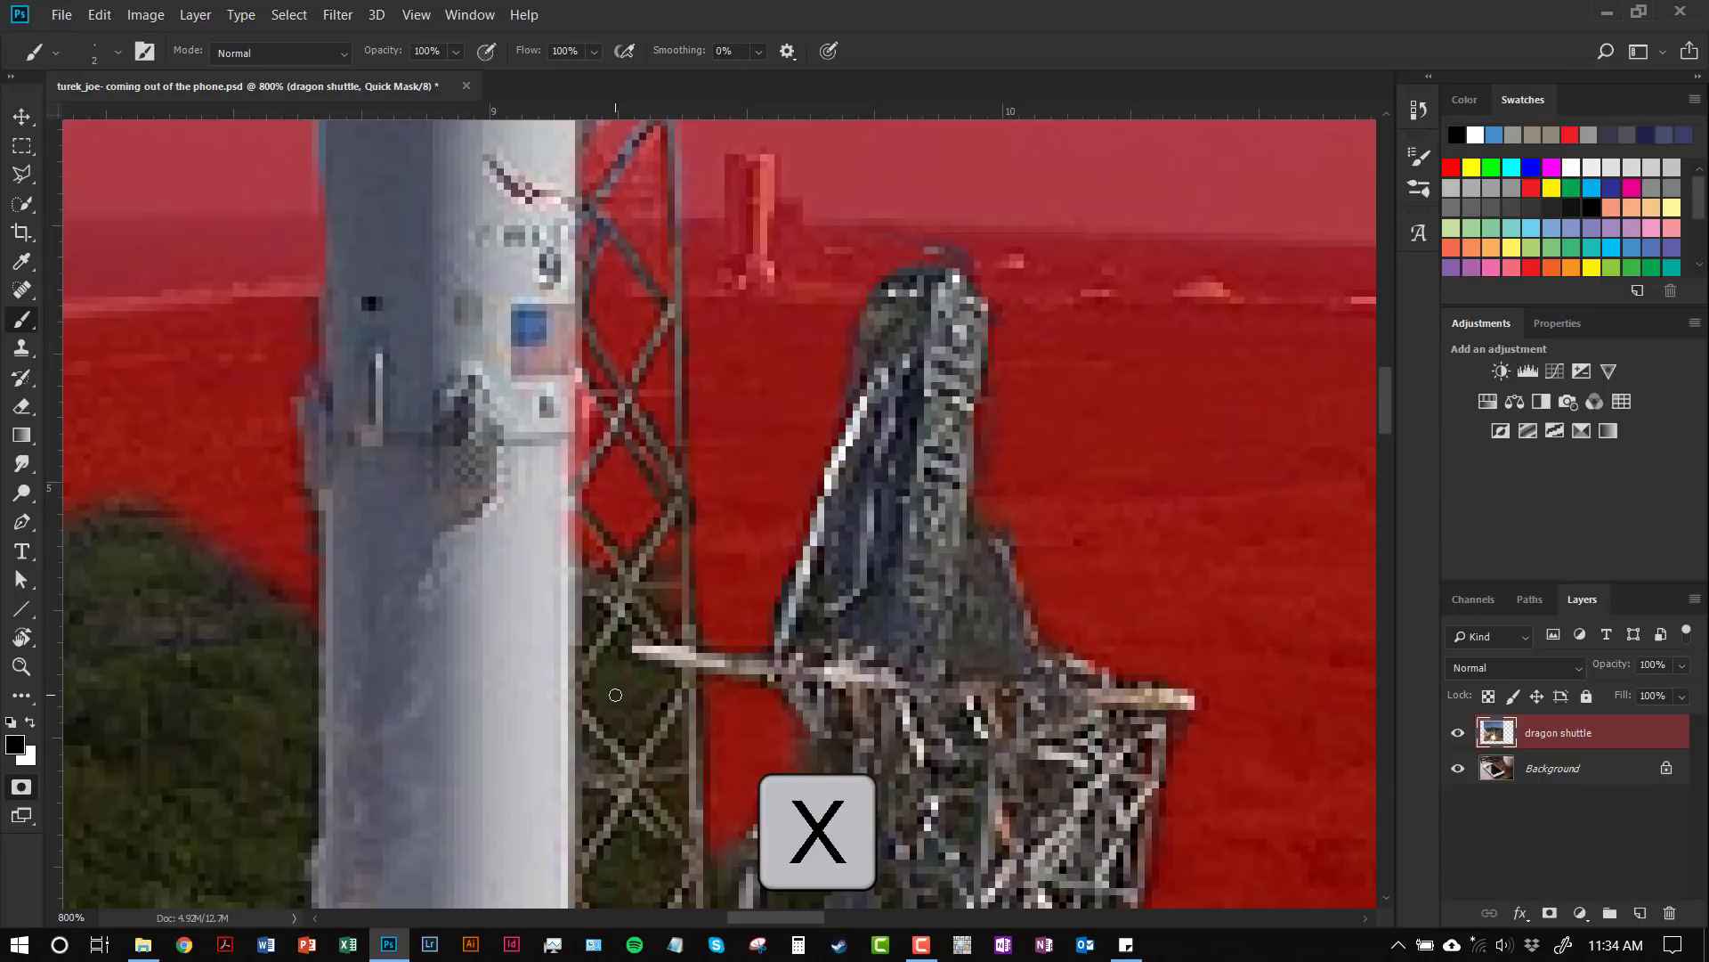
key(bracketright)
key(bracketright)
key(bracketright)
key(bracketleft)
key(bracketleft)
key(bracketleft)
key(bracketleft)
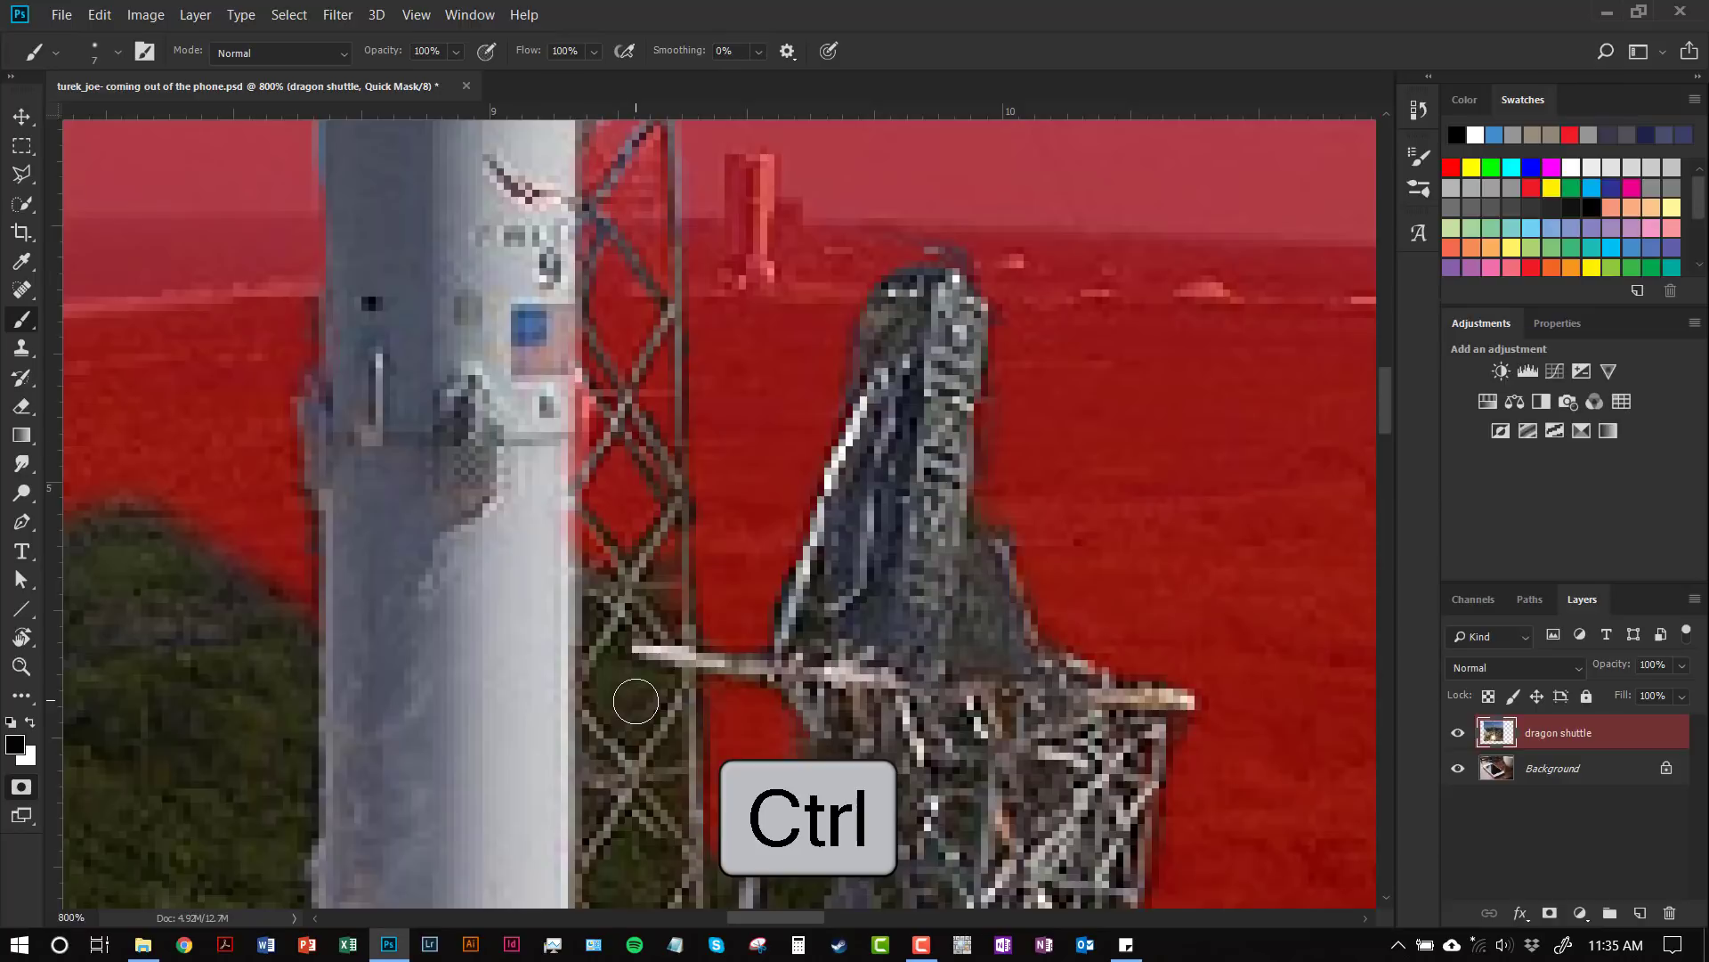
mouse_move(614, 692)
mouse_down()
mouse_move(632, 731)
mouse_move(661, 682)
mouse_move(612, 689)
mouse_move(629, 645)
mouse_move(618, 712)
mouse_move(627, 698)
mouse_move(628, 673)
mouse_move(632, 710)
mouse_up()
key(x)
key(bracketleft)
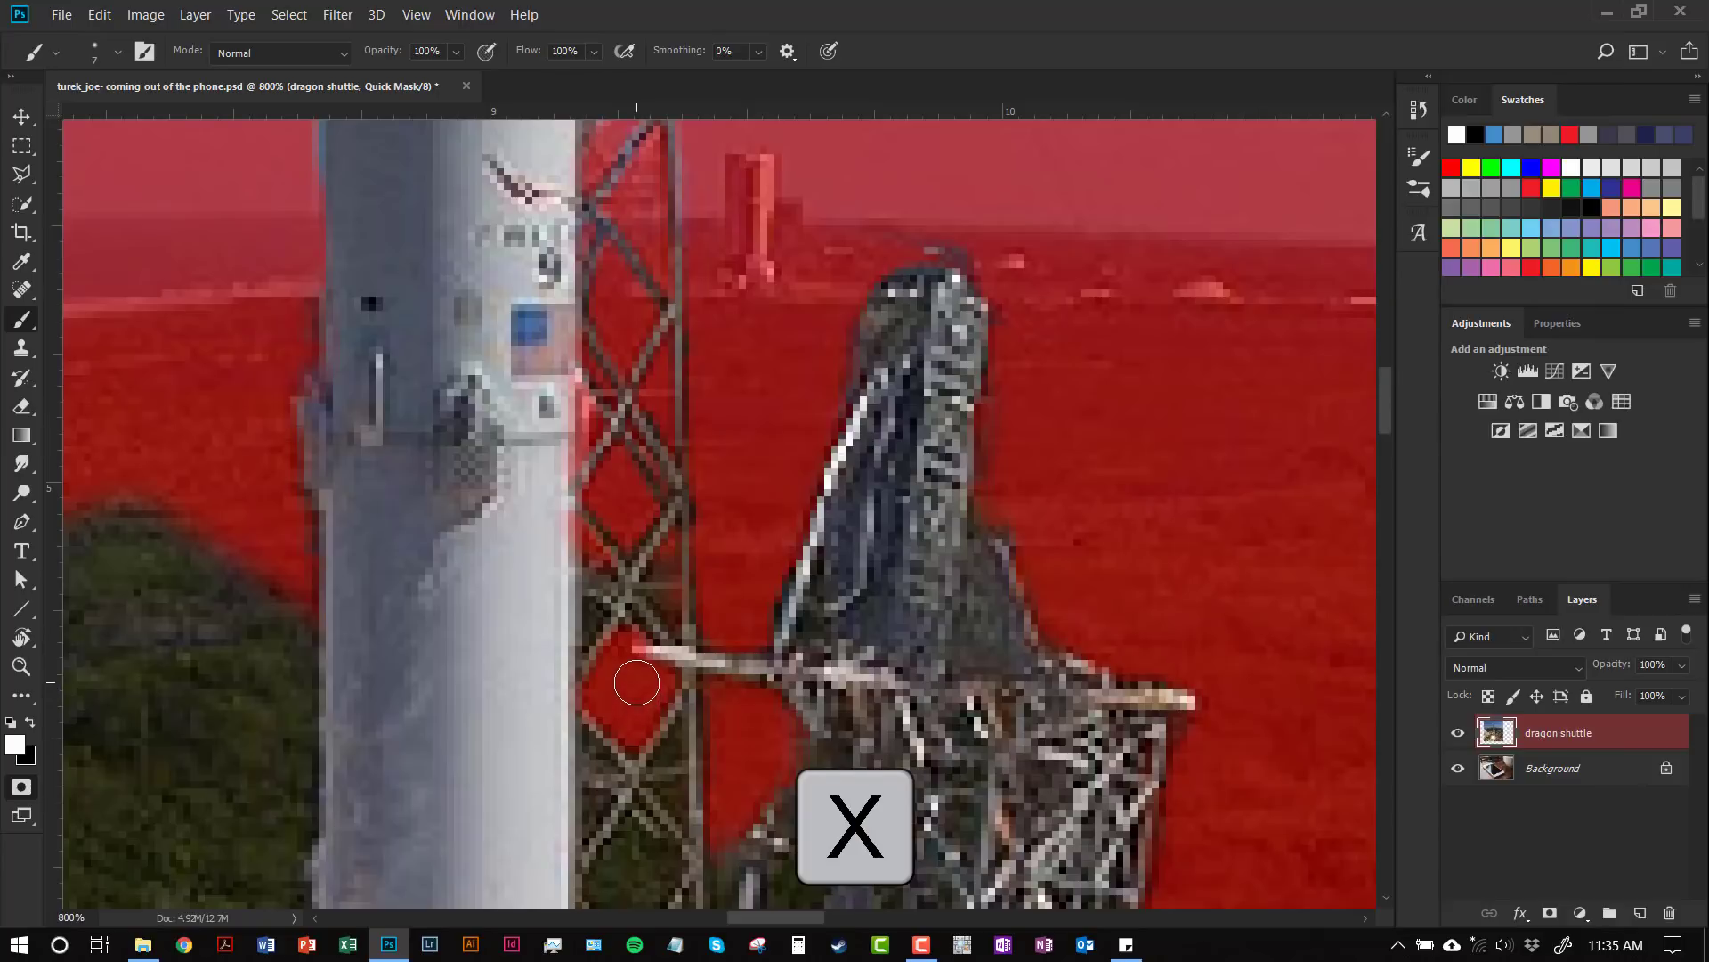
key(bracketleft)
key(bracketleft)
key(bracketleft)
key(bracketleft)
key(bracketleft)
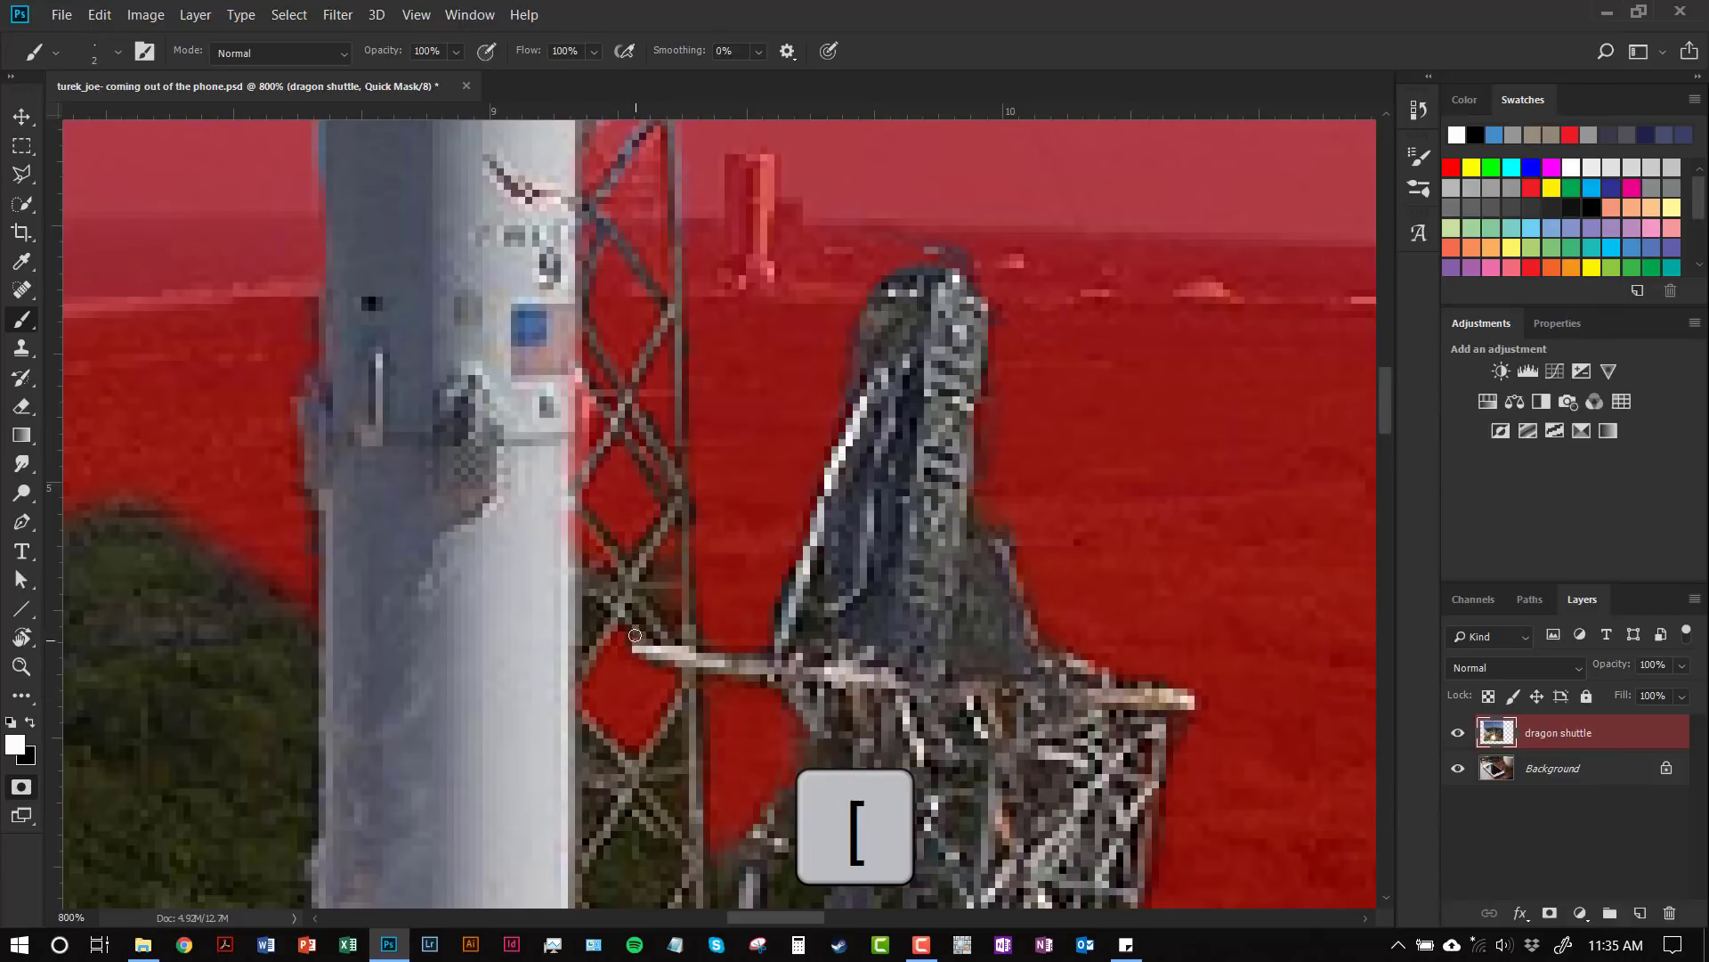
key(x)
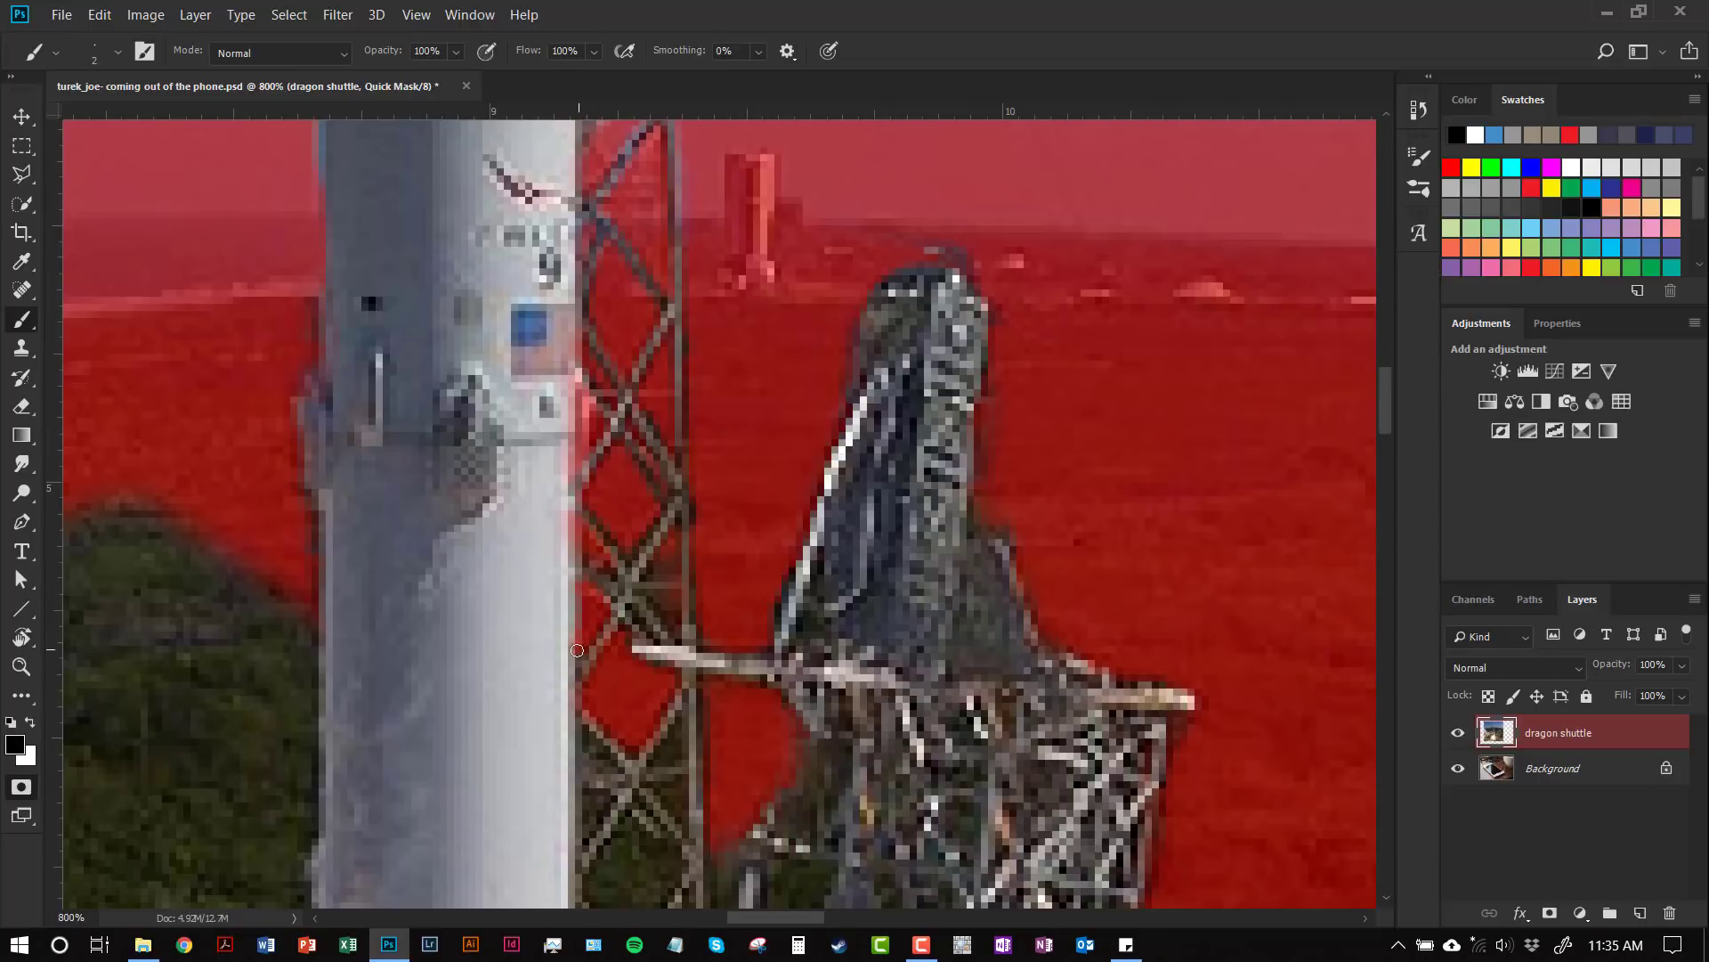
drag(819, 792, 755, 607)
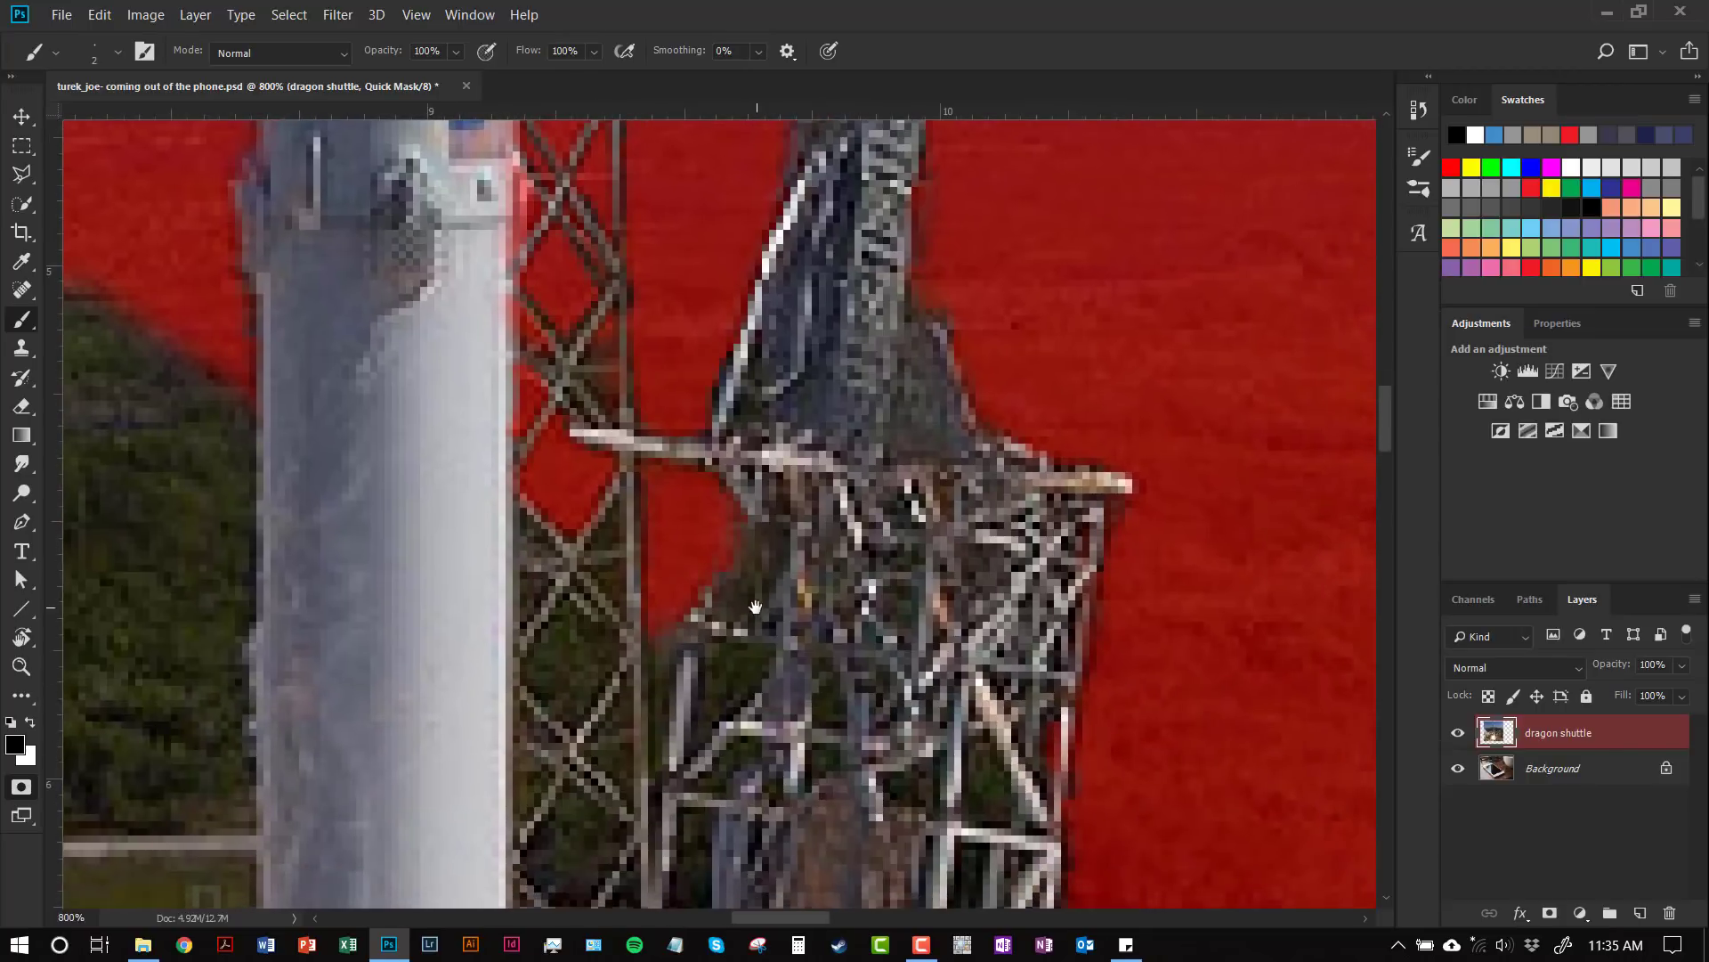
Step: Soften the brush edge in the brush settings, then enlarge the brush two steps with ]
scroll(607, 518, down, 2)
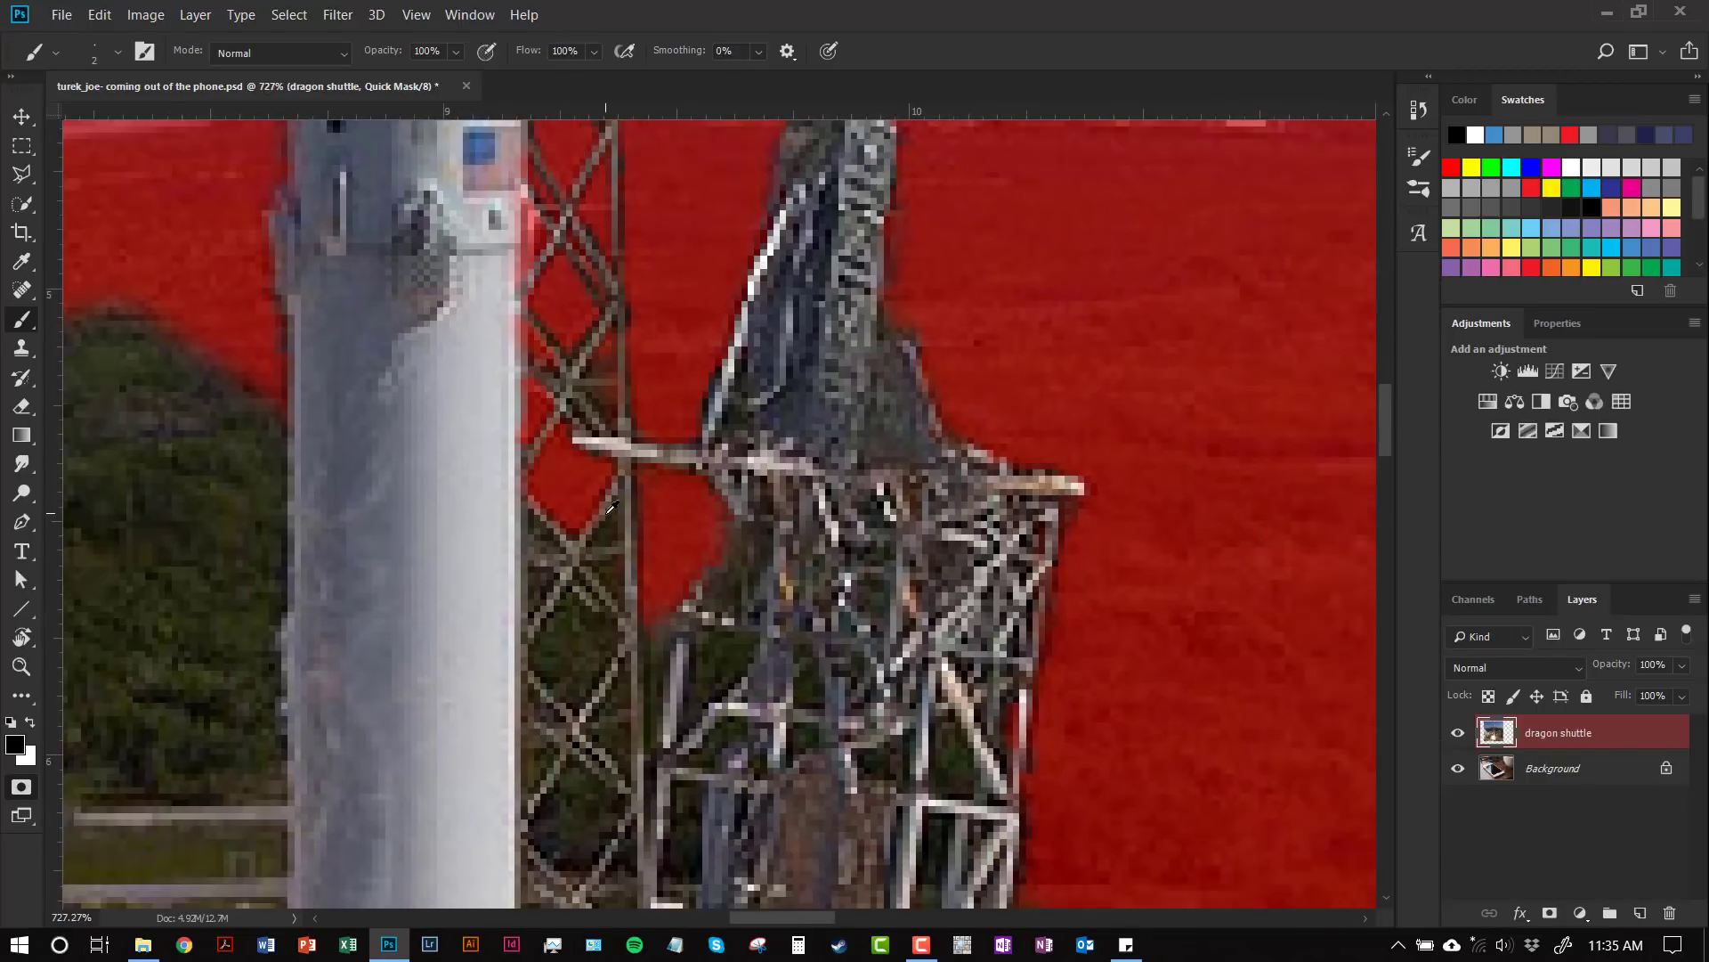
click(119, 56)
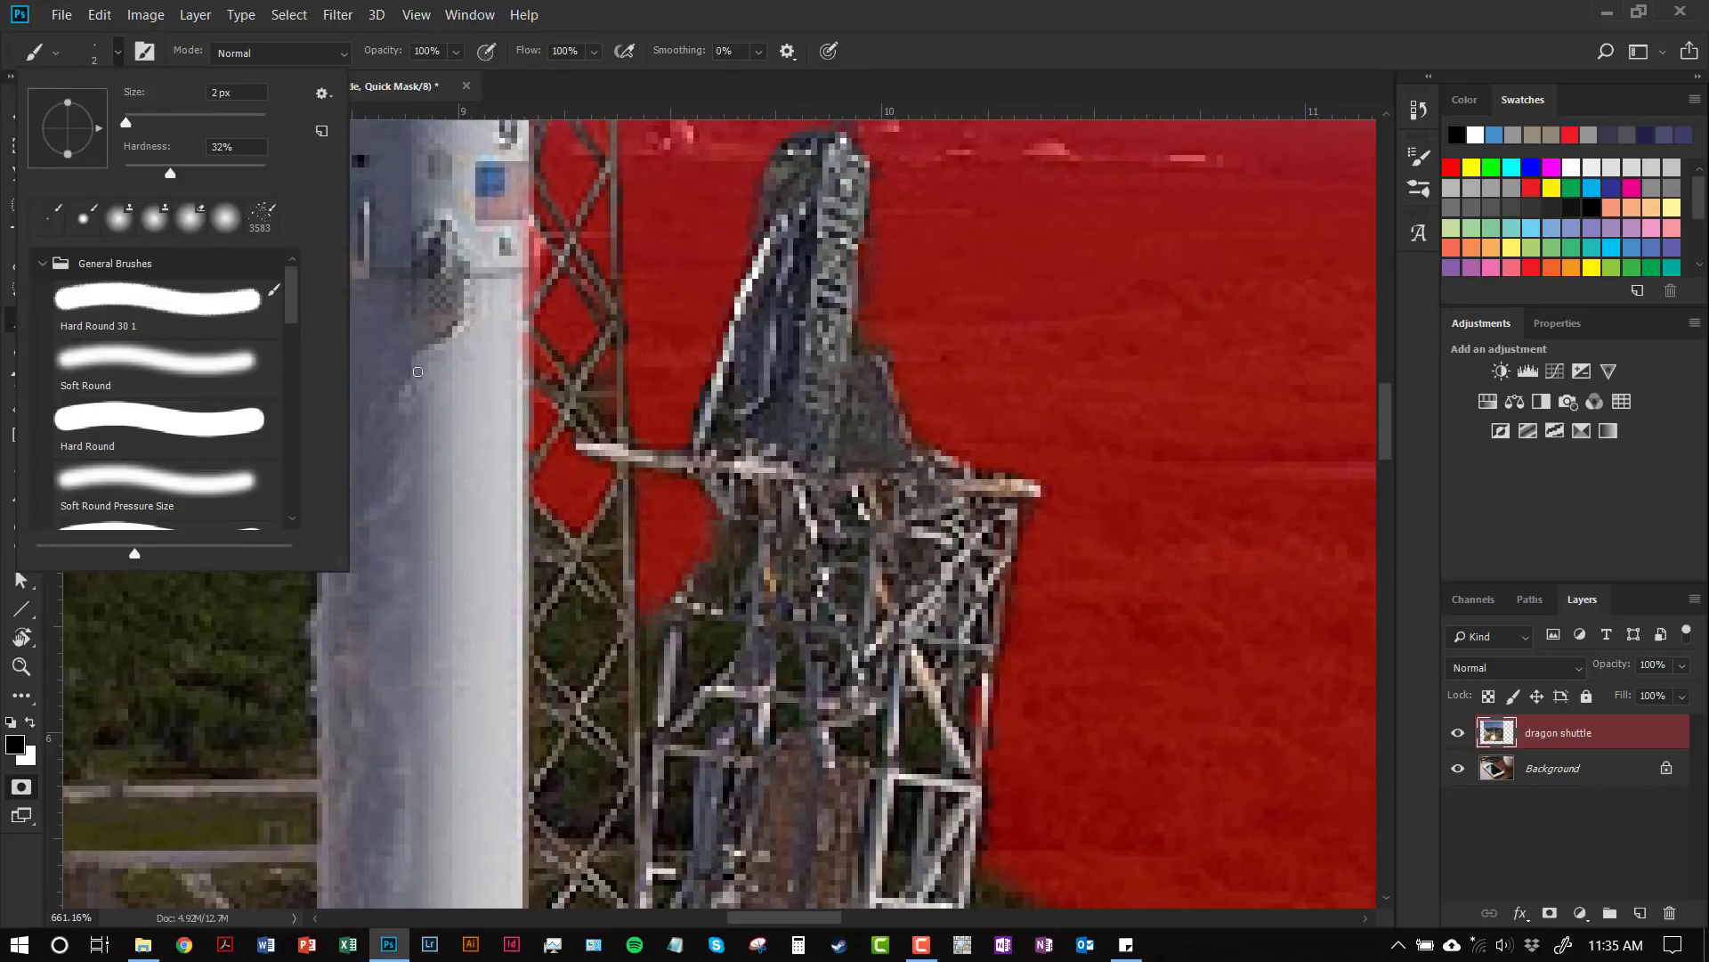
key(shift+bracketleft)
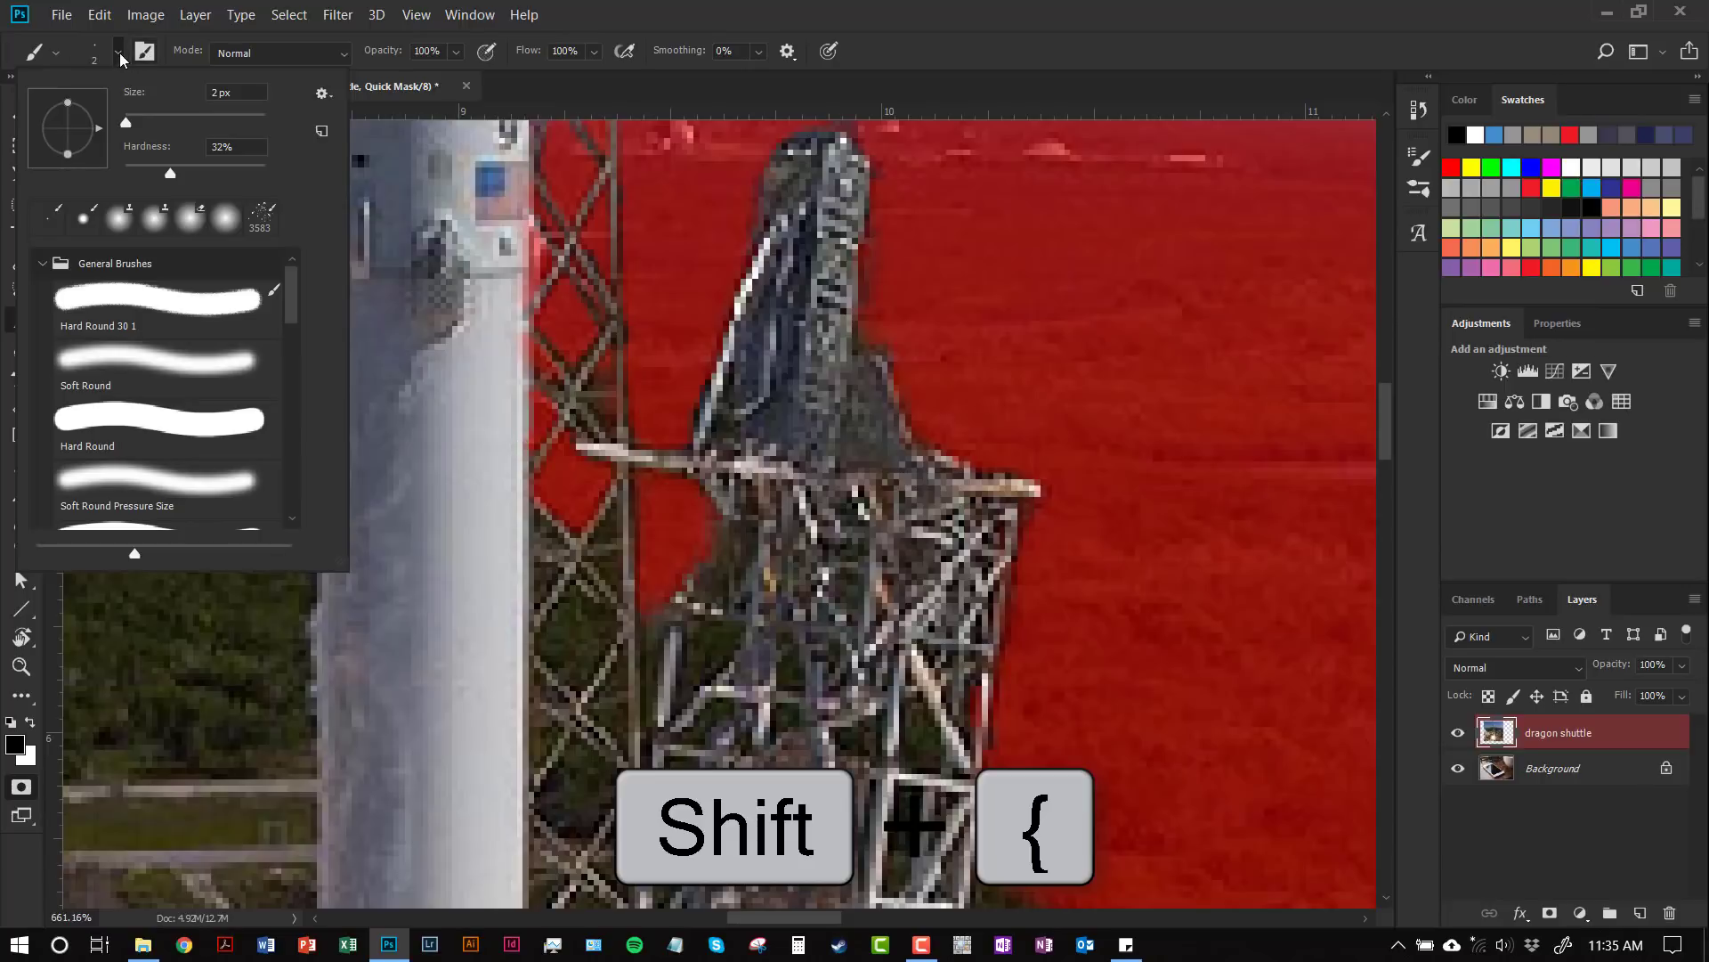
click(521, 409)
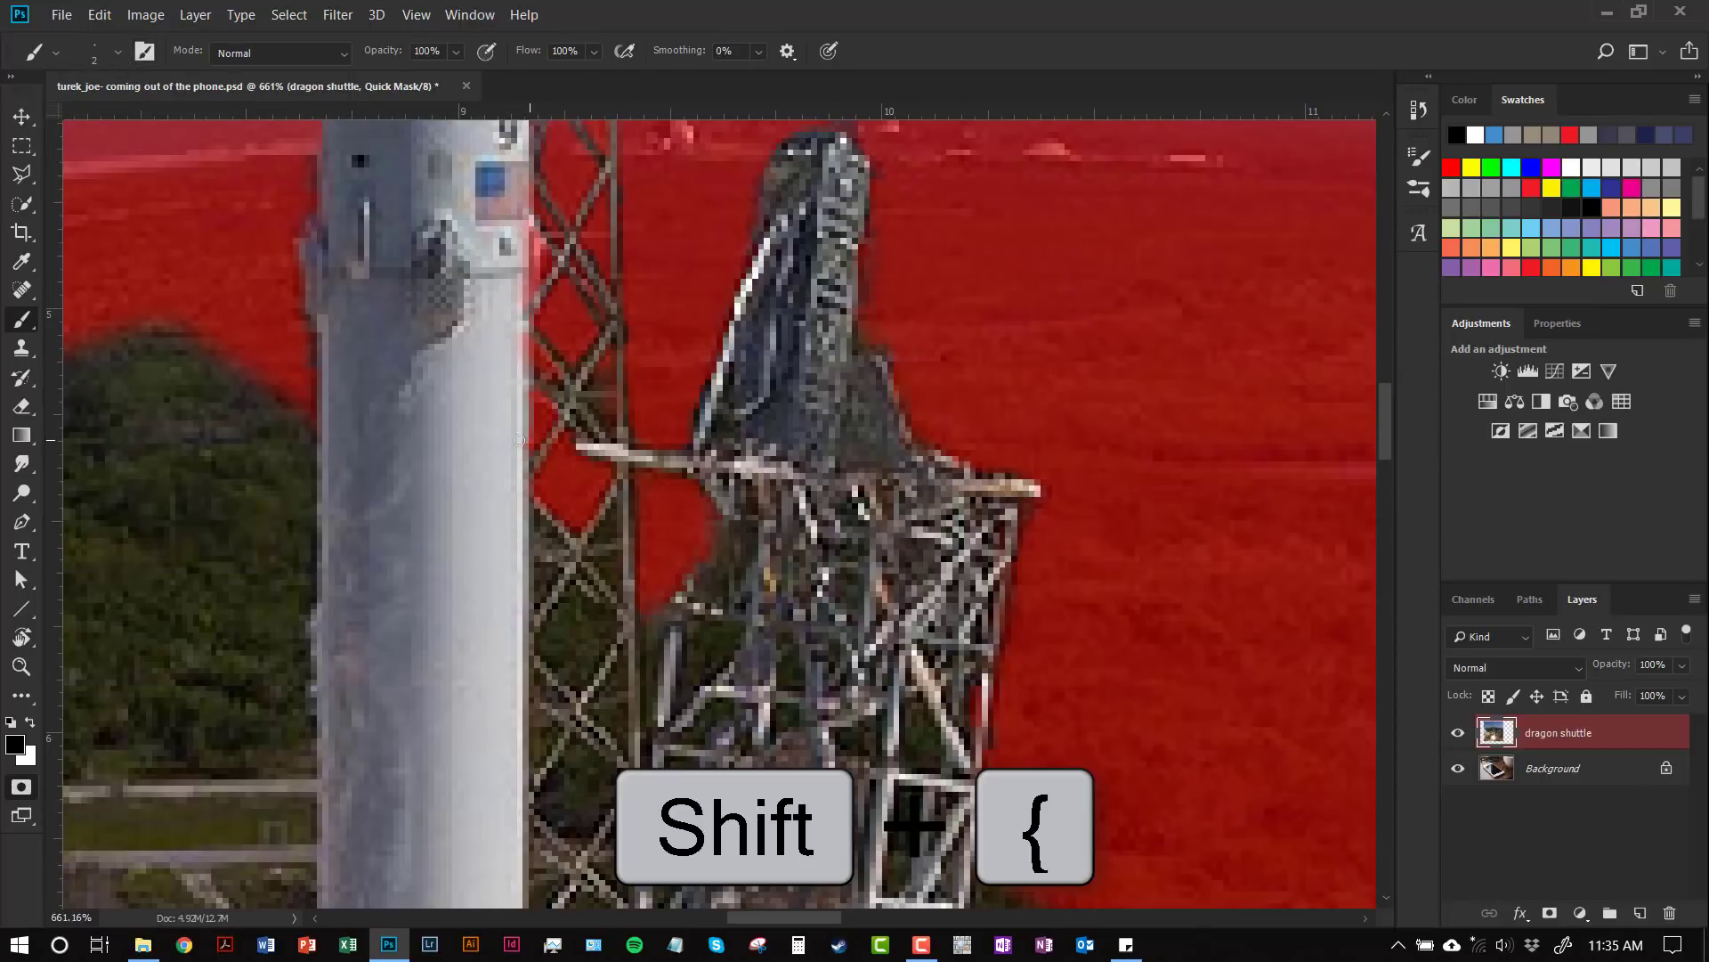
key(bracketright)
key(bracketright)
key(bracketright)
key(bracketright)
key(bracketright)
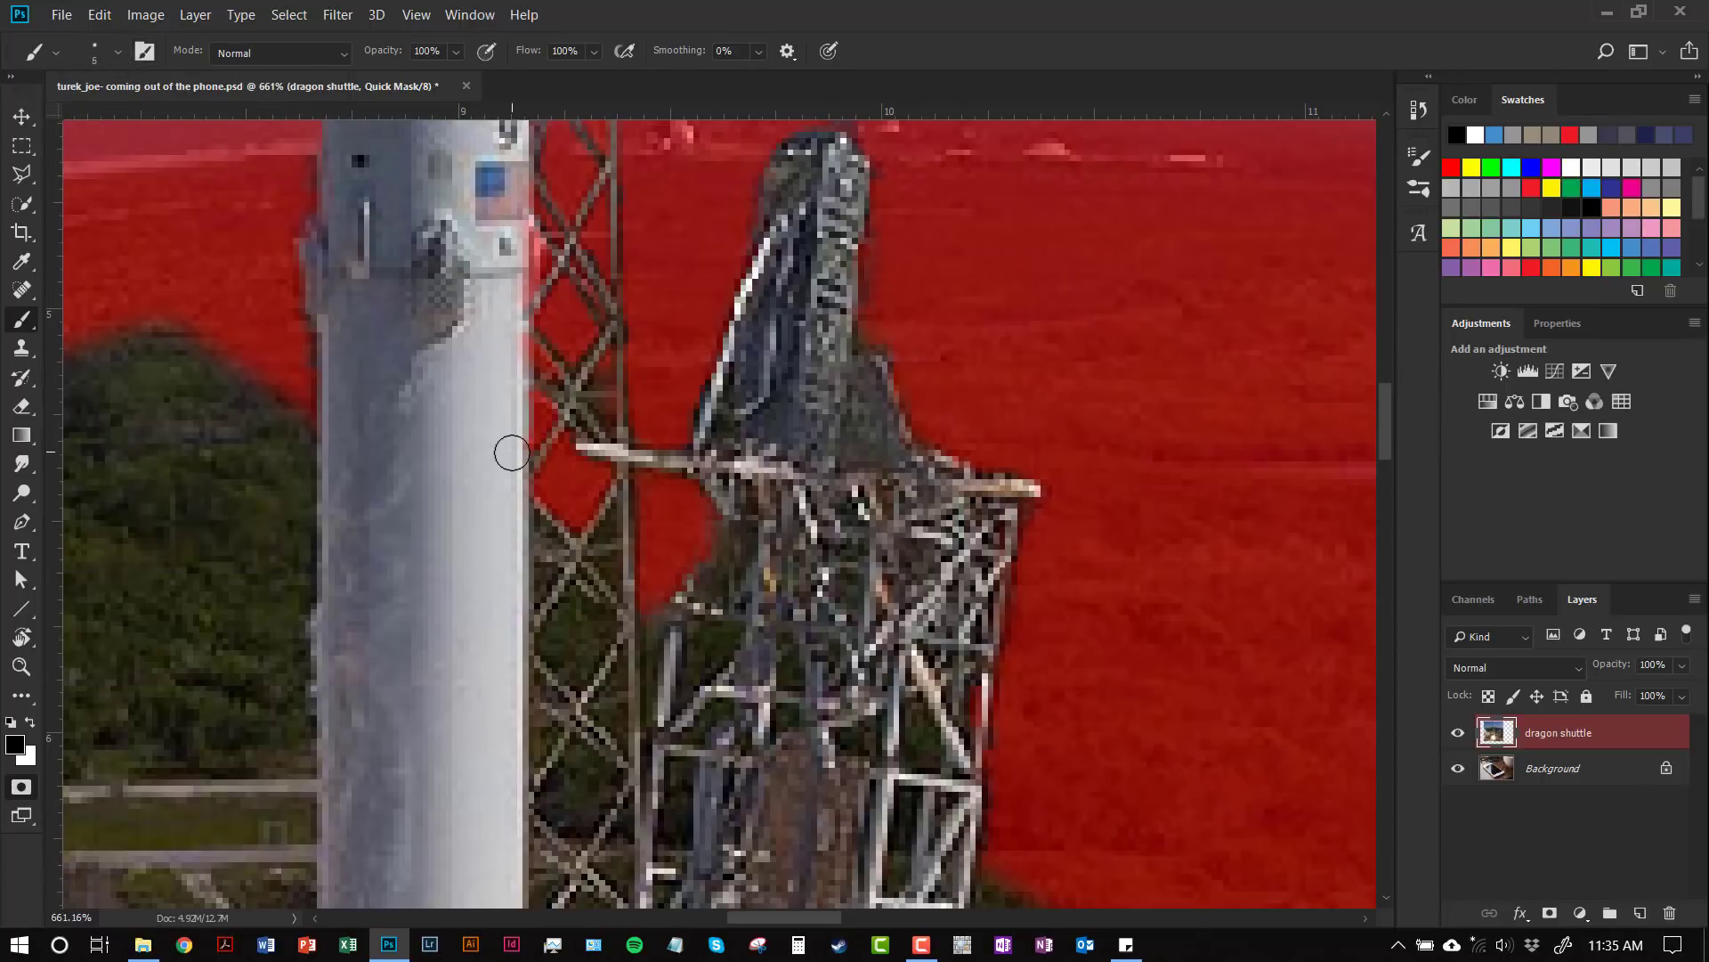
key(bracketright)
Step: Harden the brush and paint black over the blue sky fringe along the rocket's edge toward its nose
drag(493, 431, 626, 828)
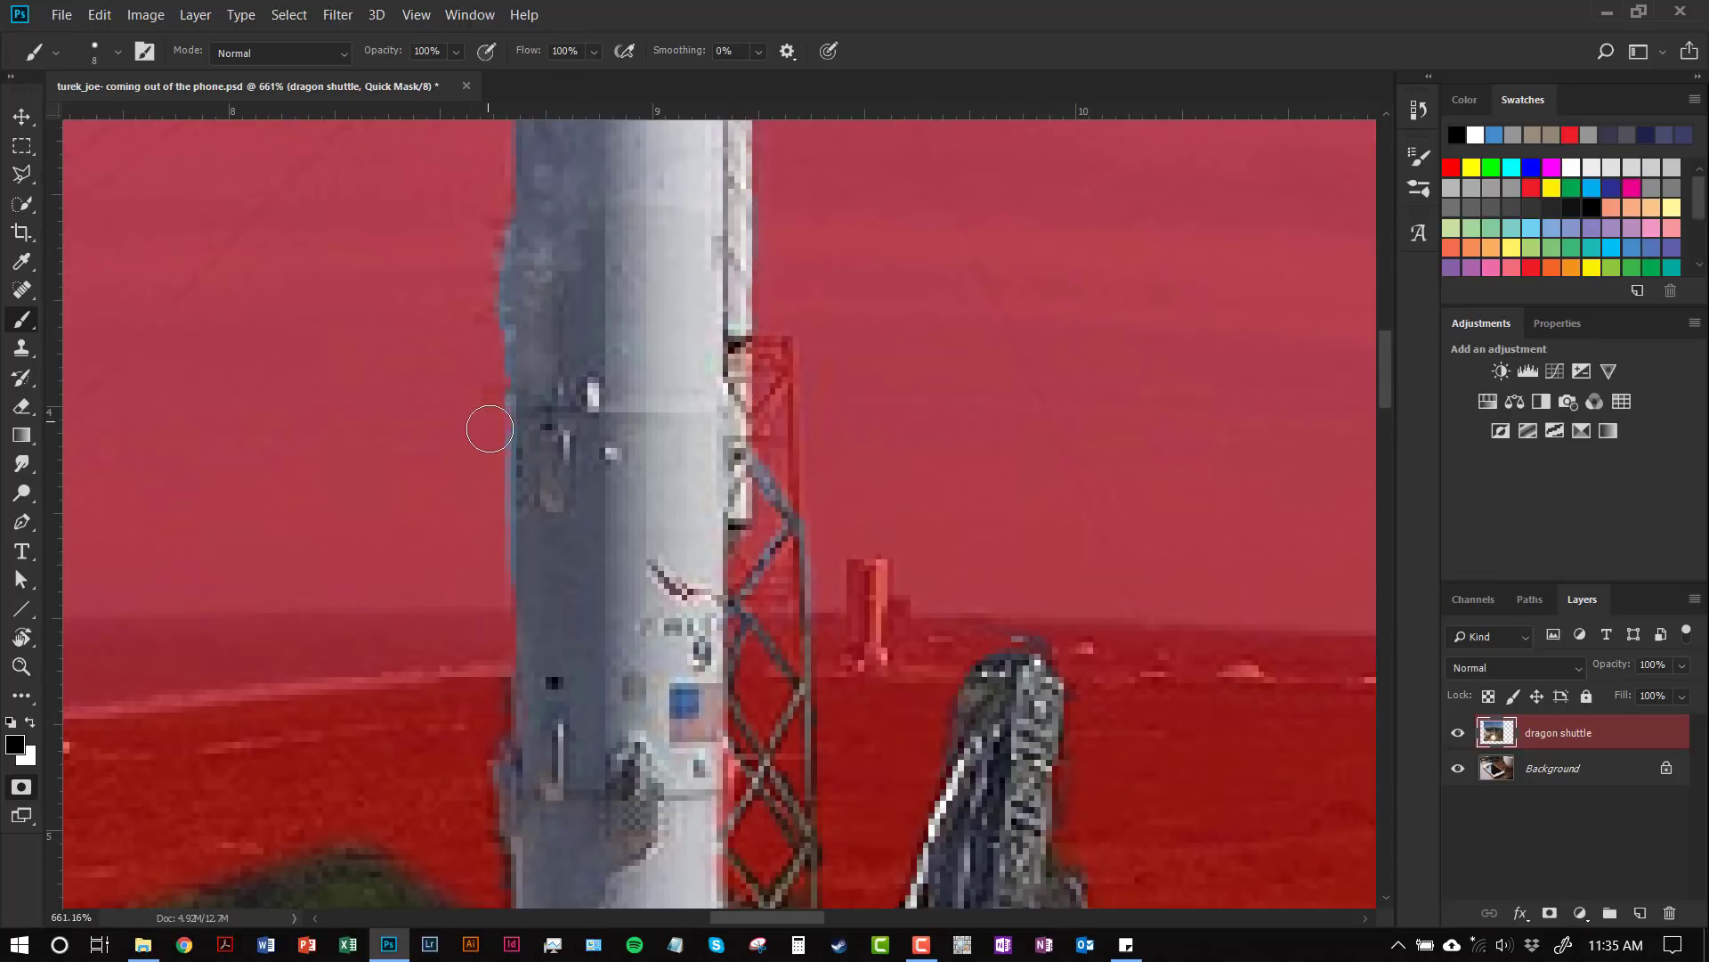
key(shift+braceright)
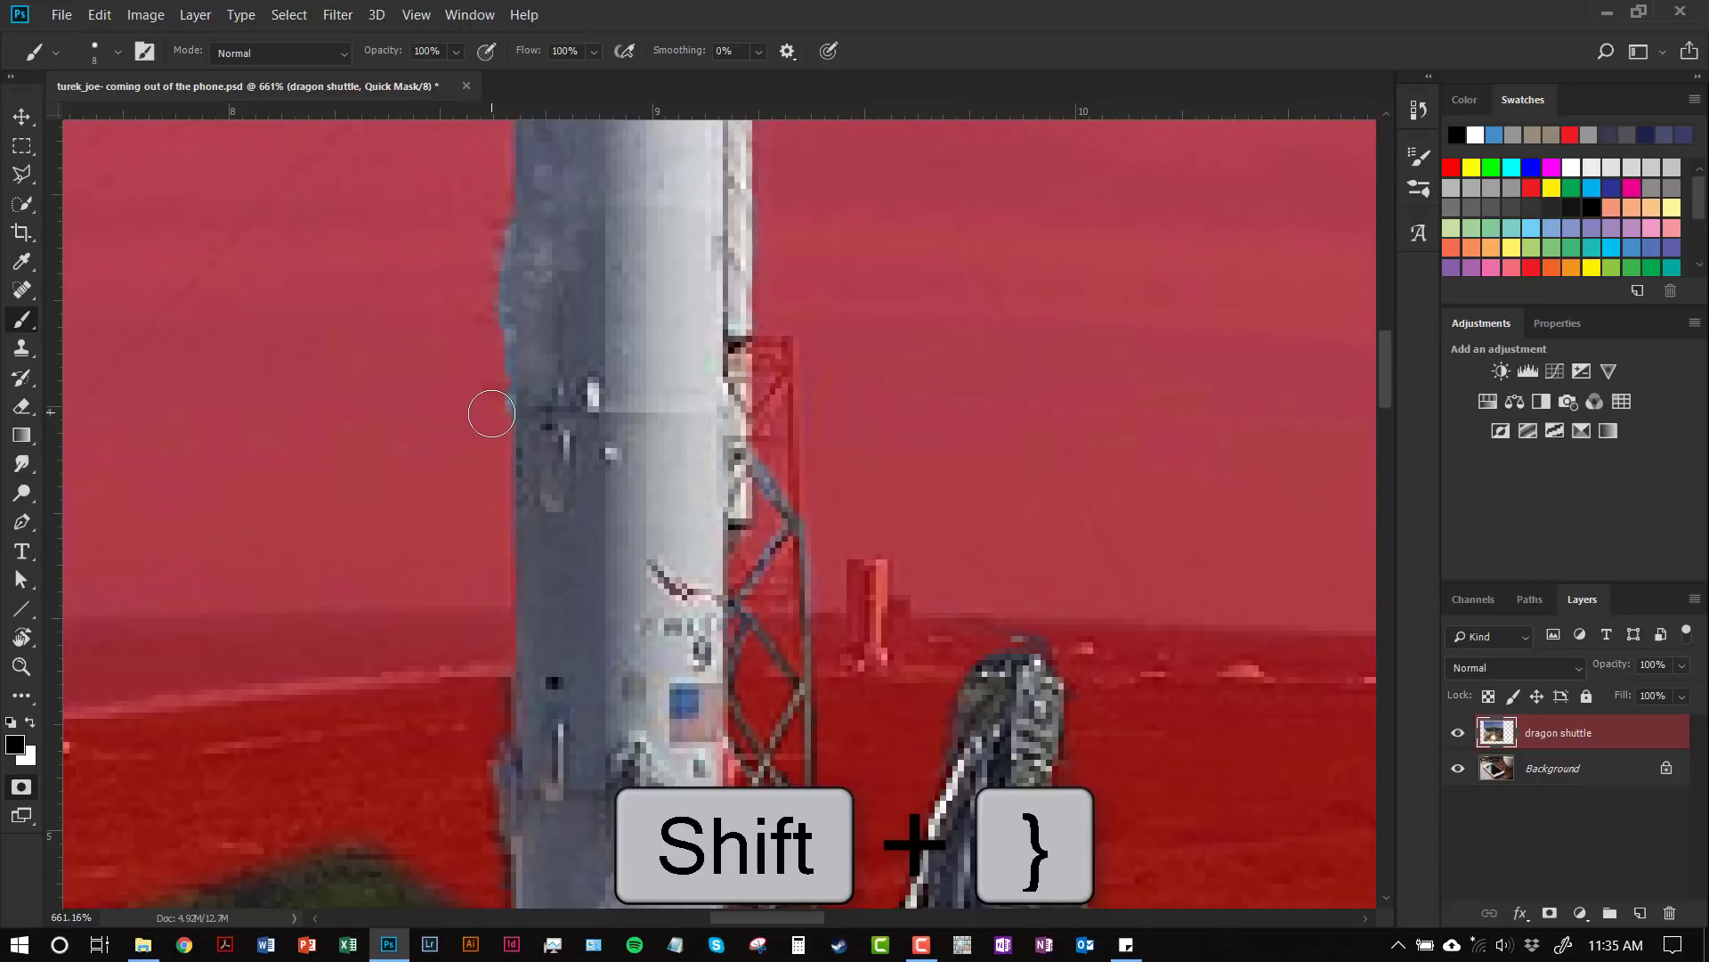
scroll(821, 356, up, 5)
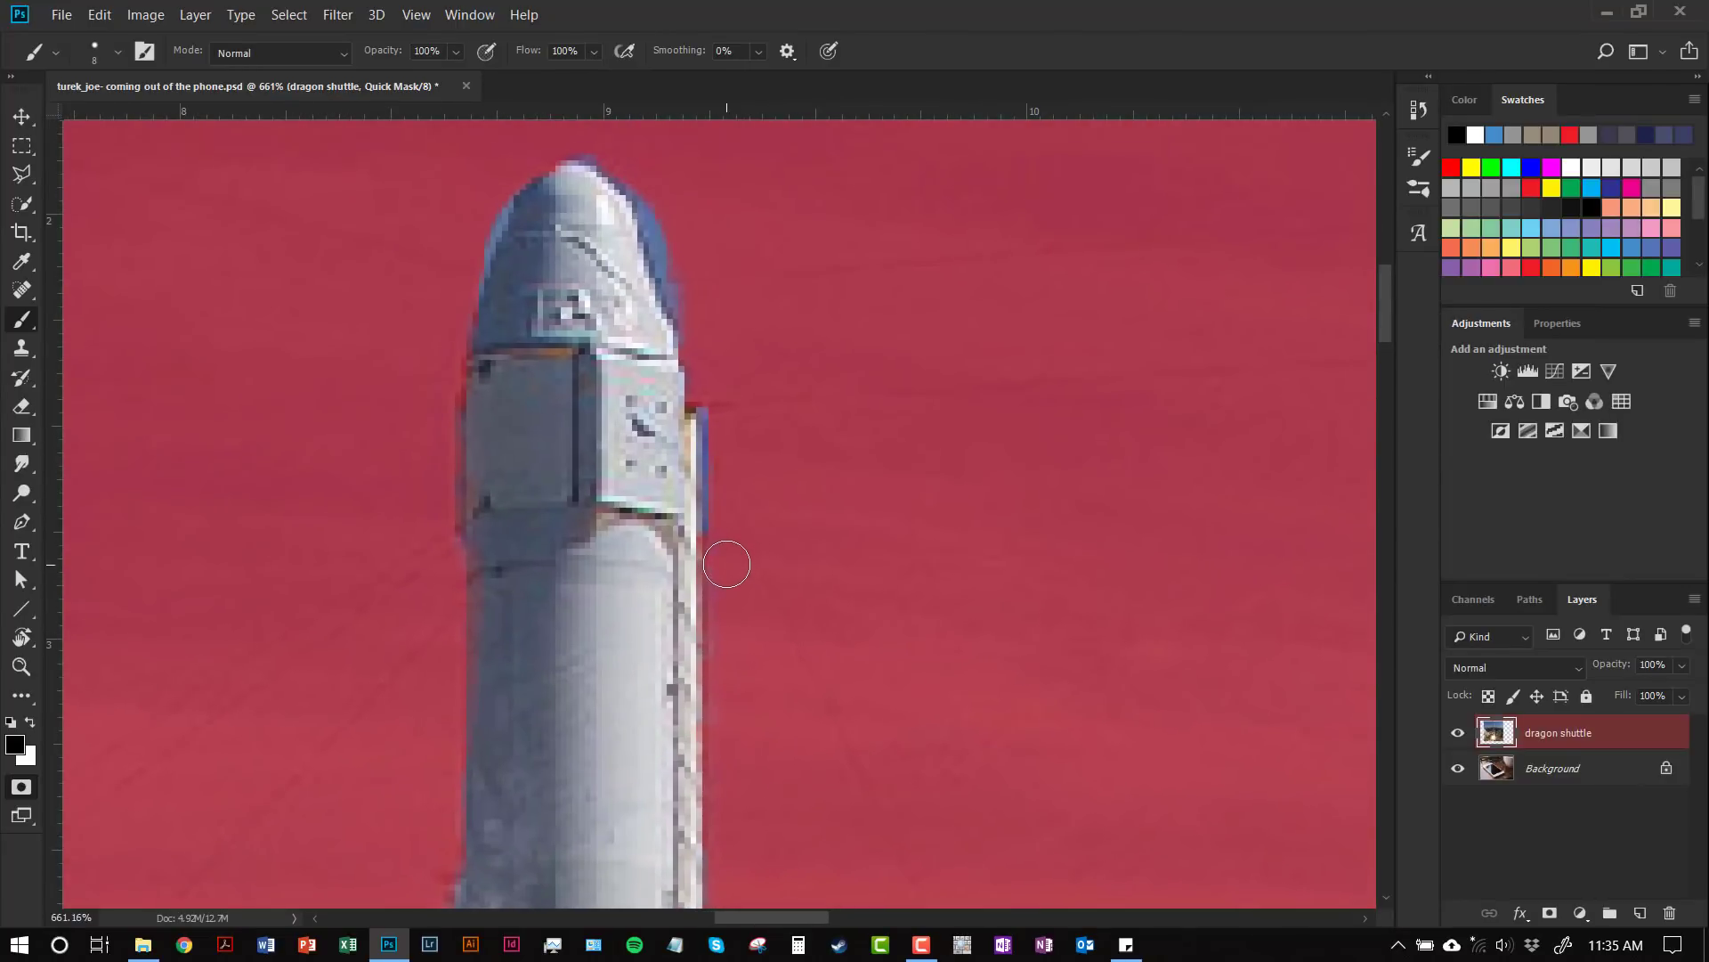
mouse_move(726, 565)
mouse_down()
mouse_move(700, 316)
mouse_move(622, 149)
mouse_move(591, 134)
mouse_move(492, 186)
mouse_move(446, 317)
mouse_up()
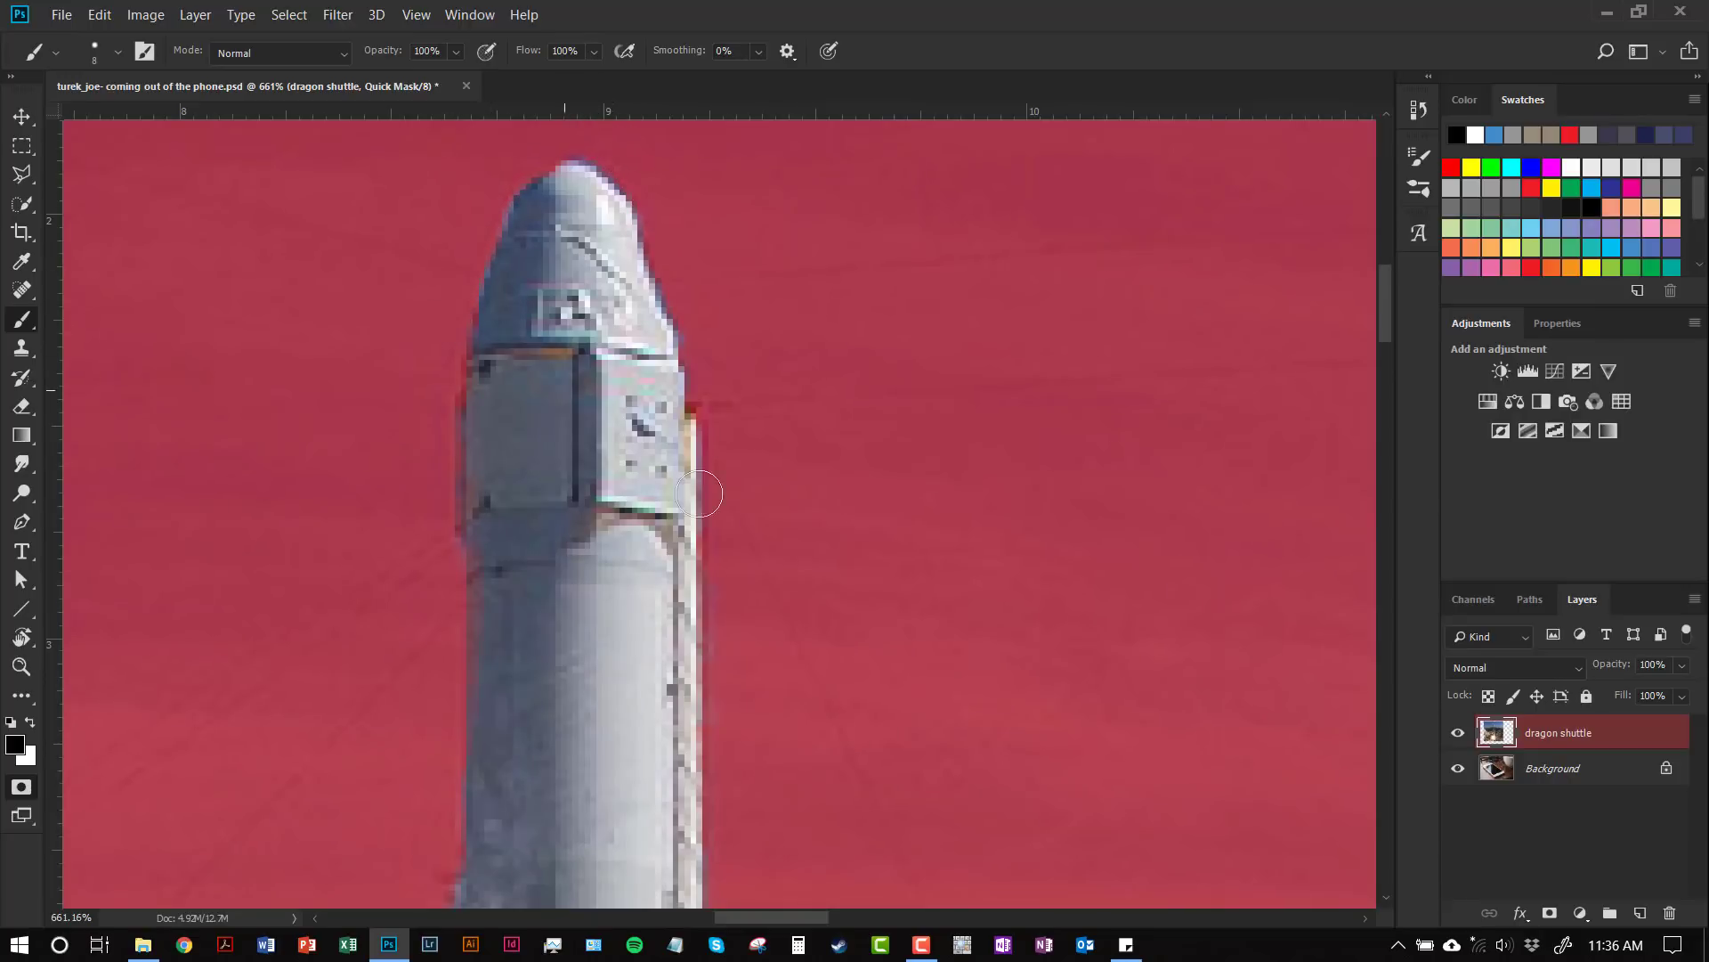
Step: With a slightly smaller black brush, mask the gaps in the launch tower lattice
drag(806, 808, 663, 463)
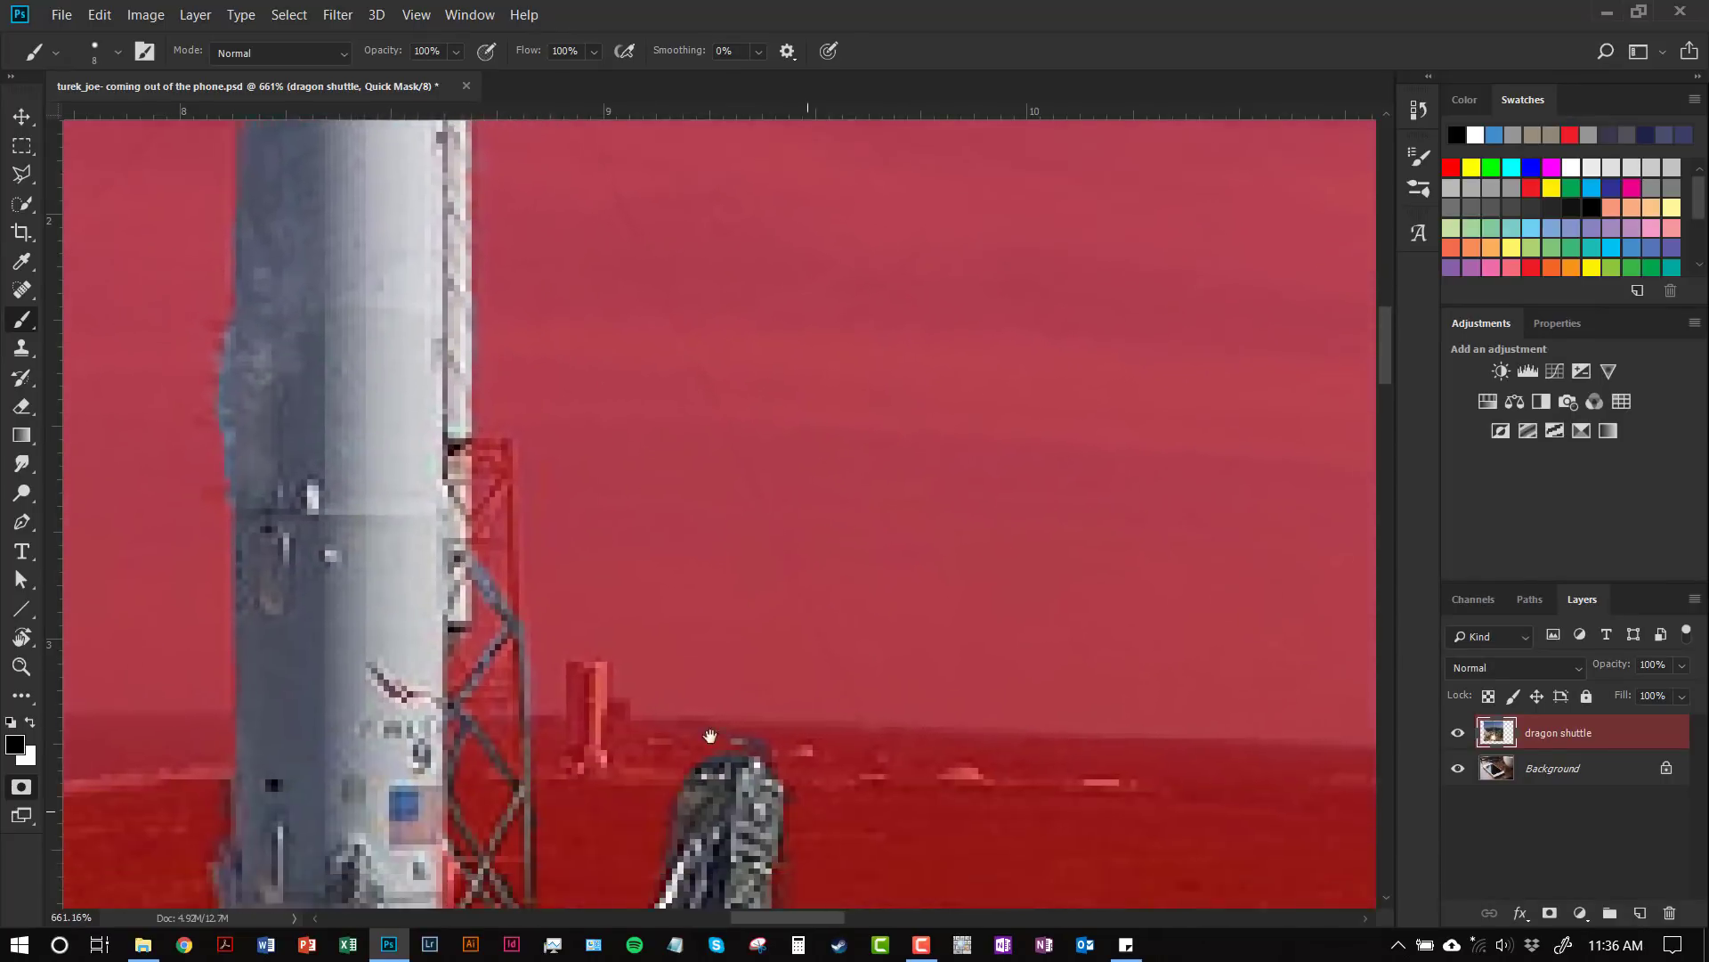
drag(720, 780, 829, 501)
drag(729, 750, 768, 574)
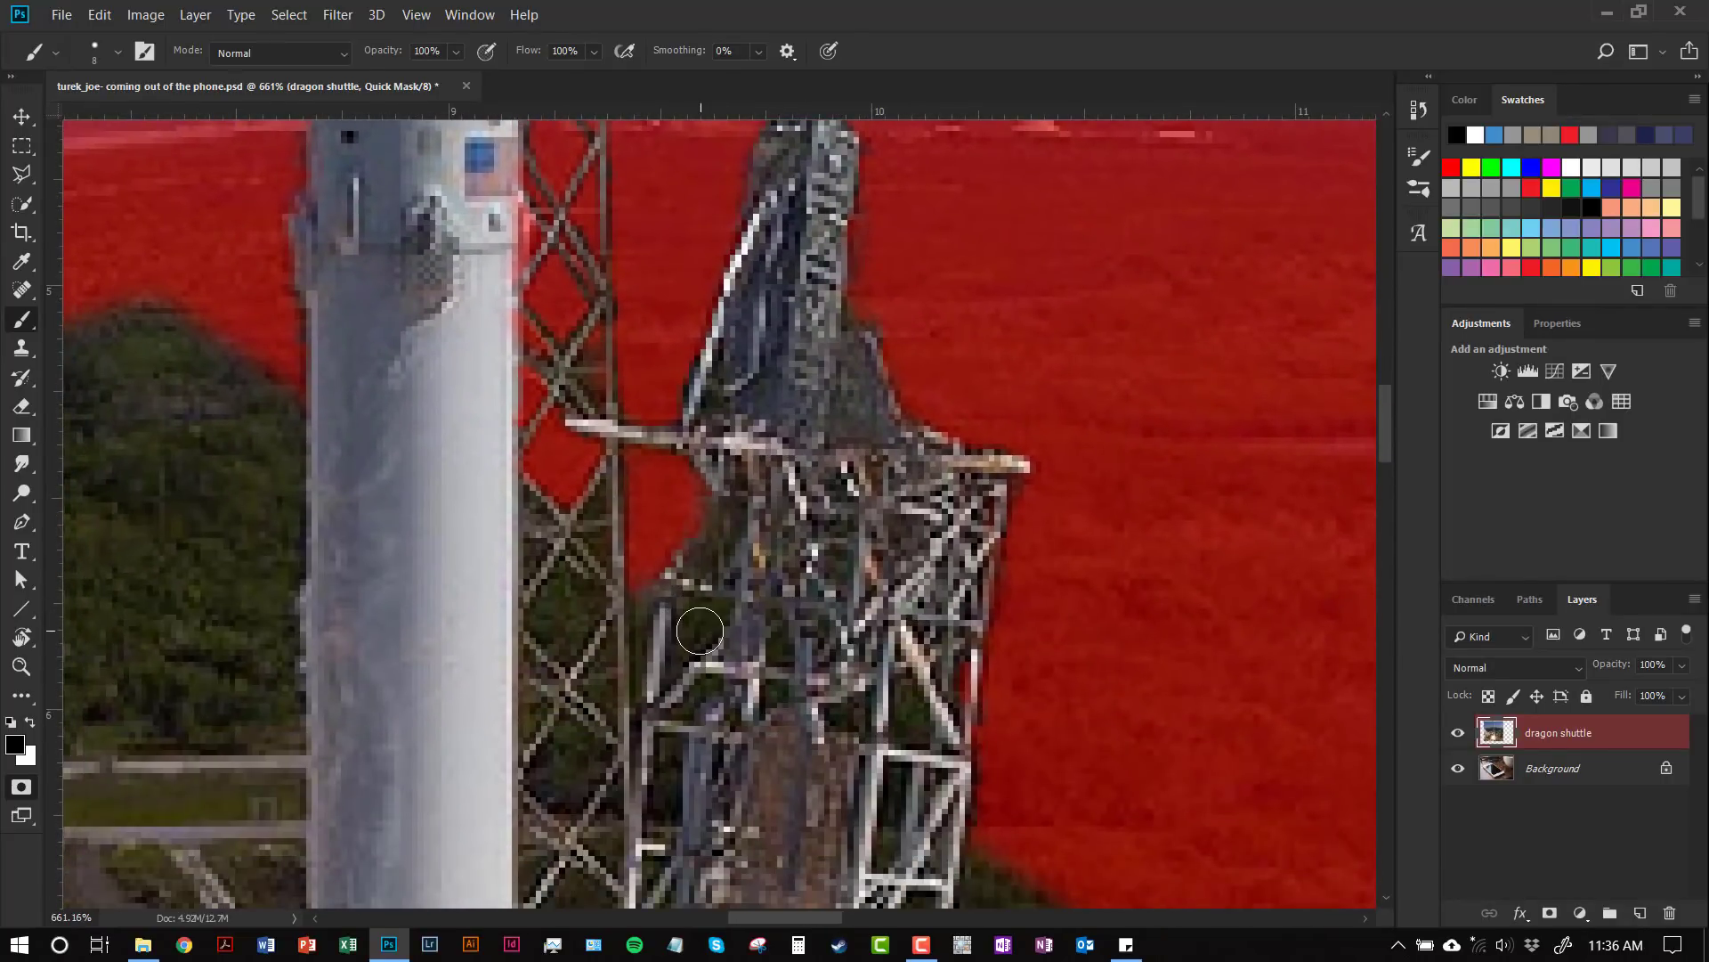
key(bracketleft)
key(x)
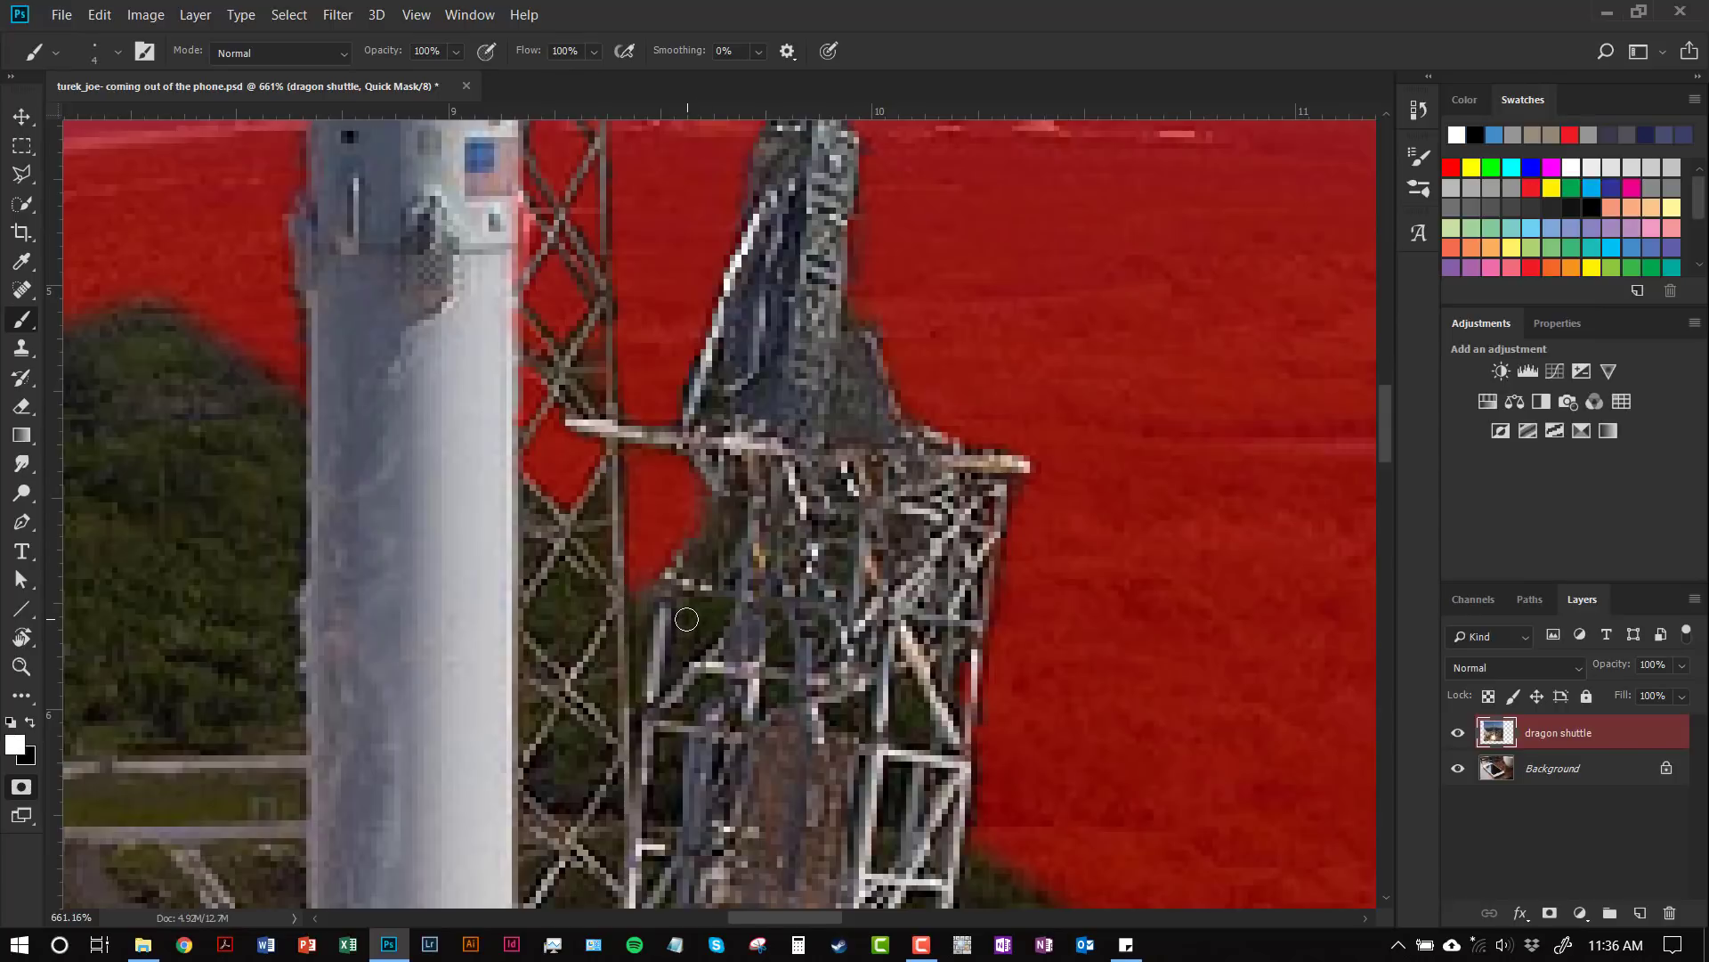
key(x)
mouse_move(686, 618)
mouse_down()
mouse_move(716, 641)
mouse_move(732, 613)
mouse_move(704, 595)
mouse_up()
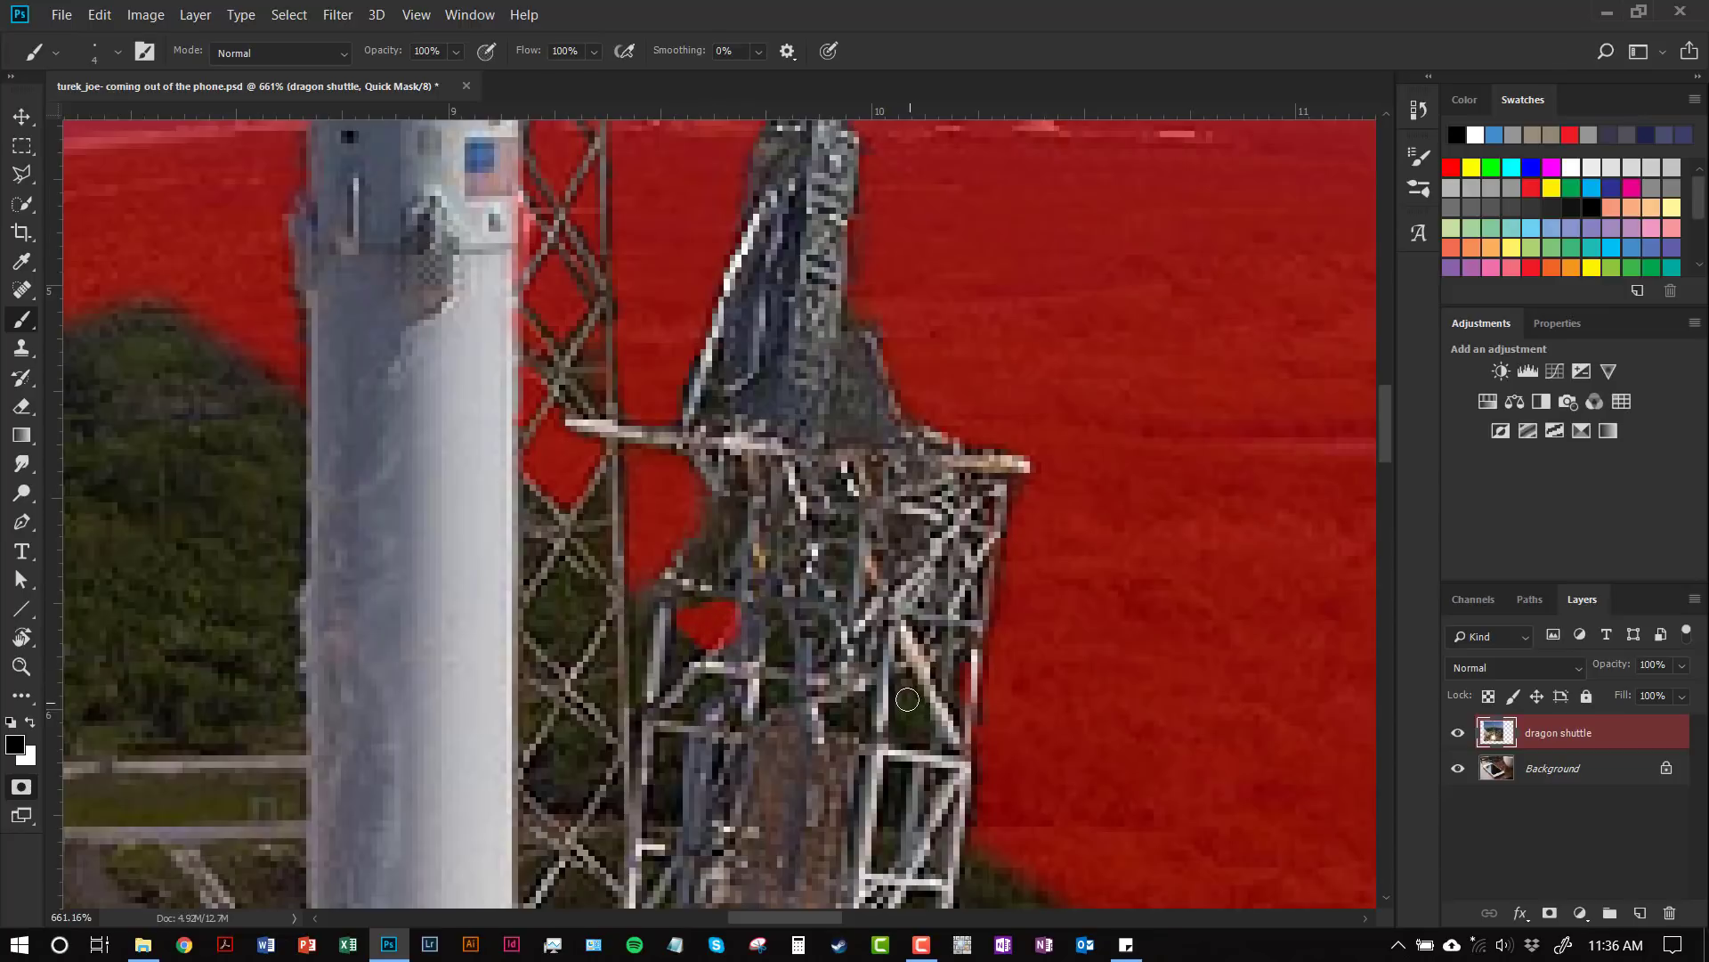
mouse_move(908, 693)
mouse_down()
mouse_move(915, 739)
mouse_move(863, 723)
mouse_move(862, 695)
mouse_move(772, 643)
mouse_move(788, 630)
mouse_up()
drag(837, 568, 839, 581)
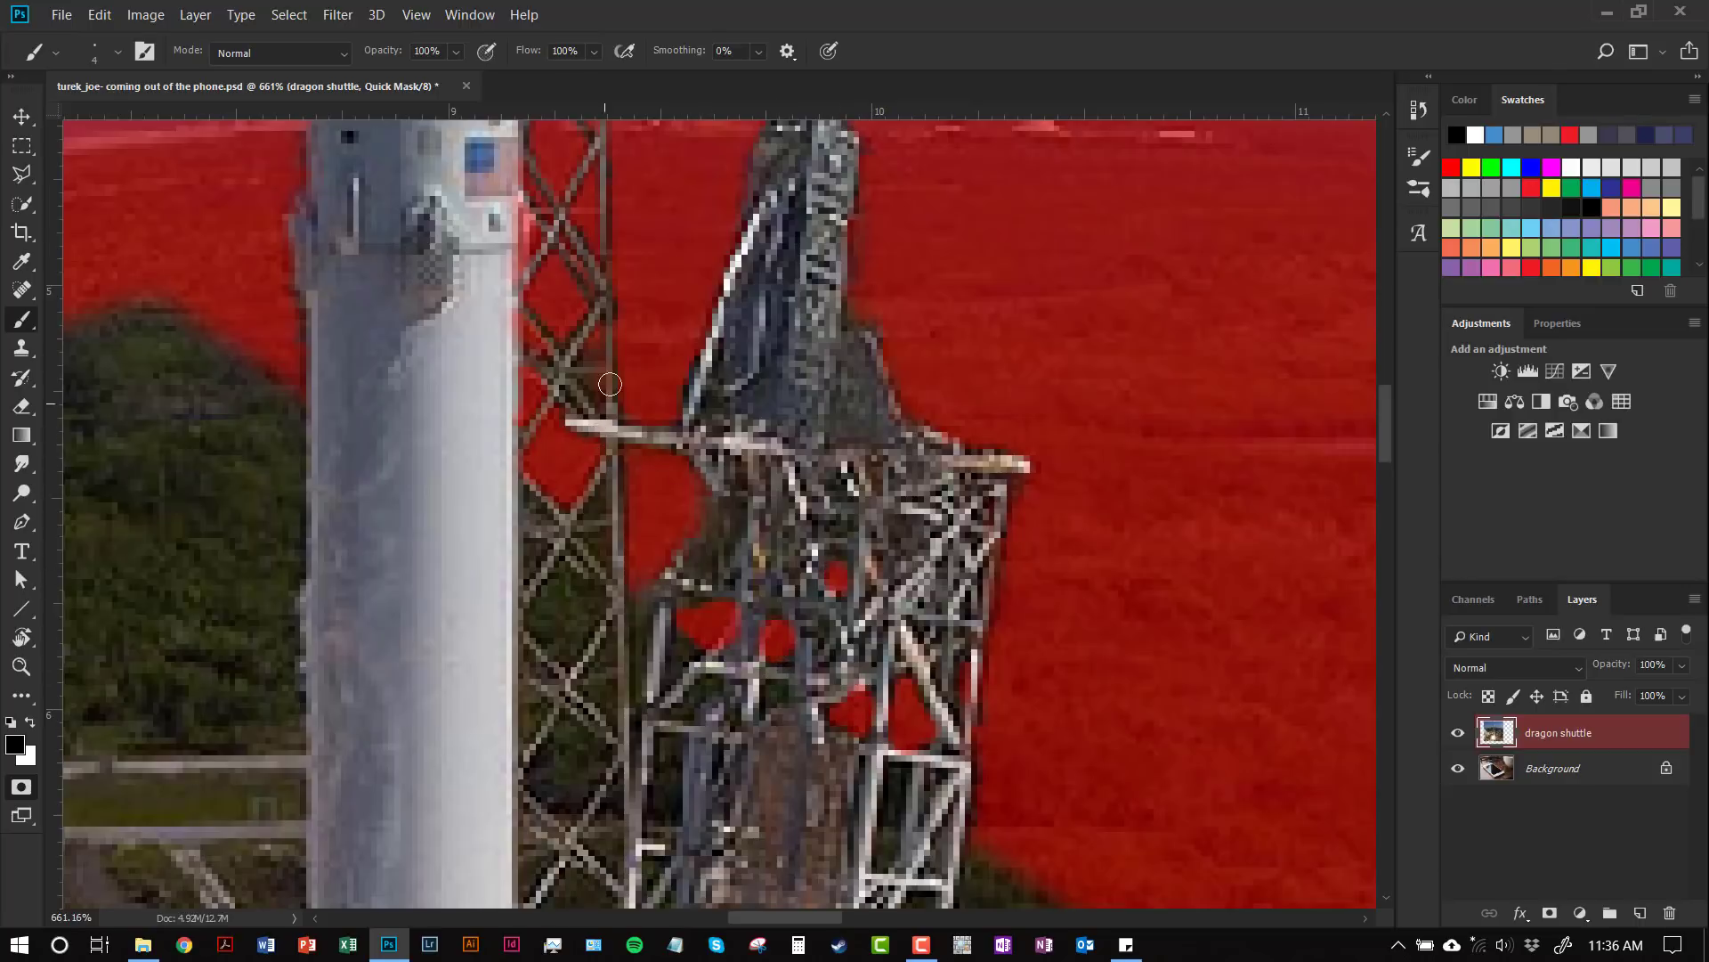
Step: Switch to white with a tiny brush and clear the tower's diagonal and top struts back into the selection
scroll(603, 347, up, 5)
scroll(603, 347, left, 1)
drag(599, 353, 589, 674)
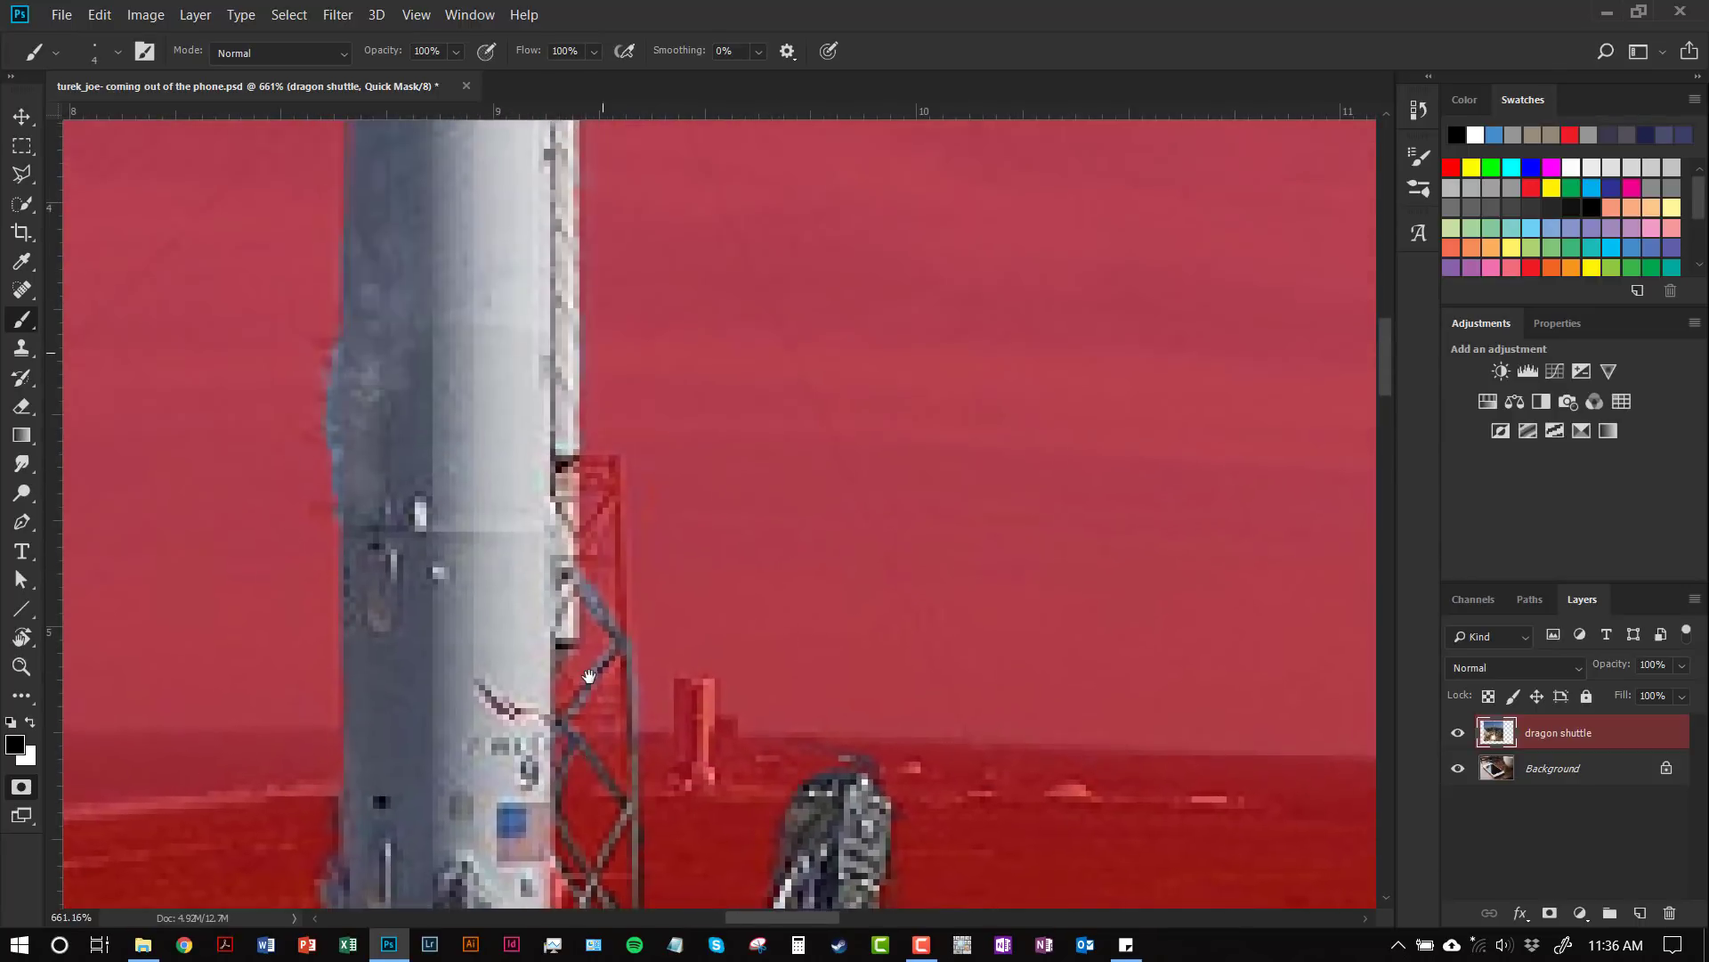
key(x)
key(bracketleft)
key(bracketleft)
key(bracketleft)
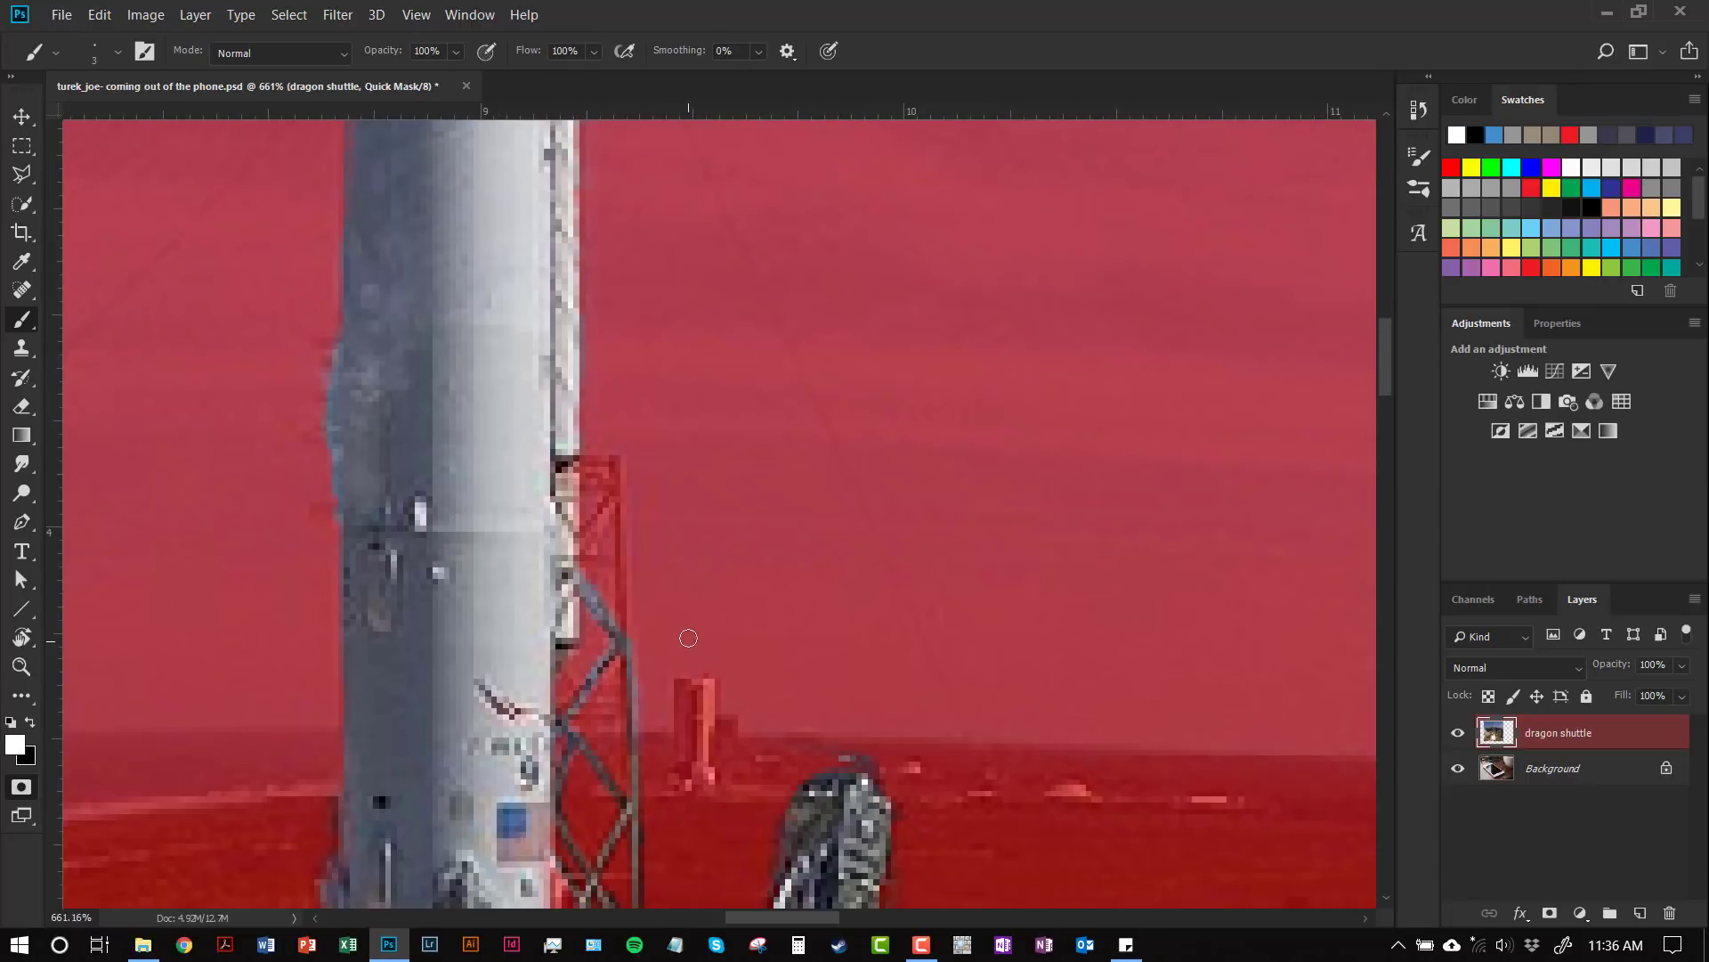
mouse_move(577, 546)
mouse_down()
mouse_move(616, 480)
mouse_move(571, 480)
mouse_move(577, 461)
mouse_move(613, 458)
mouse_move(625, 659)
mouse_up()
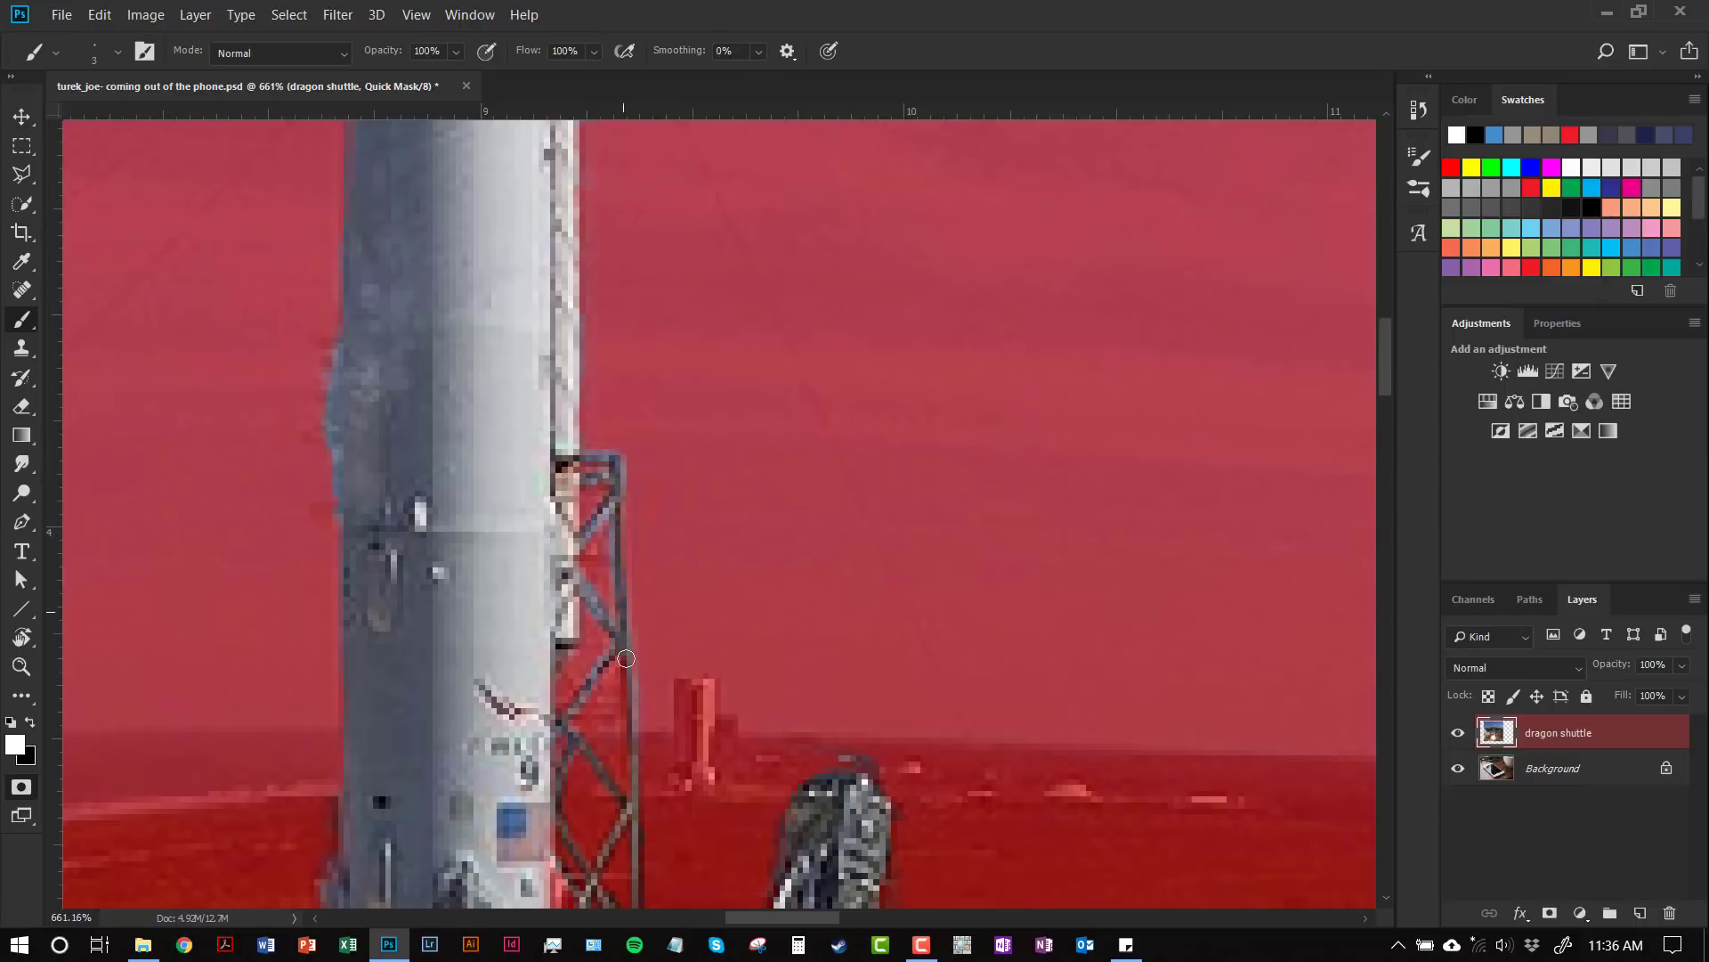
scroll(623, 657, down, 1)
scroll(622, 656, down, 1)
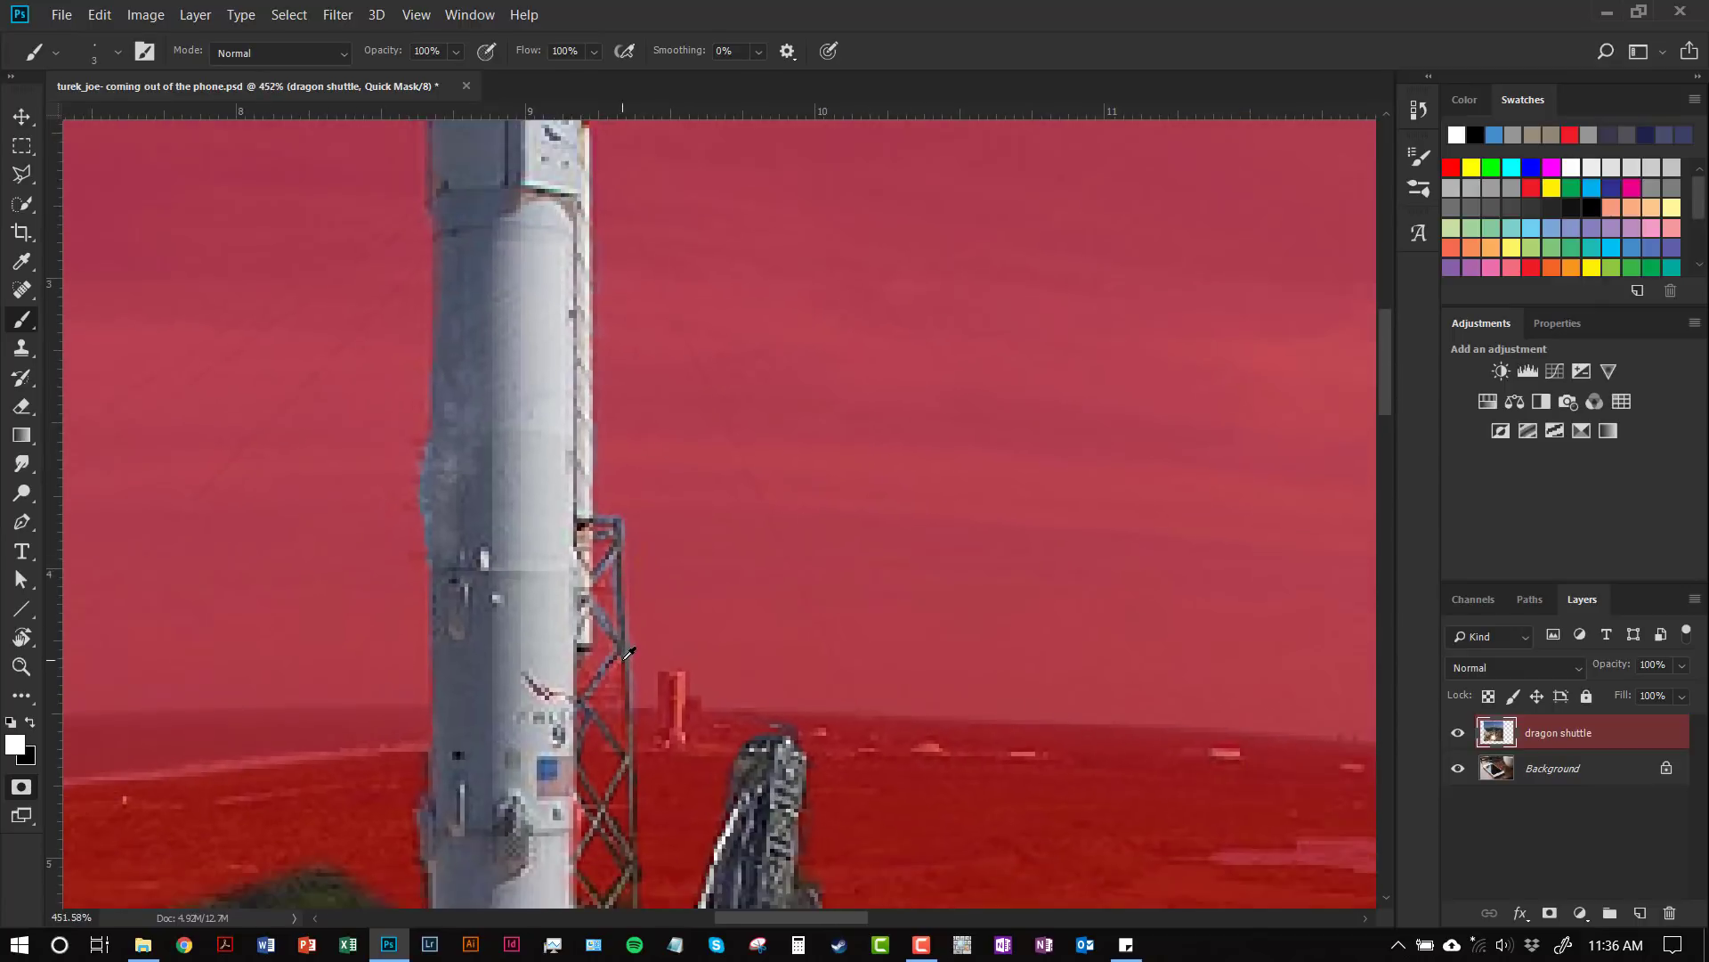
mouse_move(637, 697)
mouse_down()
mouse_move(632, 482)
mouse_move(611, 398)
mouse_up()
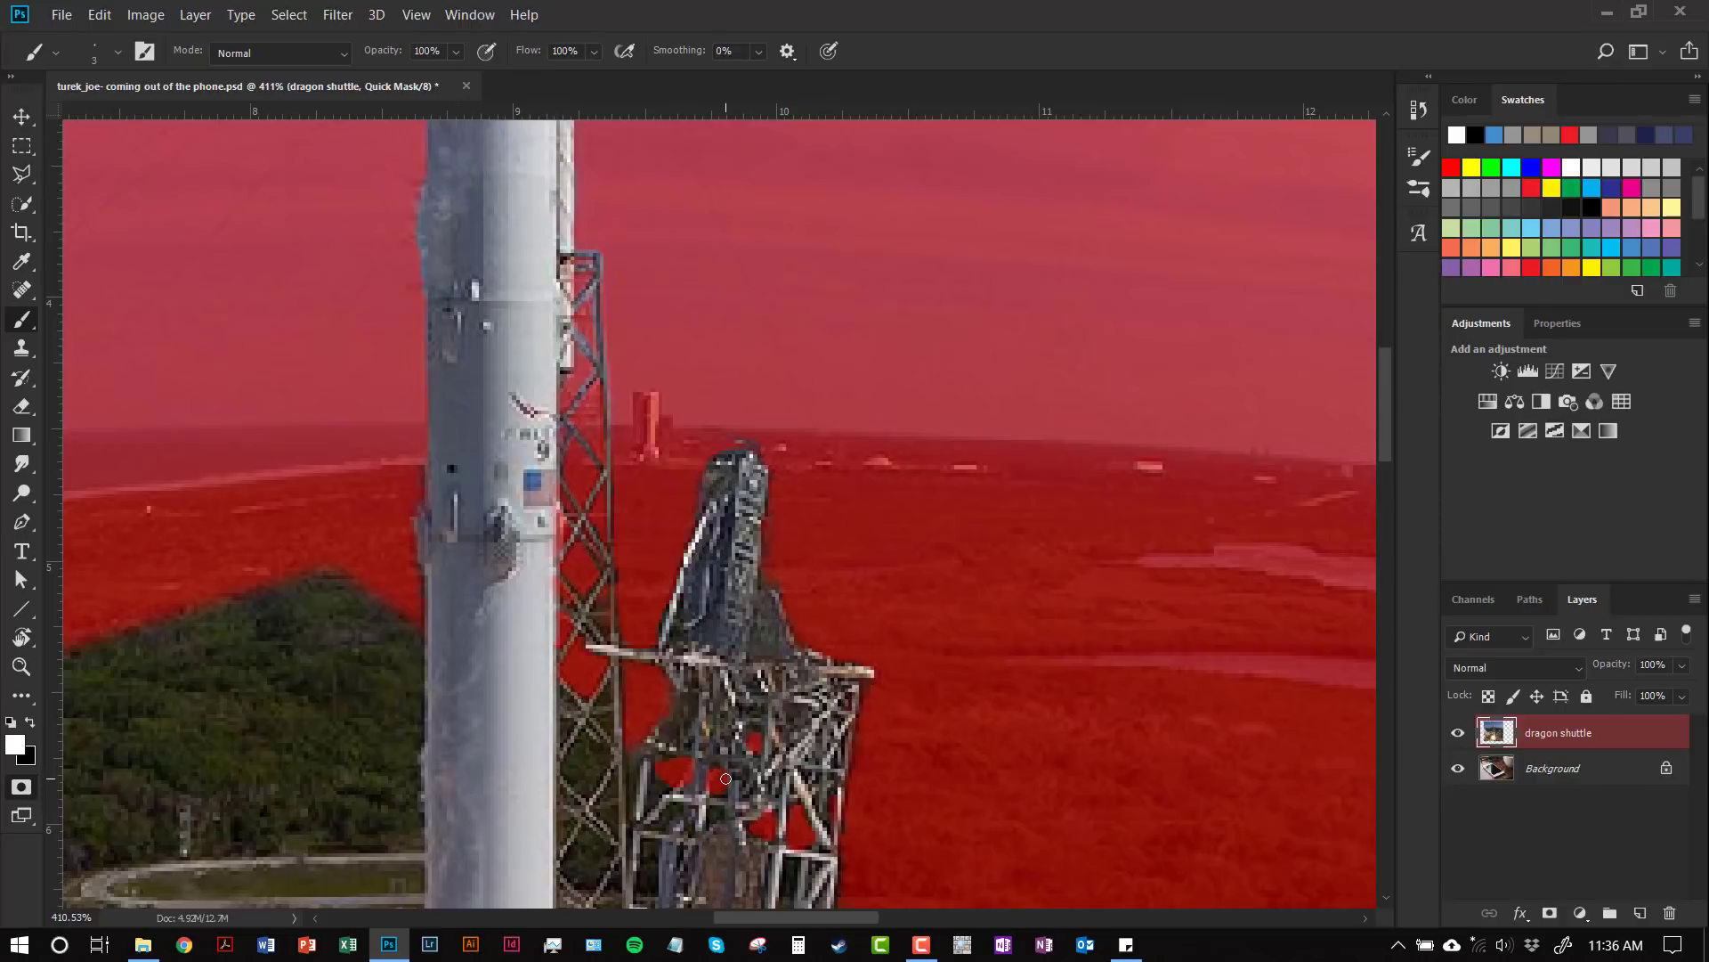
key(q)
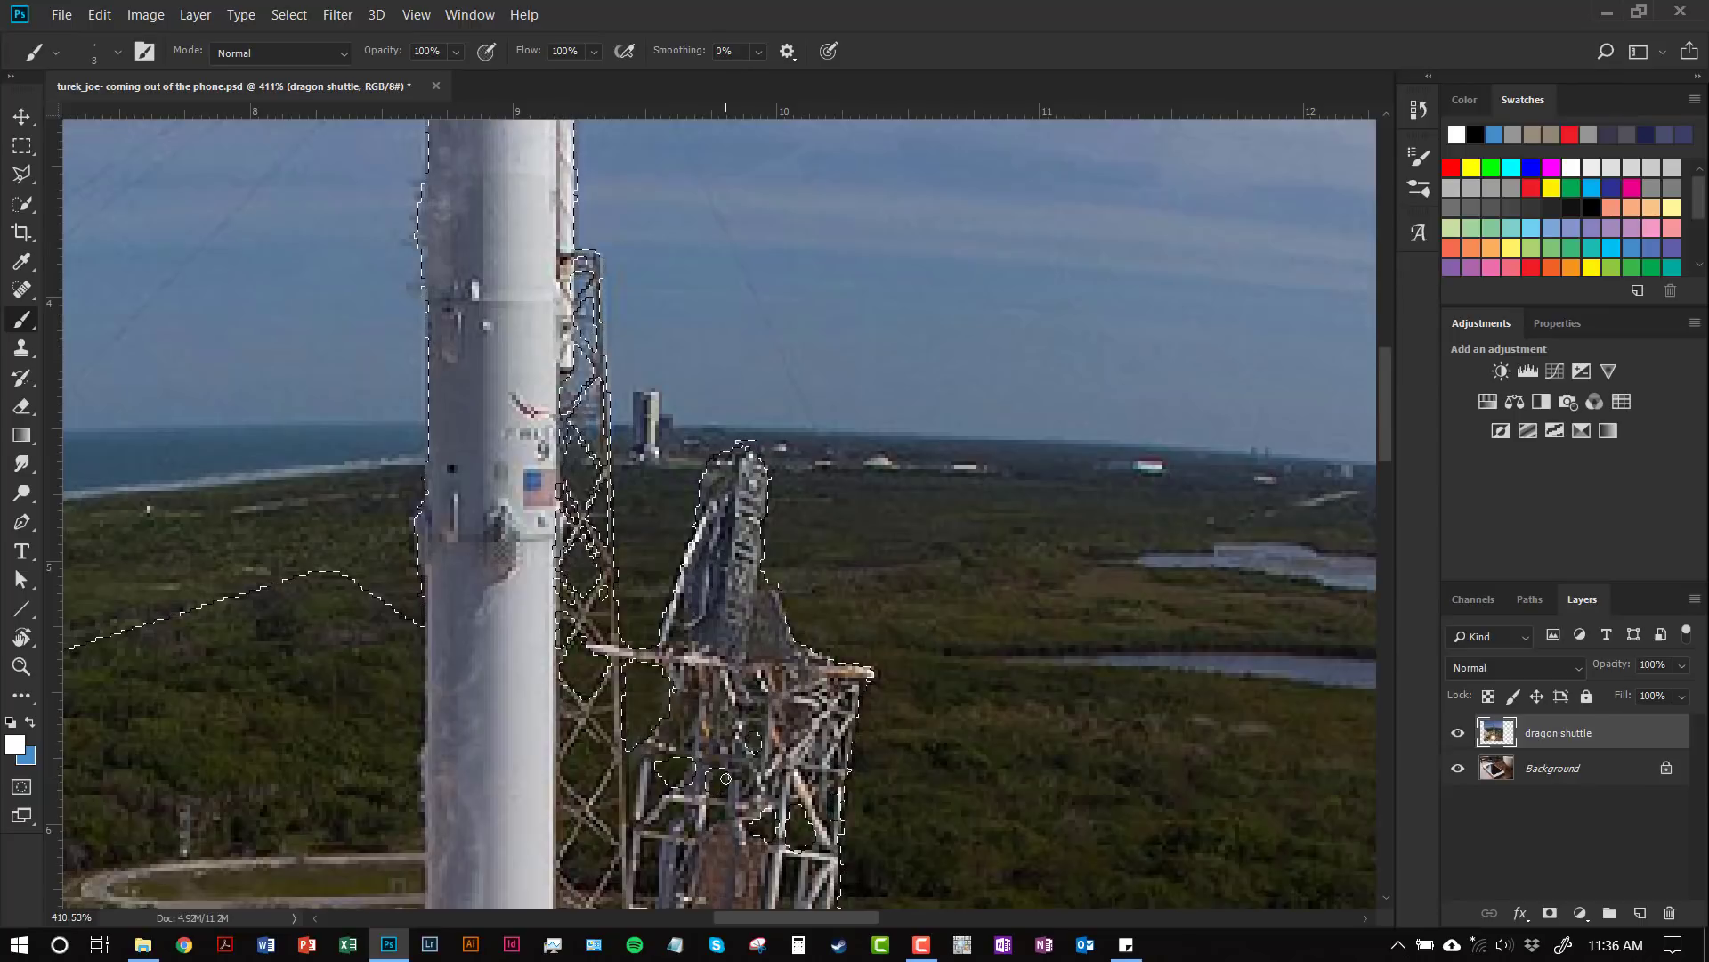
scroll(725, 779, down, 5)
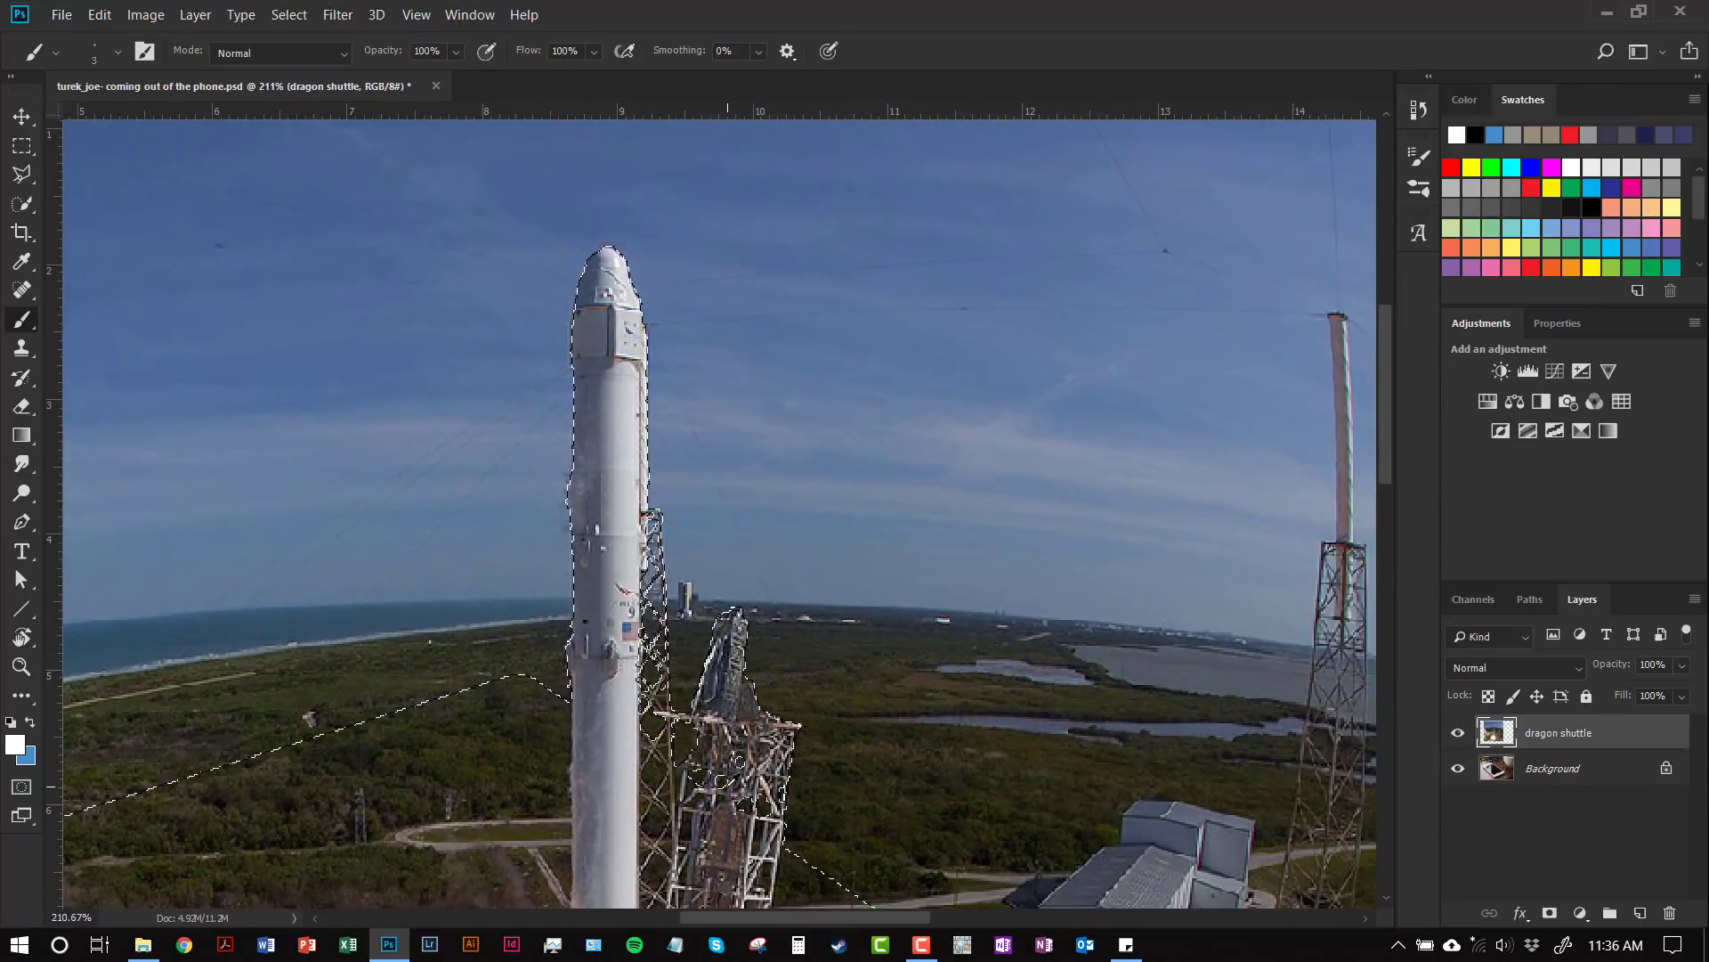
drag(737, 810, 962, 556)
key(q)
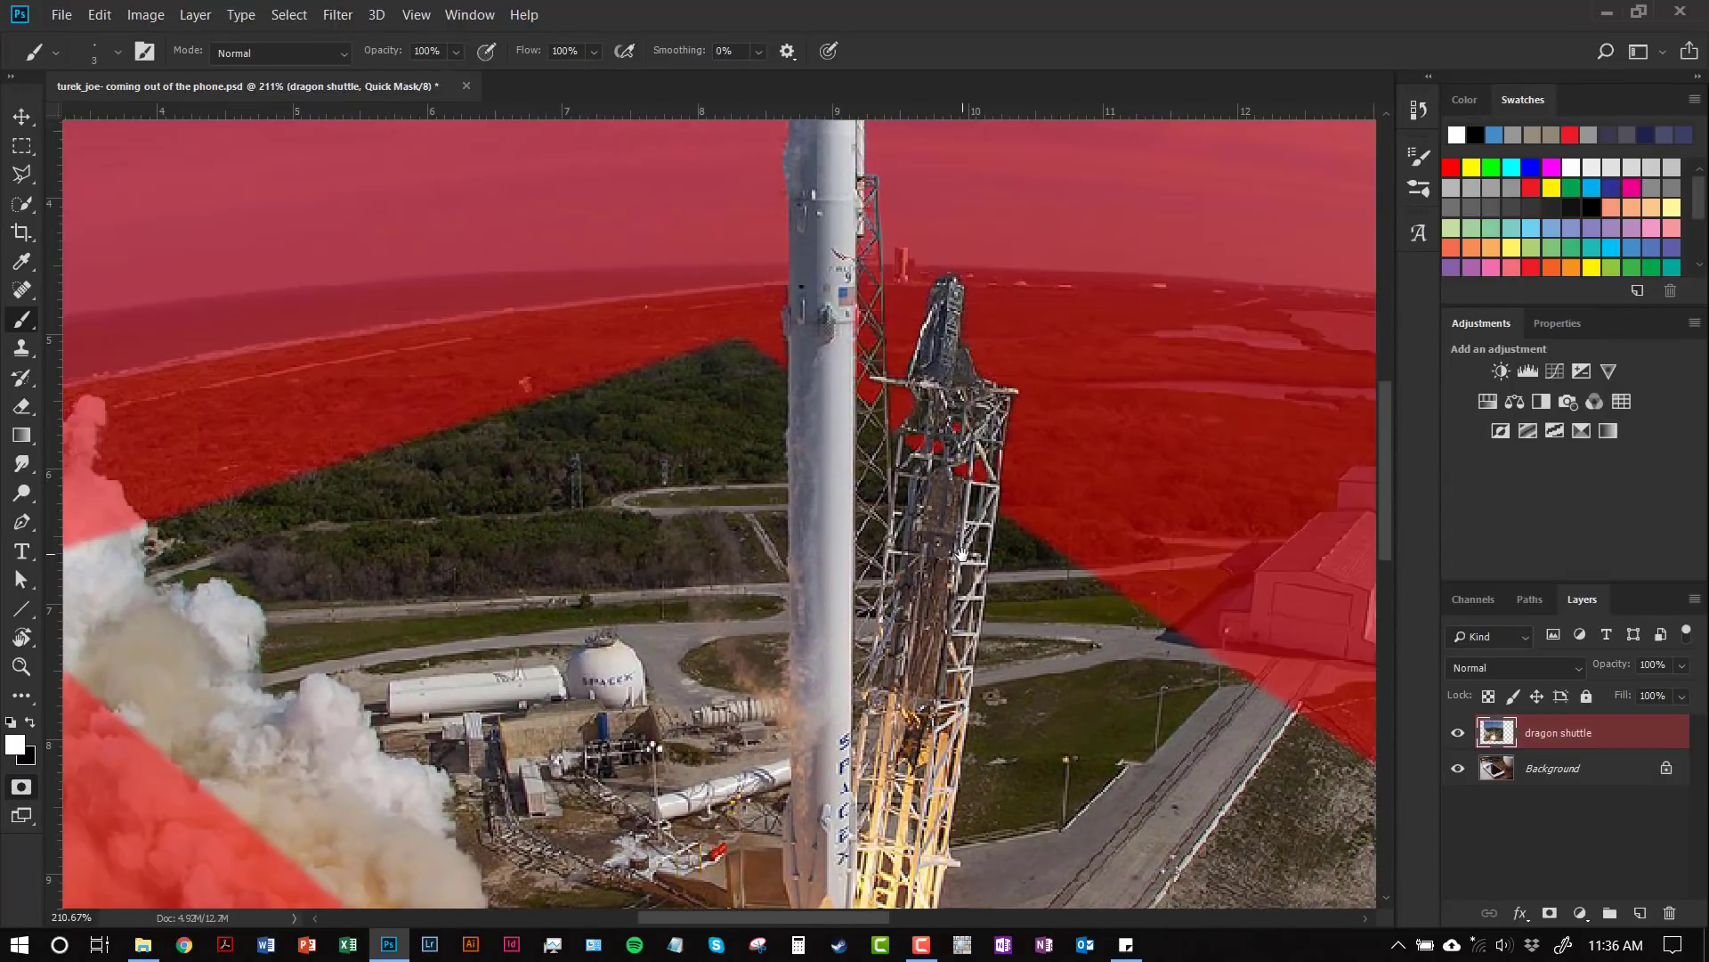
key(q)
Step: Pan down to view the lower part of the rocket and launch pad
drag(961, 554, 875, 732)
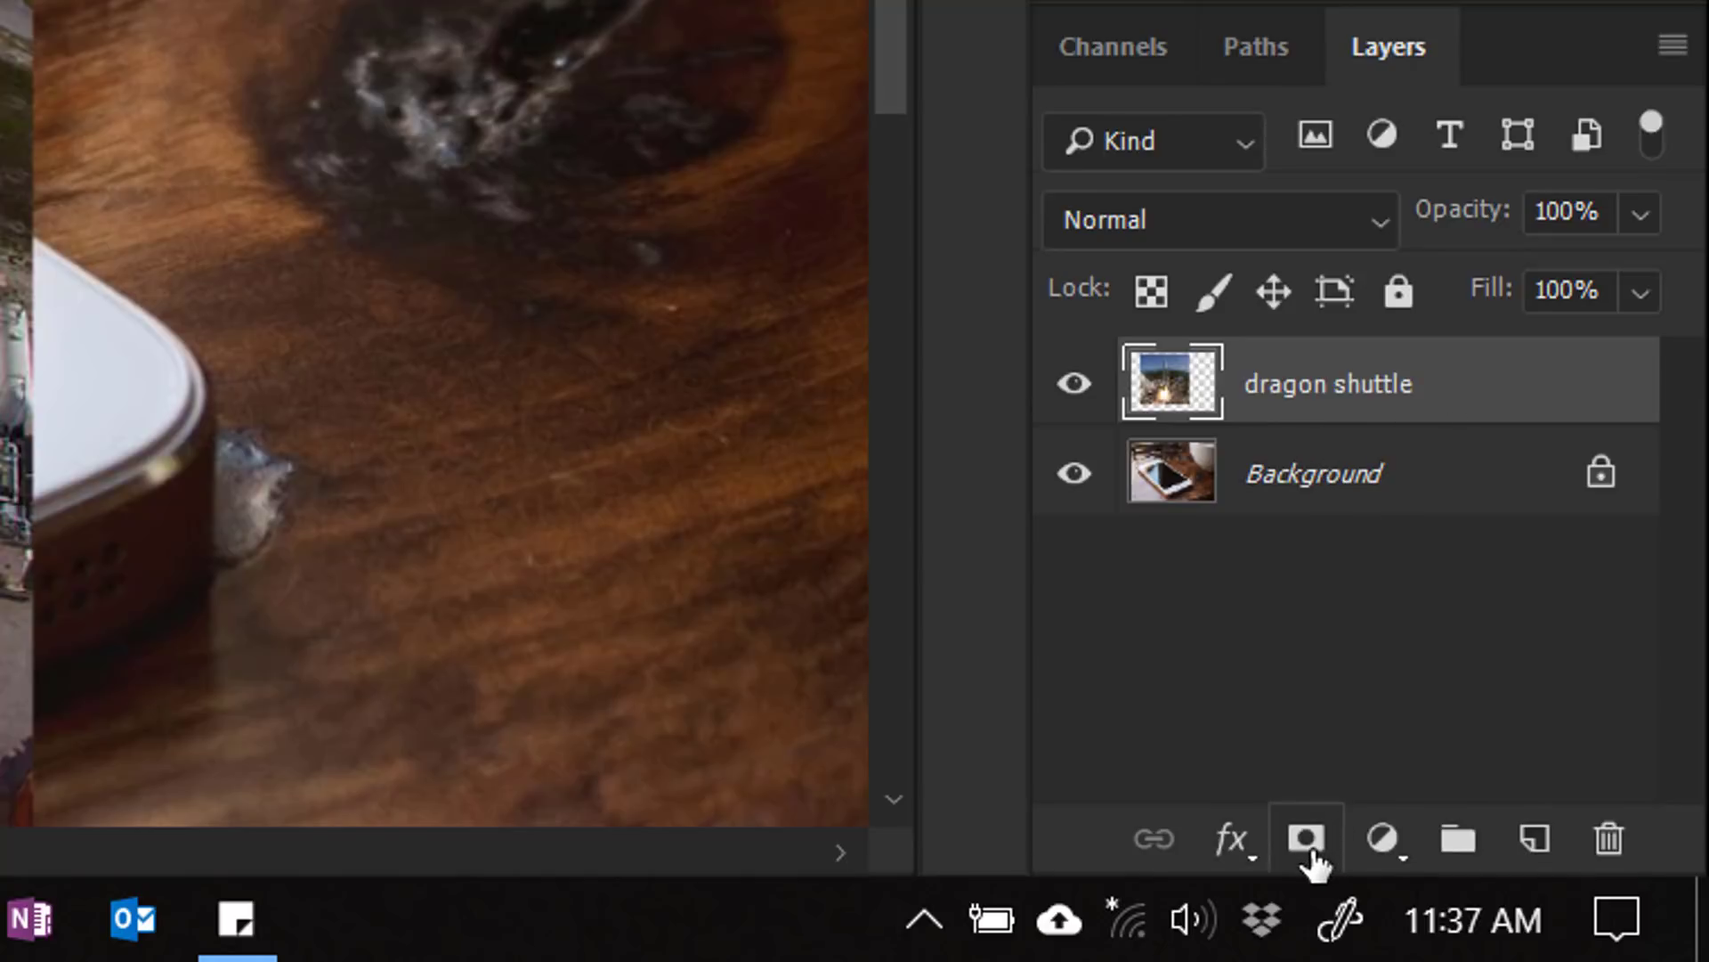
Step: Add a layer mask to the dragon shuttle layer from the active rocket selection
click(1308, 845)
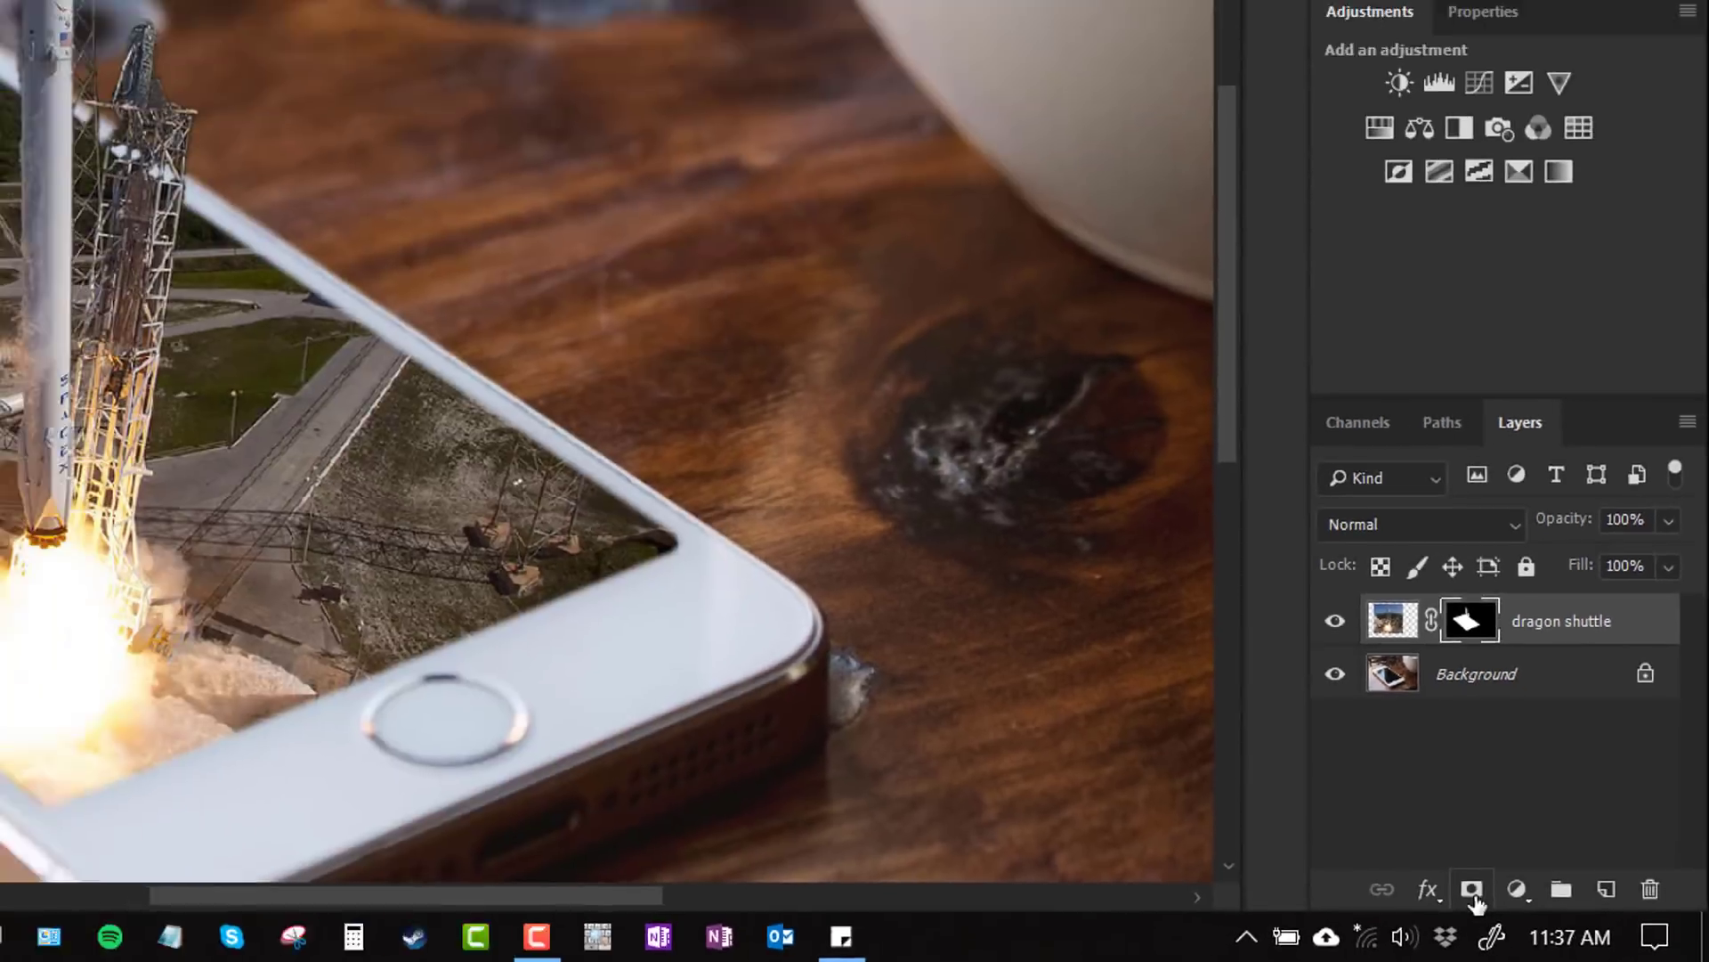